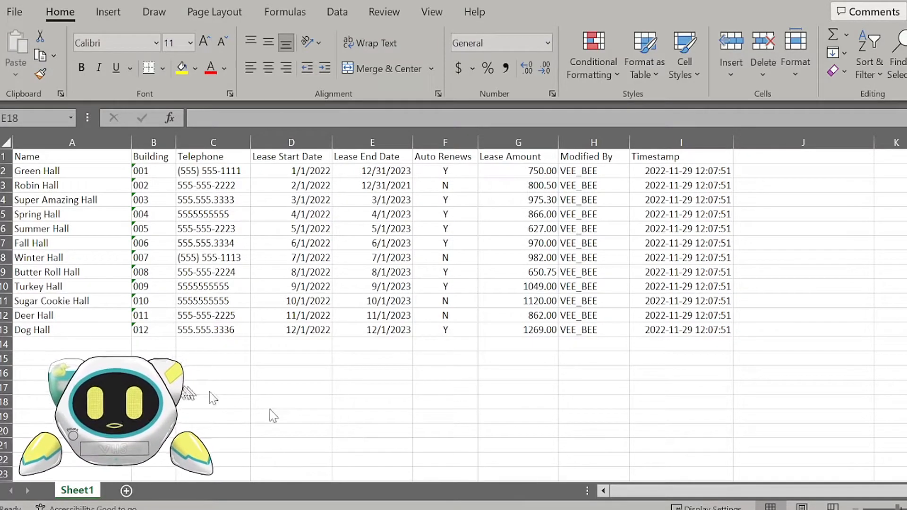
Examine the entries in the Name and Building columns, including the number format of the building codes
{"action": "left_click", "coordinate": [74, 367]}
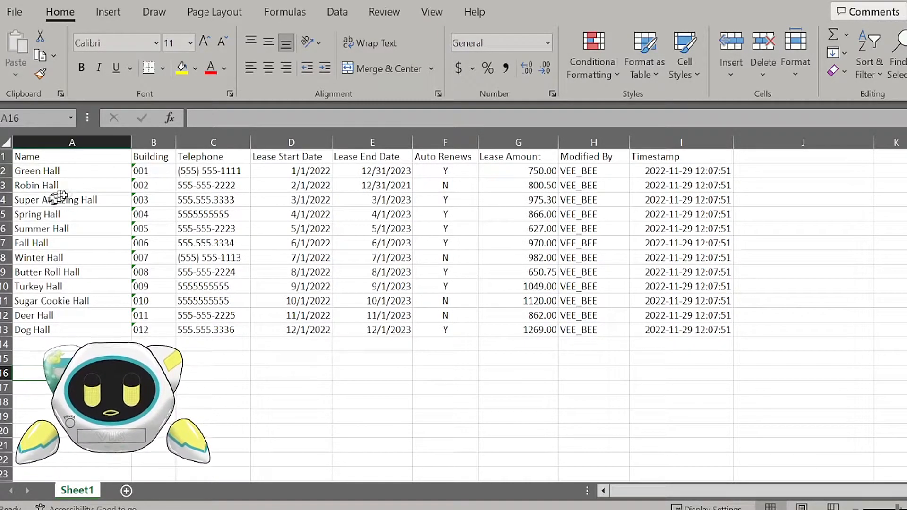
{"action": "left_click_drag", "start_coordinate": [81, 185], "coordinate": [71, 255]}
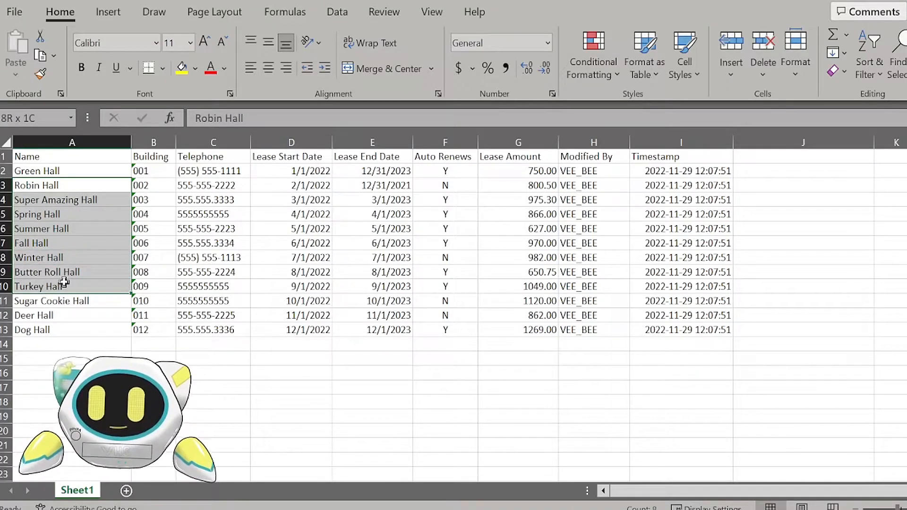
{"action": "left_click", "coordinate": [90, 215]}
{"action": "left_click_drag", "start_coordinate": [89, 200], "coordinate": [74, 285]}
{"action": "left_click_drag", "start_coordinate": [155, 200], "coordinate": [152, 283]}
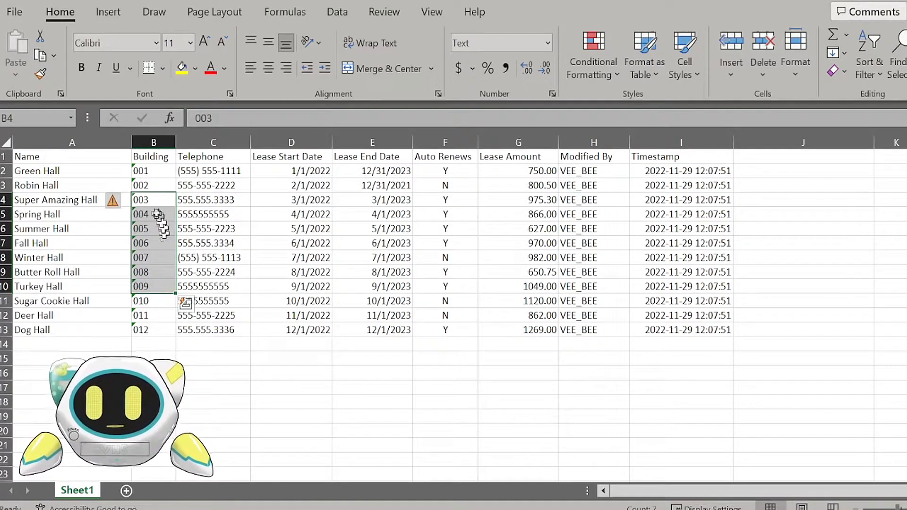
{"action": "left_click", "coordinate": [151, 201]}
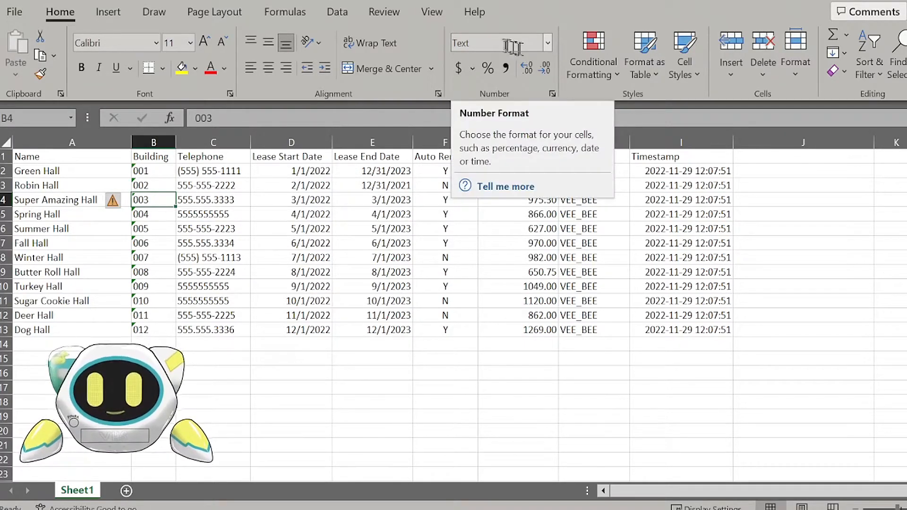
{"action": "left_click_drag", "start_coordinate": [158, 185], "coordinate": [160, 238]}
{"action": "left_click", "coordinate": [167, 215]}
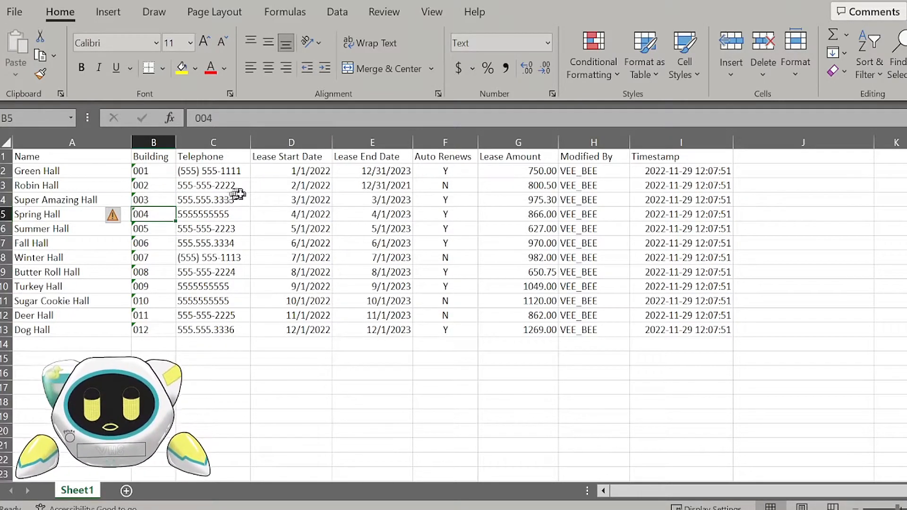
Examine the telephone number formats, the lease dates, the lease amount and the timestamp in the building records
{"action": "left_click", "coordinate": [243, 199]}
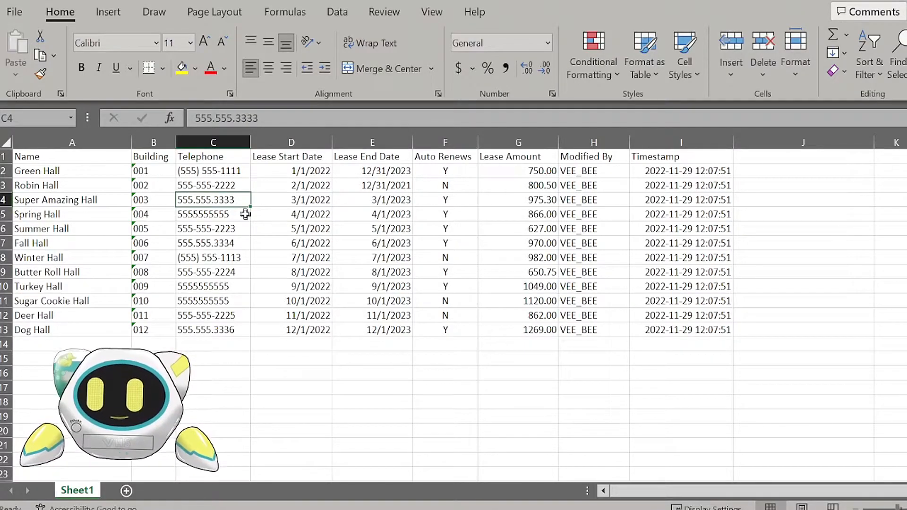
{"action": "left_click", "coordinate": [239, 184]}
{"action": "left_click", "coordinate": [241, 172]}
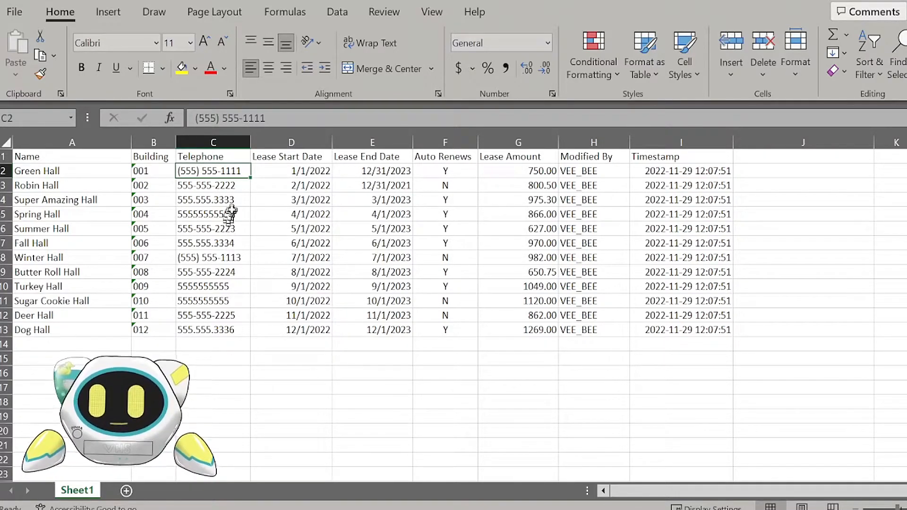
{"action": "left_click", "coordinate": [231, 185]}
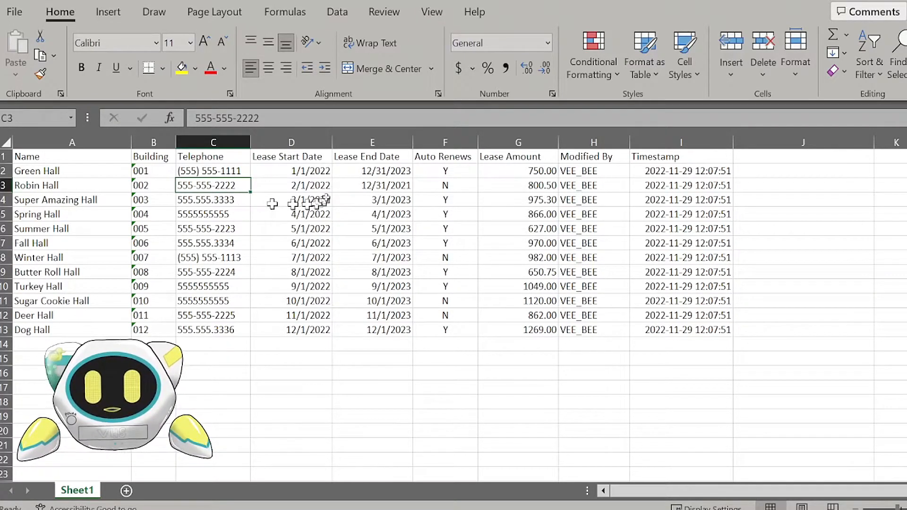
{"action": "left_click", "coordinate": [272, 185]}
{"action": "left_click", "coordinate": [352, 184]}
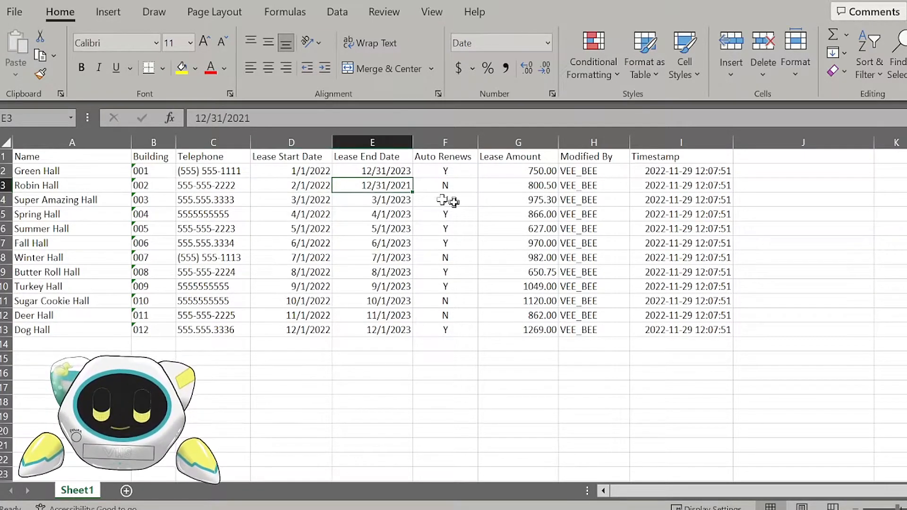
{"action": "left_click", "coordinate": [511, 185]}
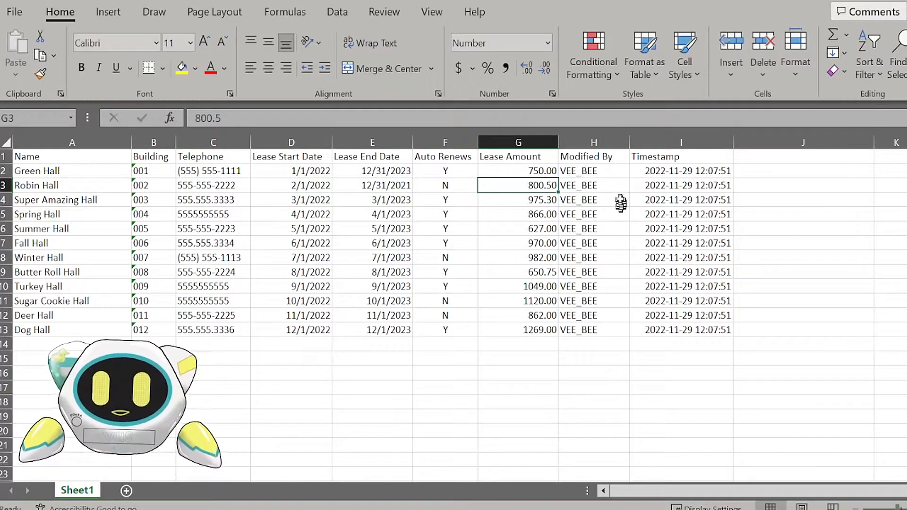
{"action": "left_click", "coordinate": [669, 186]}
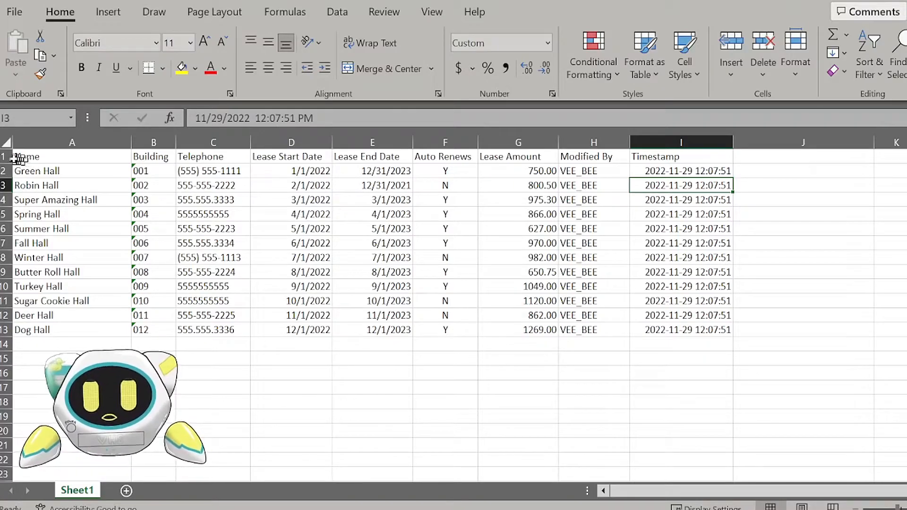
Insert a blank row above the header row
{"action": "left_click", "coordinate": [3, 156]}
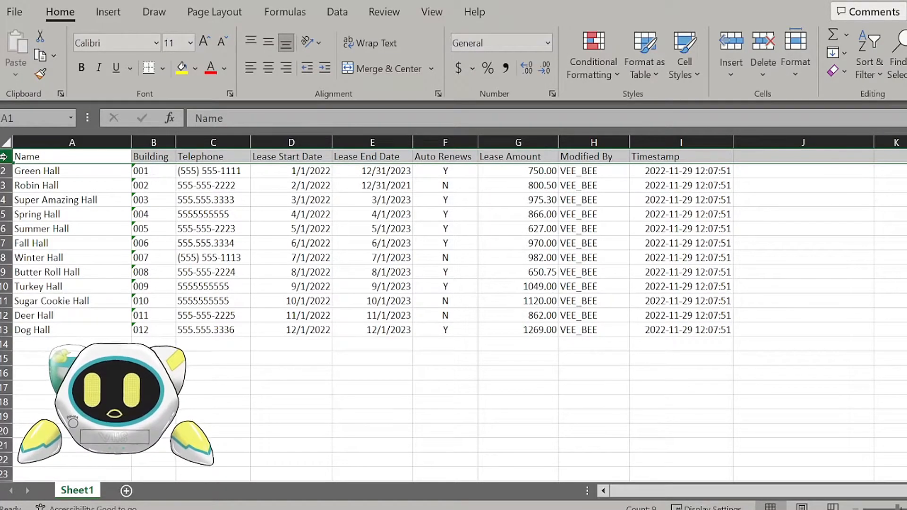
{"action": "right_click", "coordinate": [4, 156]}
{"action": "left_click", "coordinate": [70, 314]}
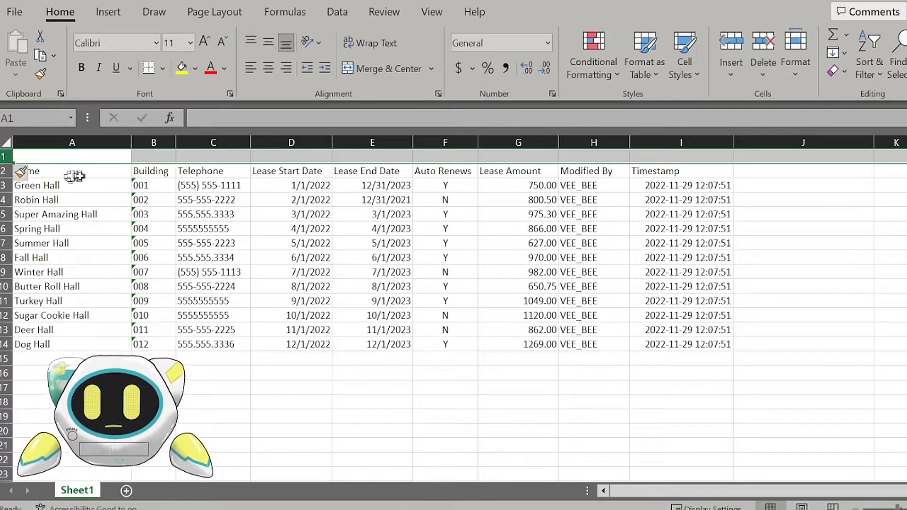
Begin a formula in cell A1 with =LEN(INDEX( and the name range A3:A14 as its array
{"action": "left_click", "coordinate": [52, 156]}
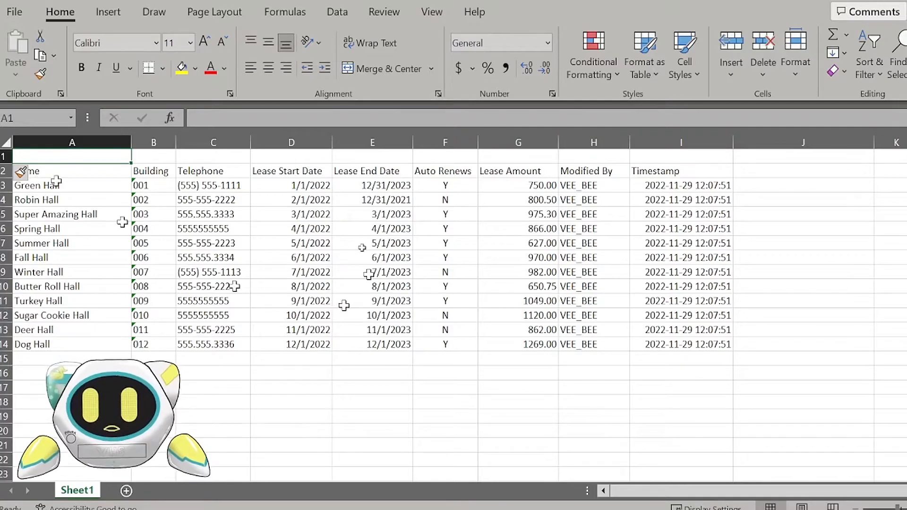
{"action": "left_click", "coordinate": [239, 118]}
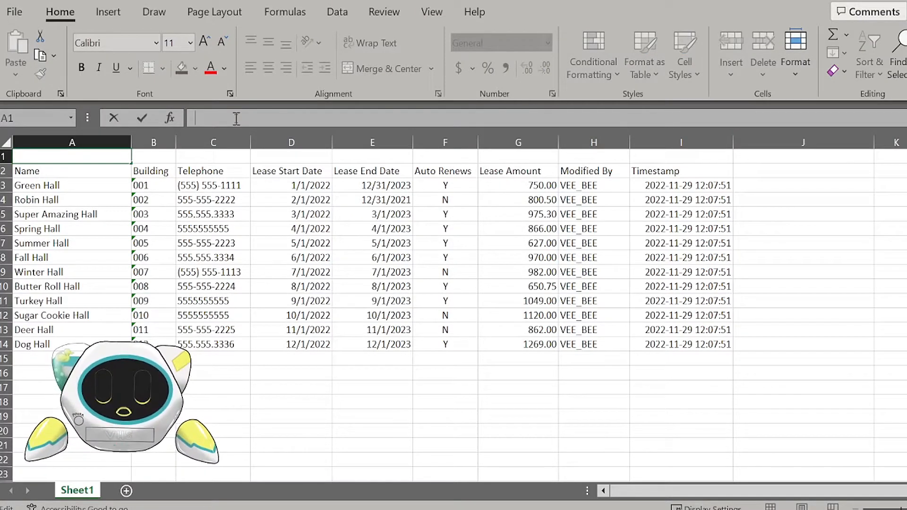
{"action": "type", "text": "="}
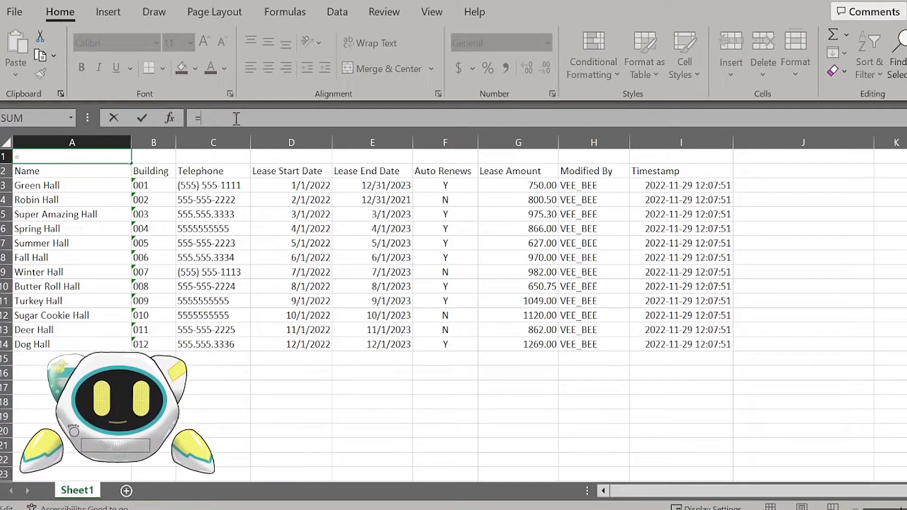
{"action": "type", "text": "len("}
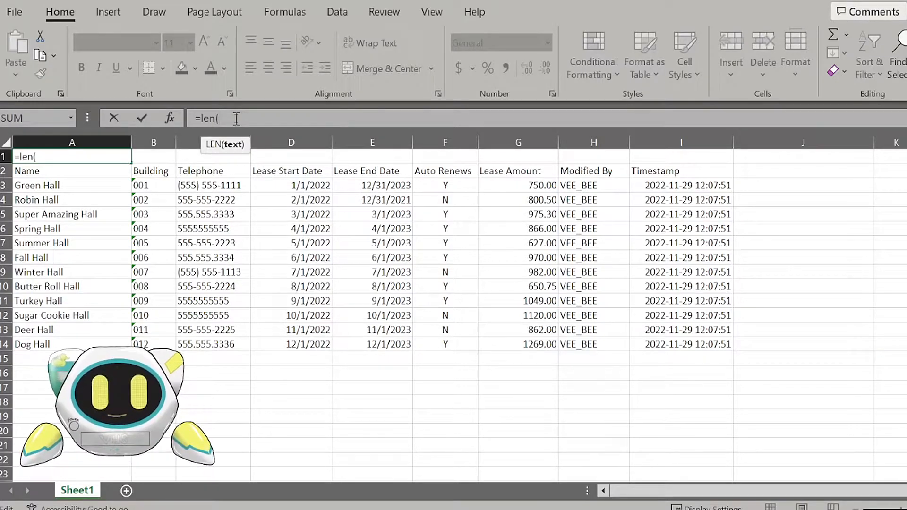
{"action": "type", "text": "in"}
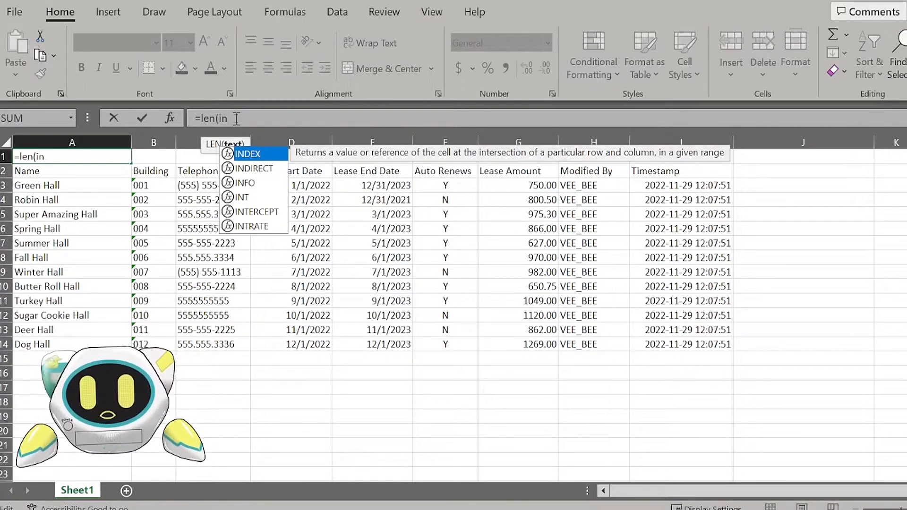
{"action": "type", "text": "dex"}
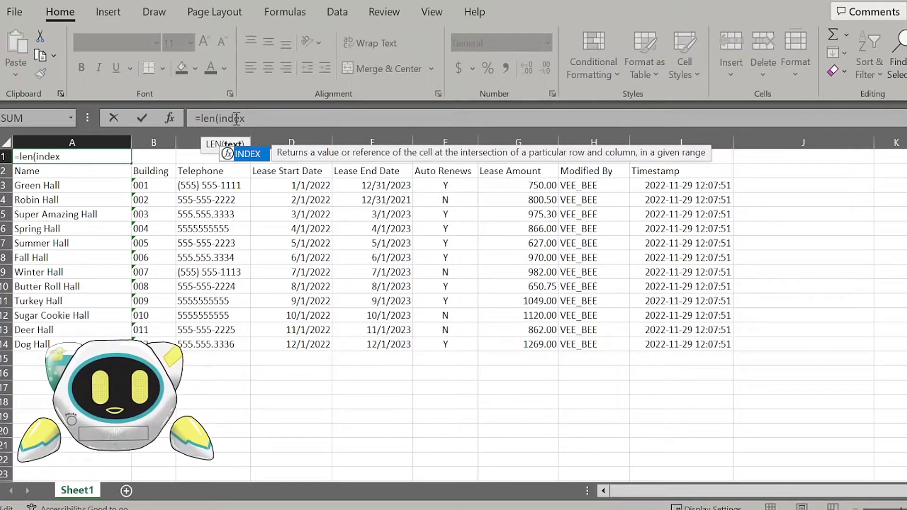
{"action": "type", "text": "("}
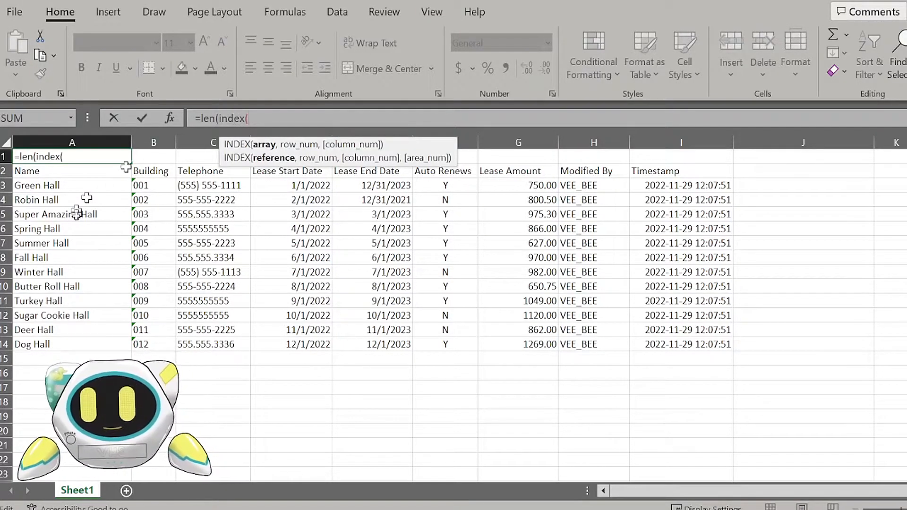
{"action": "left_click_drag", "start_coordinate": [60, 189], "coordinate": [66, 344]}
{"action": "left_click", "coordinate": [302, 119]}
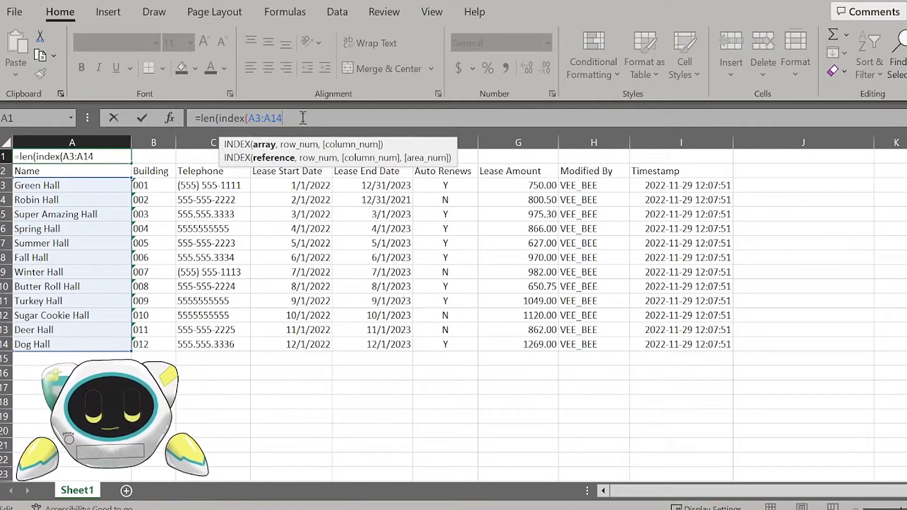
Complete the A1 formula with MATCH(MAX(LEN(A3:A14)),LEN(A3:A14),0) as the INDEX row number, and enter it
{"action": "type", "text": ",match"}
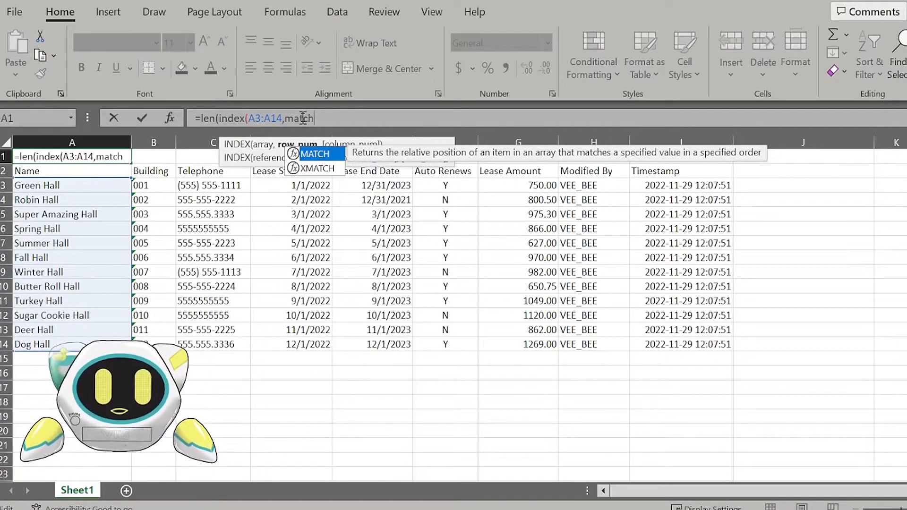
{"action": "type", "text": "(max(len("}
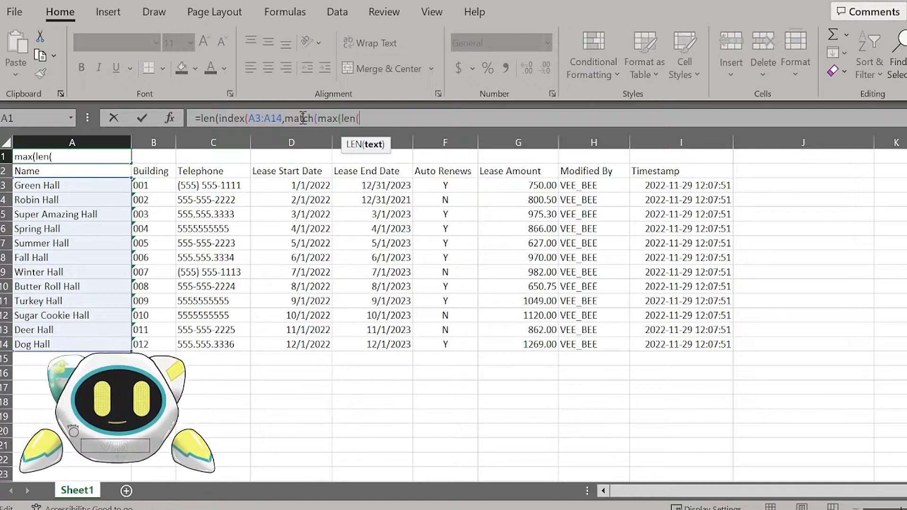
{"action": "left_click_drag", "start_coordinate": [72, 185], "coordinate": [68, 344]}
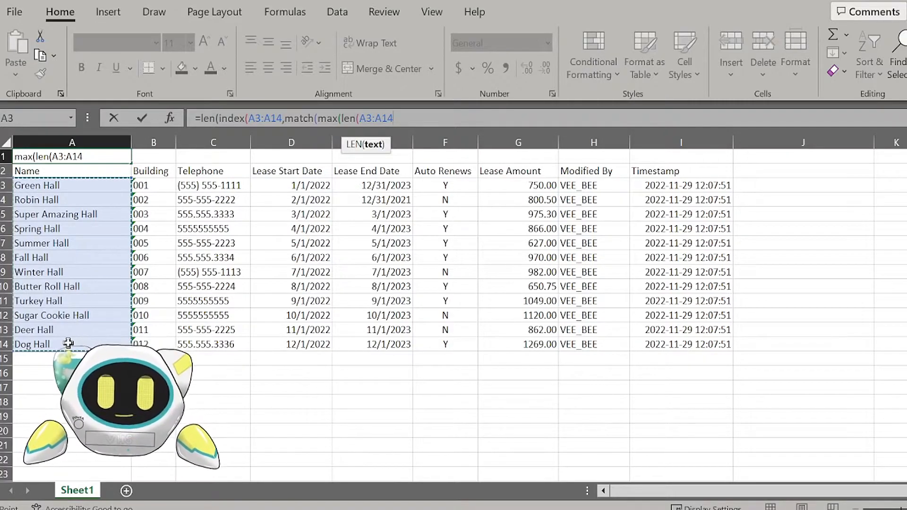
{"action": "type", "text": ")),len("}
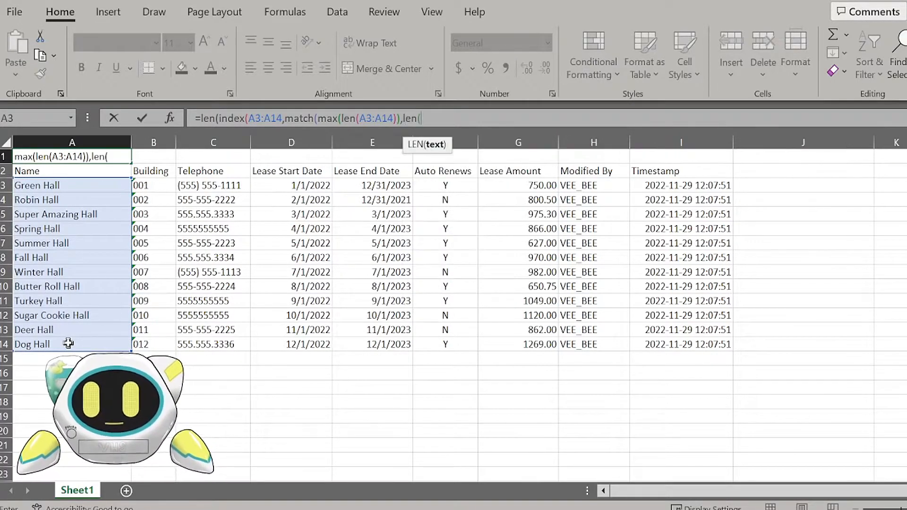
{"action": "left_click_drag", "start_coordinate": [91, 186], "coordinate": [90, 344]}
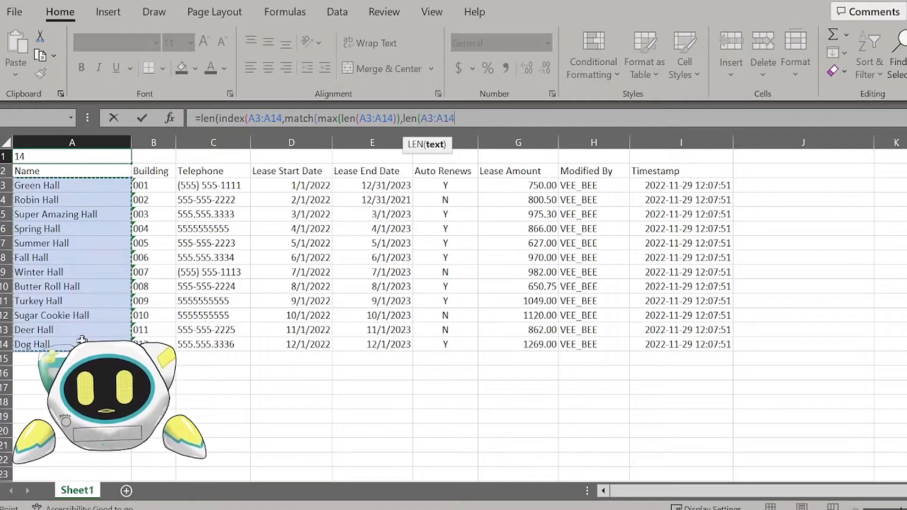
{"action": "type", "text": "),"}
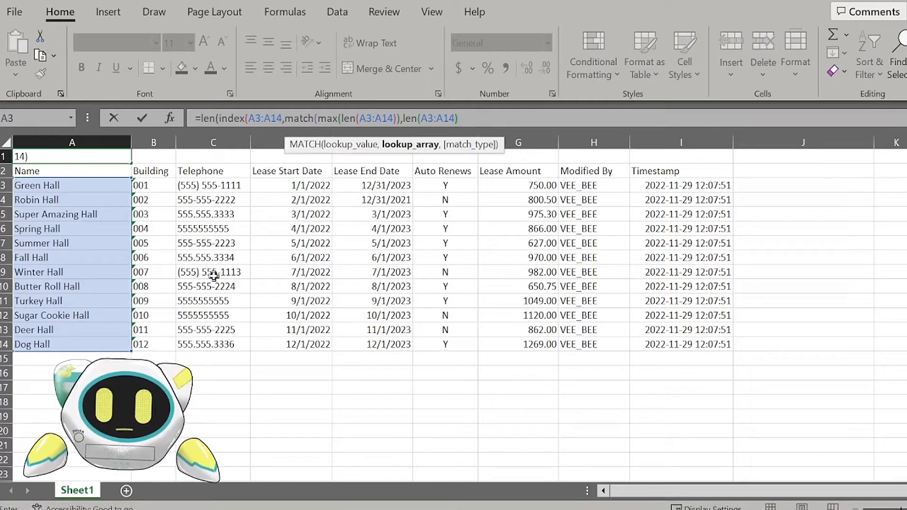
{"action": "type", "text": "0)))"}
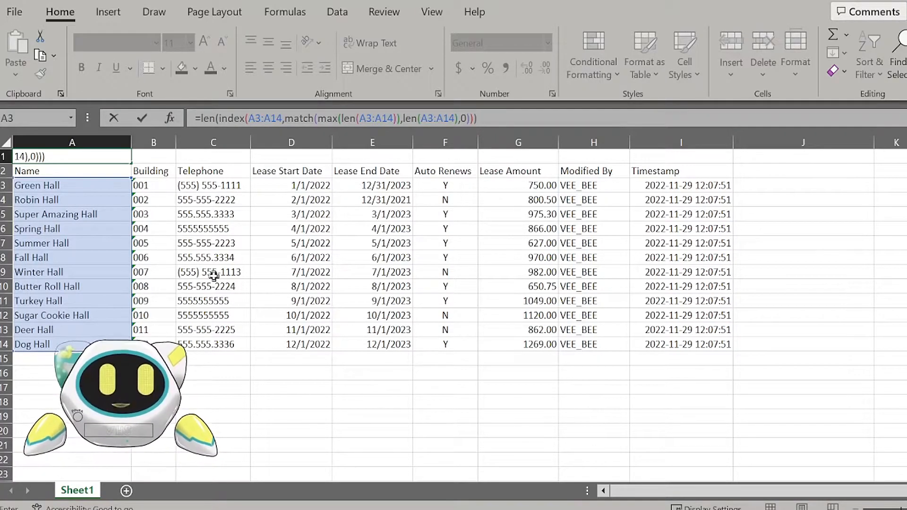
{"action": "key", "text": "Return"}
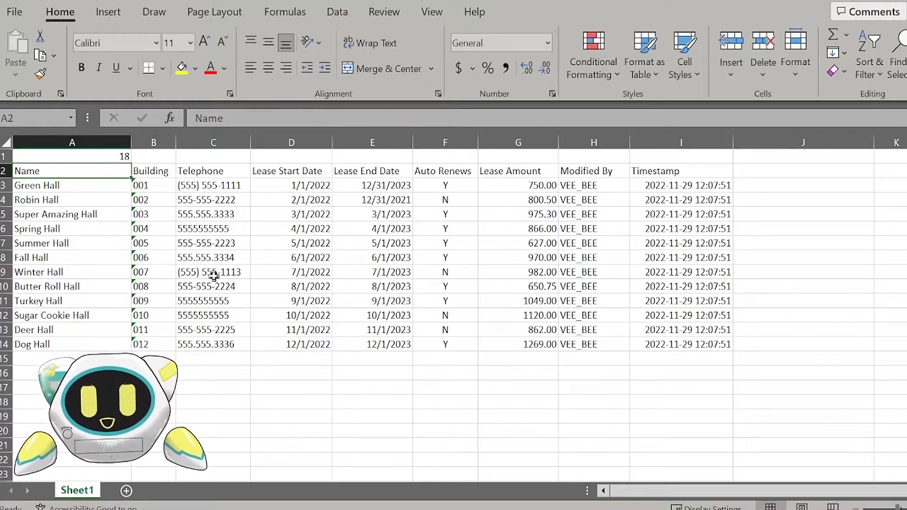
Center the formula result in cell A1 and review the names in A3:A14
{"action": "left_click", "coordinate": [126, 156]}
{"action": "left_click", "coordinate": [268, 70]}
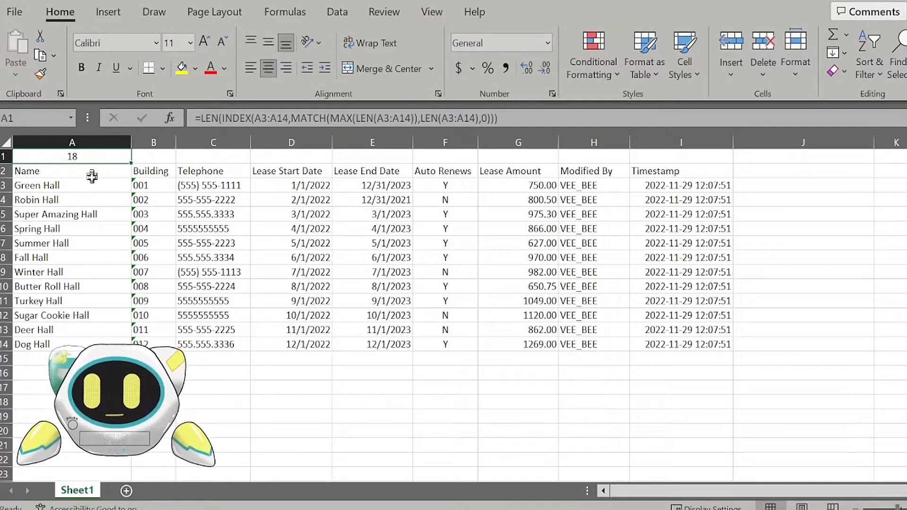
{"action": "left_click_drag", "start_coordinate": [92, 186], "coordinate": [90, 344]}
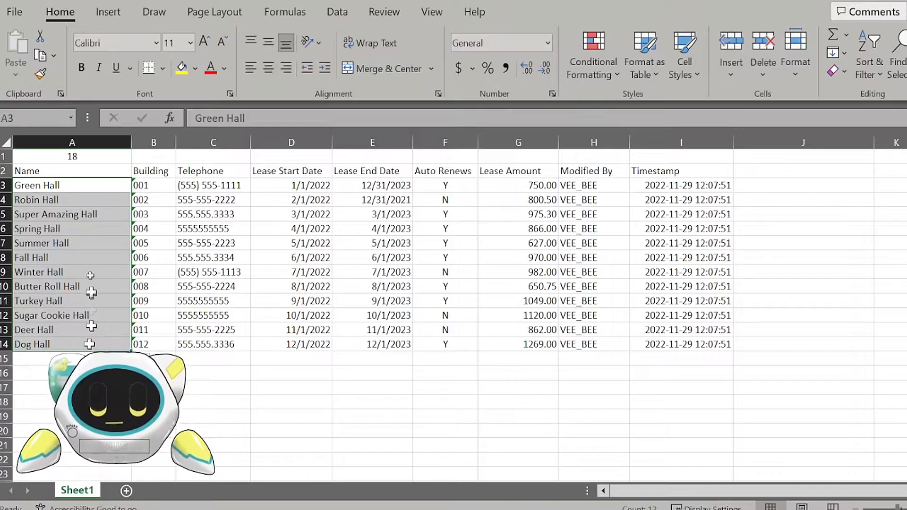
{"action": "left_click", "coordinate": [95, 185]}
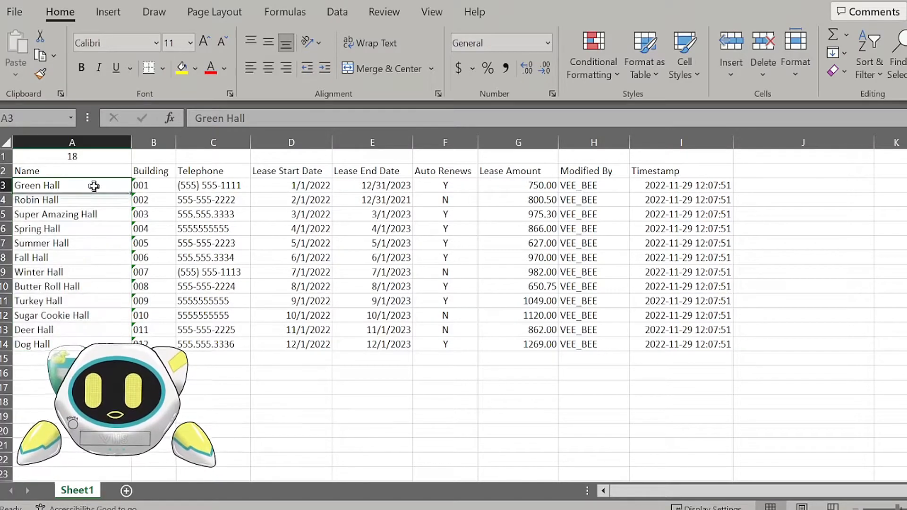
Remove the outer LEN function from the A1 formula, leaving =INDEX(A3:A14,MATCH(MAX(LEN(A3:A14)),LEN(A3:A14),0))
{"action": "left_click", "coordinate": [102, 161]}
{"action": "left_click_drag", "start_coordinate": [201, 118], "coordinate": [219, 117]}
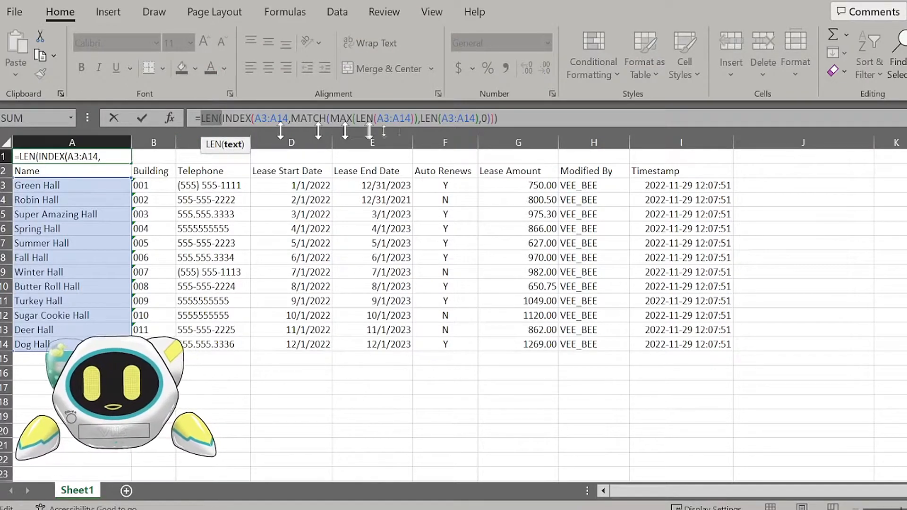
{"action": "key", "text": "BackSpace"}
{"action": "left_click", "coordinate": [499, 117]}
{"action": "key", "text": "BackSpace"}
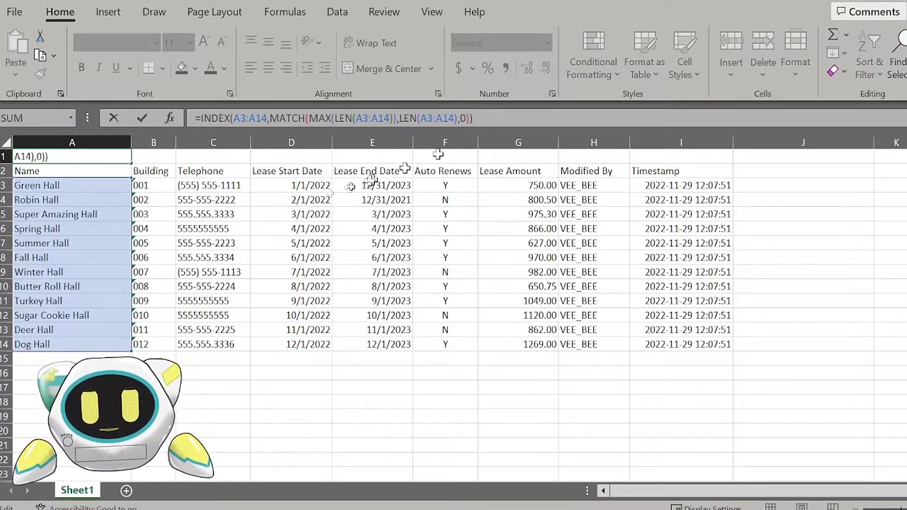
{"action": "key", "text": "ctrl+Return"}
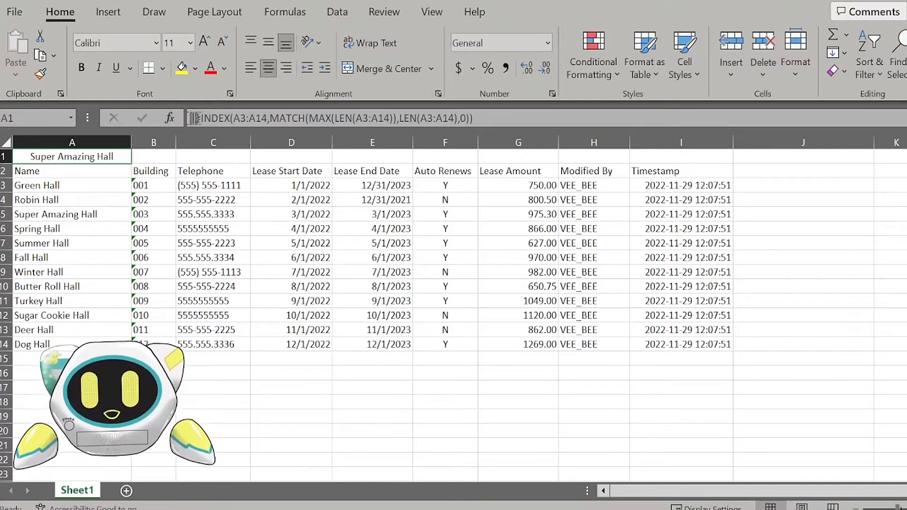
Wrap the A1 formula in LEN again, making it =LEN(INDEX(A3:A14,MATCH(MAX(LEN(A3:A14)),LEN(A3:A14),0))), and enter it
{"action": "left_click", "coordinate": [199, 118]}
{"action": "type", "text": "LEN("}
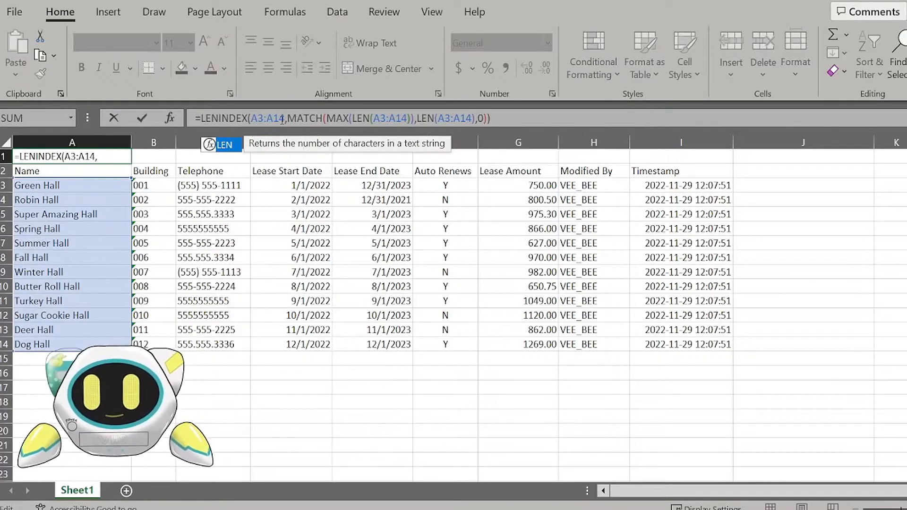
{"action": "left_click", "coordinate": [516, 115]}
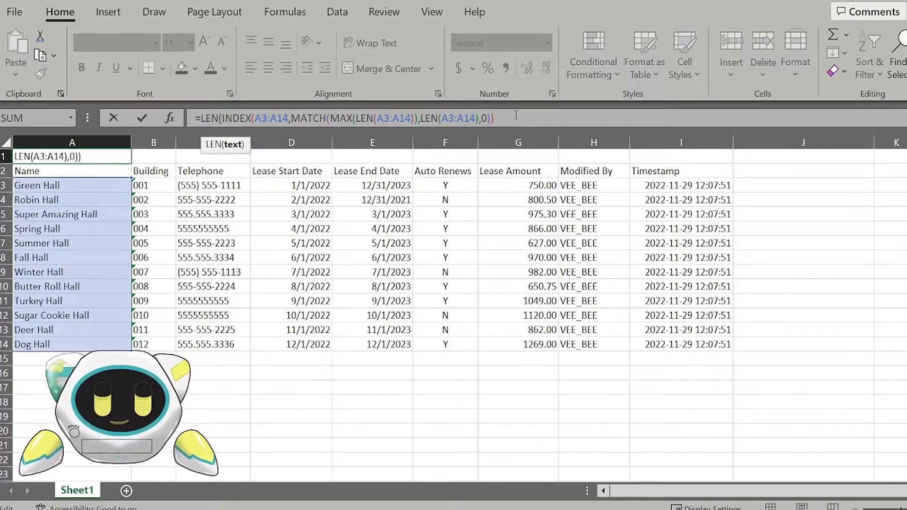
{"action": "key", "text": "Return"}
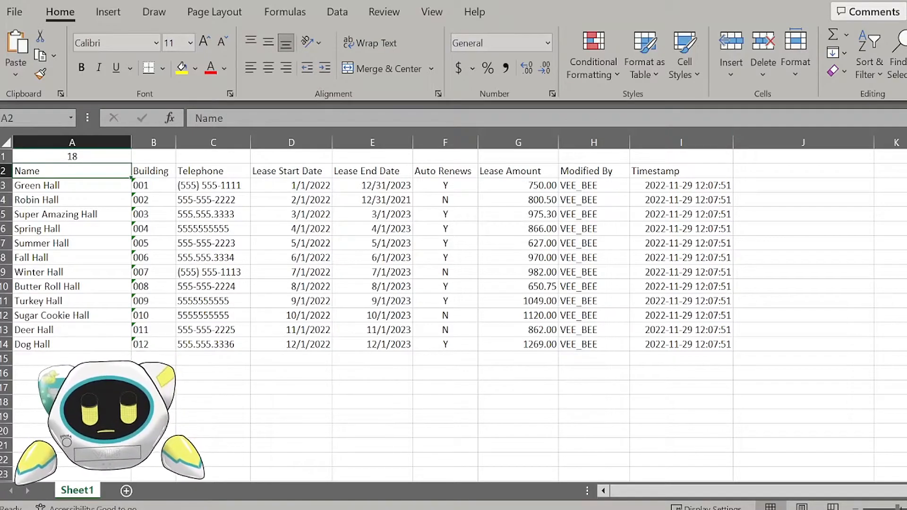
Add the generic formula to D17 as plain text without the equals sign: LEN(INDEX(data,MATCH(MAX(LEN(data)),LEN(data),0)))
{"action": "left_click", "coordinate": [229, 386]}
{"action": "left_click", "coordinate": [293, 387]}
{"action": "type", "text": "=LEN(INDEX(data,MATCH(MAX(LEN(data)),LEN(data),0)))"}
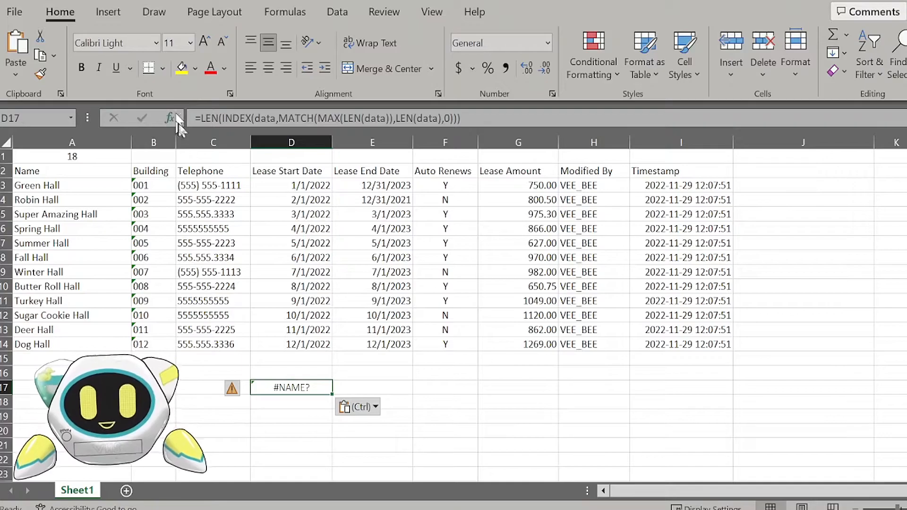
{"action": "left_click", "coordinate": [198, 118]}
{"action": "key", "text": "BackSpace"}
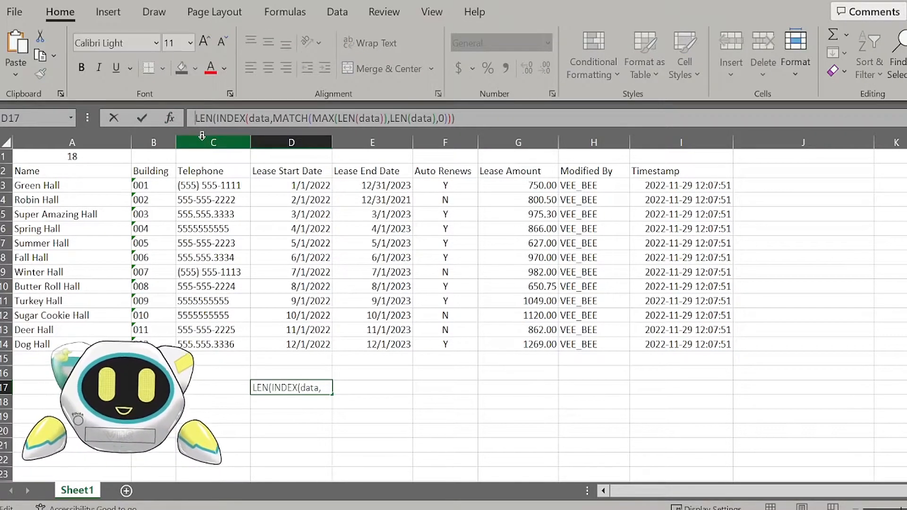
{"action": "key", "text": "Return"}
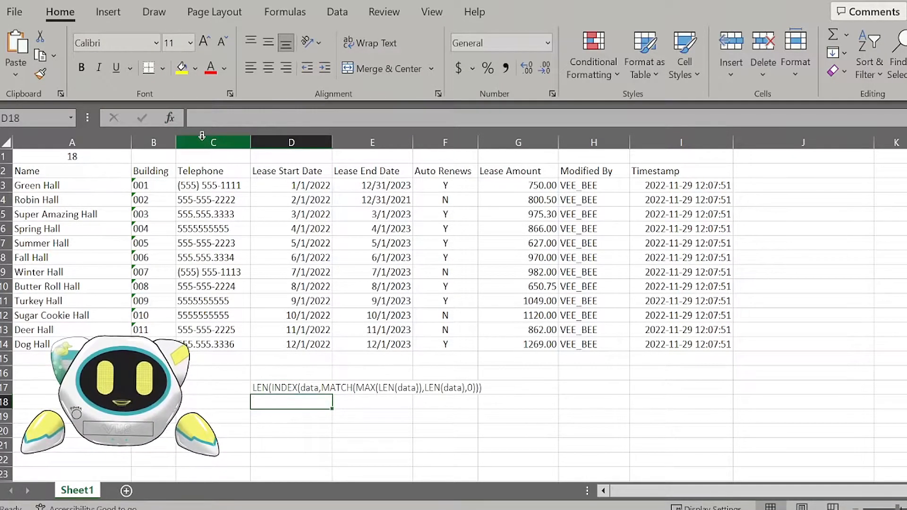
{"action": "left_click", "coordinate": [295, 414]}
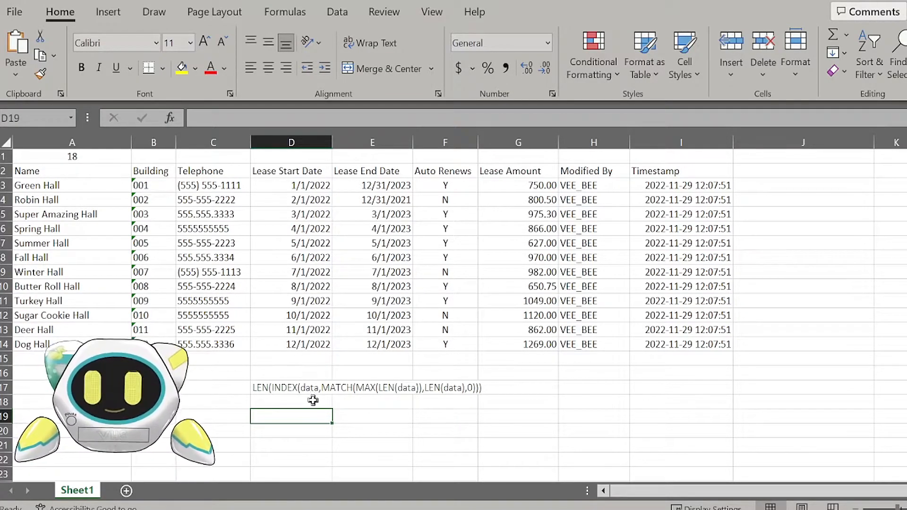
Check the name range used in the A1 length formula, and fill the formula across row 1 through column I
{"action": "left_click_drag", "start_coordinate": [57, 186], "coordinate": [67, 320]}
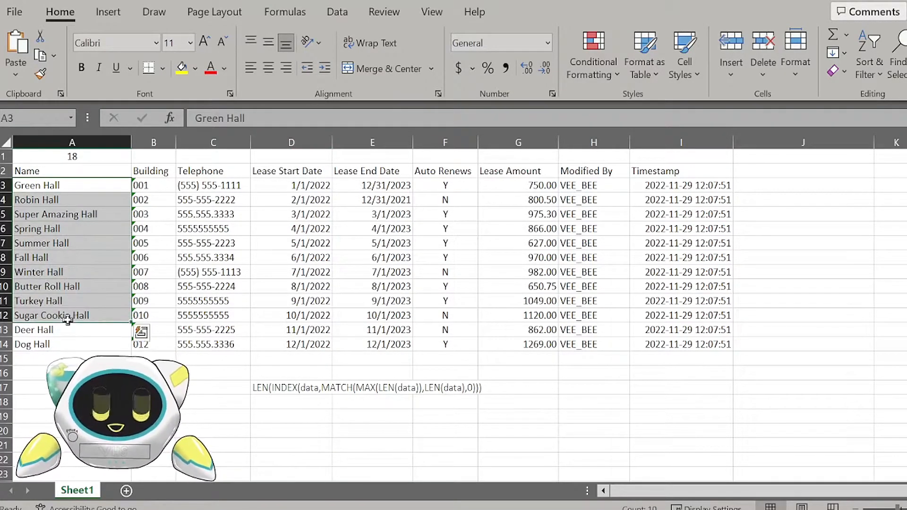
{"action": "left_click", "coordinate": [71, 157]}
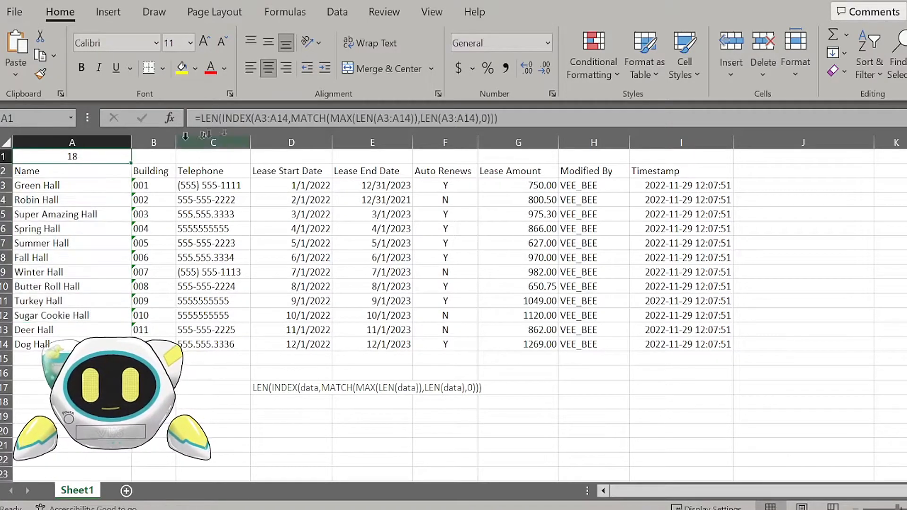
{"action": "left_click", "coordinate": [277, 118]}
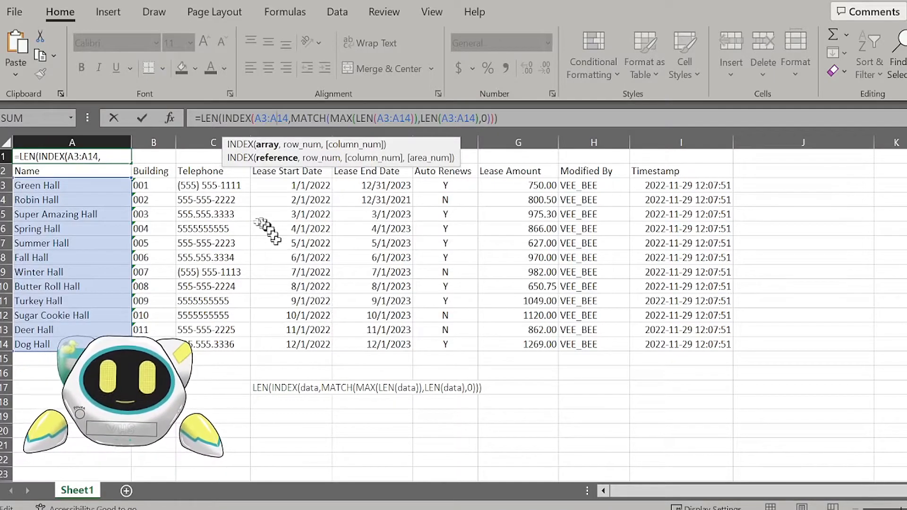
{"action": "left_click", "coordinate": [172, 187]}
{"action": "left_click", "coordinate": [127, 158]}
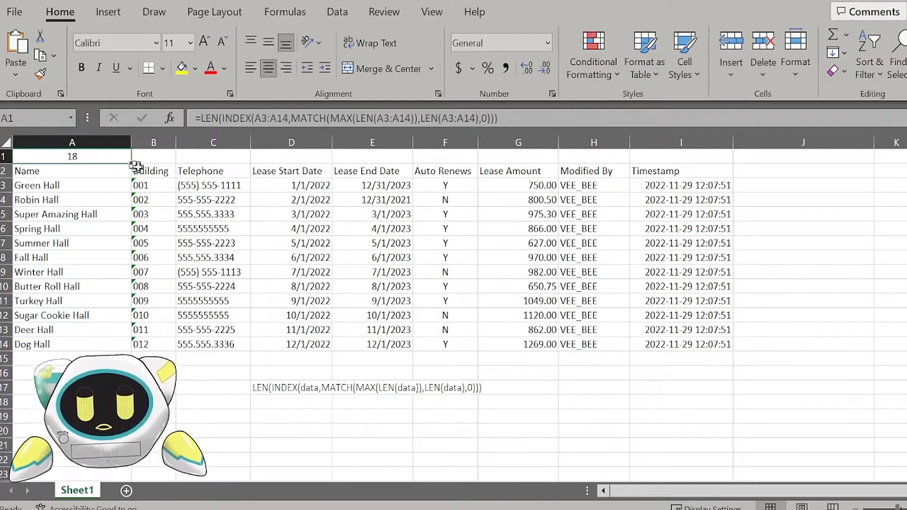
{"action": "left_click_drag", "start_coordinate": [132, 164], "coordinate": [709, 163]}
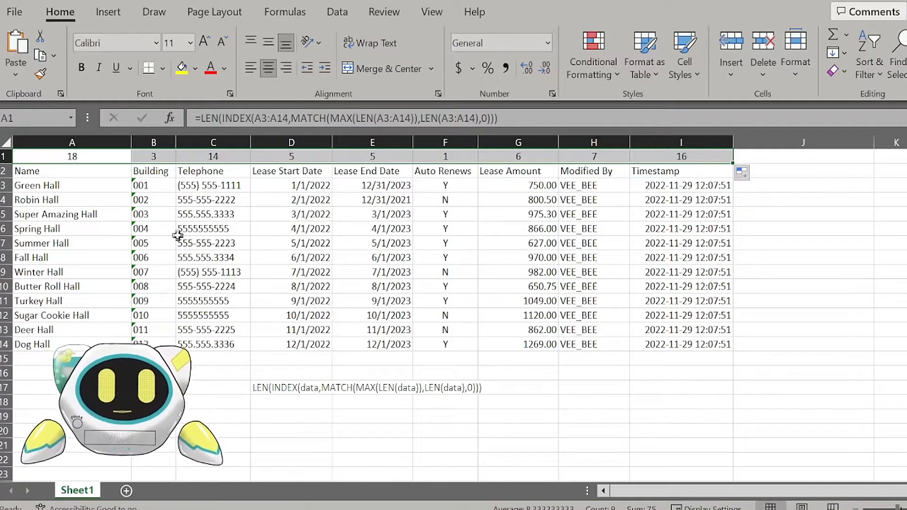
{"action": "left_click", "coordinate": [222, 184]}
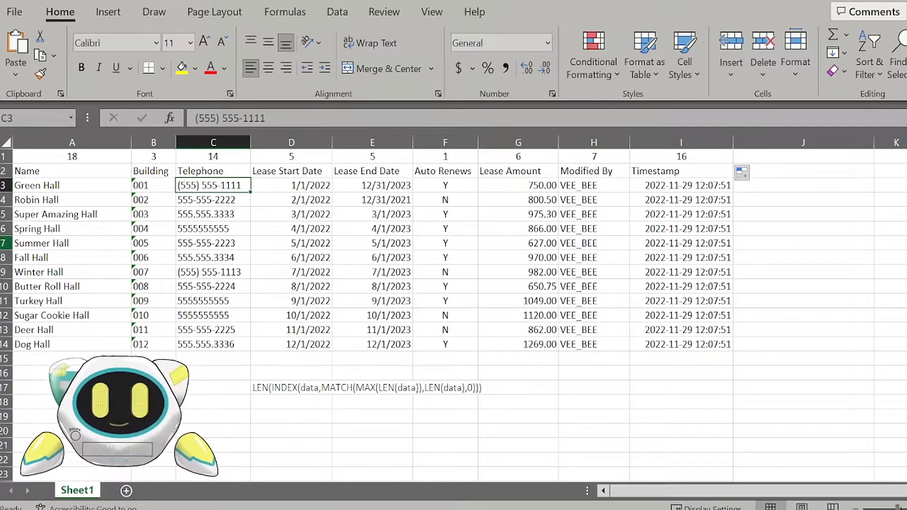
Insert a blank row above the row of maximum lengths and select its first cell
{"action": "left_click", "coordinate": [6, 156]}
{"action": "right_click", "coordinate": [6, 156]}
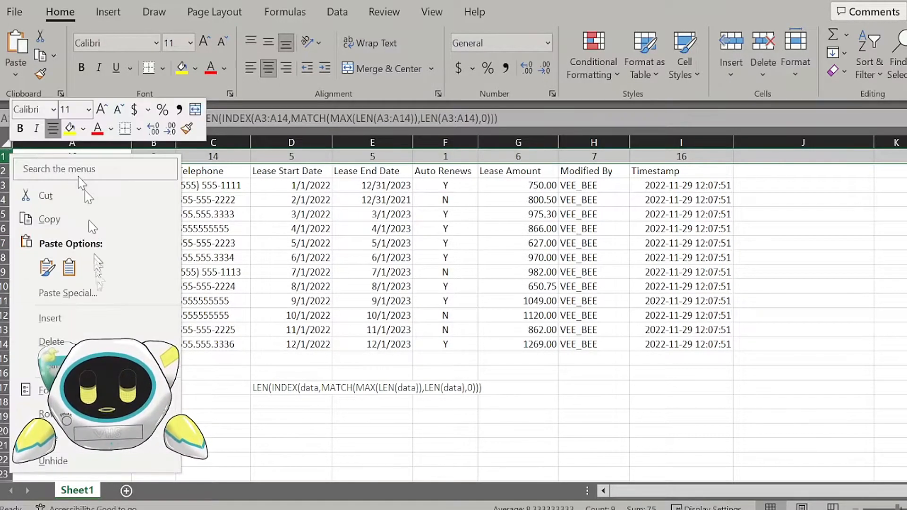
{"action": "left_click", "coordinate": [45, 318]}
{"action": "left_click", "coordinate": [78, 157]}
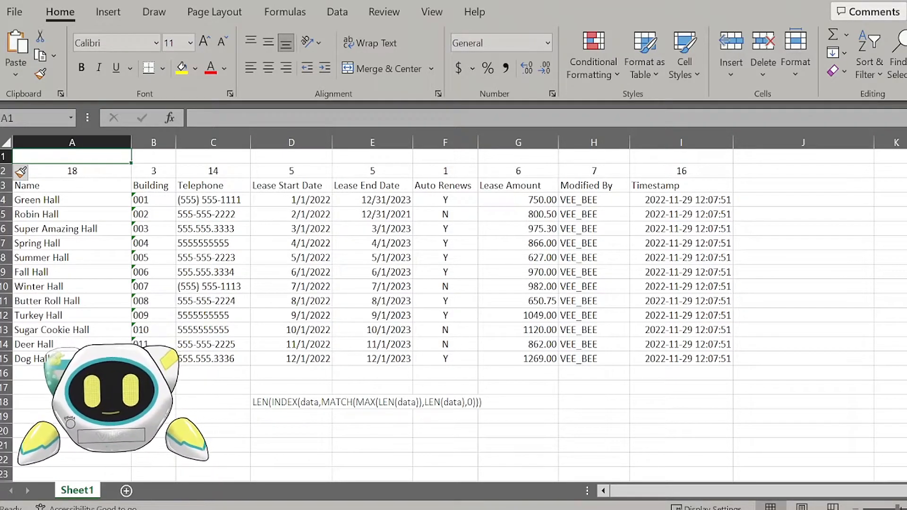
Switch to the InPrivate Edge browser window and go to google.com
{"action": "left_click", "coordinate": [174, 509]}
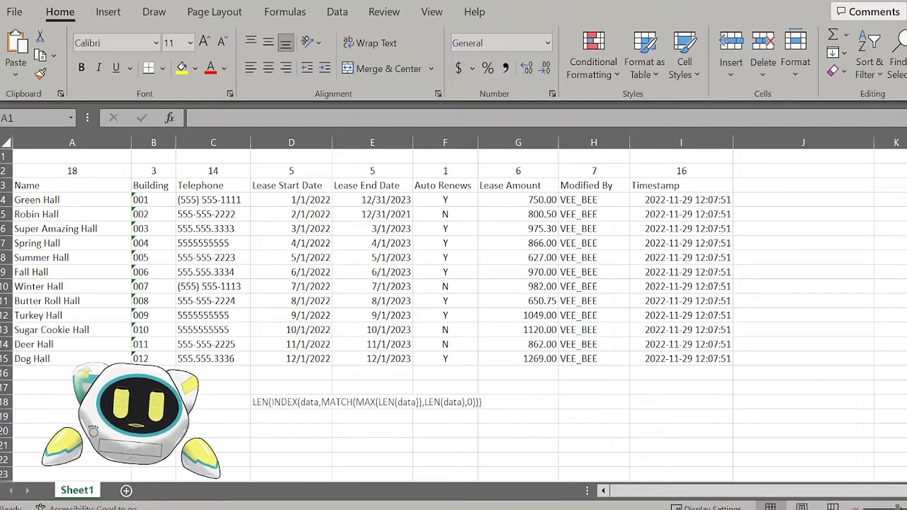
{"action": "left_click_drag", "start_coordinate": [770, 227], "coordinate": [350, 1]}
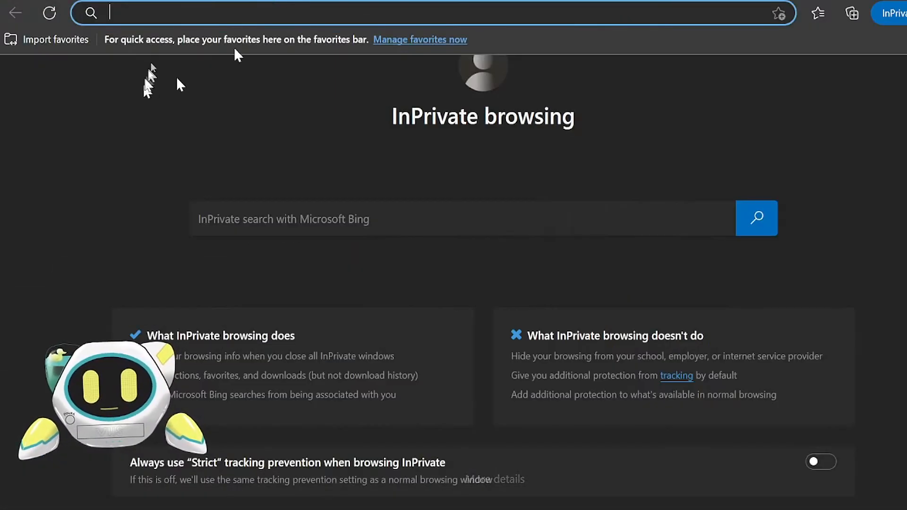
{"action": "left_click", "coordinate": [159, 13]}
{"action": "type", "text": "google.com"}
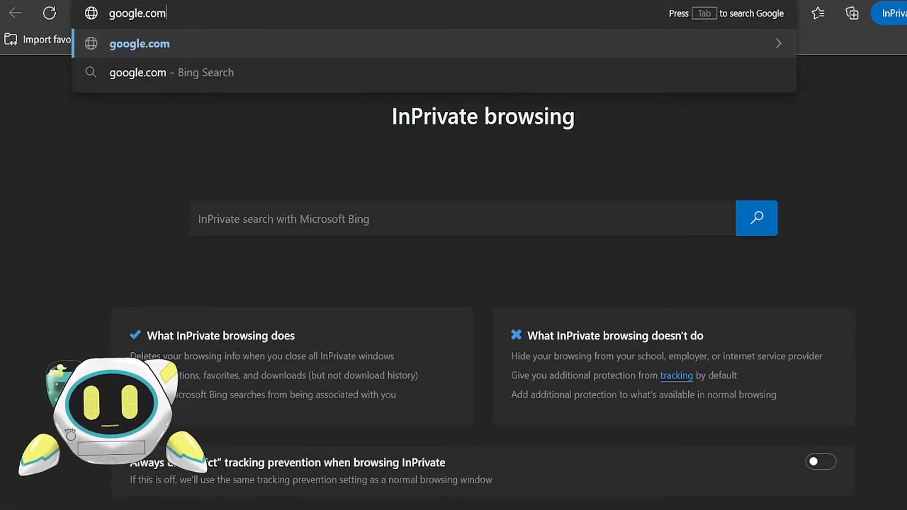
{"action": "key", "text": "Return"}
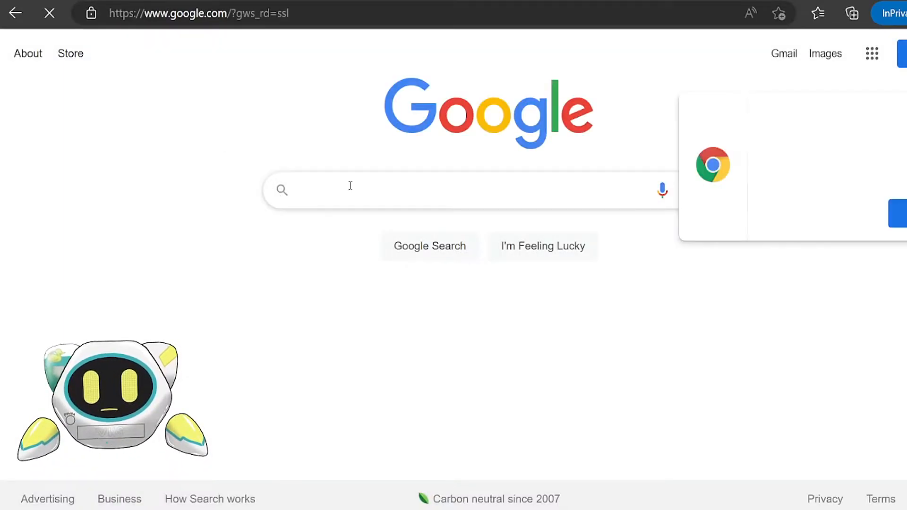
Decline the Chrome recommendation, search Google for "SQL data types" and open the W3Schools page on SQL data types
{"action": "left_click", "coordinate": [350, 186]}
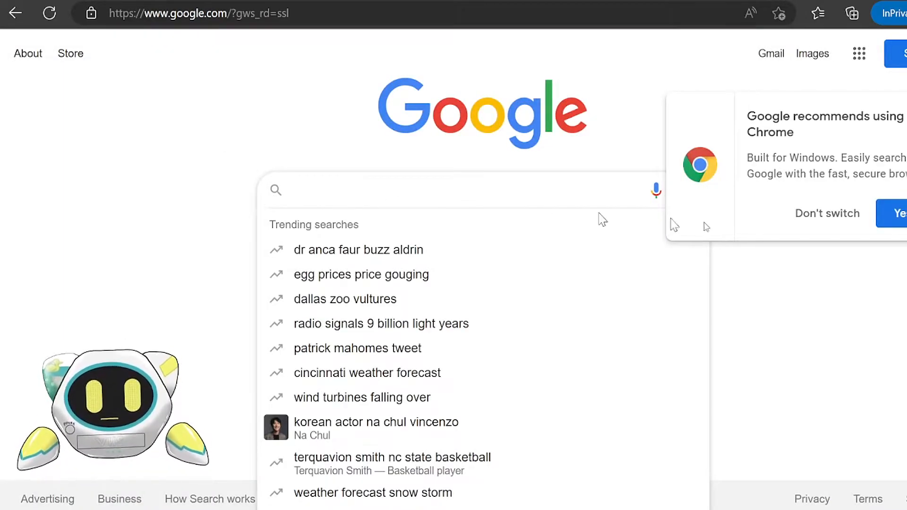
{"action": "left_click", "coordinate": [828, 213]}
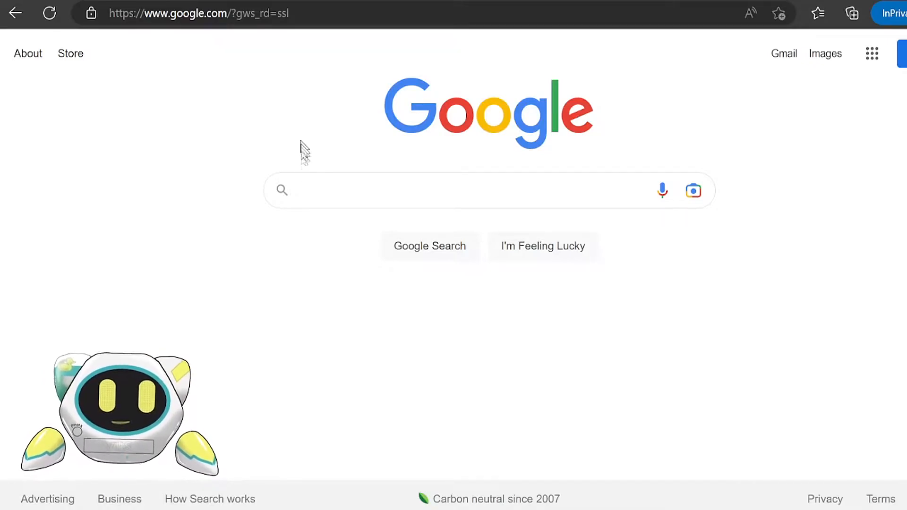
{"action": "left_click", "coordinate": [312, 194]}
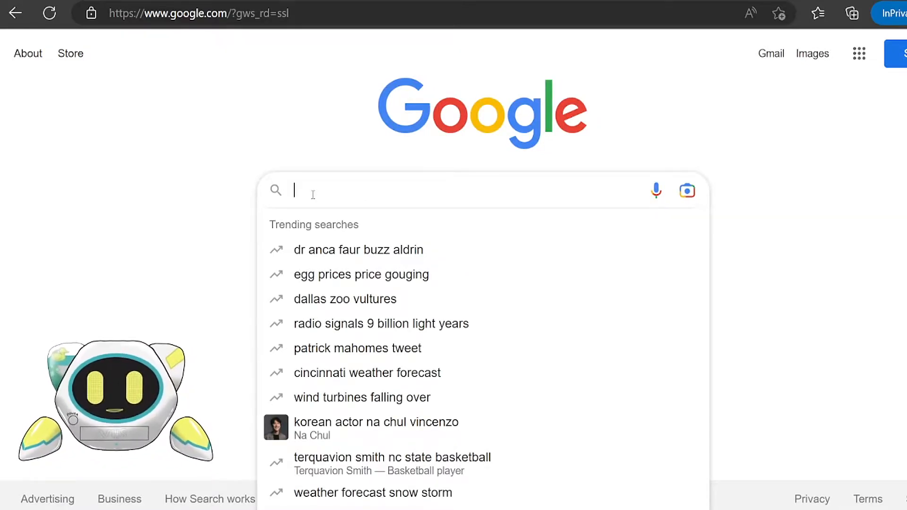
{"action": "type", "text": "SQL data types"}
{"action": "key", "text": "Return"}
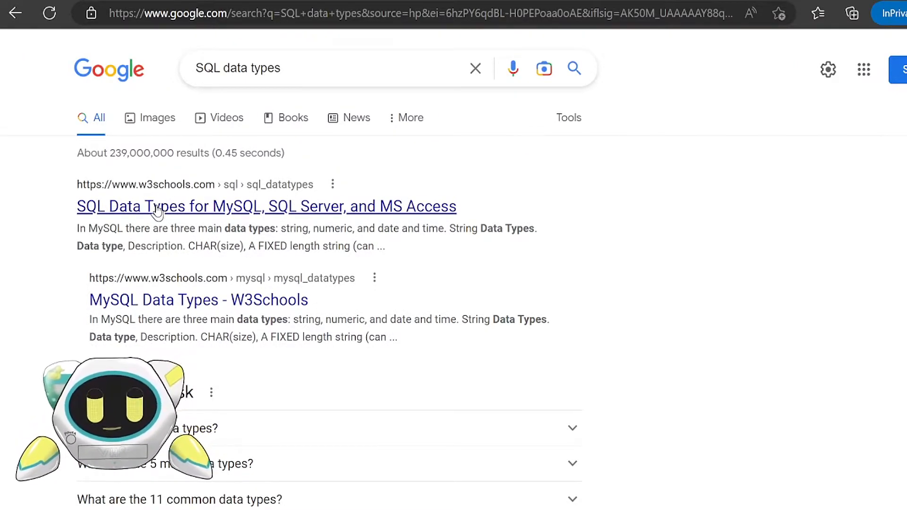
{"action": "left_click", "coordinate": [158, 208]}
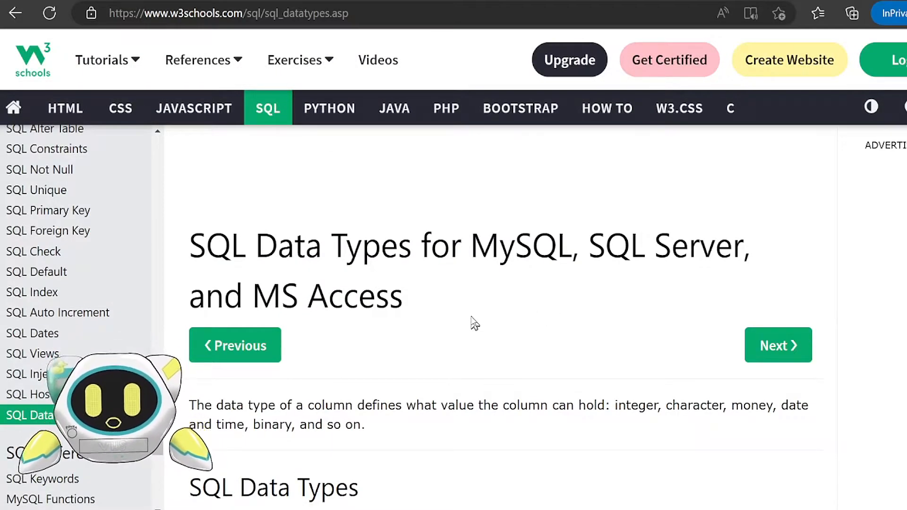
Read through the MySQL String Data Types table, including the size descriptions for CHAR, VARCHAR and the text types
{"action": "scroll", "coordinate": [478, 324], "scroll_direction": "down", "scroll_amount": 8}
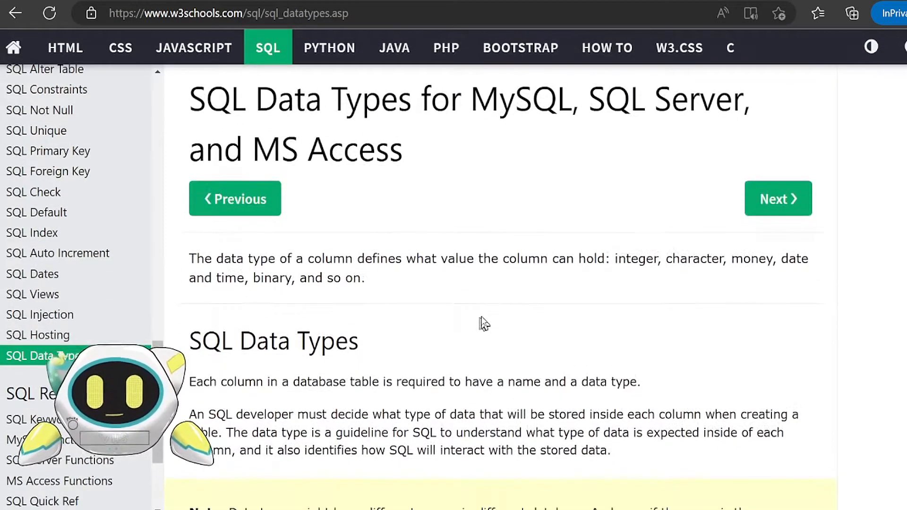
{"action": "scroll", "coordinate": [486, 315], "scroll_direction": "down", "scroll_amount": 5}
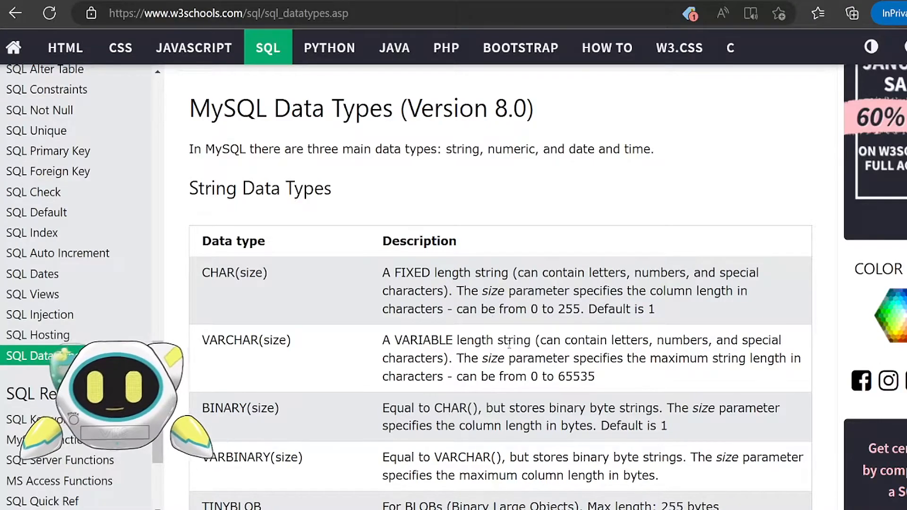
{"action": "scroll", "coordinate": [518, 341], "scroll_direction": "down", "scroll_amount": 2}
{"action": "scroll", "coordinate": [519, 340], "scroll_direction": "down", "scroll_amount": 2}
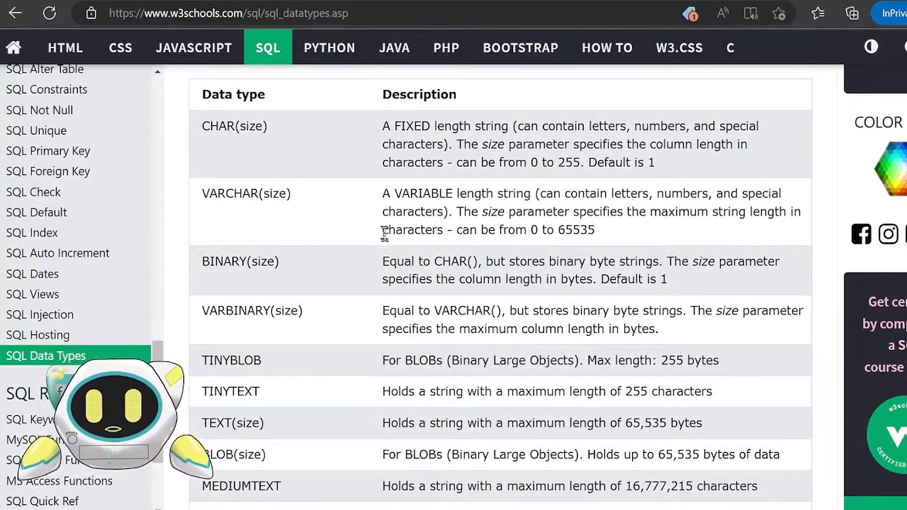
{"action": "scroll", "coordinate": [386, 302], "scroll_direction": "down", "scroll_amount": 5}
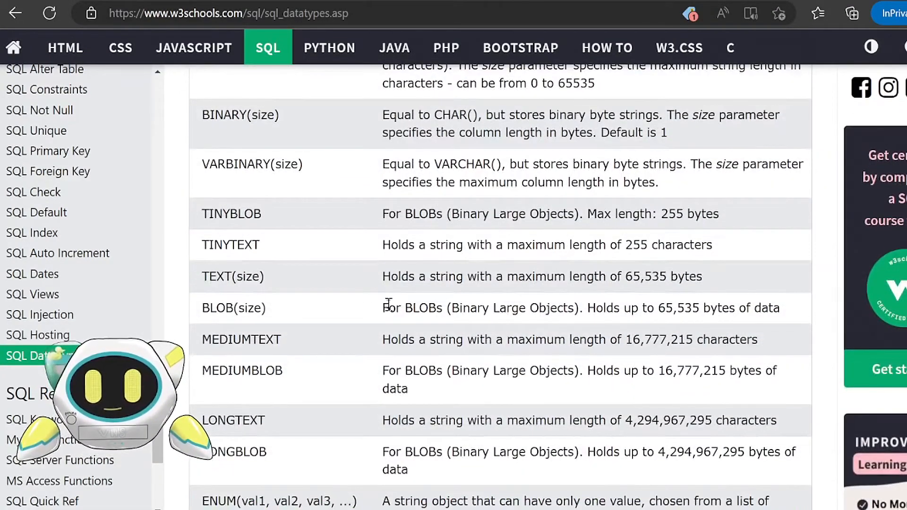
{"action": "scroll", "coordinate": [387, 305], "scroll_direction": "down", "scroll_amount": 2}
{"action": "scroll", "coordinate": [388, 309], "scroll_direction": "down", "scroll_amount": 5}
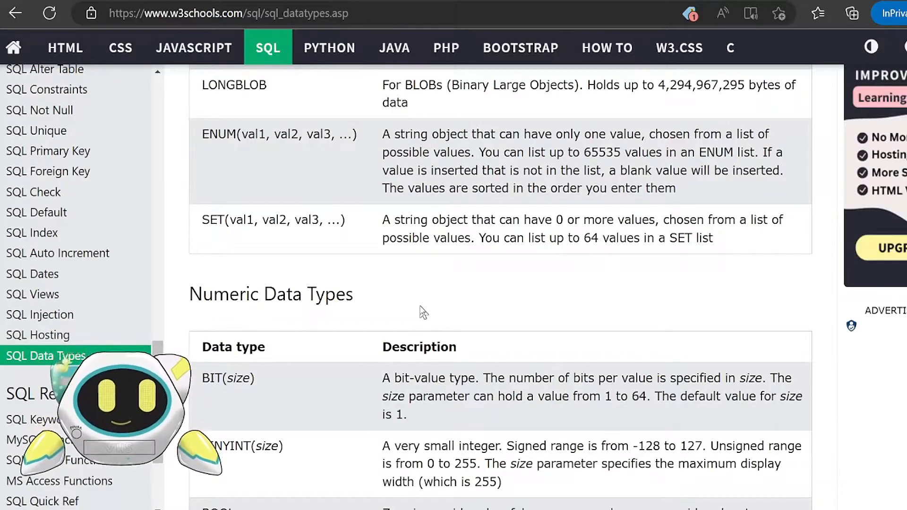
Examine the MySQL numeric data types and the date and time data types with their formats and ranges
{"action": "scroll", "coordinate": [424, 312], "scroll_direction": "down", "scroll_amount": 5}
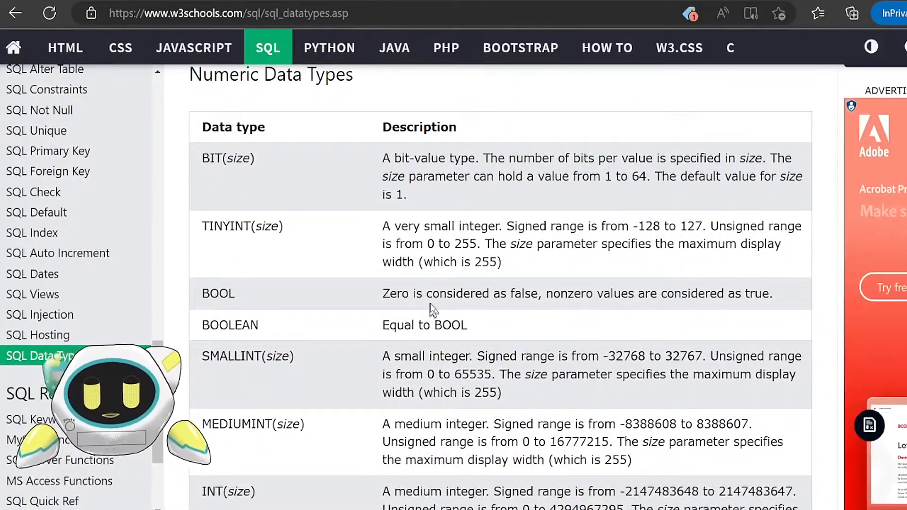
{"action": "scroll", "coordinate": [439, 305], "scroll_direction": "down", "scroll_amount": 5}
{"action": "scroll", "coordinate": [442, 302], "scroll_direction": "down", "scroll_amount": 10}
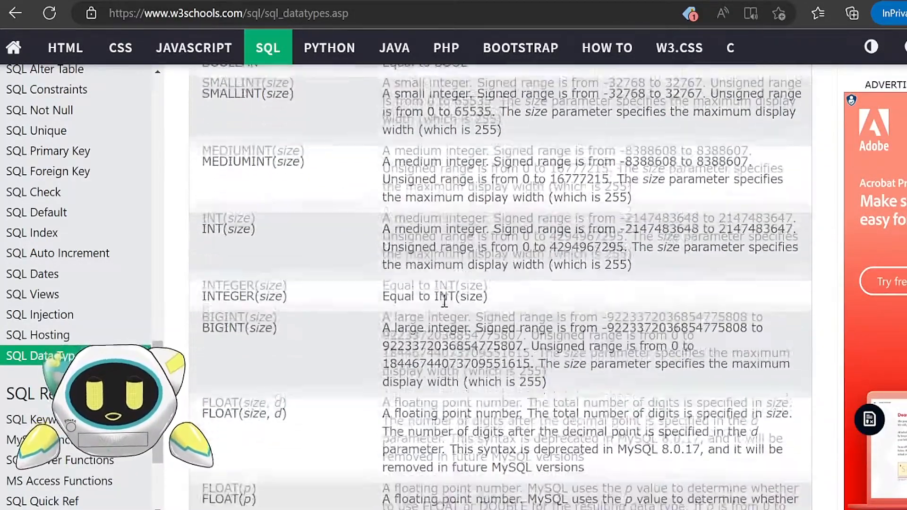
{"action": "scroll", "coordinate": [446, 300], "scroll_direction": "down", "scroll_amount": 7}
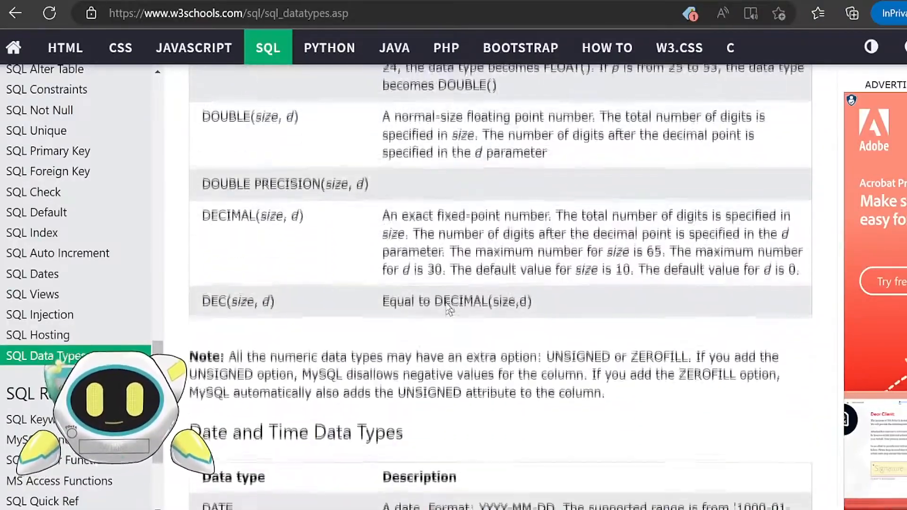
{"action": "scroll", "coordinate": [447, 302], "scroll_direction": "down", "scroll_amount": 2}
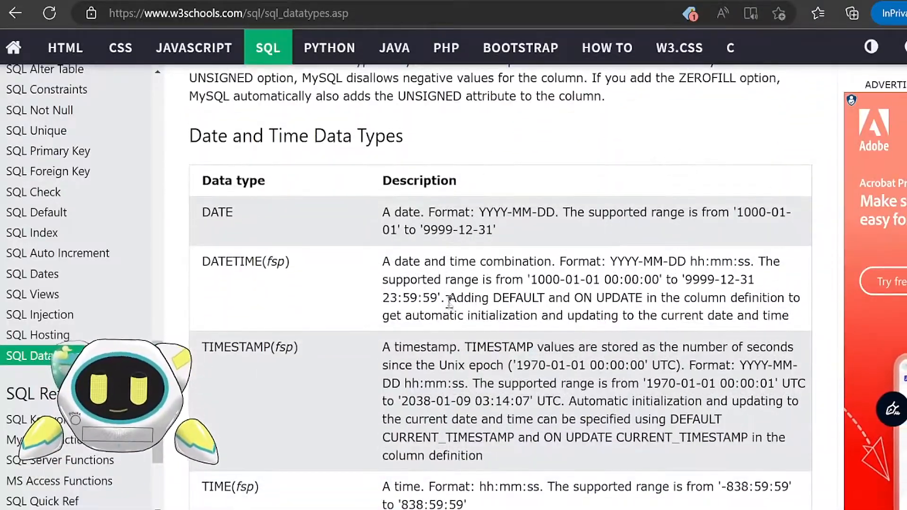
{"action": "scroll", "coordinate": [415, 289], "scroll_direction": "down", "scroll_amount": 3}
{"action": "scroll", "coordinate": [416, 289], "scroll_direction": "down", "scroll_amount": 2}
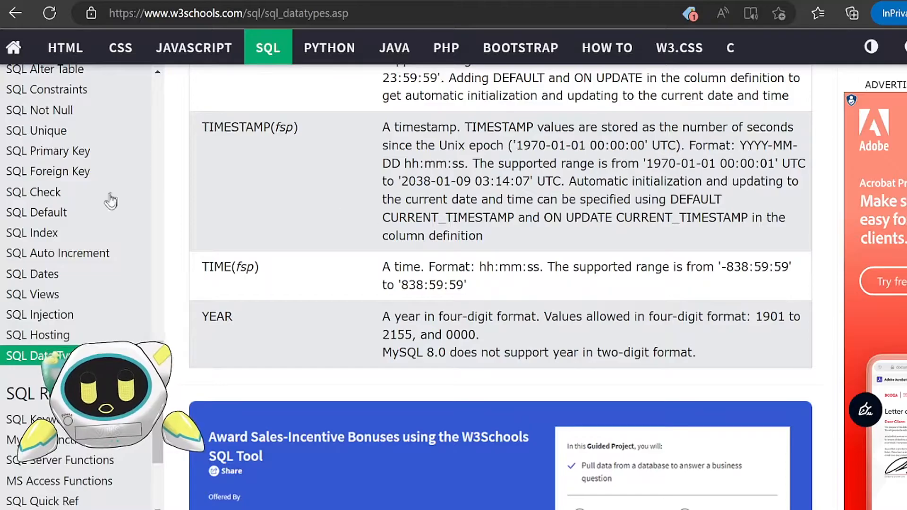
{"action": "scroll", "coordinate": [364, 252], "scroll_direction": "up", "scroll_amount": 8}
{"action": "scroll", "coordinate": [346, 402], "scroll_direction": "up", "scroll_amount": 8}
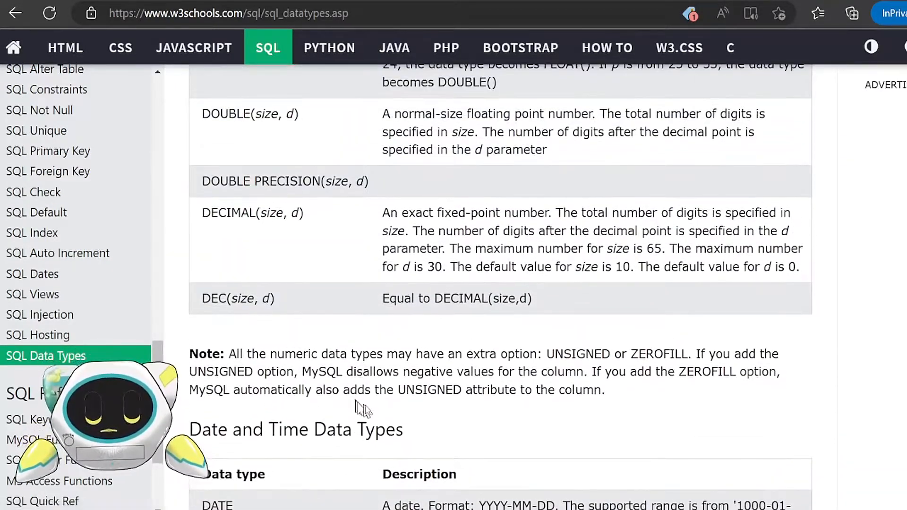
Go back up to the MySQL String Data Types table, and switch to the building lease spreadsheet in Excel
{"action": "scroll", "coordinate": [375, 417], "scroll_direction": "up", "scroll_amount": 6}
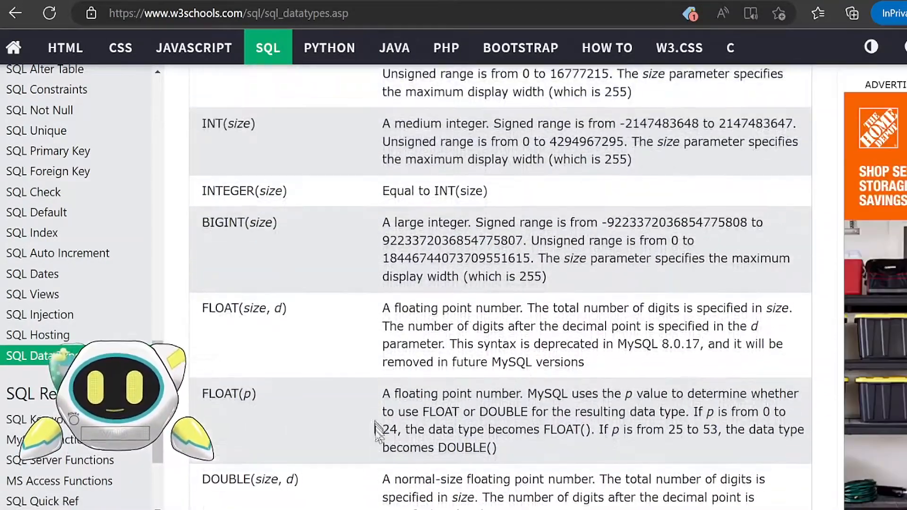
{"action": "scroll", "coordinate": [374, 438], "scroll_direction": "up", "scroll_amount": 10}
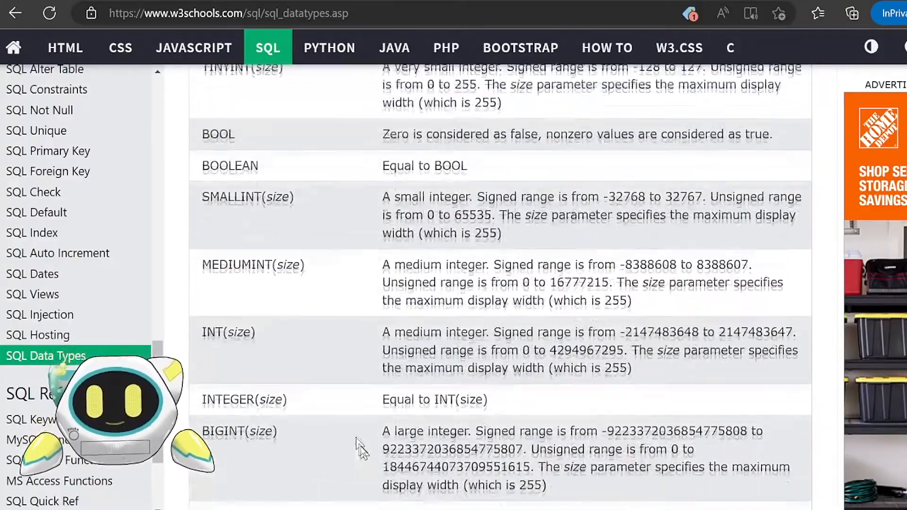
{"action": "scroll", "coordinate": [376, 437], "scroll_direction": "up", "scroll_amount": 12}
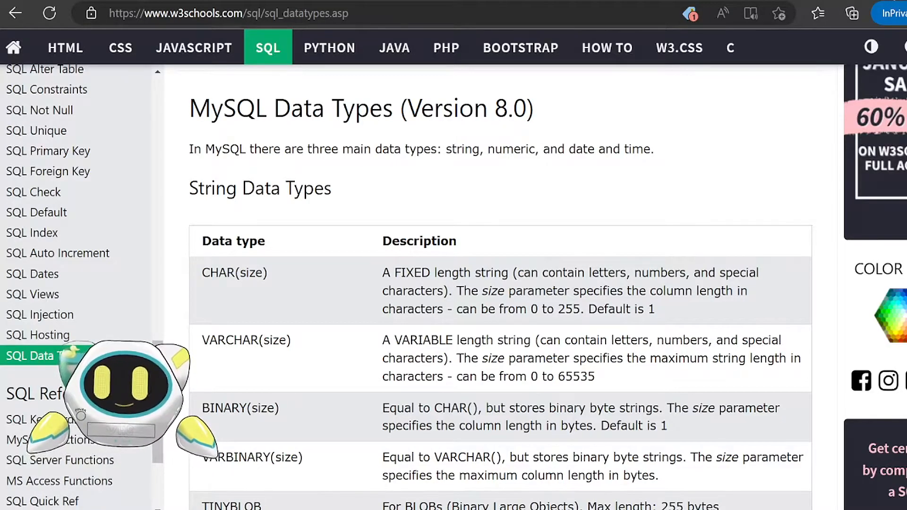
{"action": "left_click", "coordinate": [892, 0]}
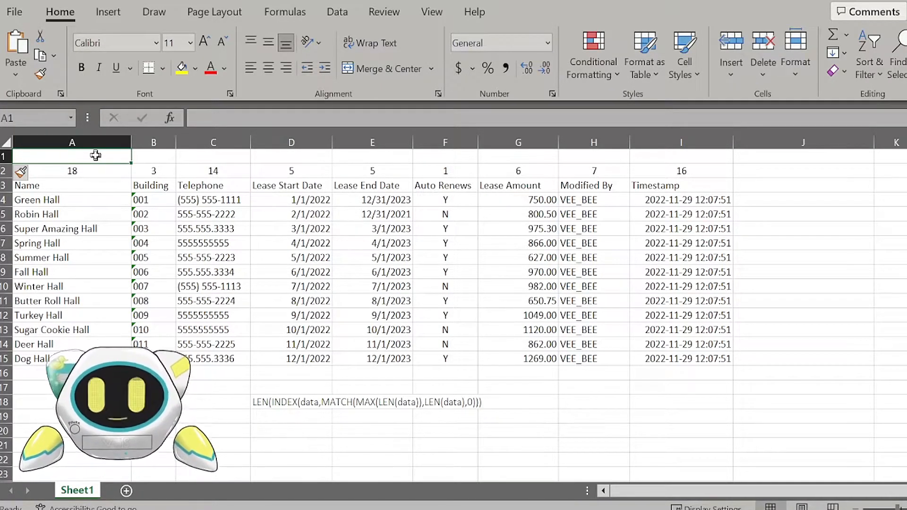
Label the Name column with the data type varchar in cell A1, above its maximum length
{"action": "left_click", "coordinate": [88, 212]}
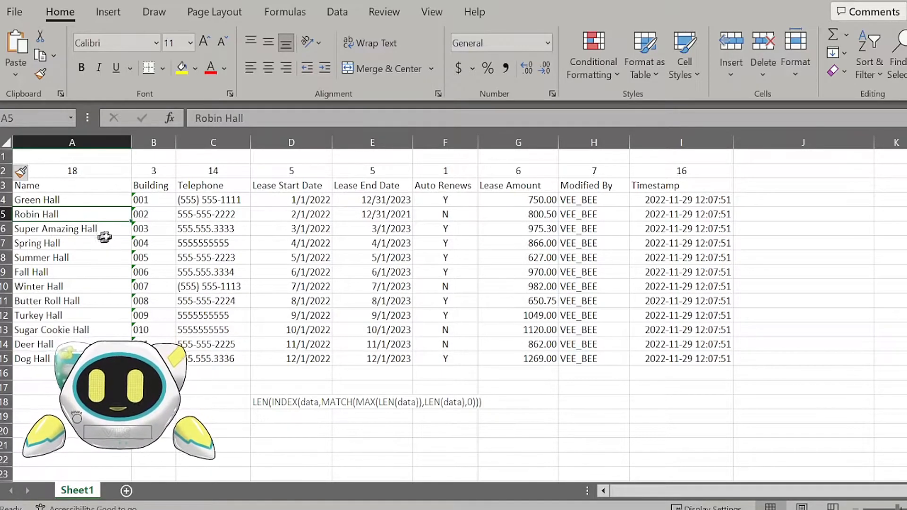
{"action": "left_click", "coordinate": [115, 202]}
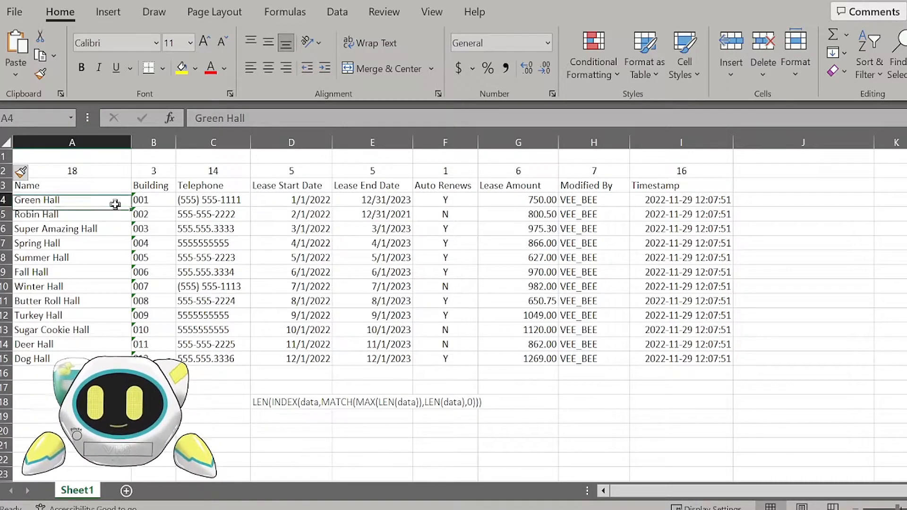
{"action": "left_click", "coordinate": [126, 230]}
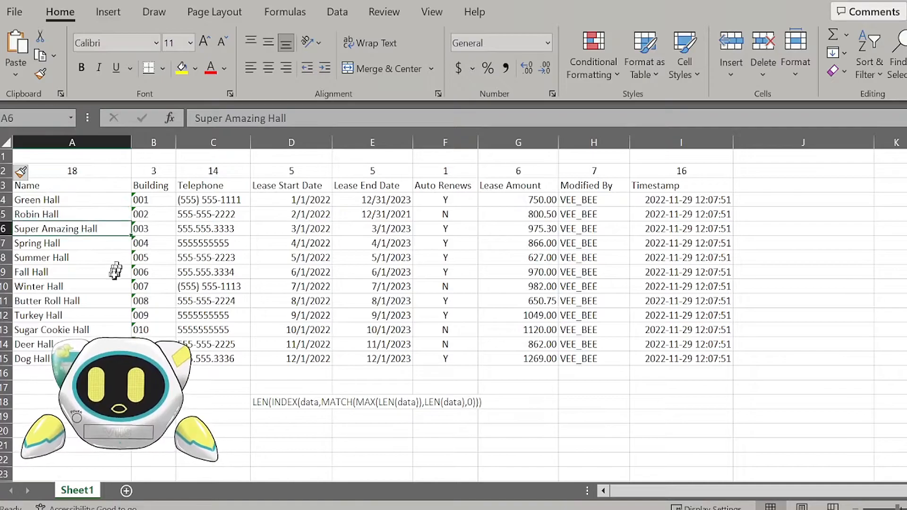
{"action": "double_click", "coordinate": [97, 156]}
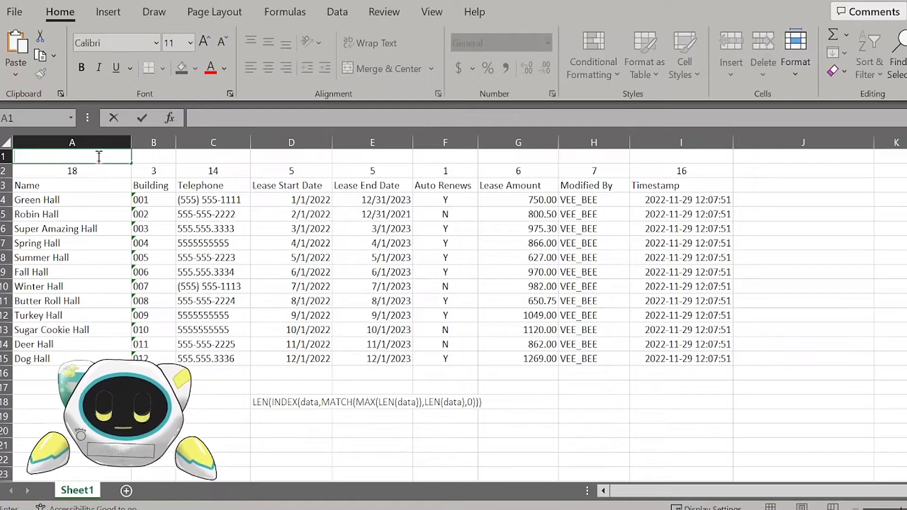
{"action": "type", "text": "varchar"}
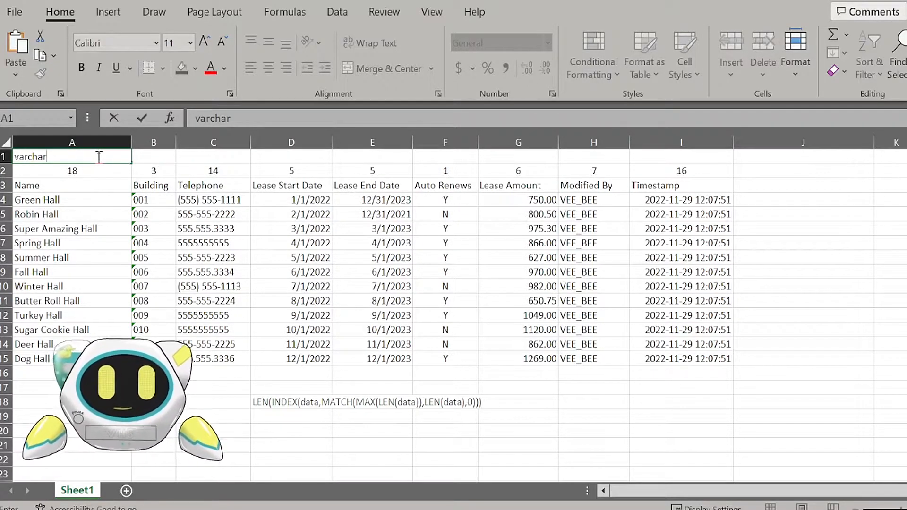
{"action": "key", "text": "Return"}
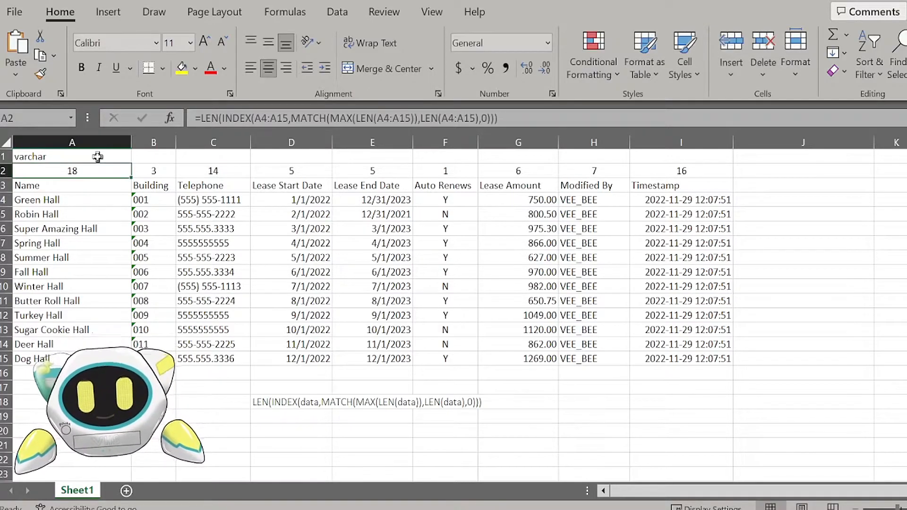
Check the building codes in column B and enter the data type char for the Building column in cell B1
{"action": "left_click", "coordinate": [152, 157]}
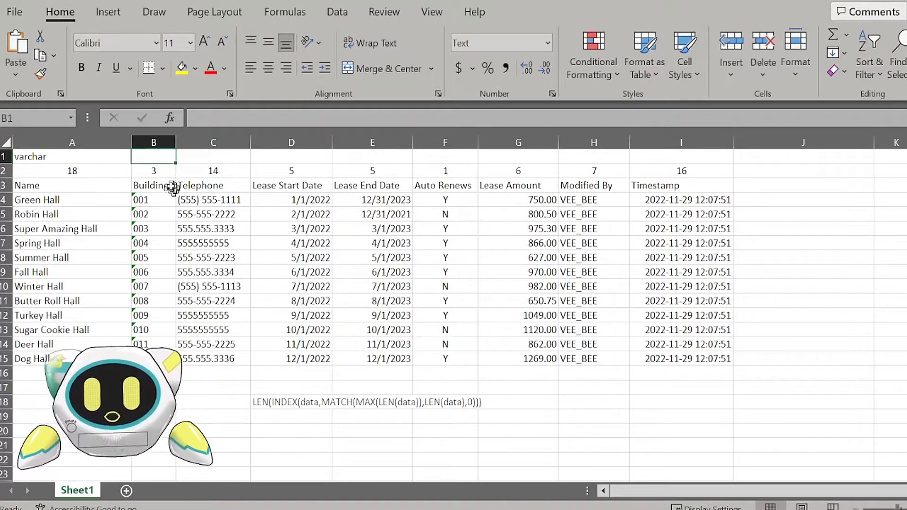
{"action": "left_click", "coordinate": [167, 188]}
{"action": "left_click_drag", "start_coordinate": [162, 199], "coordinate": [164, 268]}
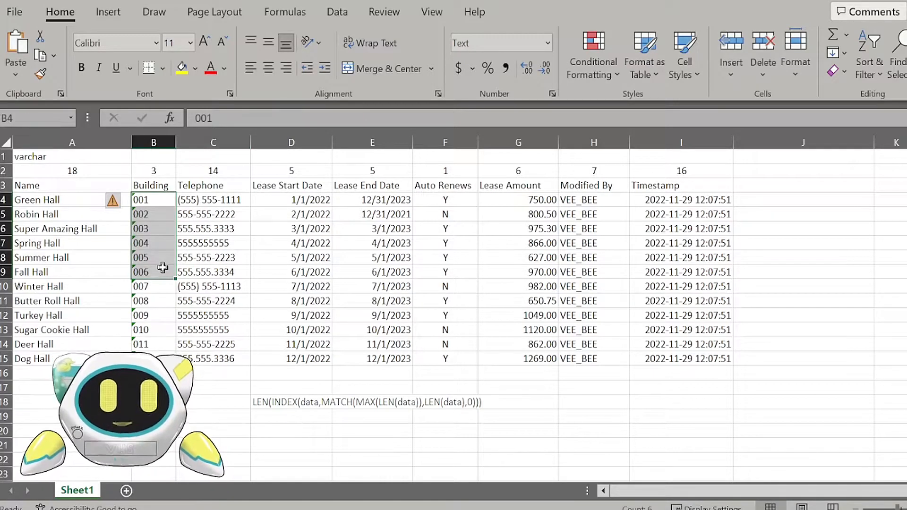
{"action": "left_click", "coordinate": [164, 217]}
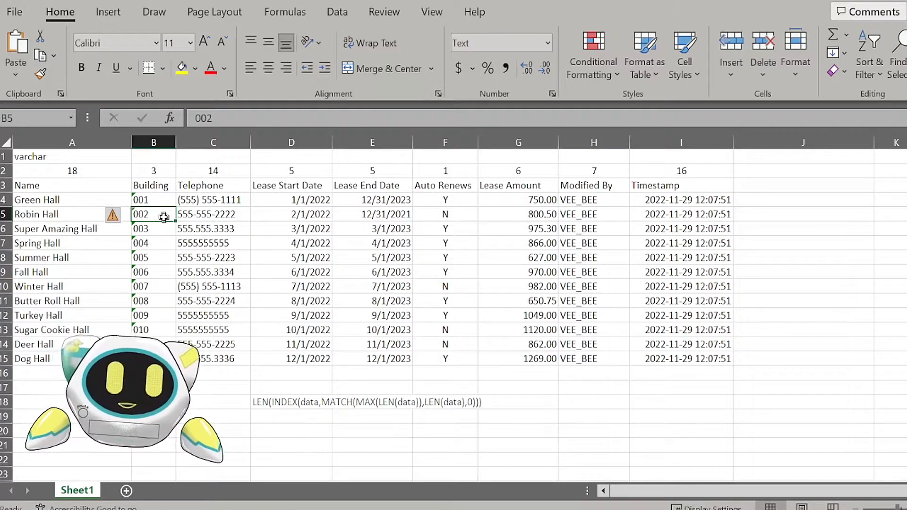
{"action": "left_click", "coordinate": [166, 155]}
{"action": "left_click_drag", "start_coordinate": [164, 201], "coordinate": [168, 331]}
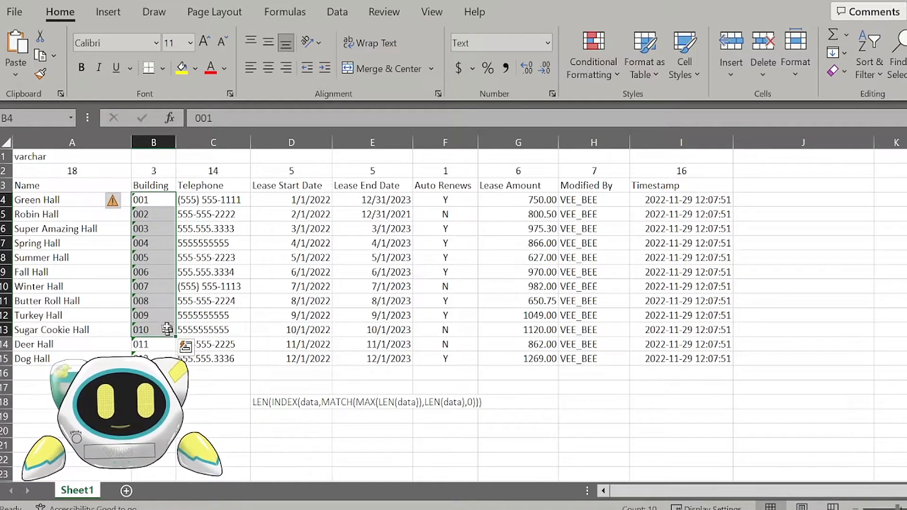
{"action": "left_click", "coordinate": [153, 201]}
{"action": "left_click", "coordinate": [162, 154]}
{"action": "double_click", "coordinate": [166, 155]}
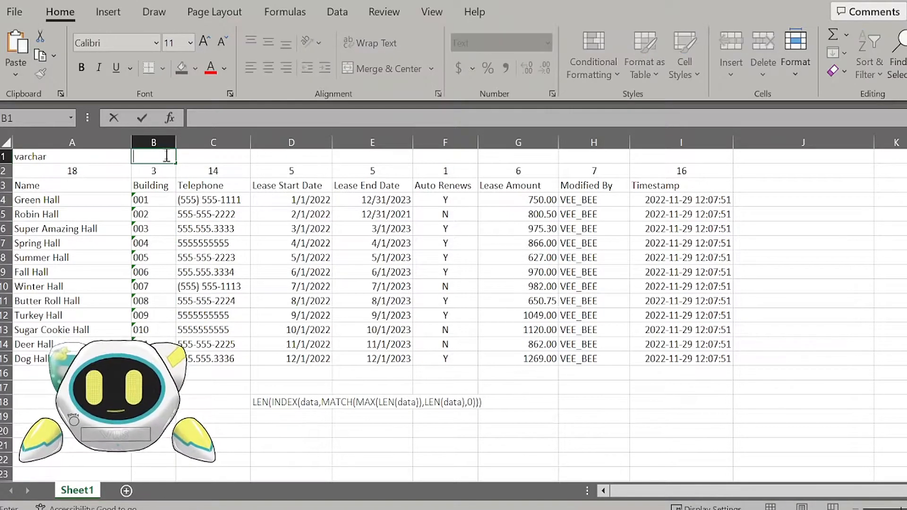
{"action": "type", "text": "char"}
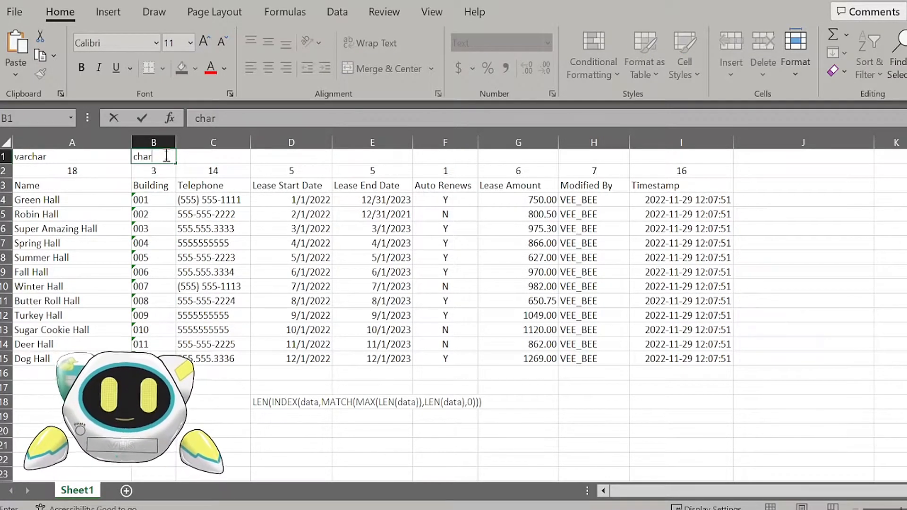
{"action": "left_click", "coordinate": [189, 201]}
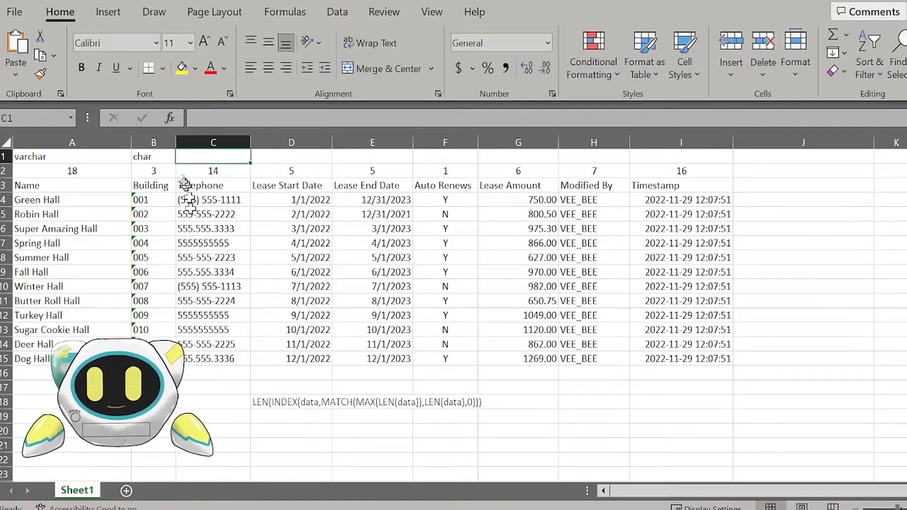
Review the Building and Name columns' data types, and enter varchar for the Telephone column in cell C1
{"action": "left_click", "coordinate": [158, 204]}
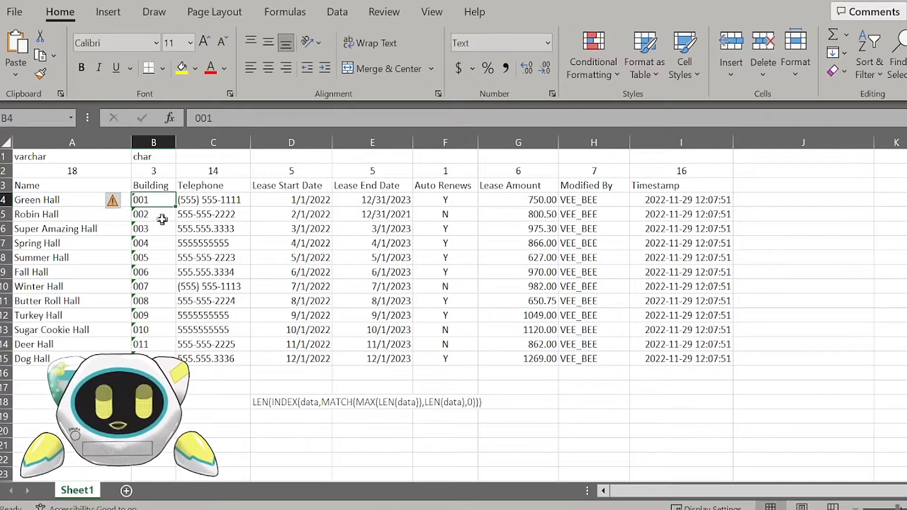
{"action": "left_click", "coordinate": [144, 156]}
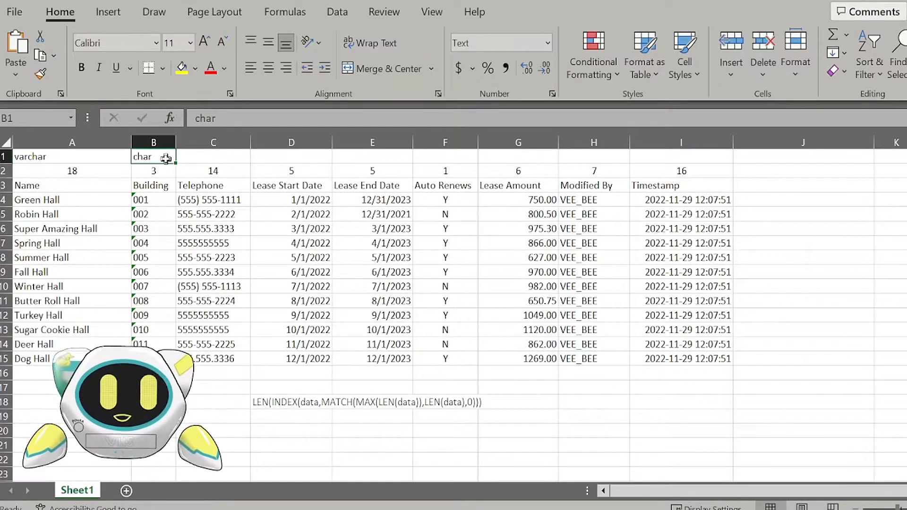
{"action": "left_click", "coordinate": [95, 156]}
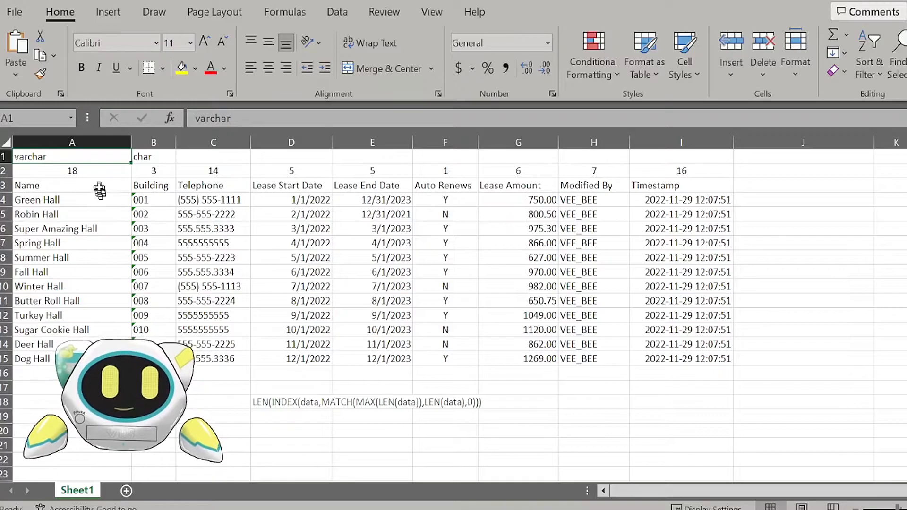
{"action": "left_click", "coordinate": [103, 176]}
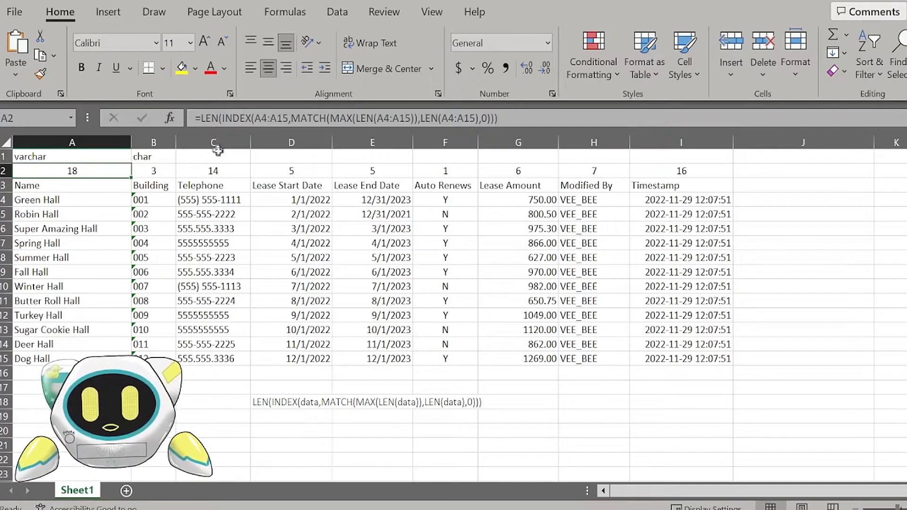
{"action": "left_click", "coordinate": [231, 158]}
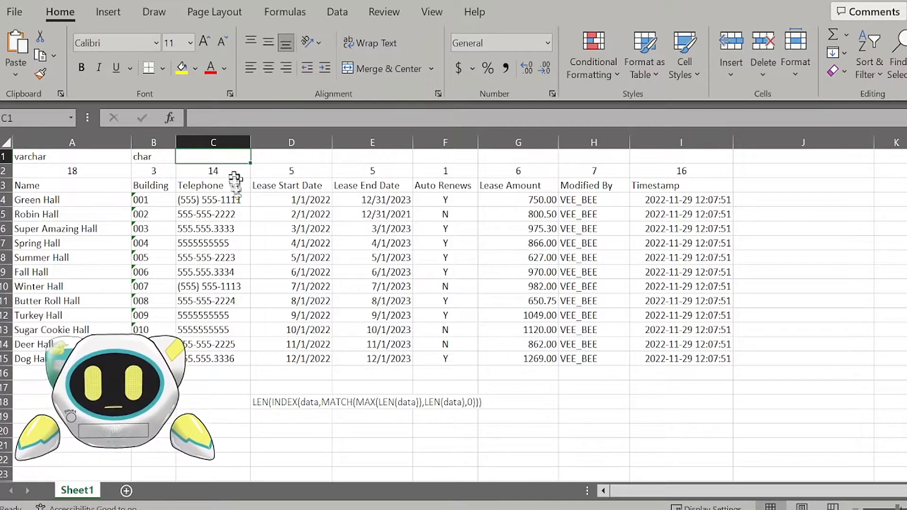
{"action": "type", "text": "varchar"}
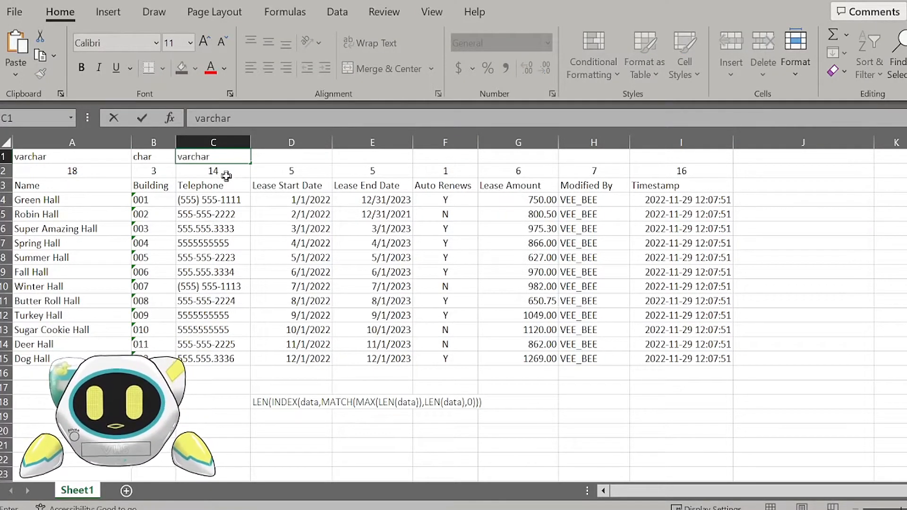
Compare the lease dates with the timestamps, and enter date above Lease Start Date and Lease End Date in D1 and E1
{"action": "left_click", "coordinate": [298, 156]}
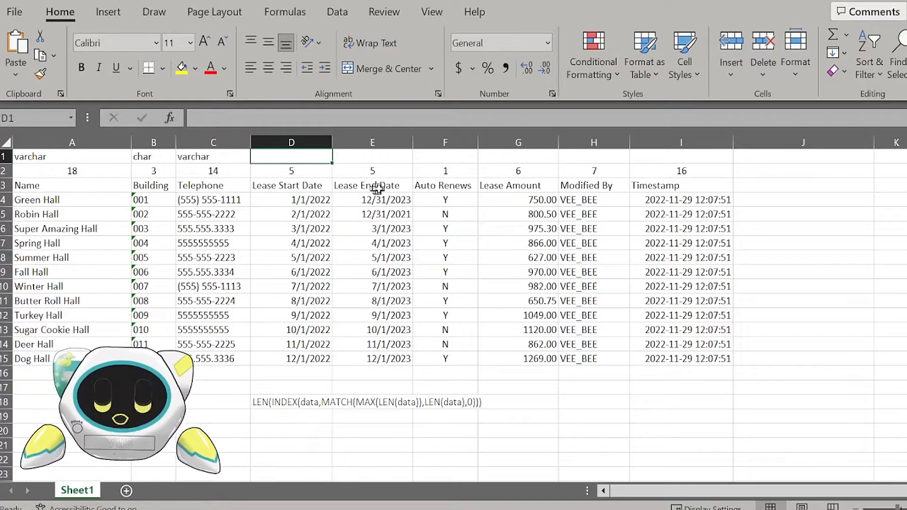
{"action": "left_click_drag", "start_coordinate": [274, 204], "coordinate": [384, 354]}
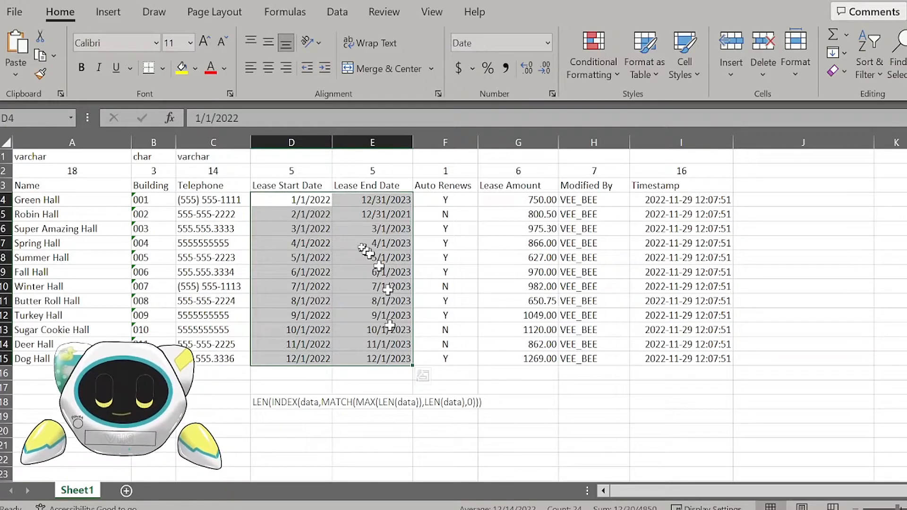
{"action": "left_click_drag", "start_coordinate": [690, 215], "coordinate": [681, 289]}
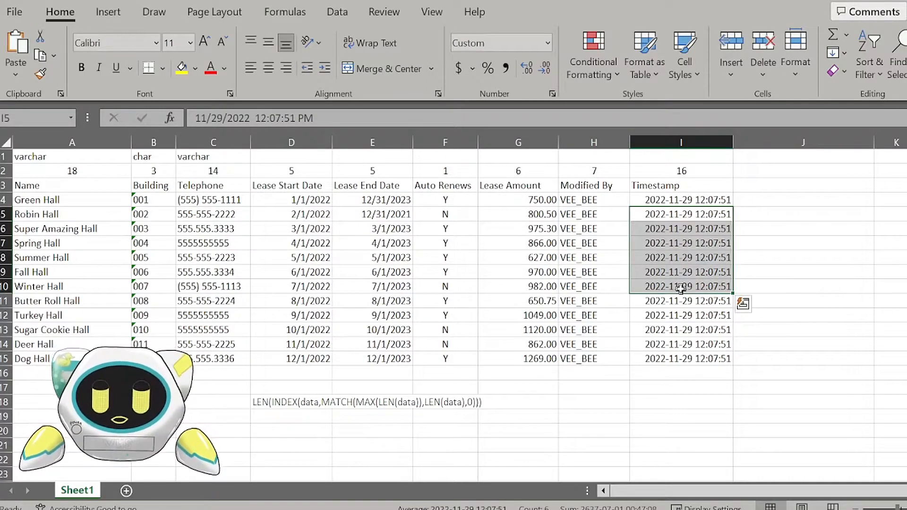
{"action": "left_click", "coordinate": [295, 156]}
{"action": "type", "text": "date"}
{"action": "left_click", "coordinate": [368, 155]}
{"action": "type", "text": "date"}
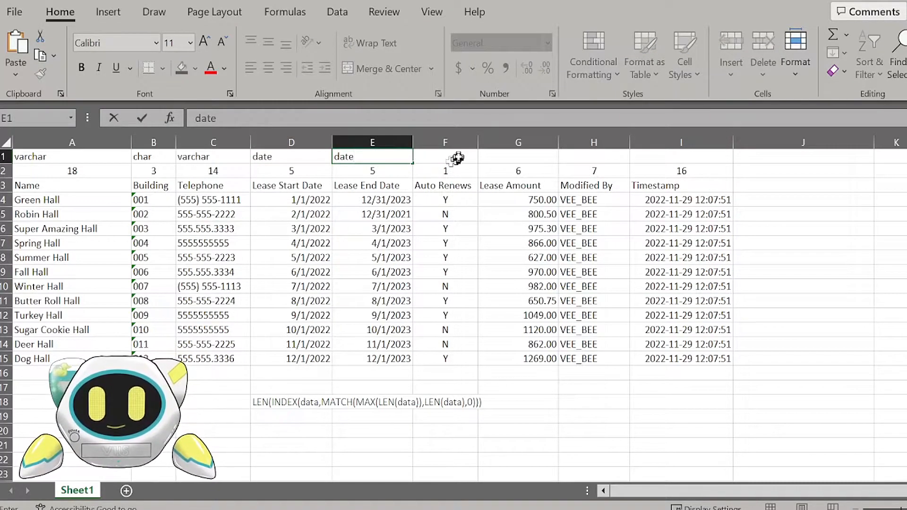
Check the Y and N values under Auto Renews and enter the data type char for that column in cell F1
{"action": "left_click", "coordinate": [454, 158]}
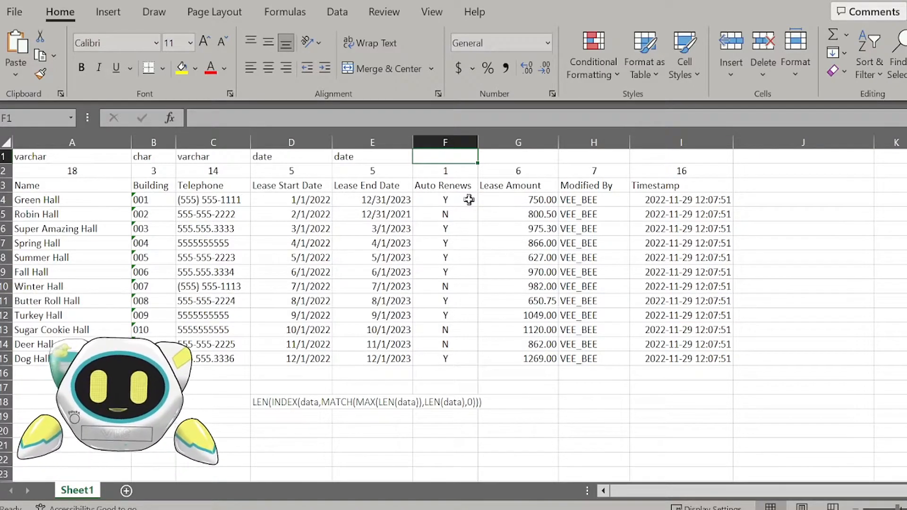
{"action": "left_click_drag", "start_coordinate": [469, 200], "coordinate": [457, 276]}
{"action": "left_click", "coordinate": [458, 216]}
{"action": "left_click", "coordinate": [456, 201]}
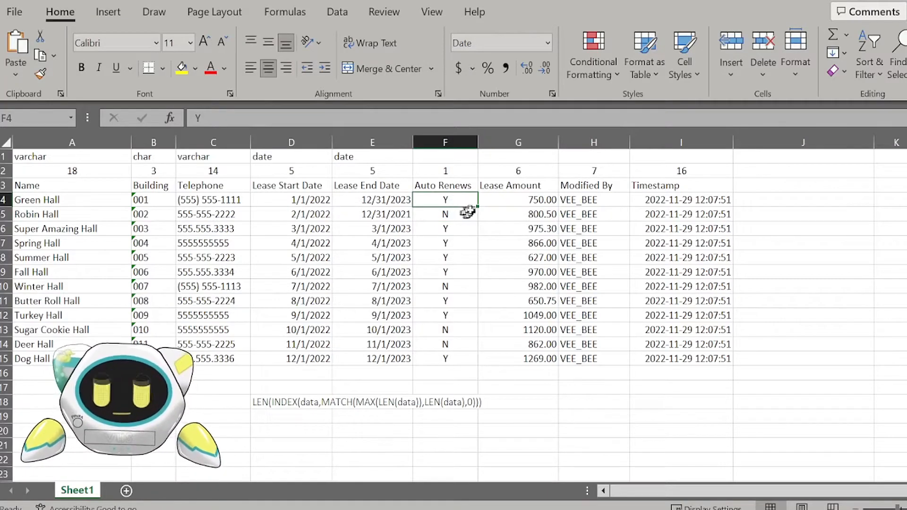
{"action": "left_click", "coordinate": [467, 212]}
{"action": "left_click", "coordinate": [465, 155]}
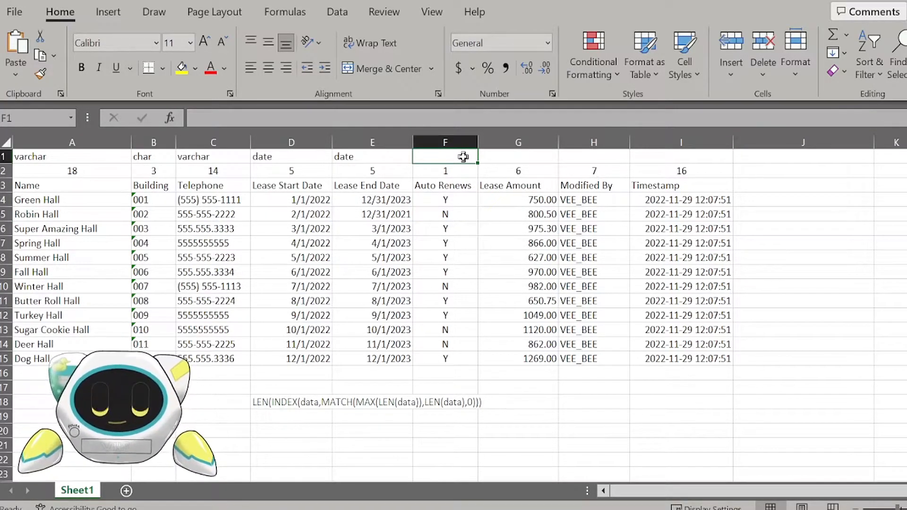
{"action": "type", "text": "char"}
{"action": "key", "text": "Return"}
{"action": "left_click", "coordinate": [463, 156]}
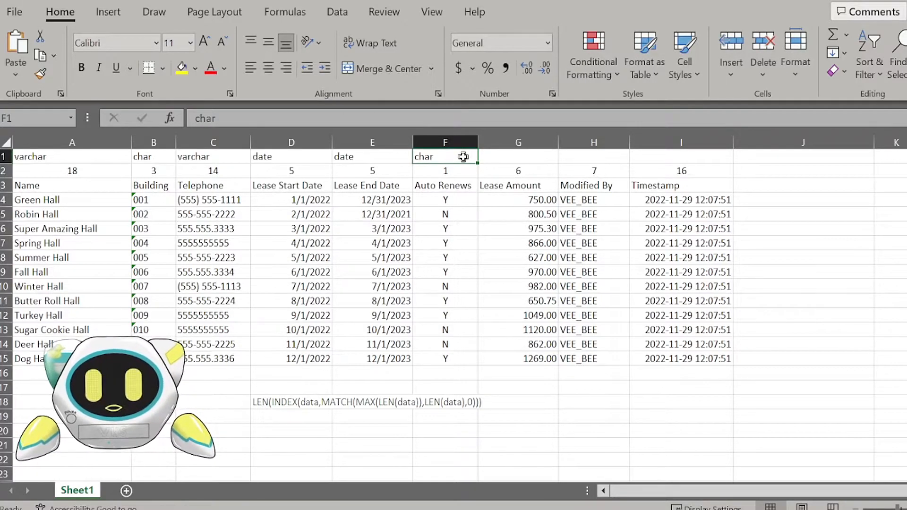
{"action": "left_click", "coordinate": [465, 171]}
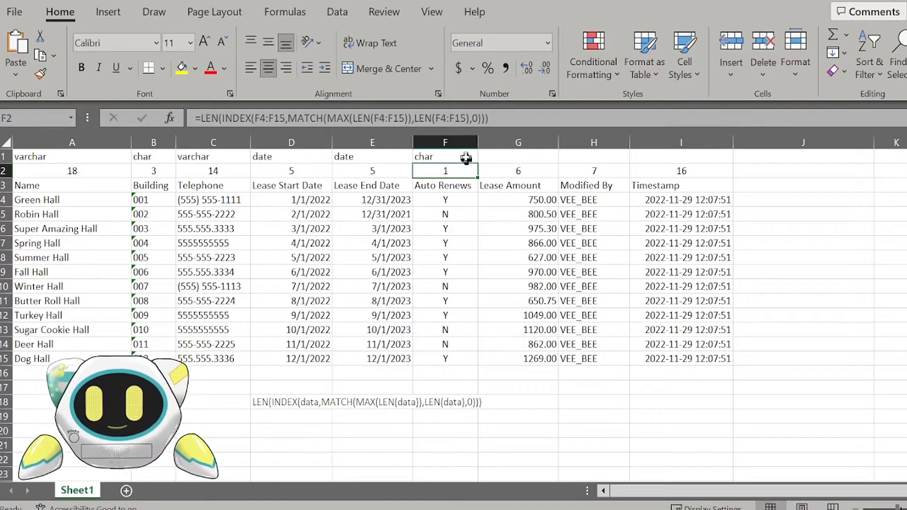
{"action": "left_click", "coordinate": [463, 156]}
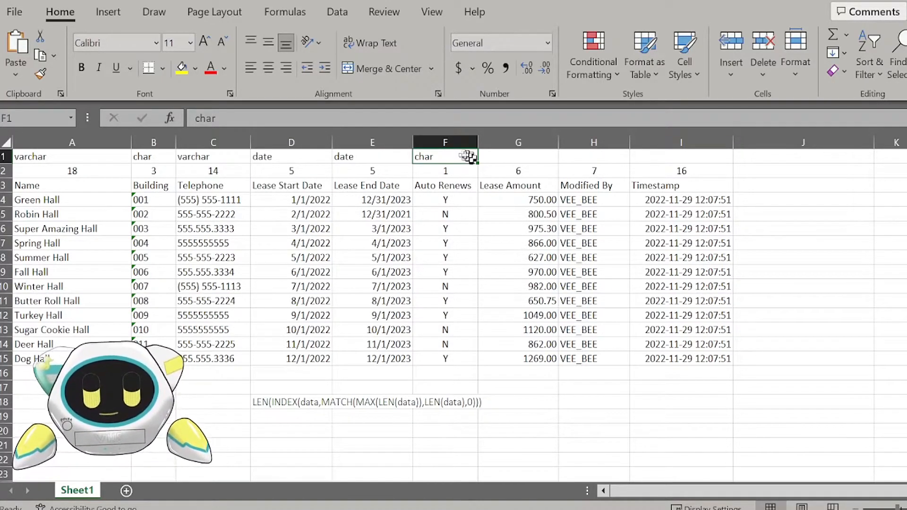
Enter the data type decimal for Lease Amount in G1 and varchar for Modified By in H1, checking the Modified By values and length
{"action": "left_click", "coordinate": [492, 156]}
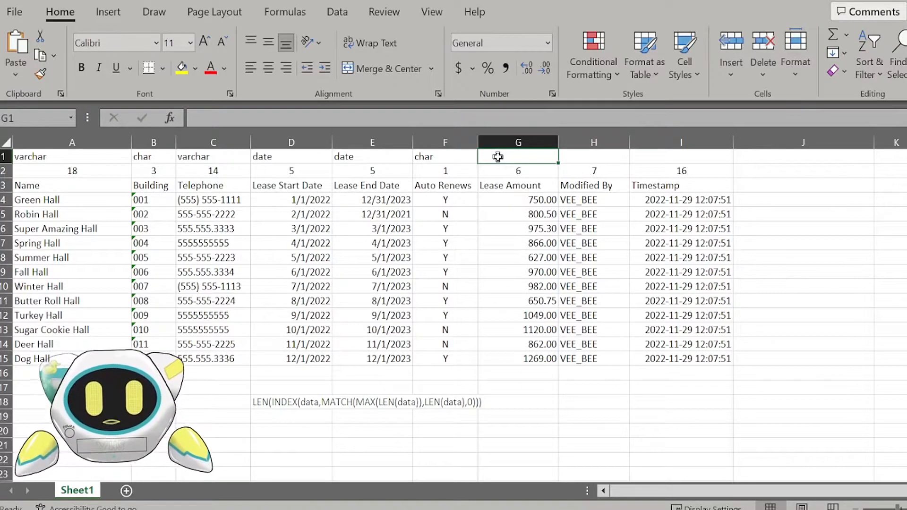
{"action": "type", "text": "decimal"}
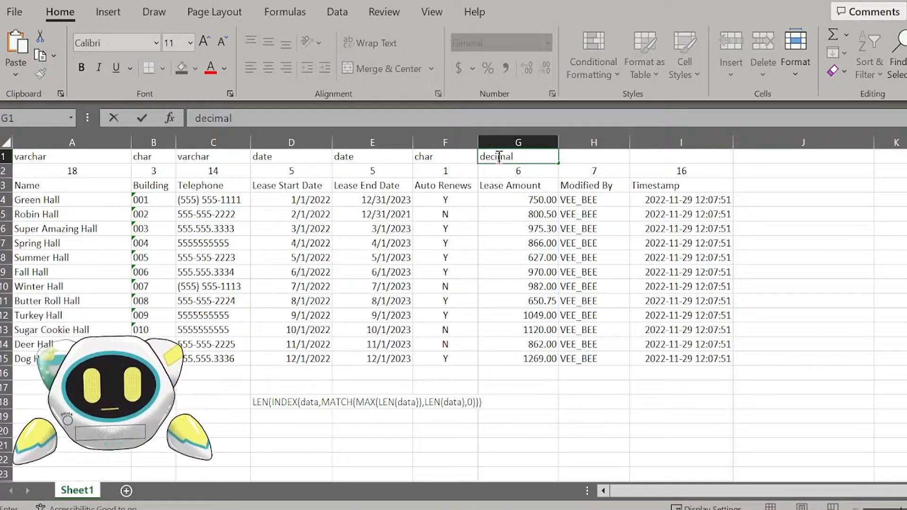
{"action": "key", "text": "Tab"}
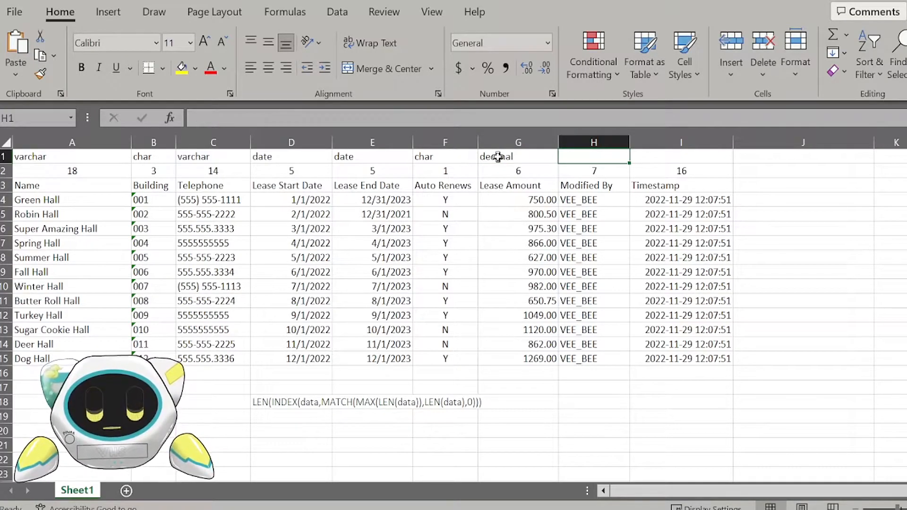
{"action": "type", "text": "varchar"}
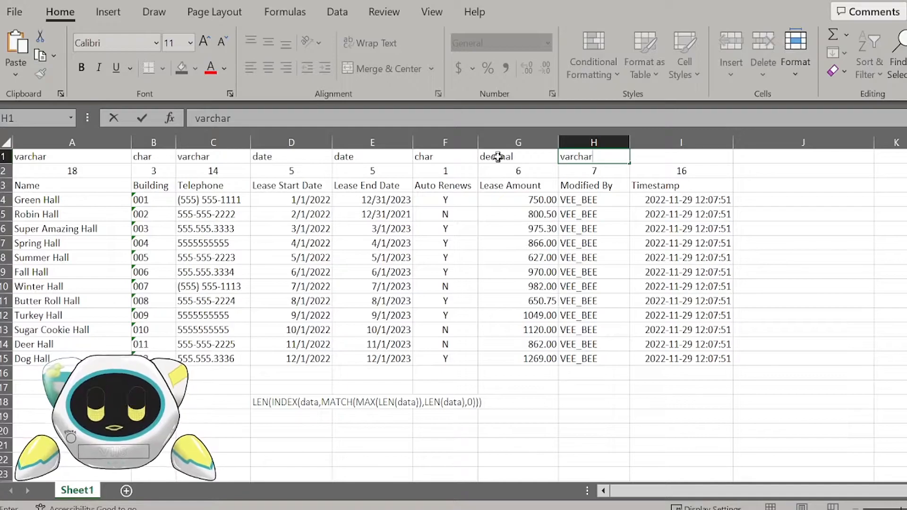
{"action": "left_click", "coordinate": [614, 169]}
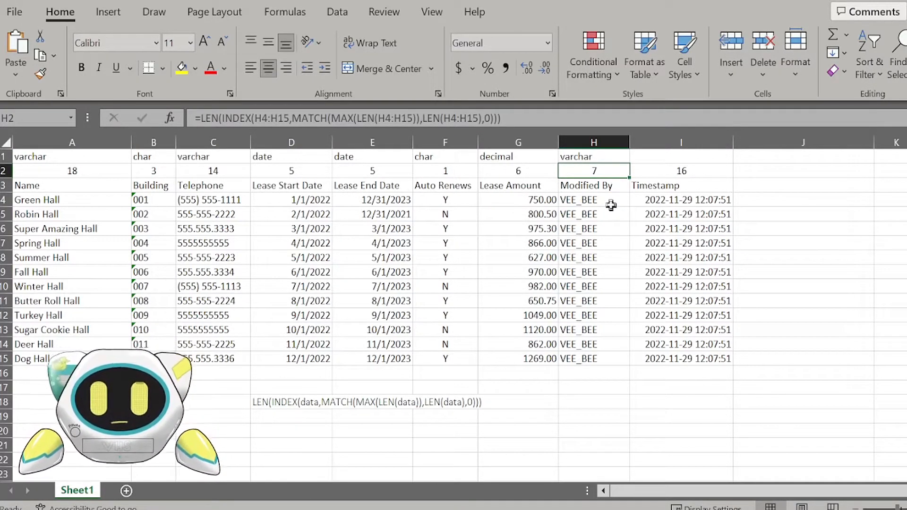
{"action": "left_click_drag", "start_coordinate": [611, 199], "coordinate": [608, 274]}
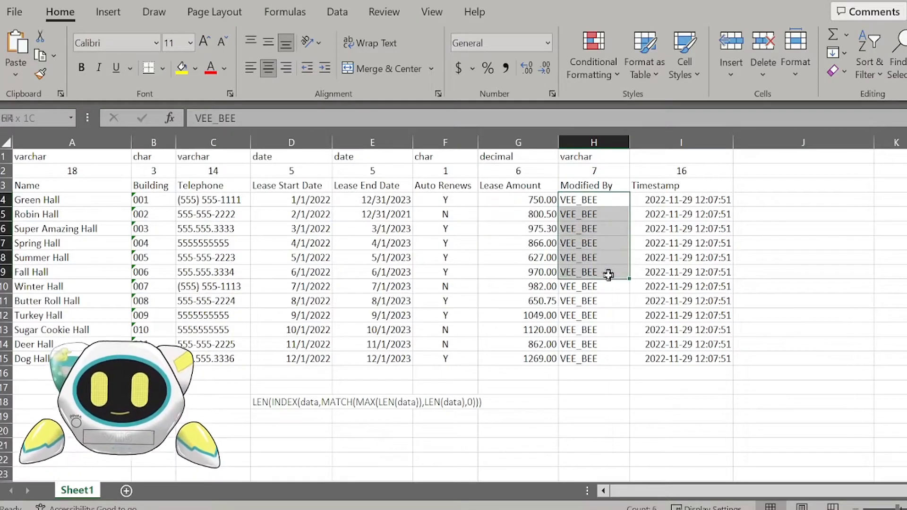
{"action": "left_click", "coordinate": [615, 171]}
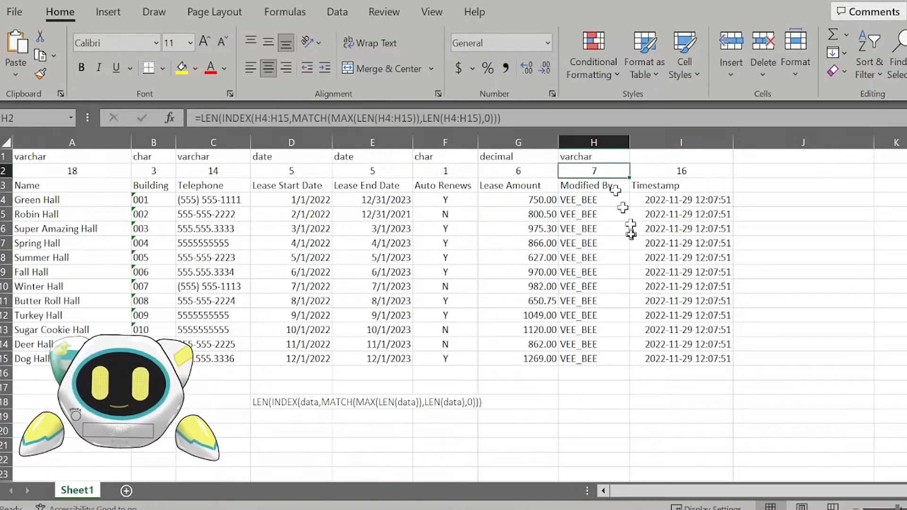
{"action": "left_click", "coordinate": [620, 159]}
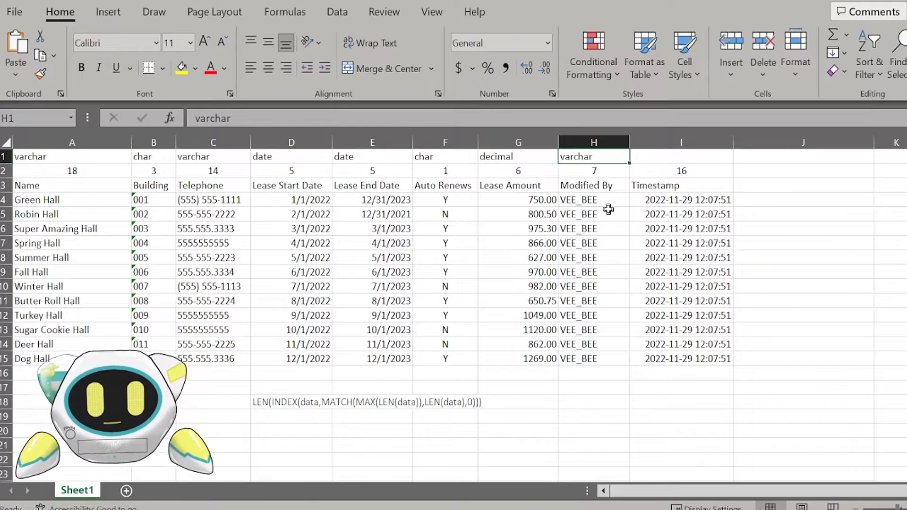
Check the first Timestamp value and enter the data type datetime for that column in cell I1
{"action": "left_click", "coordinate": [635, 160]}
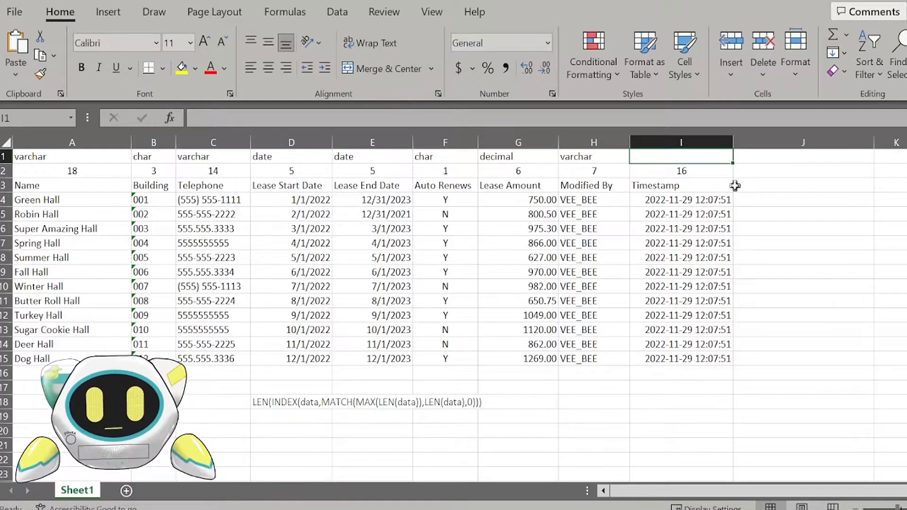
{"action": "left_click", "coordinate": [681, 201]}
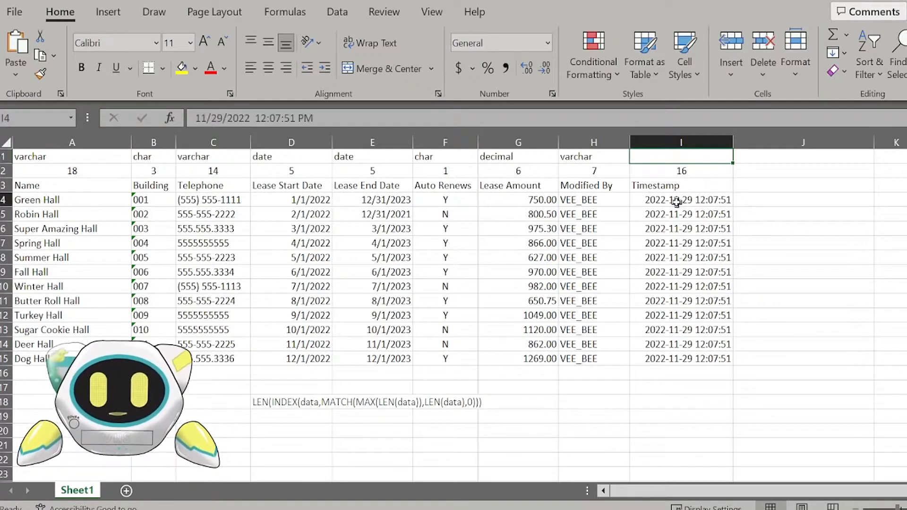
{"action": "left_click", "coordinate": [705, 156]}
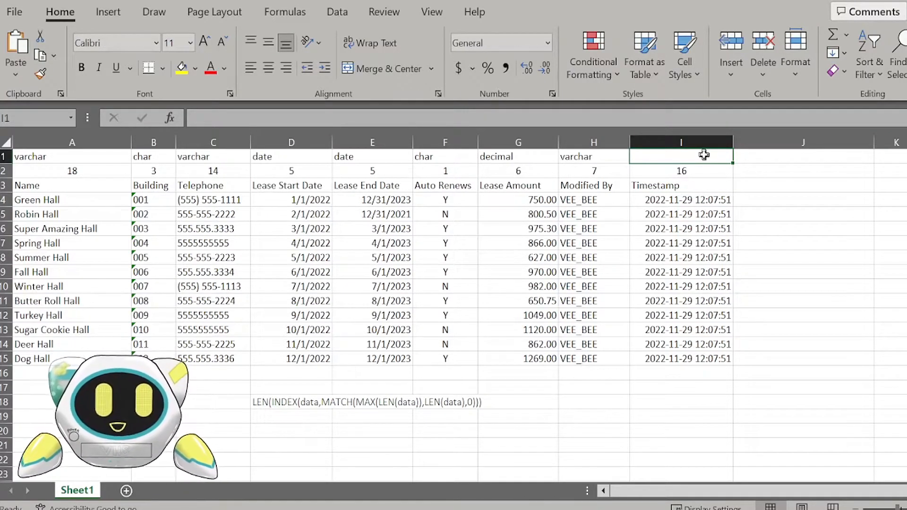
{"action": "type", "text": "datetime"}
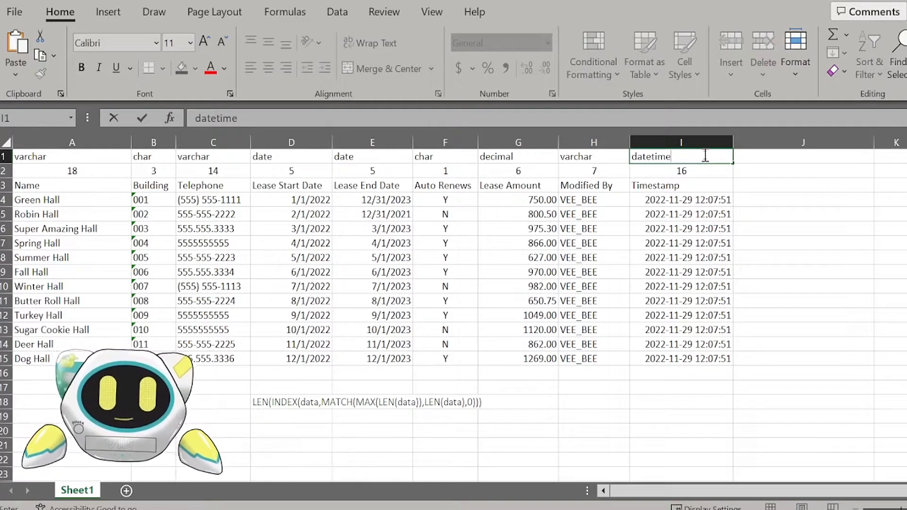
{"action": "key", "text": "Return"}
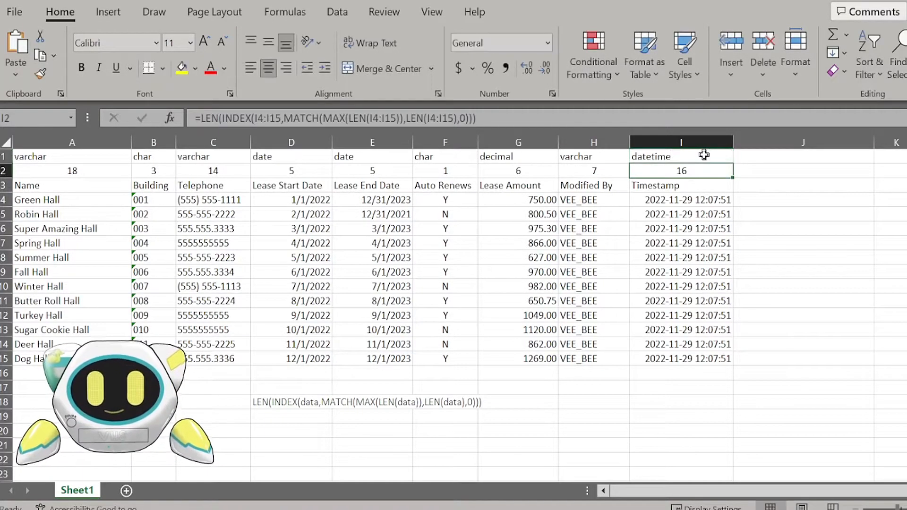
{"action": "left_click", "coordinate": [589, 399]}
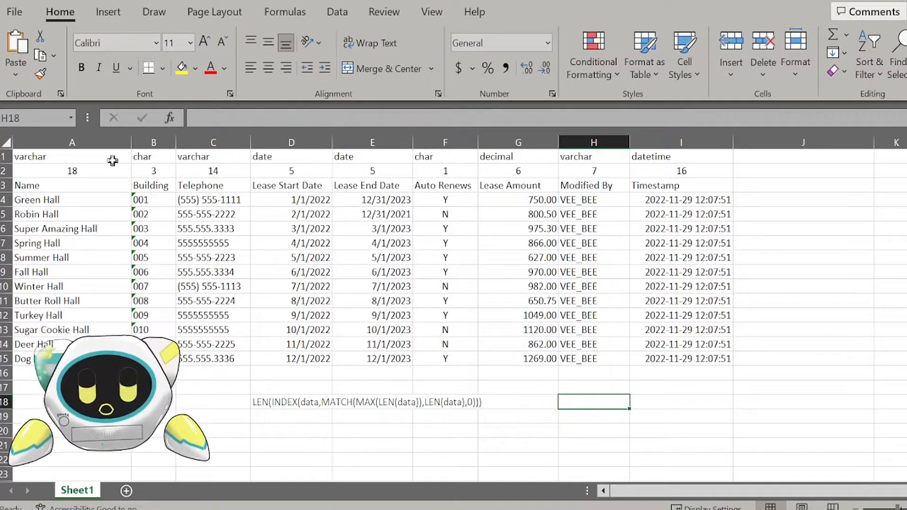
Copy the data type, length and header rows A1:I3 from Sheet1 into a new sheet starting at A1, and check the pasted lengths
{"action": "left_click_drag", "start_coordinate": [105, 158], "coordinate": [724, 185]}
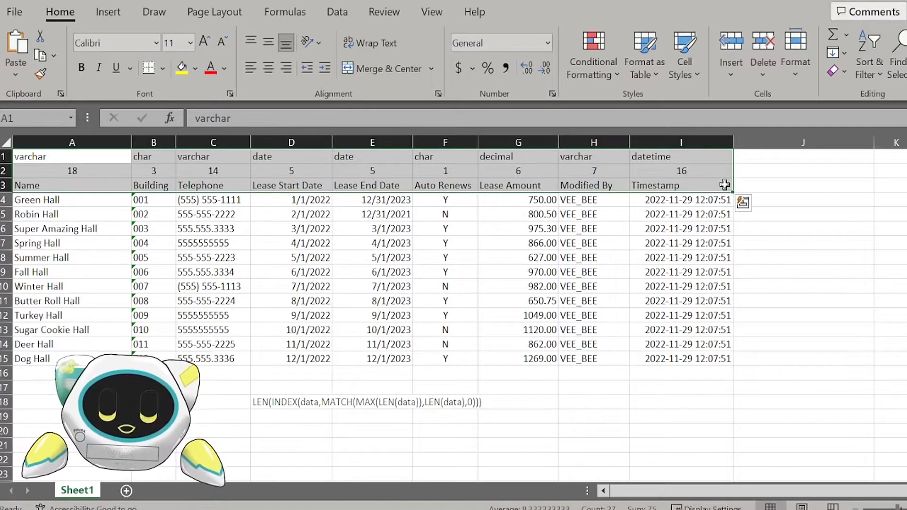
{"action": "key", "text": "ctrl+c"}
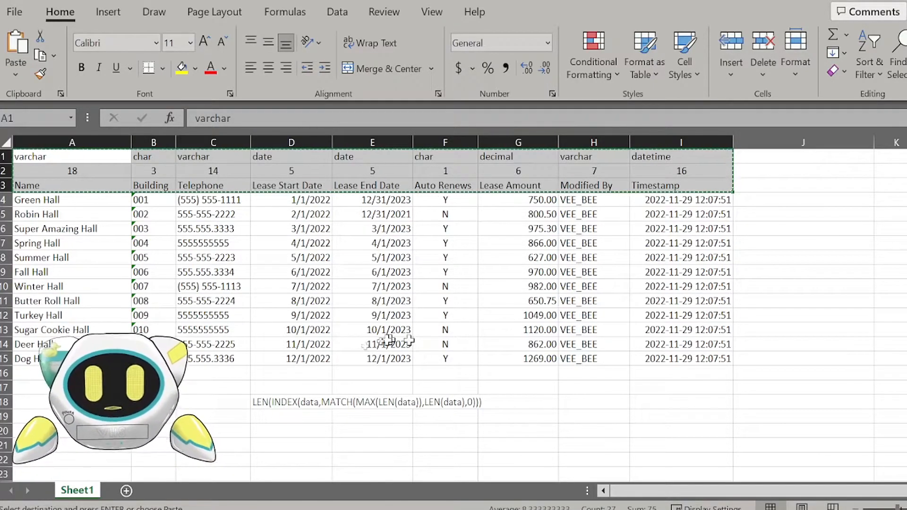
{"action": "left_click", "coordinate": [126, 491]}
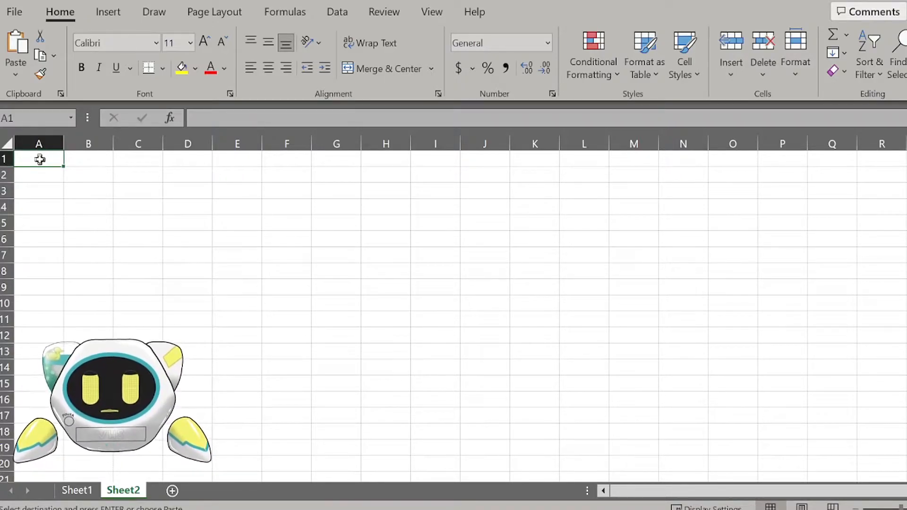
{"action": "key", "text": "ctrl+v"}
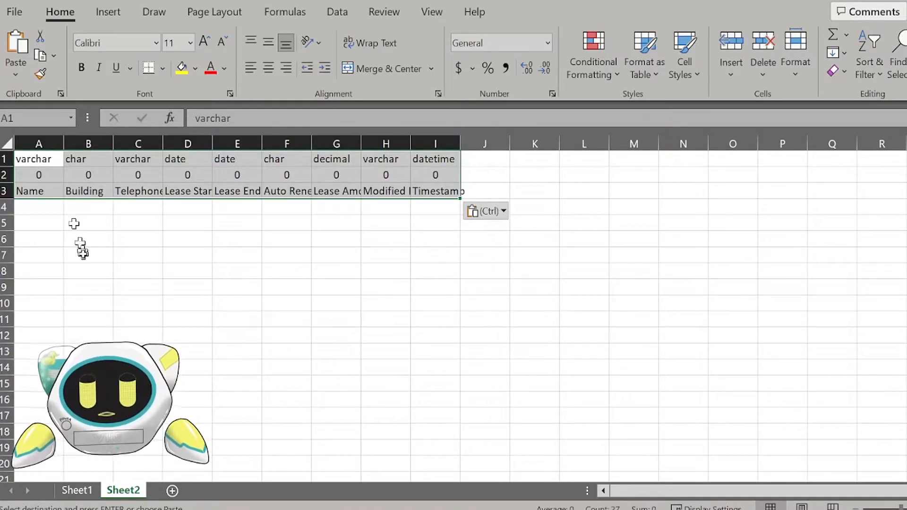
{"action": "left_click", "coordinate": [67, 208]}
{"action": "left_click_drag", "start_coordinate": [32, 173], "coordinate": [128, 174]}
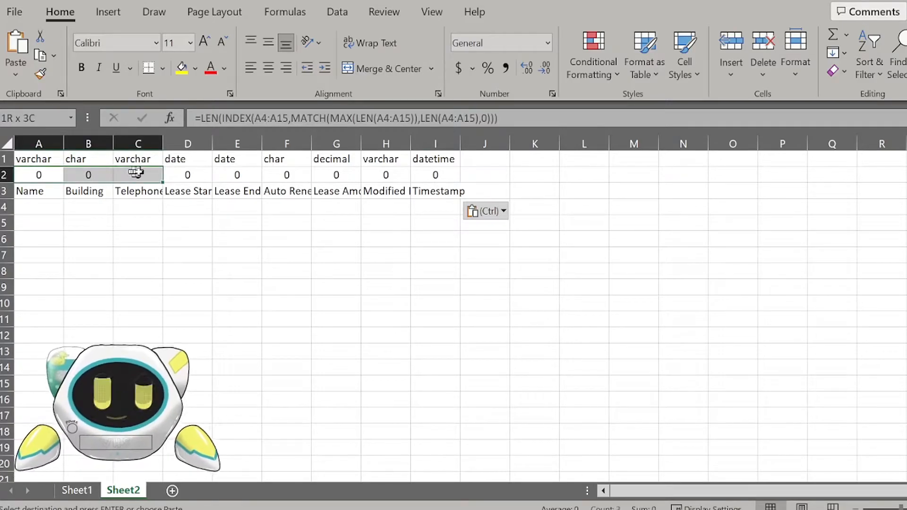
Paste Sheet1's rows A1:I3 as values only over the copy at A1 on Sheet2, and check the lengths in row 2
{"action": "left_click", "coordinate": [86, 492]}
{"action": "left_click_drag", "start_coordinate": [47, 156], "coordinate": [708, 187]}
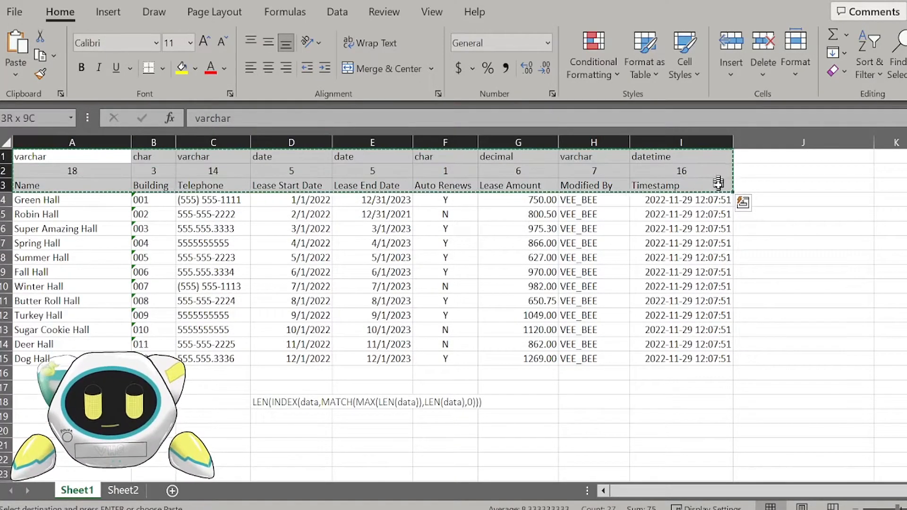
{"action": "left_click", "coordinate": [123, 491]}
{"action": "left_click", "coordinate": [43, 158]}
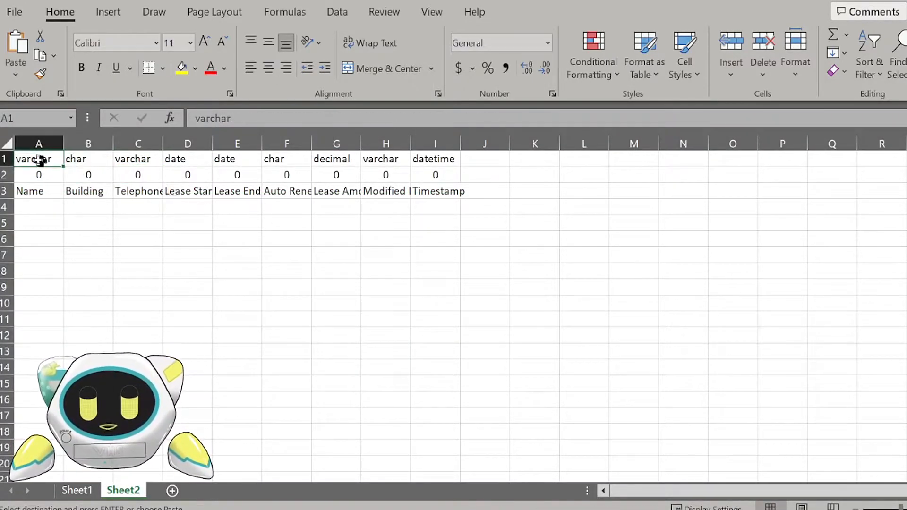
{"action": "right_click", "coordinate": [40, 157]}
{"action": "left_click", "coordinate": [99, 139]}
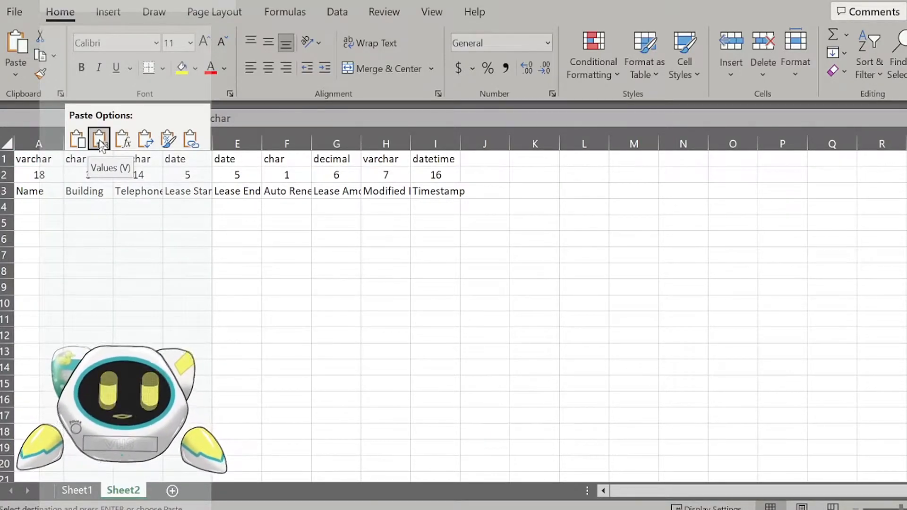
{"action": "left_click", "coordinate": [44, 175]}
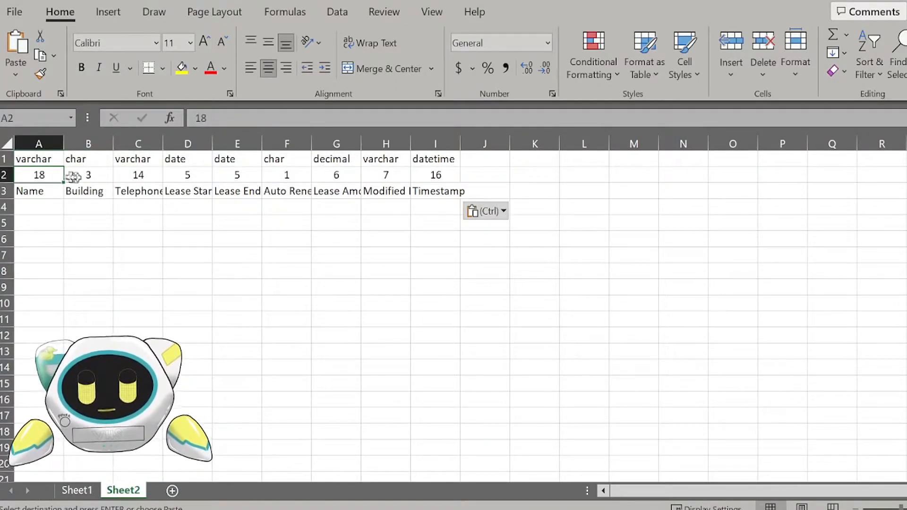
{"action": "left_click", "coordinate": [72, 176]}
{"action": "left_click", "coordinate": [141, 177]}
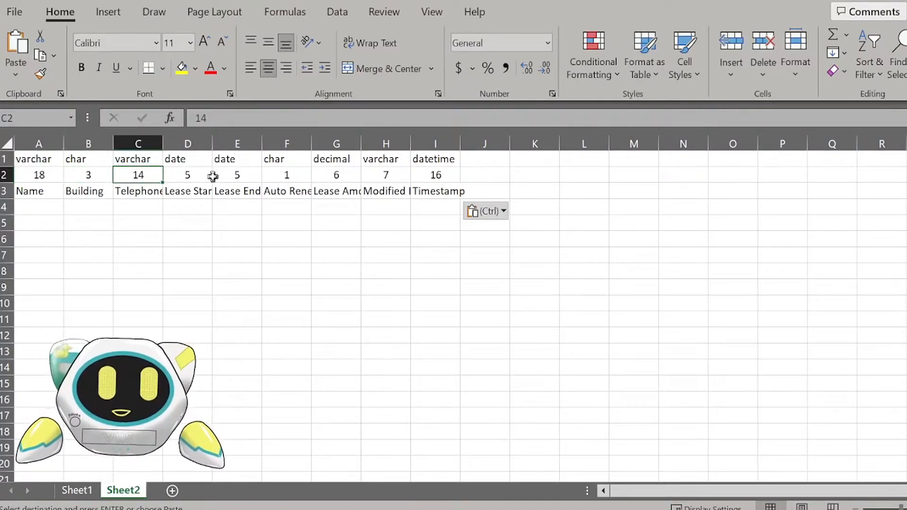
Autofit all column widths on Sheet2 to their contents, and widen column A slightly
{"action": "key", "text": "ctrl+a"}
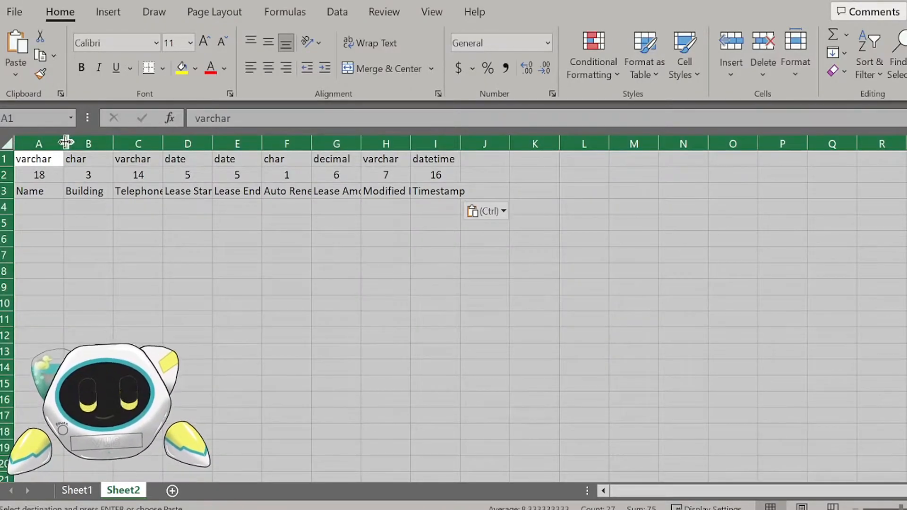
{"action": "double_click", "coordinate": [66, 141]}
{"action": "left_click", "coordinate": [170, 224]}
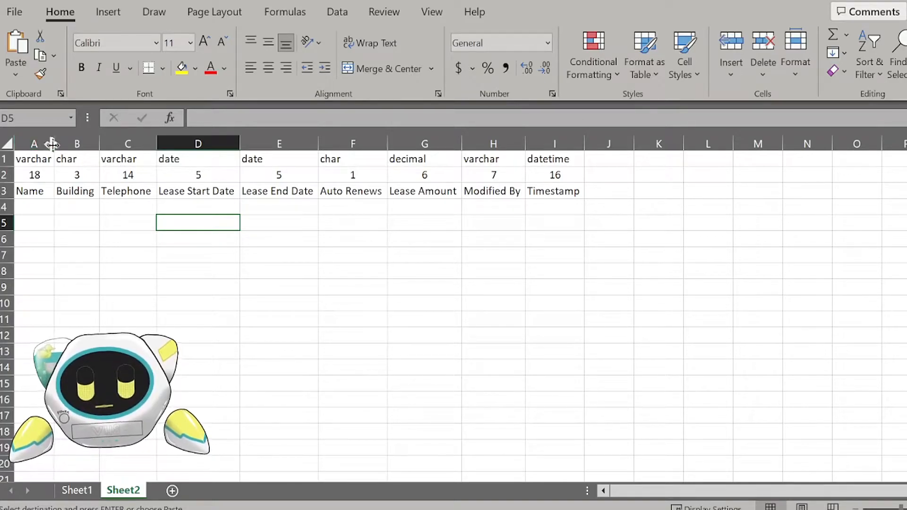
{"action": "left_click_drag", "start_coordinate": [53, 141], "coordinate": [65, 142]}
{"action": "left_click", "coordinate": [112, 210]}
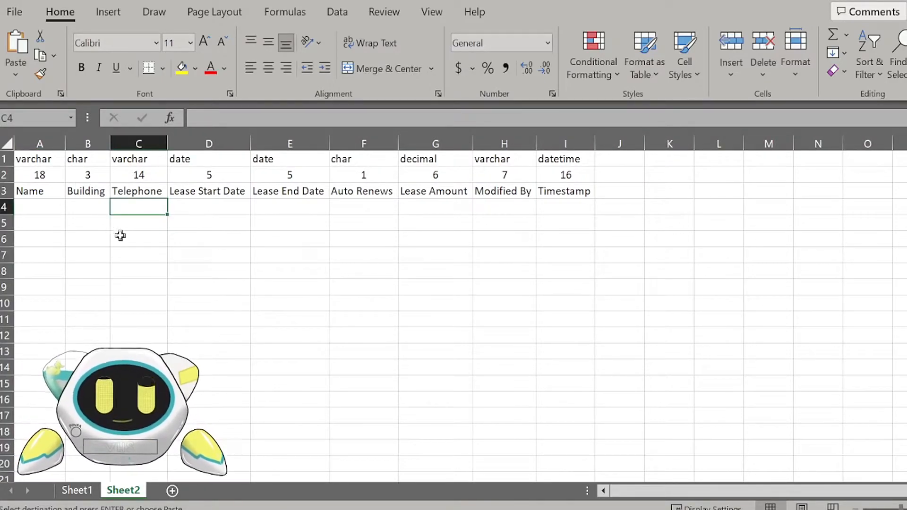
Copy the range A1:I3 on Sheet2 and paste it transposed starting at cell E6, clearing the copy selection when done
{"action": "left_click_drag", "start_coordinate": [24, 160], "coordinate": [573, 189]}
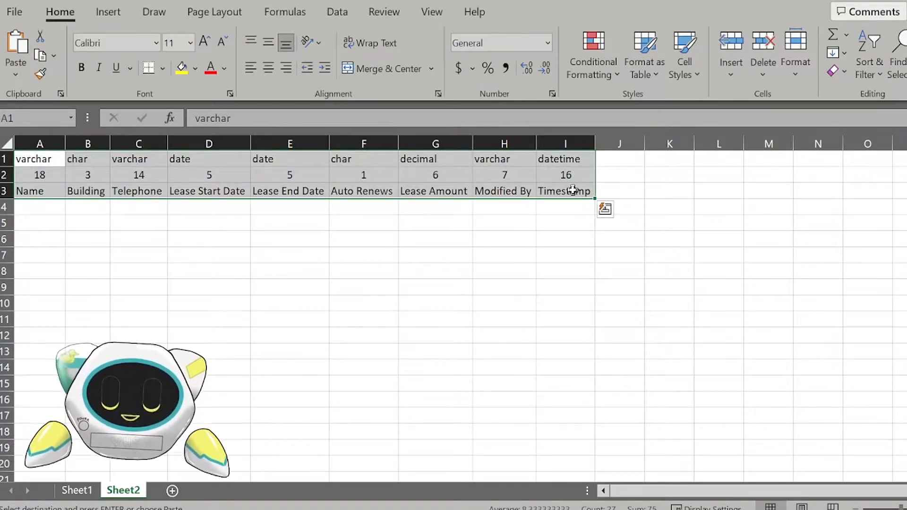
{"action": "key", "text": "ctrl+c"}
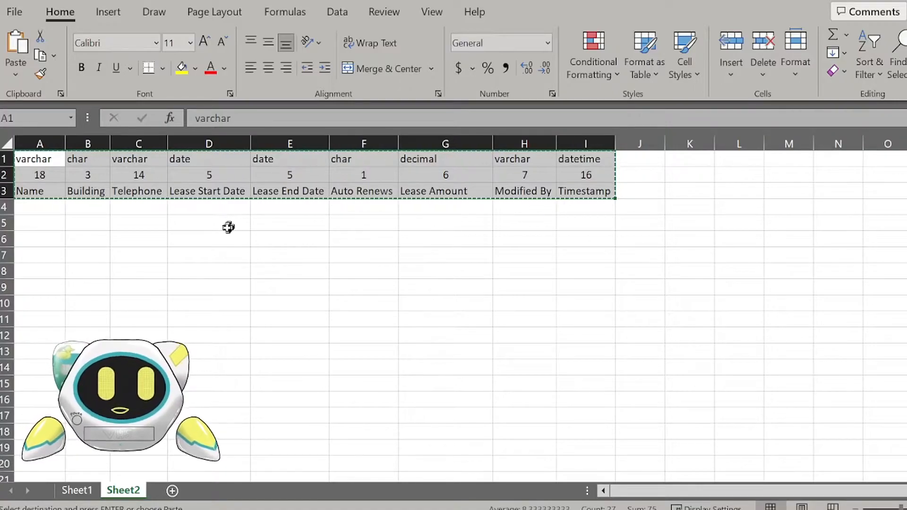
{"action": "left_click", "coordinate": [276, 228]}
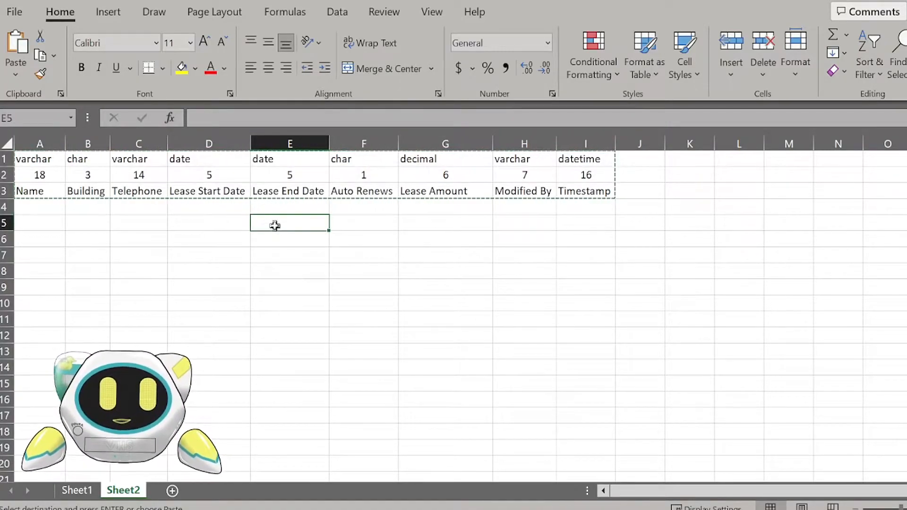
{"action": "left_click", "coordinate": [276, 243]}
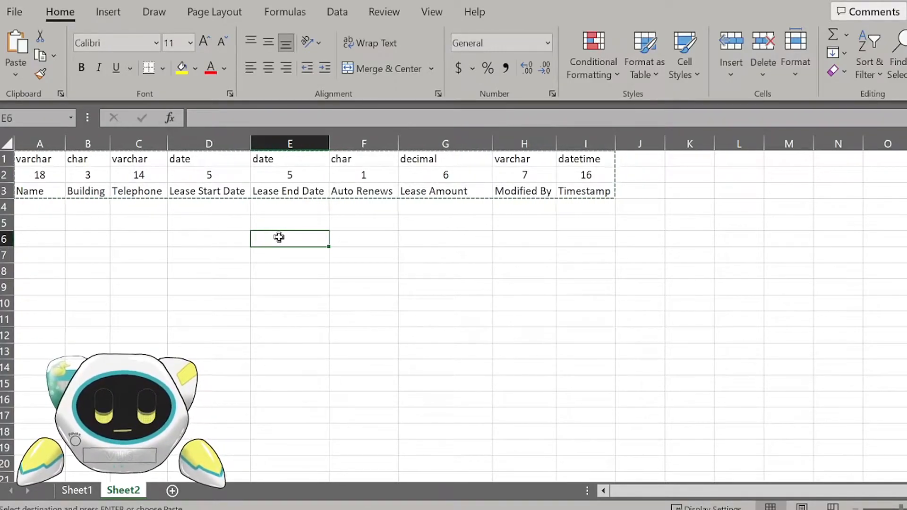
{"action": "key", "text": "alt"}
{"action": "key", "text": "e"}
{"action": "key", "text": "s"}
{"action": "key", "text": "e"}
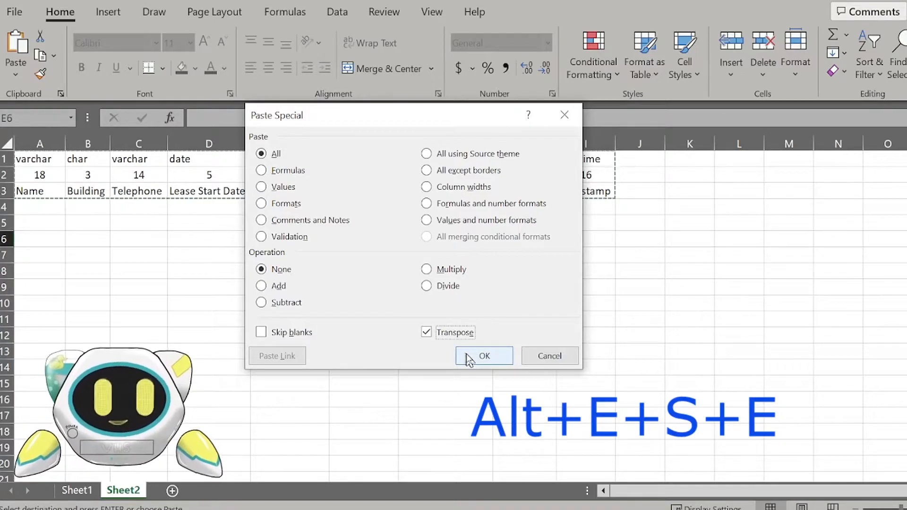
{"action": "left_click", "coordinate": [484, 356]}
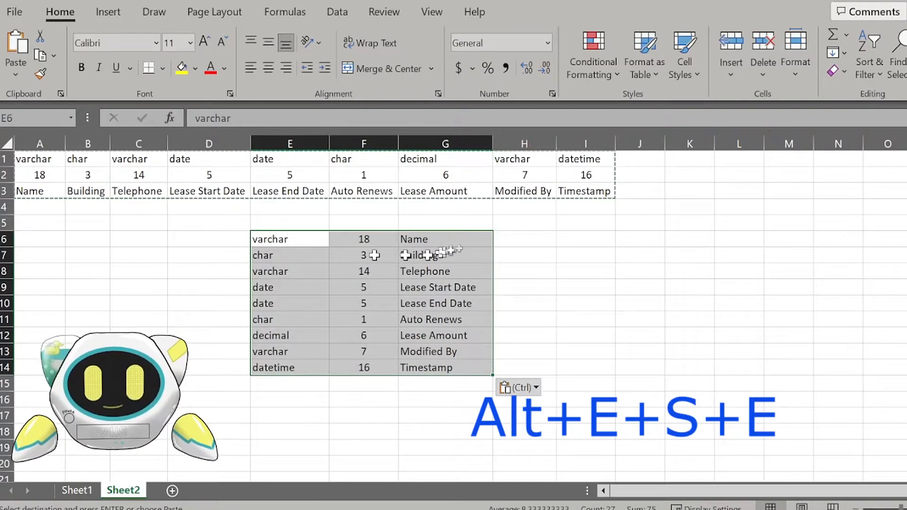
{"action": "left_click", "coordinate": [528, 239]}
{"action": "key", "text": "Escape"}
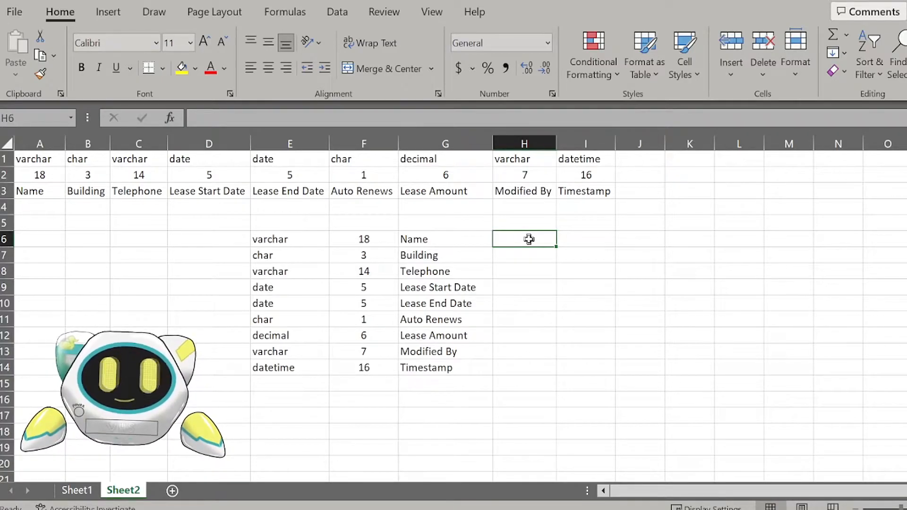
Review the transposed data types, lengths and column names in E6:G14 beside the empty column H
{"action": "left_click_drag", "start_coordinate": [288, 239], "coordinate": [284, 367]}
{"action": "left_click_drag", "start_coordinate": [364, 222], "coordinate": [368, 382]}
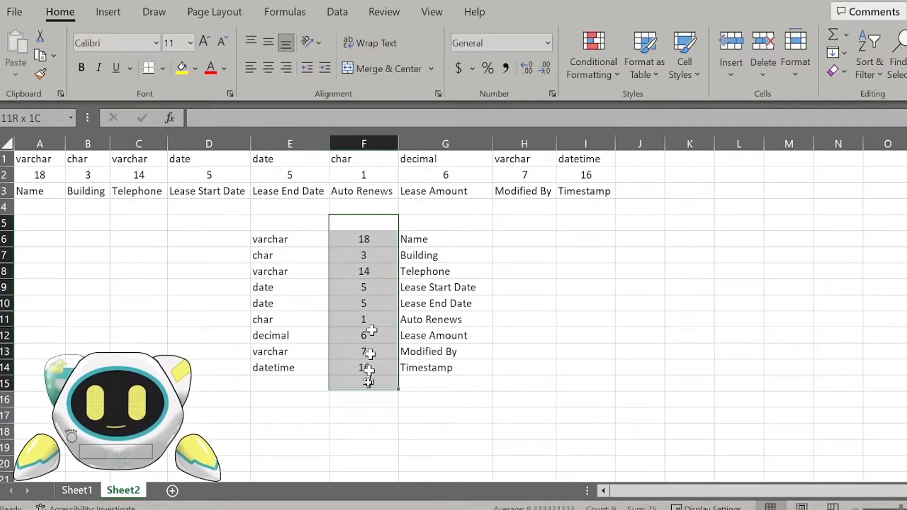
{"action": "left_click_drag", "start_coordinate": [468, 239], "coordinate": [442, 368]}
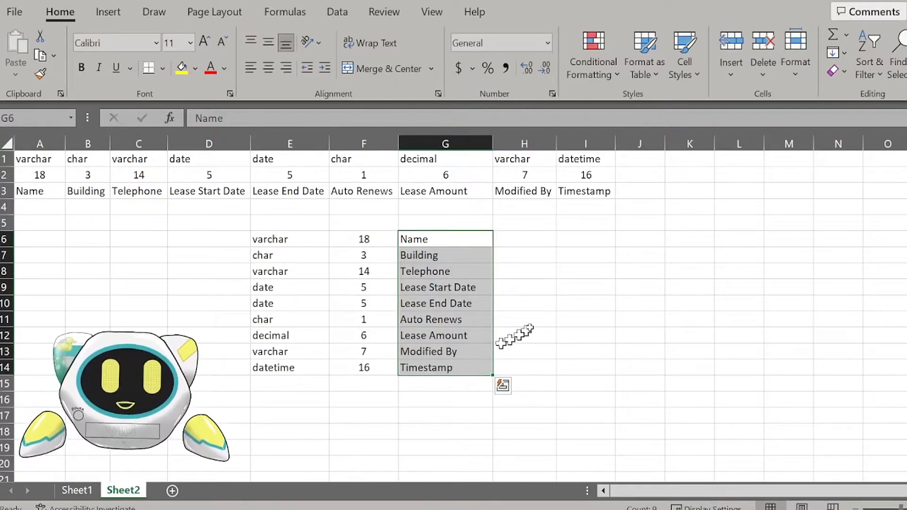
{"action": "left_click", "coordinate": [524, 238]}
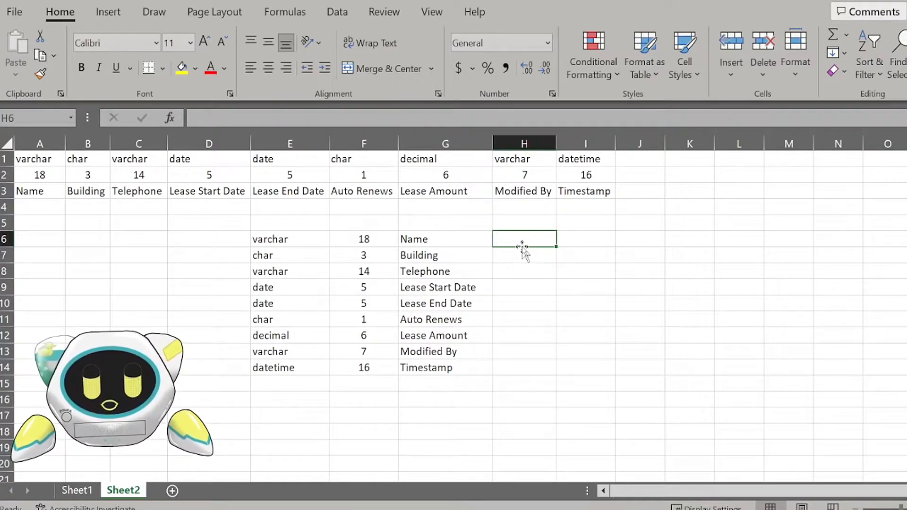
{"action": "double_click", "coordinate": [523, 239]}
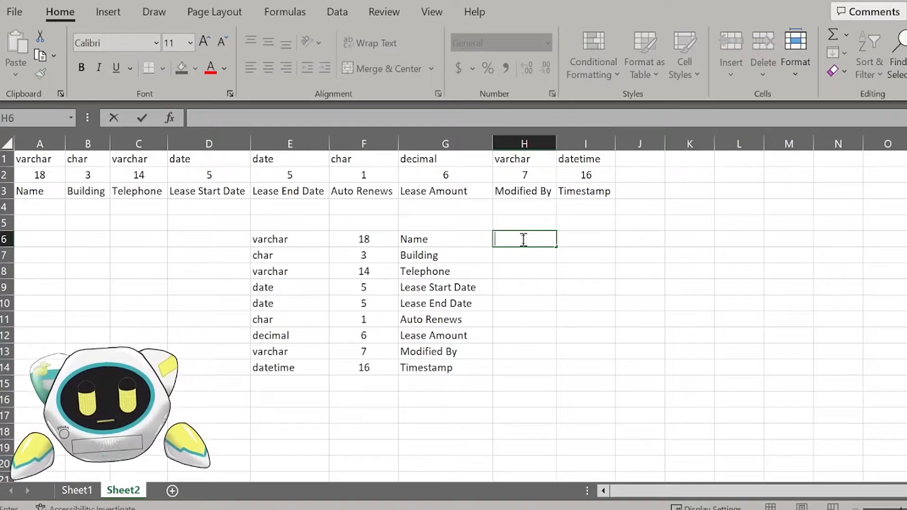
{"action": "left_click_drag", "start_coordinate": [462, 238], "coordinate": [476, 368]}
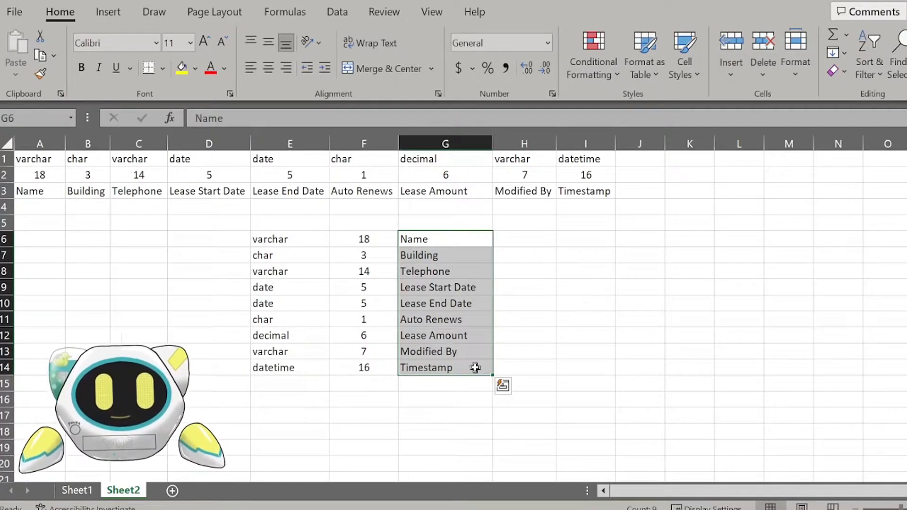
{"action": "left_click", "coordinate": [467, 287]}
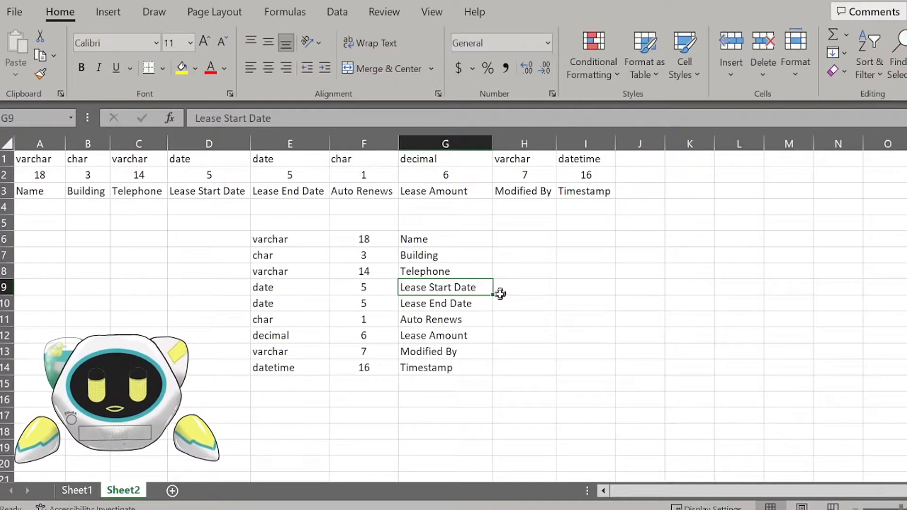
Enter the SQL column names BLDG_NAME, BLDG_ID and TEL in H6:H8 beside Name, Building and Telephone
{"action": "double_click", "coordinate": [529, 239]}
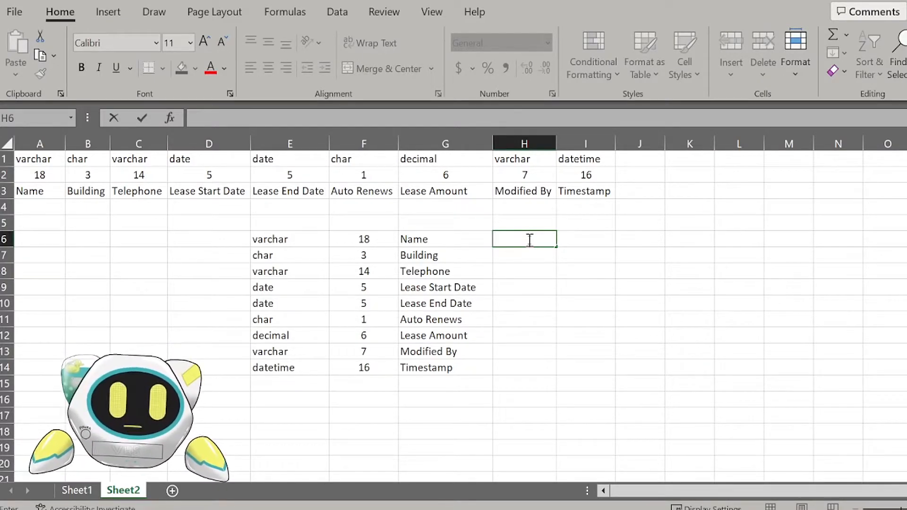
{"action": "type", "text": "BL"}
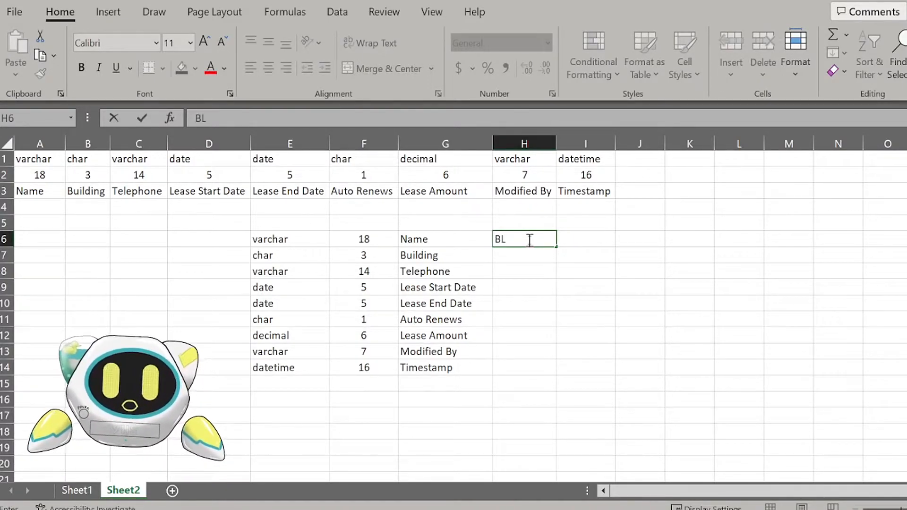
{"action": "type", "text": "DG_NAME"}
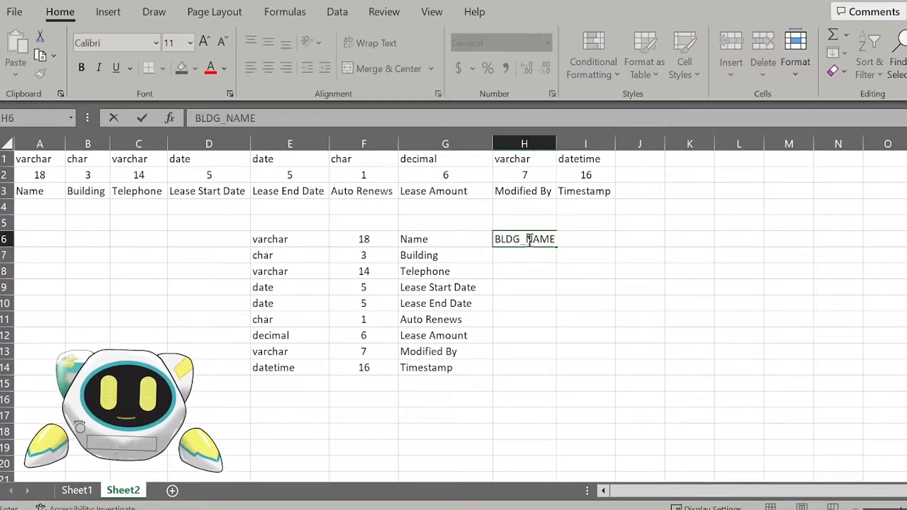
{"action": "key", "text": "Return"}
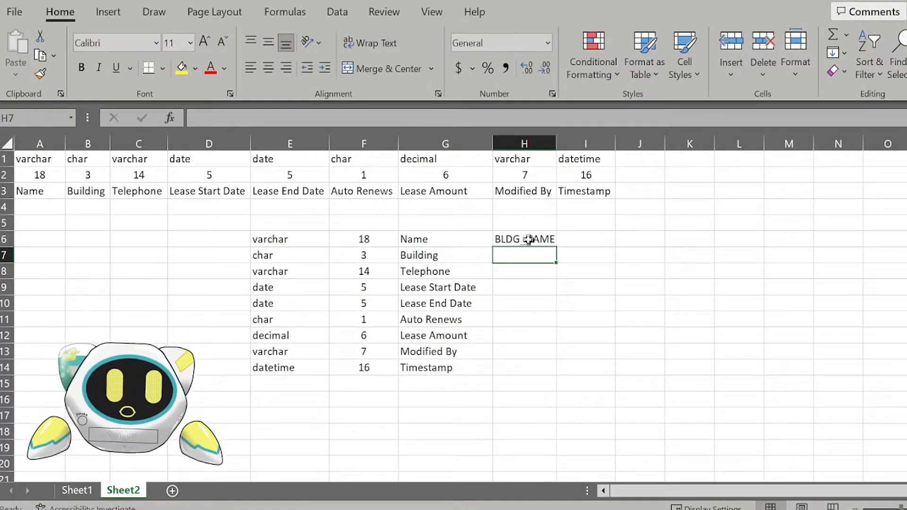
{"action": "type", "text": "BLDG_ID"}
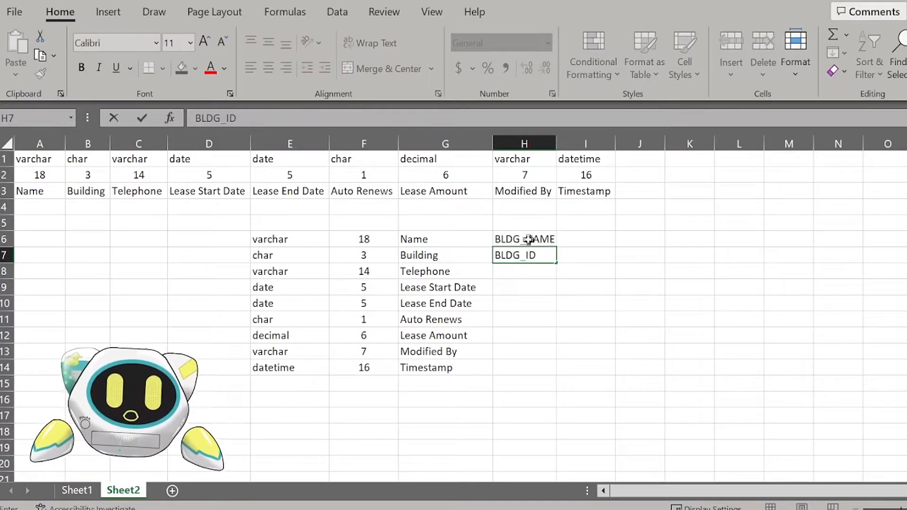
{"action": "key", "text": "Return"}
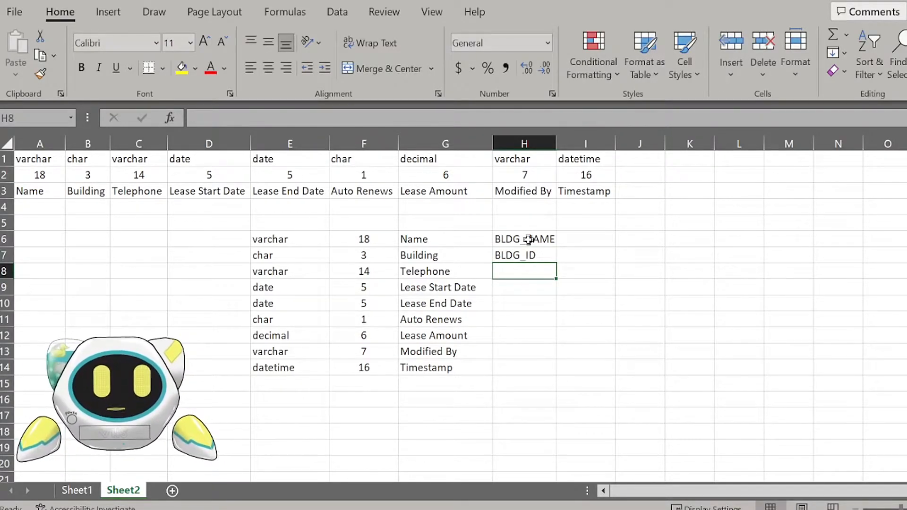
{"action": "type", "text": "TEL"}
{"action": "key", "text": "Return"}
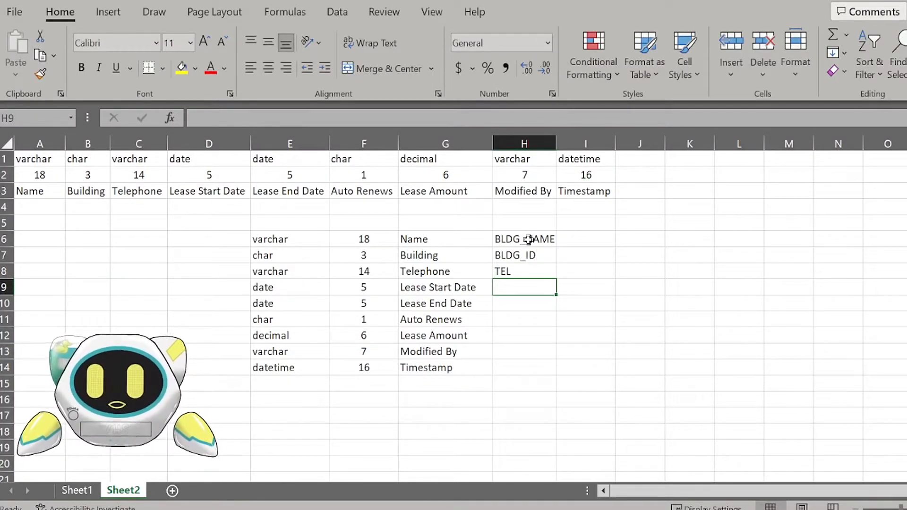
Enter LEASE_ST_DT, LEASE_ED_DT and RENEW_FL in H9:H11 as SQL names for the lease dates and auto renewal
{"action": "type", "text": "LEASE_ST_DT"}
{"action": "key", "text": "Return"}
{"action": "type", "text": "LEA"}
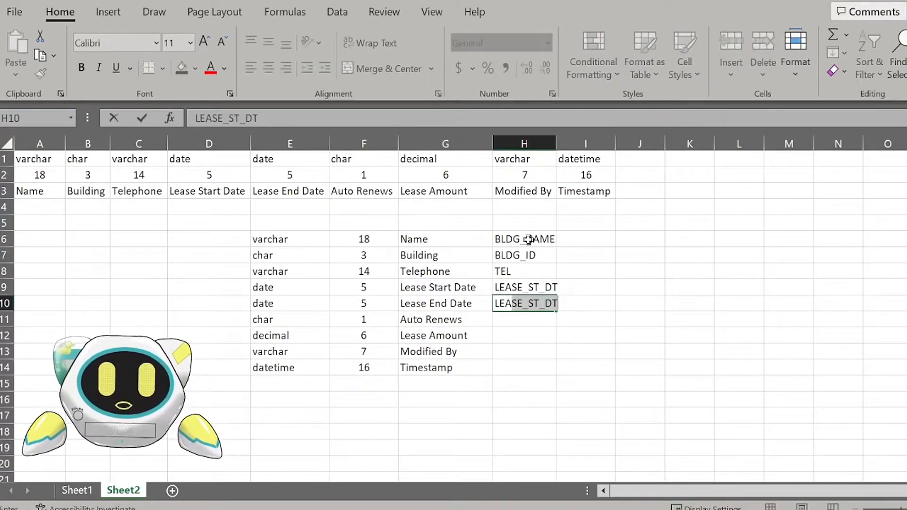
{"action": "type", "text": "SE_ED_DT"}
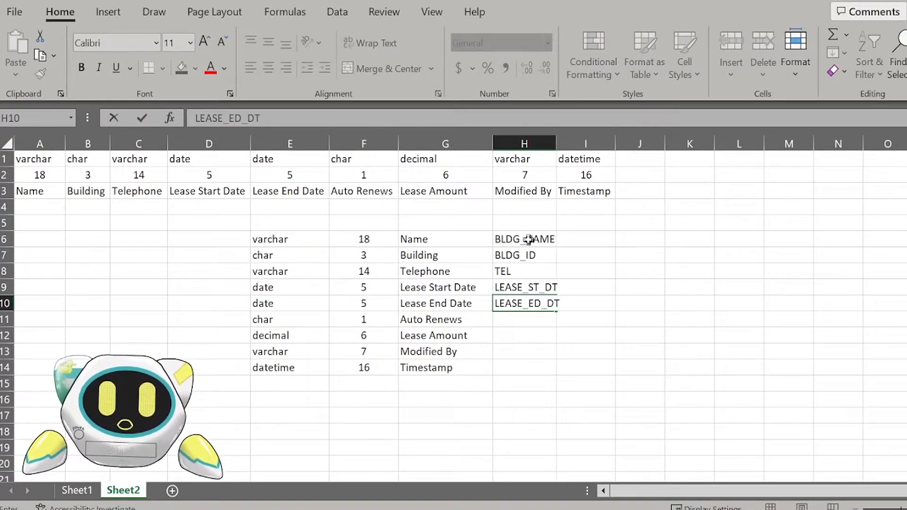
{"action": "key", "text": "Return"}
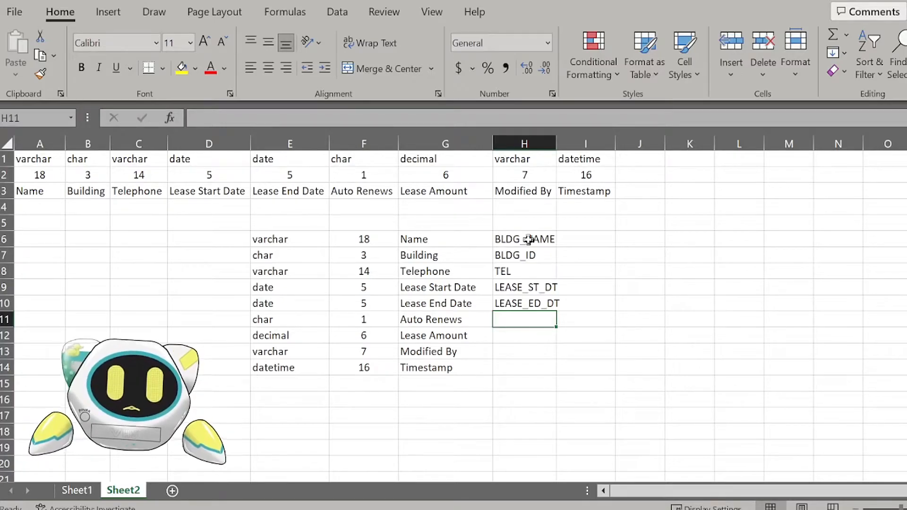
{"action": "type", "text": "RENEW_FL"}
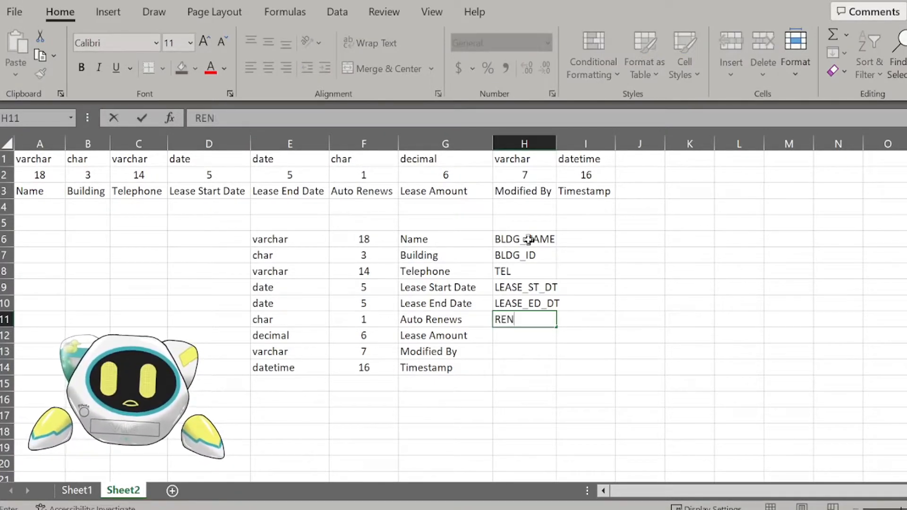
{"action": "key", "text": "Return"}
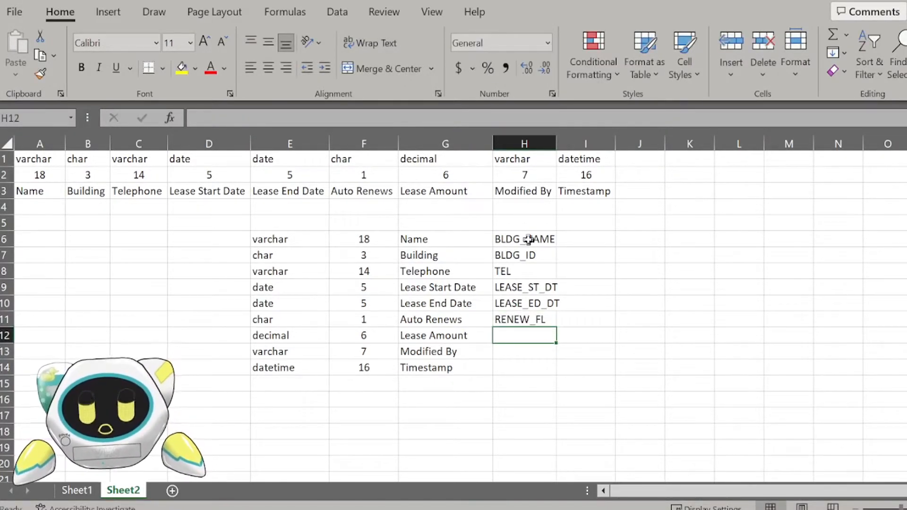
Enter AMT, MODIFIED_BY and TIME_STAMP in H12:H14 as SQL names for the last three columns
{"action": "double_click", "coordinate": [518, 334]}
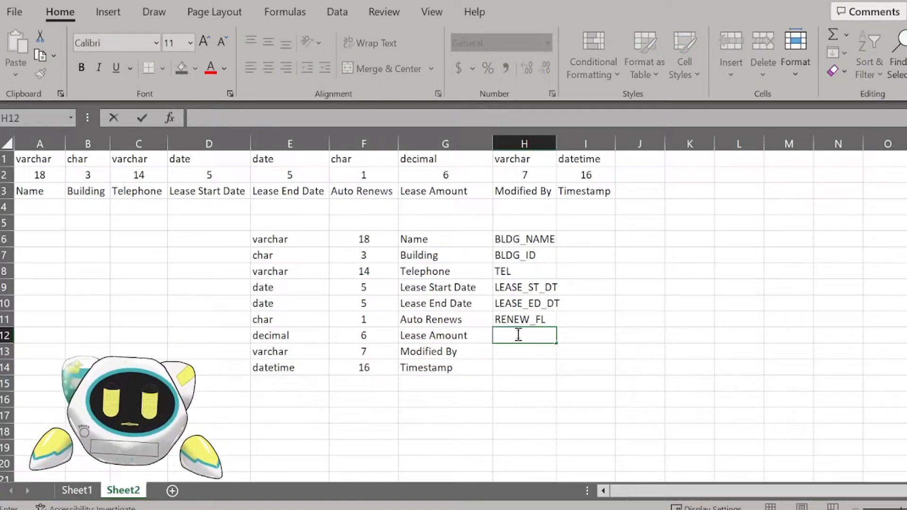
{"action": "type", "text": "AMT"}
{"action": "key", "text": "Return"}
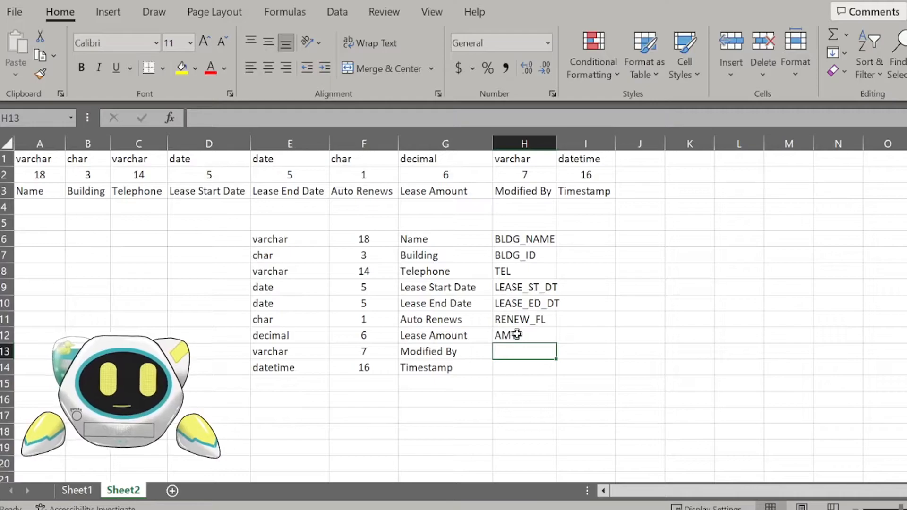
{"action": "type", "text": "MODIFIED_"}
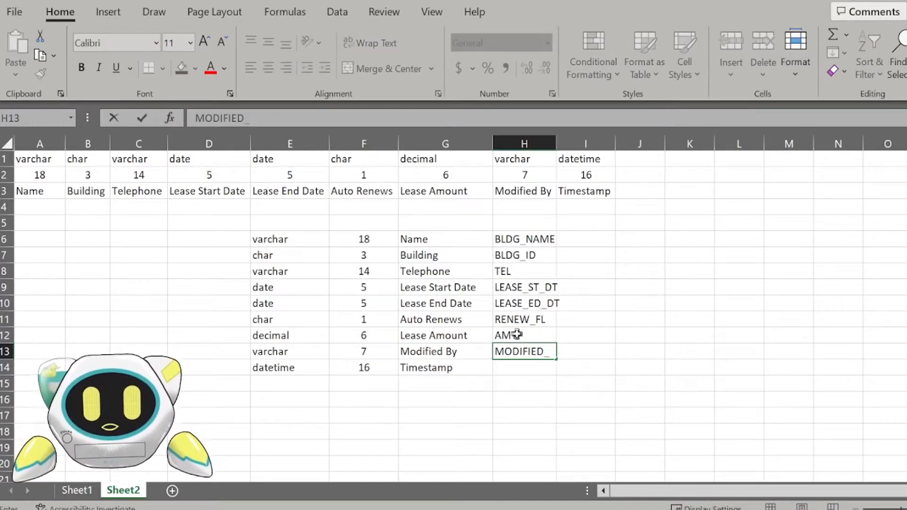
{"action": "type", "text": "BY"}
{"action": "key", "text": "Return"}
{"action": "type", "text": "TIME_STAMP"}
{"action": "key", "text": "Return"}
Widen column H enough to fit the SQL names, and make column I much wider for the SQL statement
{"action": "left_click_drag", "start_coordinate": [569, 139], "coordinate": [576, 140]}
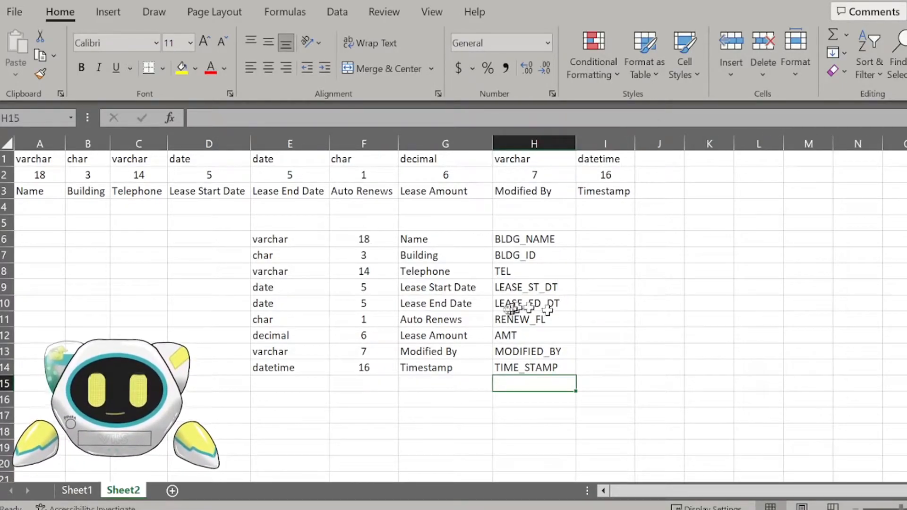
{"action": "left_click", "coordinate": [513, 288]}
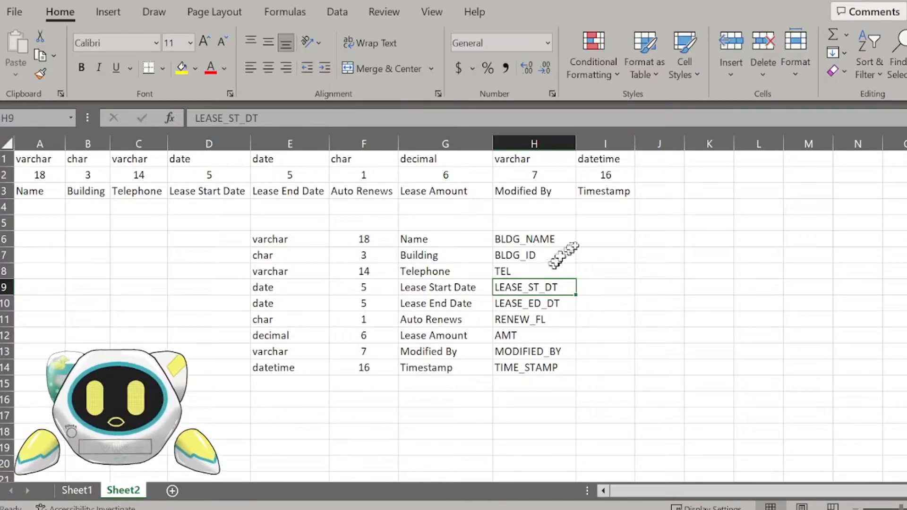
{"action": "left_click_drag", "start_coordinate": [635, 145], "coordinate": [724, 145]}
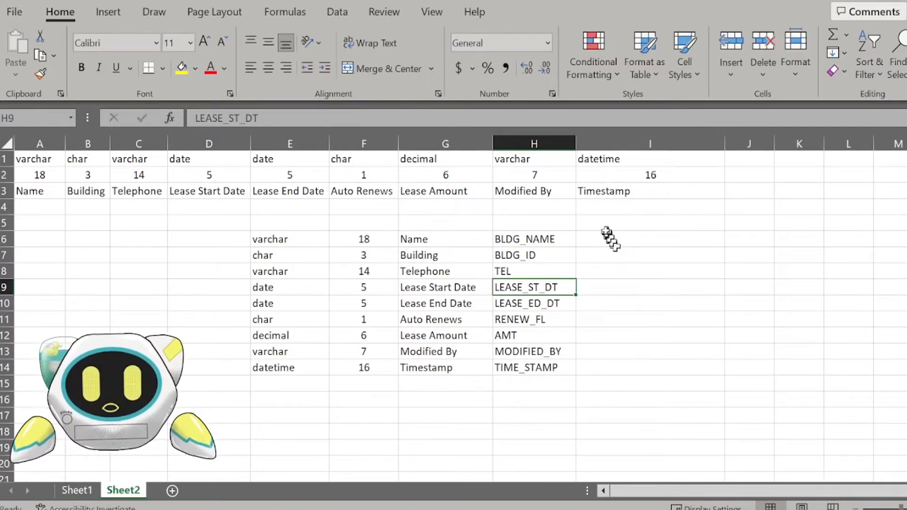
Enter the opening line "Create table Leases(" in cell I5, above the rows for the column definitions
{"action": "left_click", "coordinate": [603, 228]}
{"action": "left_click_drag", "start_coordinate": [597, 220], "coordinate": [600, 385]}
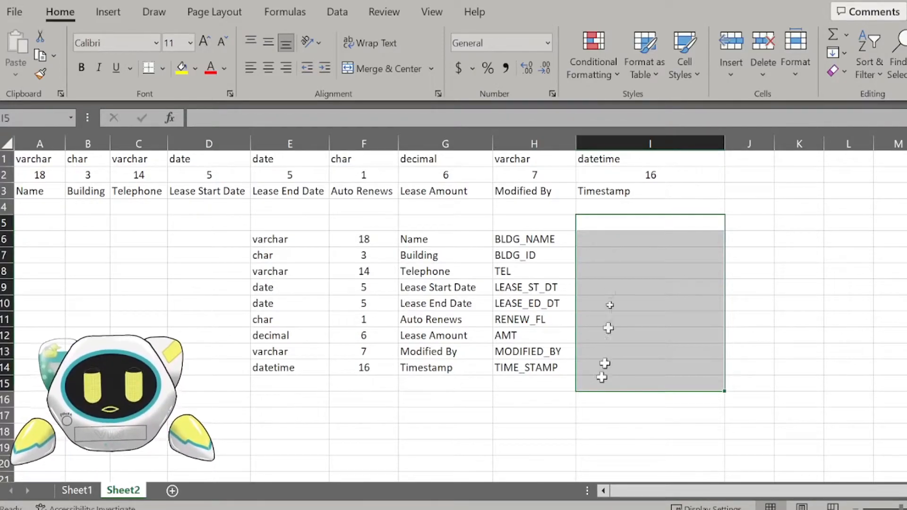
{"action": "left_click", "coordinate": [596, 224]}
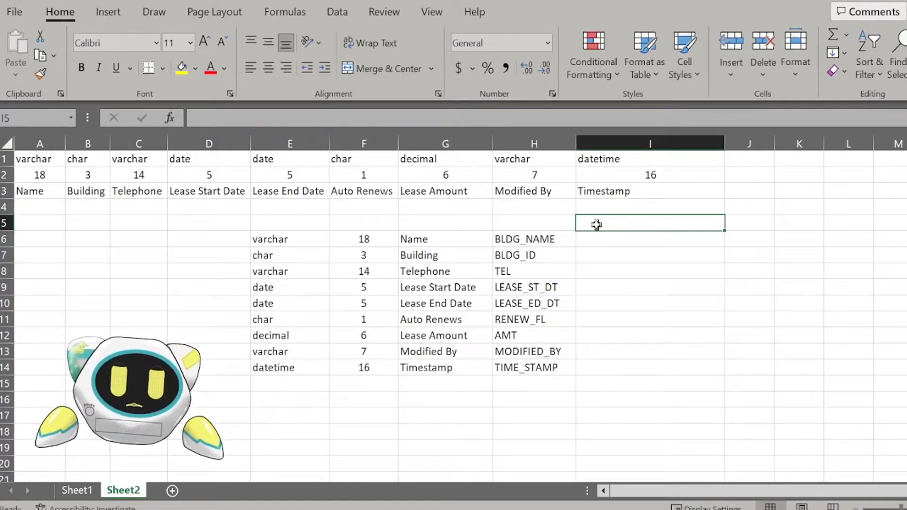
{"action": "type", "text": "Create "}
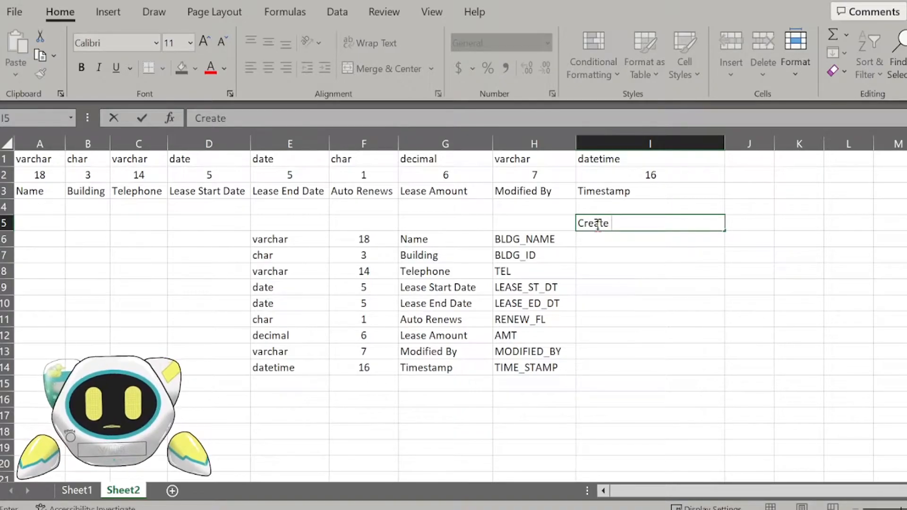
{"action": "type", "text": "table "}
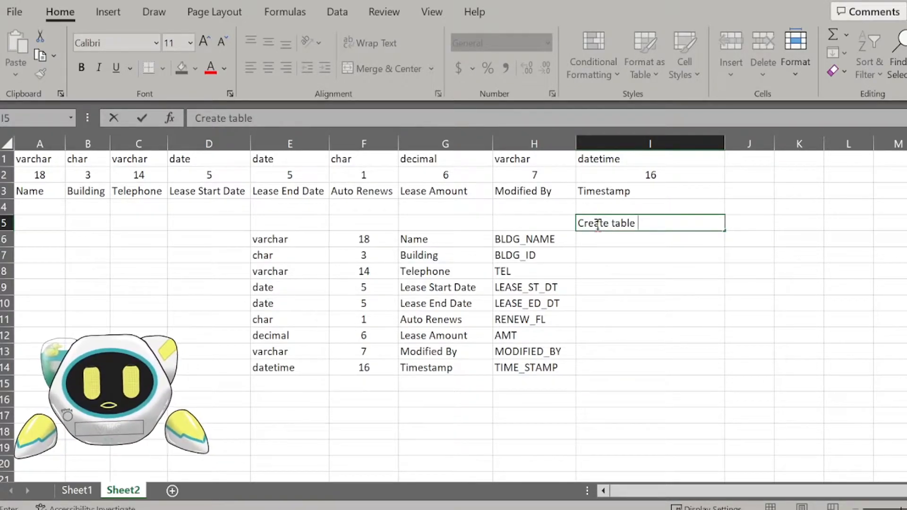
{"action": "type", "text": "Leases("}
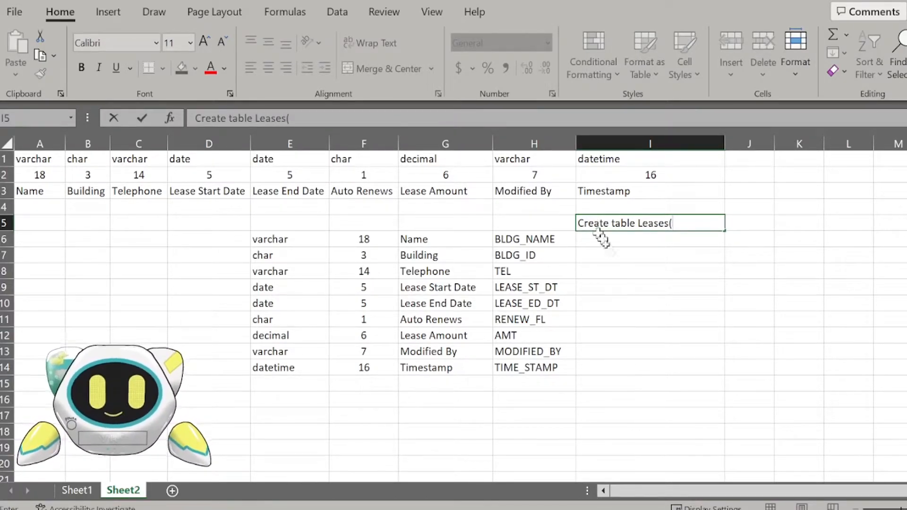
{"action": "left_click", "coordinate": [596, 255]}
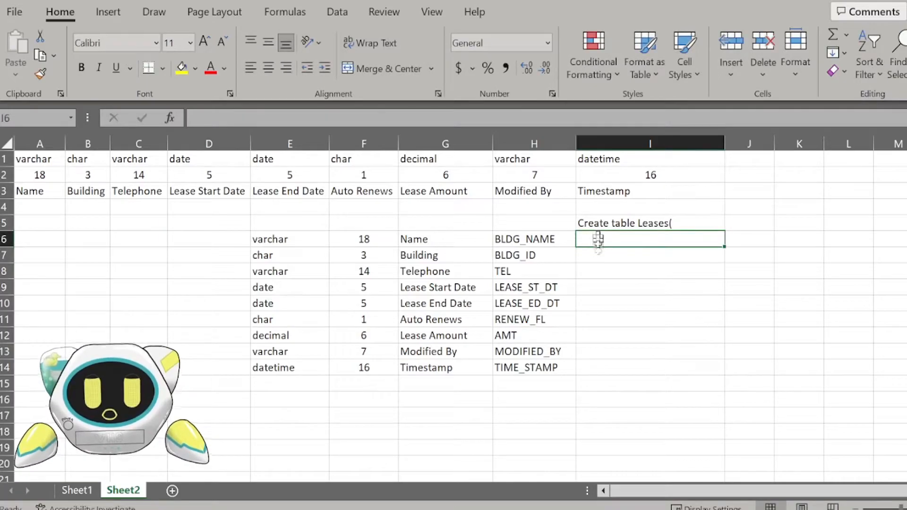
Enter the closing parenthesis ")" of the create table statement in cell I15, below the definition rows
{"action": "left_click_drag", "start_coordinate": [601, 239], "coordinate": [597, 381]}
{"action": "left_click", "coordinate": [596, 382]}
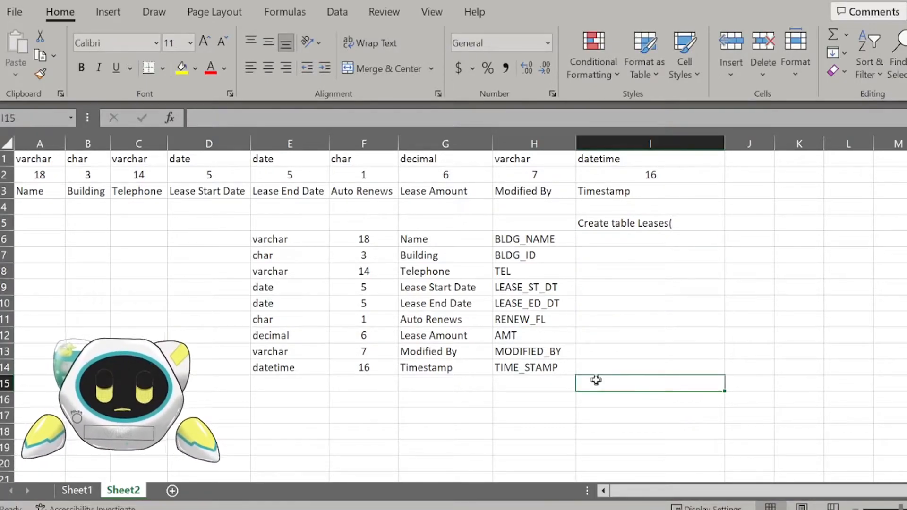
{"action": "type", "text": ")"}
{"action": "key", "text": "Return"}
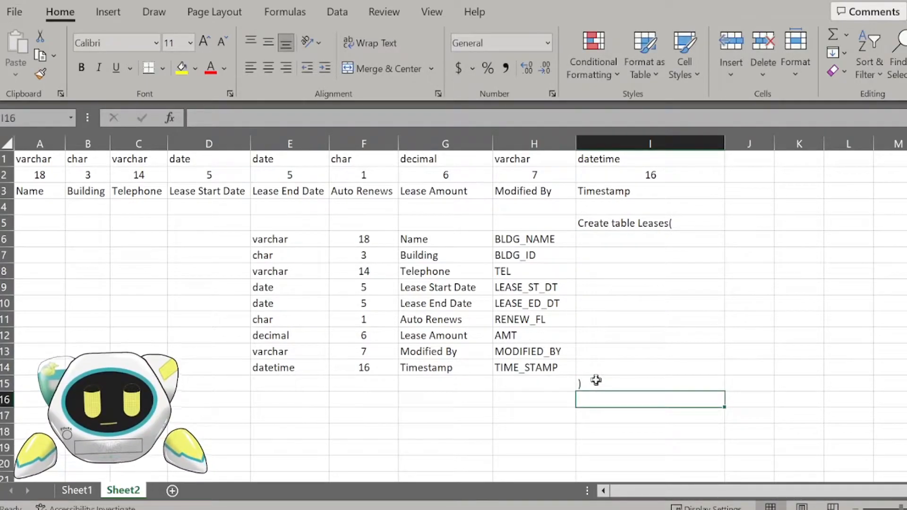
{"action": "mouse_move", "coordinate": [611, 244]}
{"action": "left_mouse_down"}
{"action": "mouse_move", "coordinate": [614, 269]}
{"action": "mouse_move", "coordinate": [609, 237]}
{"action": "left_mouse_up"}
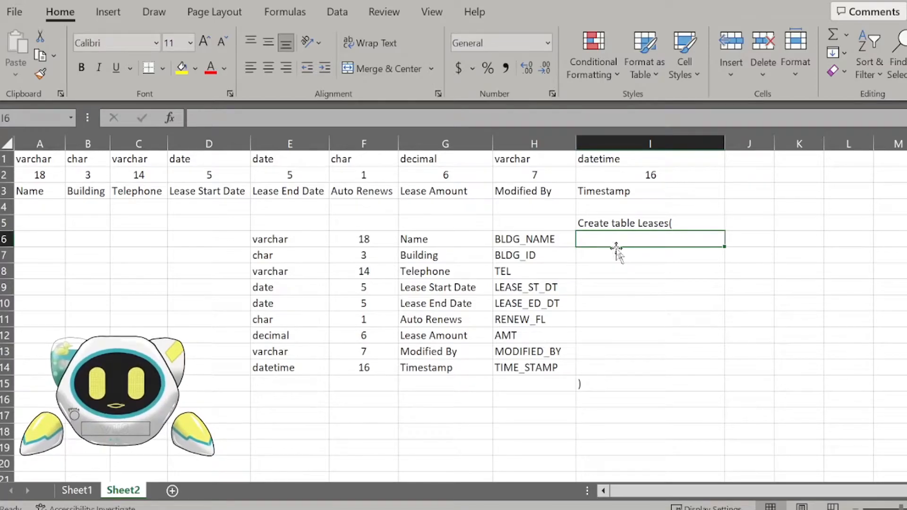
{"action": "left_click", "coordinate": [532, 241]}
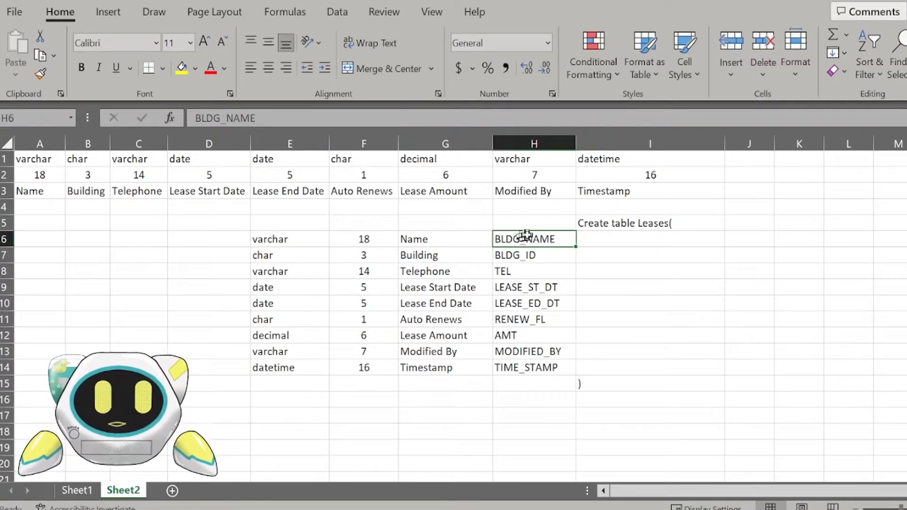
{"action": "left_click", "coordinate": [266, 239]}
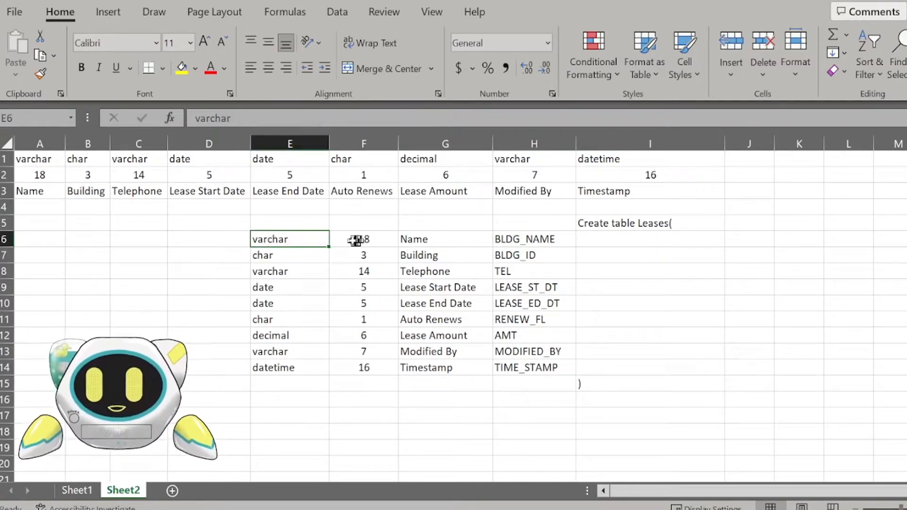
{"action": "left_click", "coordinate": [355, 239]}
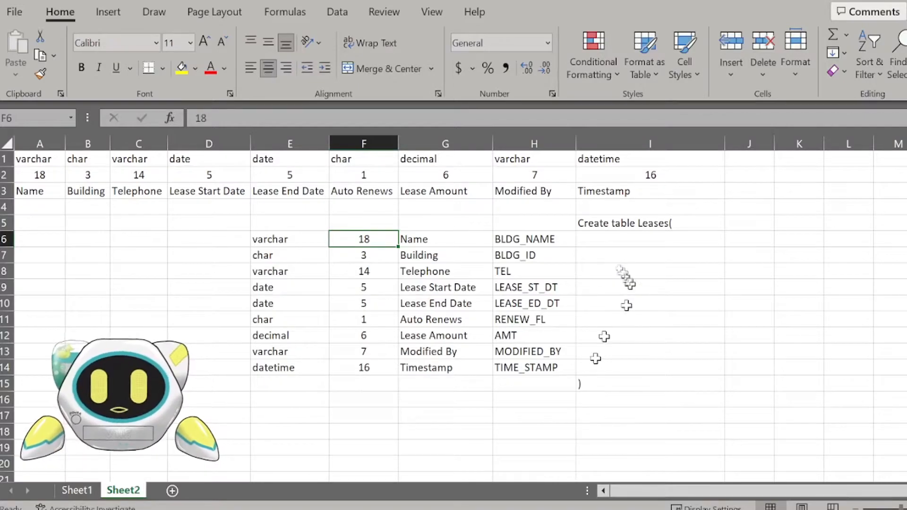
Begin a formula in I6 that joins the SQL name, a space and the data type: =H6&" "&E6
{"action": "left_click", "coordinate": [596, 238]}
{"action": "type", "text": "="}
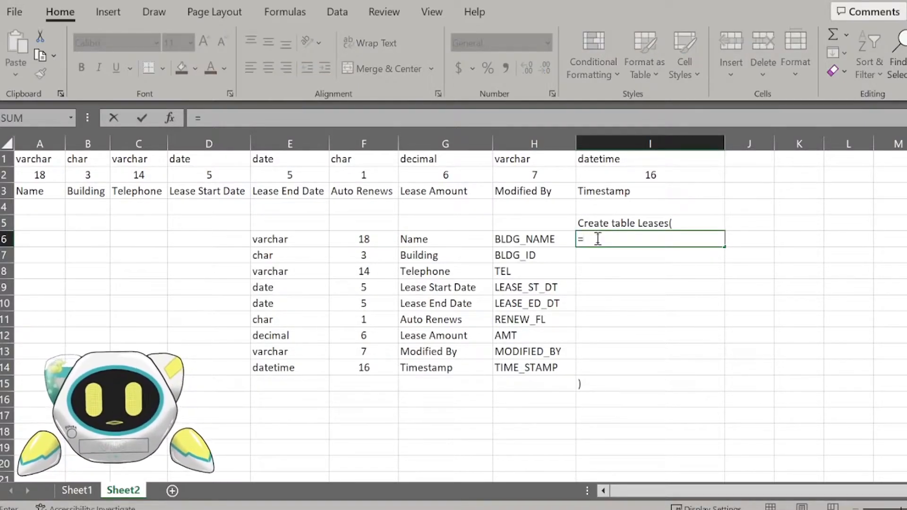
{"action": "left_click", "coordinate": [513, 238]}
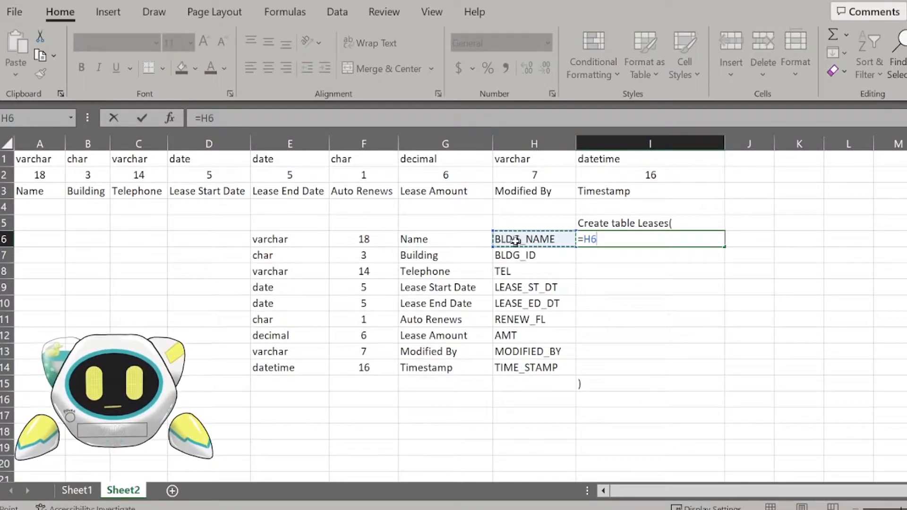
{"action": "type", "text": "&"}
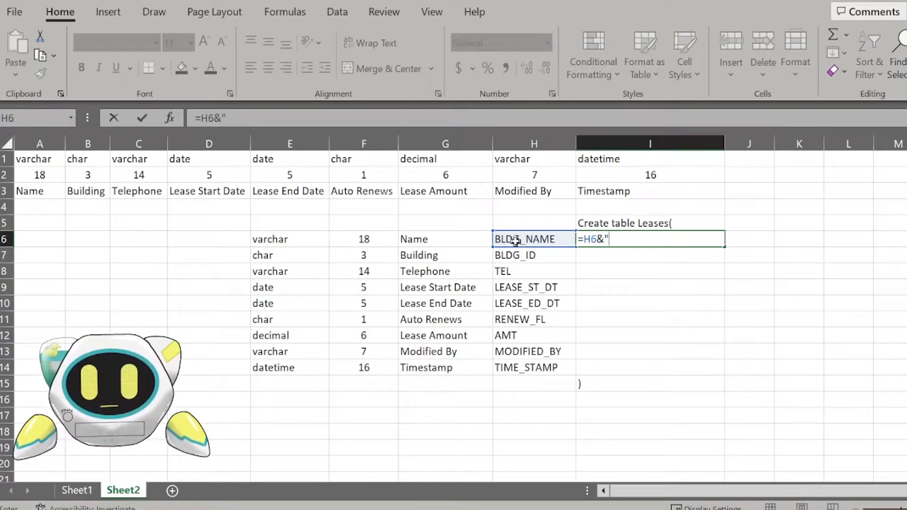
{"action": "type", "text": "\" \""}
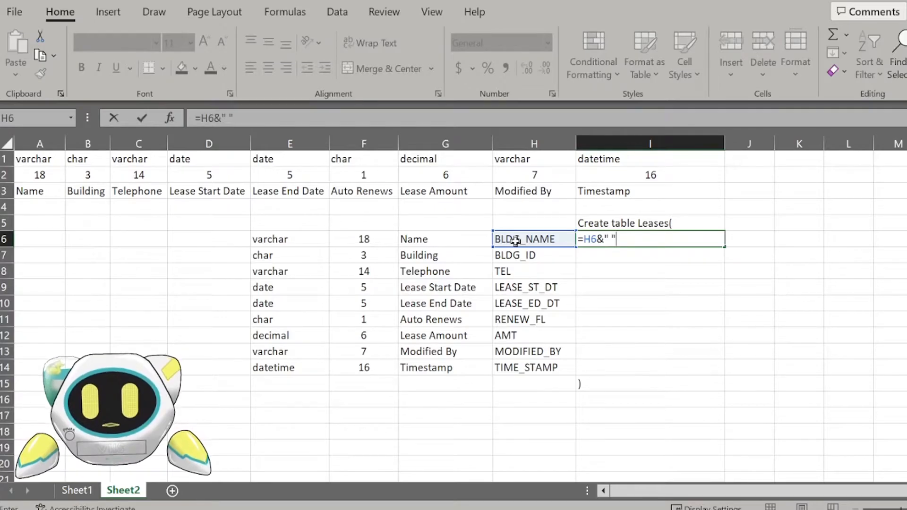
{"action": "type", "text": "&"}
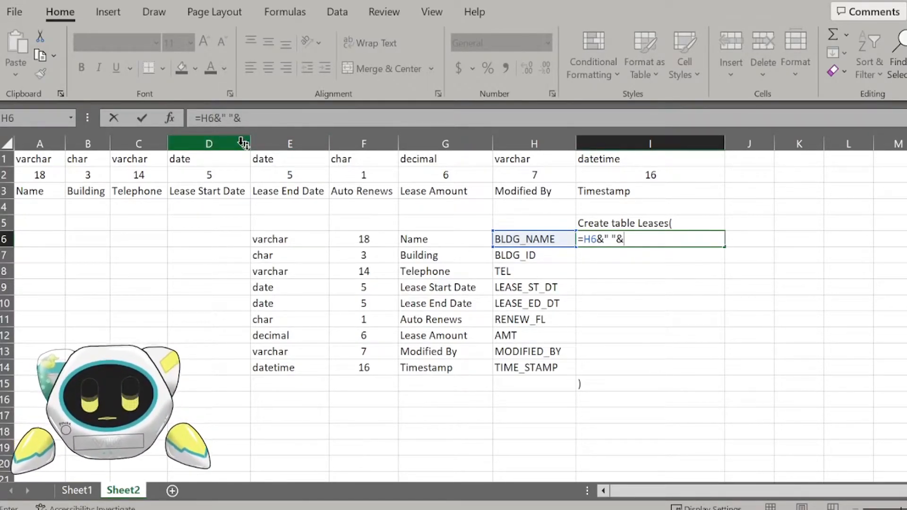
{"action": "left_click", "coordinate": [227, 119]}
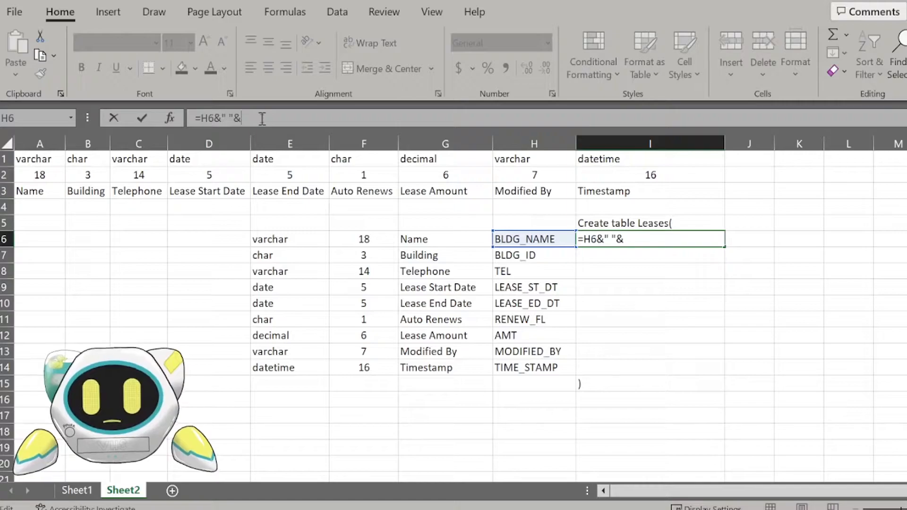
{"action": "left_click", "coordinate": [301, 244]}
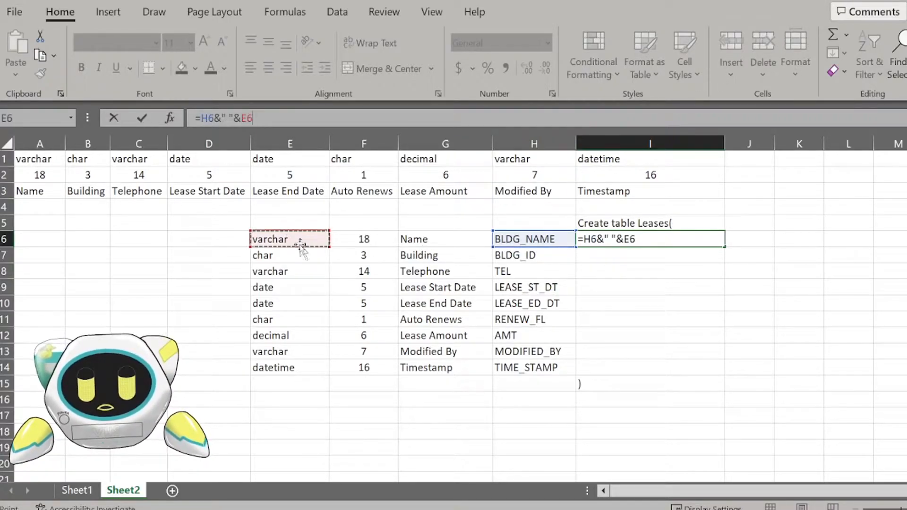
Complete the I6 formula by appending the length from F6 in parentheses and a trailing comma: &"("&F6&"),"
{"action": "type", "text": "&"}
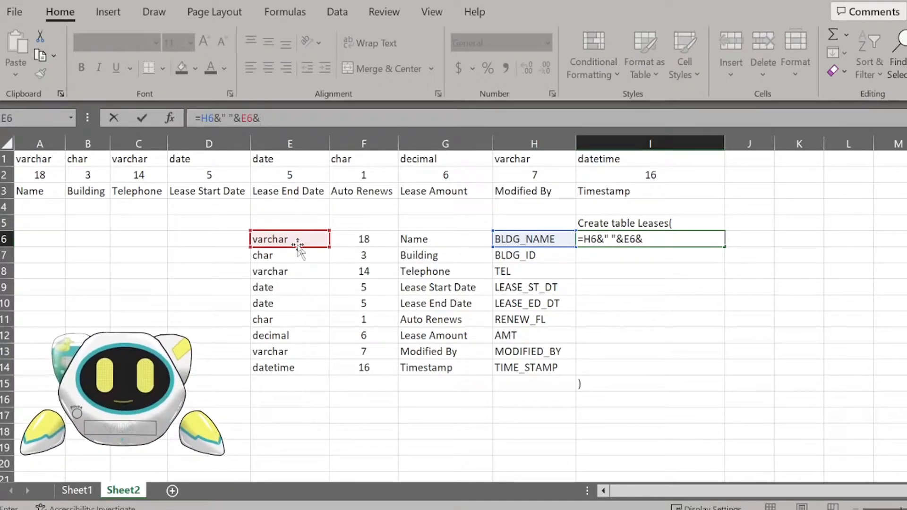
{"action": "type", "text": "\"("}
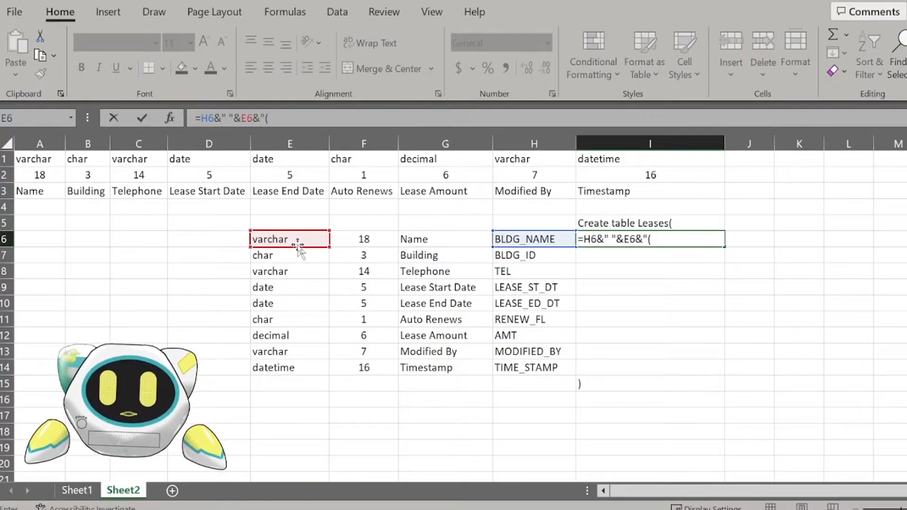
{"action": "type", "text": "\""}
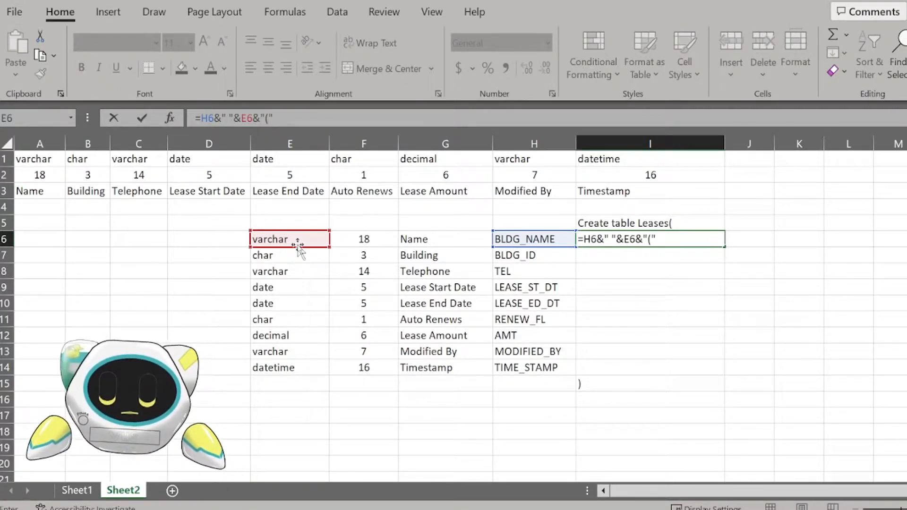
{"action": "type", "text": "&"}
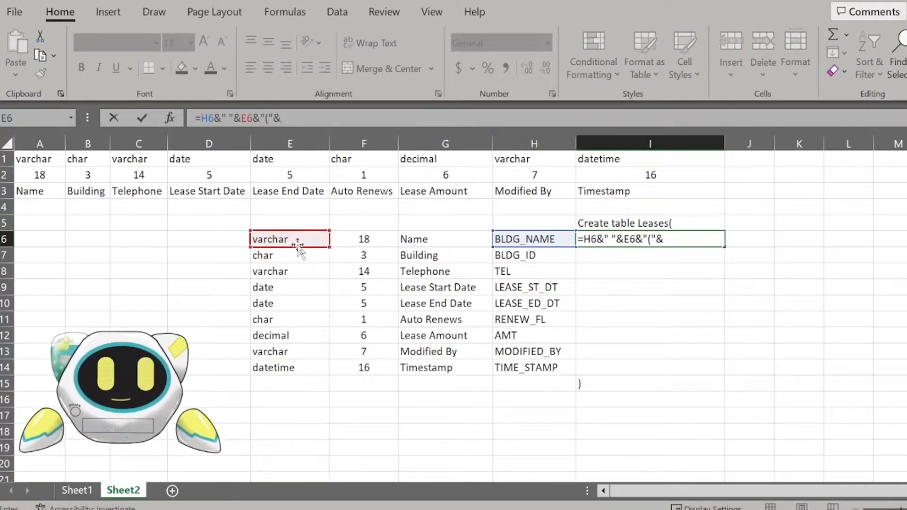
{"action": "left_click", "coordinate": [379, 238]}
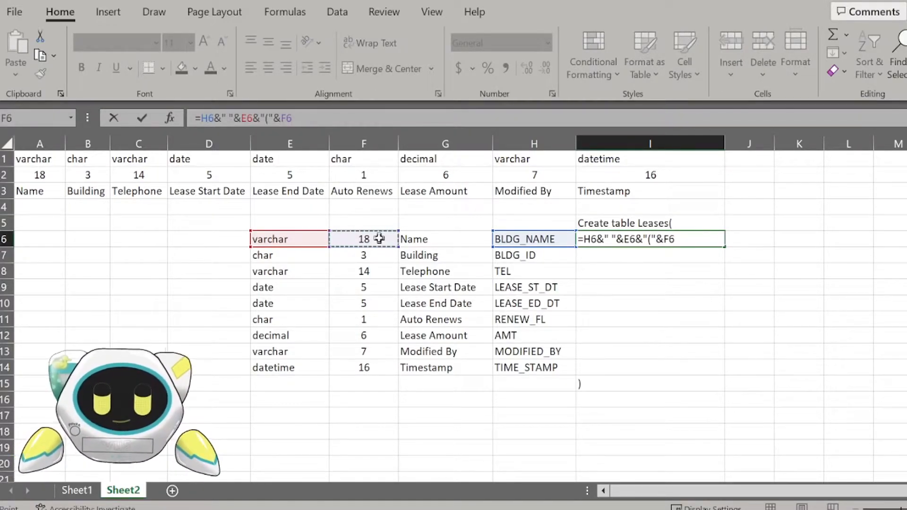
{"action": "type", "text": "&\"),"}
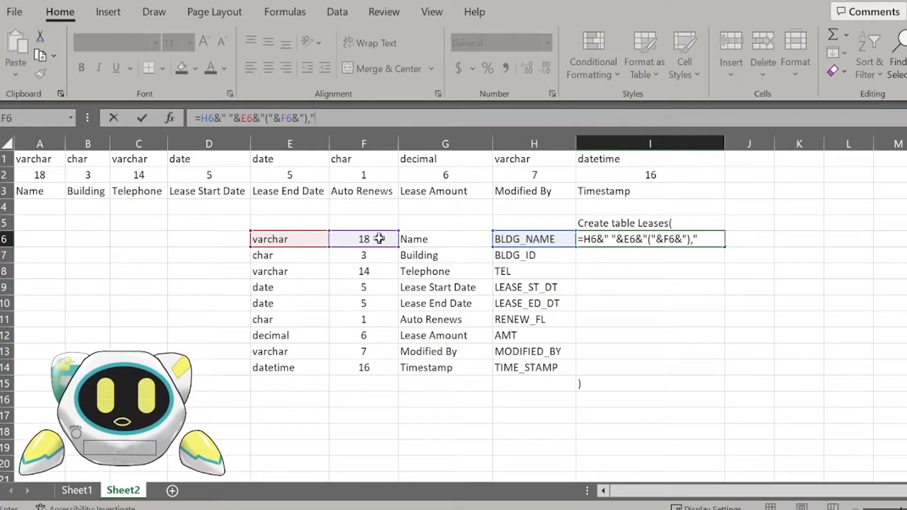
{"action": "key", "text": "Return"}
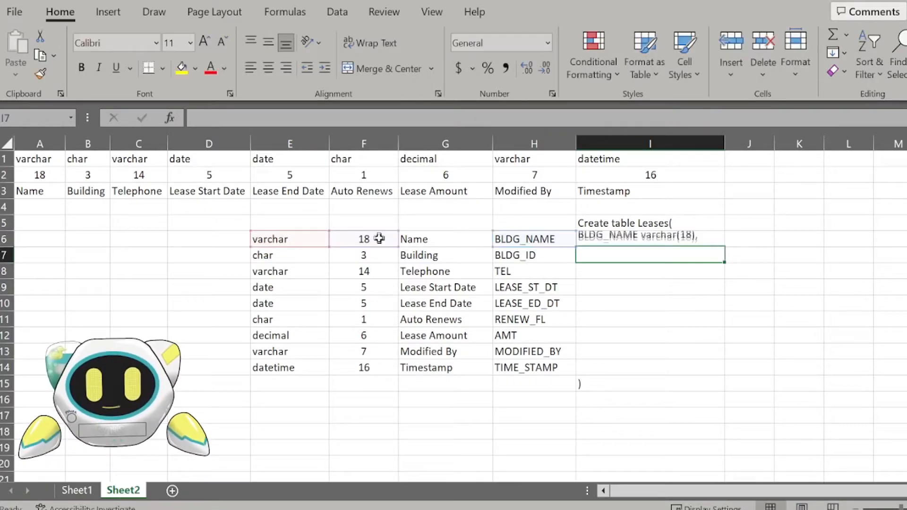
Fill the column definition formula from I6 down through I14, and select the whole statement in I5:I15
{"action": "left_click", "coordinate": [685, 239]}
{"action": "key", "text": "F2"}
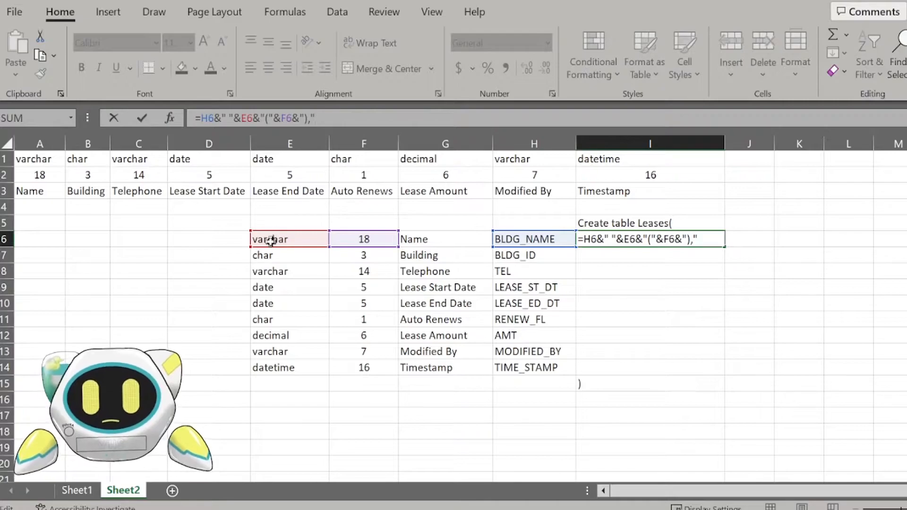
{"action": "left_click", "coordinate": [628, 261]}
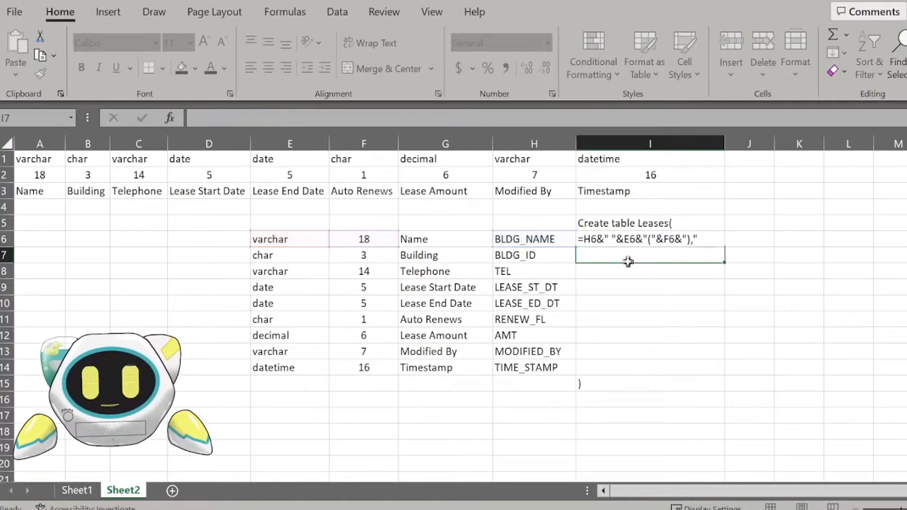
{"action": "left_click", "coordinate": [718, 239]}
{"action": "left_click_drag", "start_coordinate": [725, 250], "coordinate": [706, 371]}
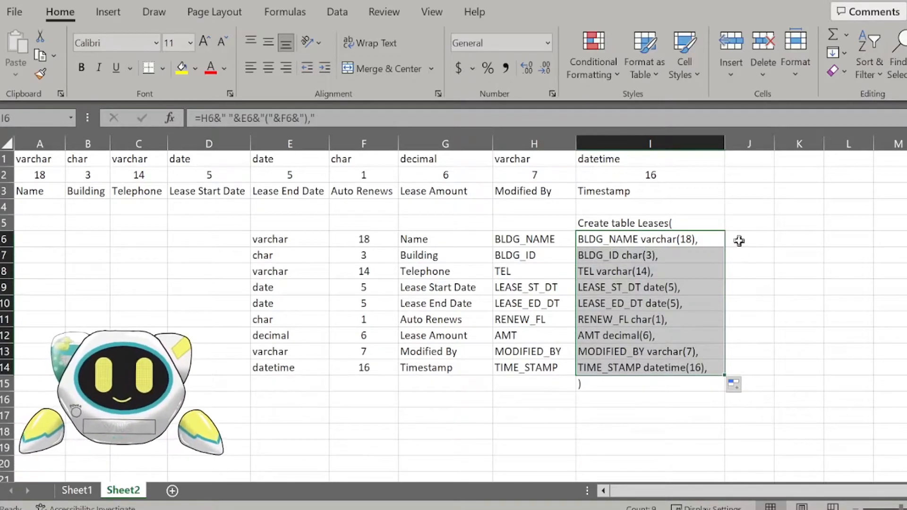
{"action": "key", "text": "Up"}
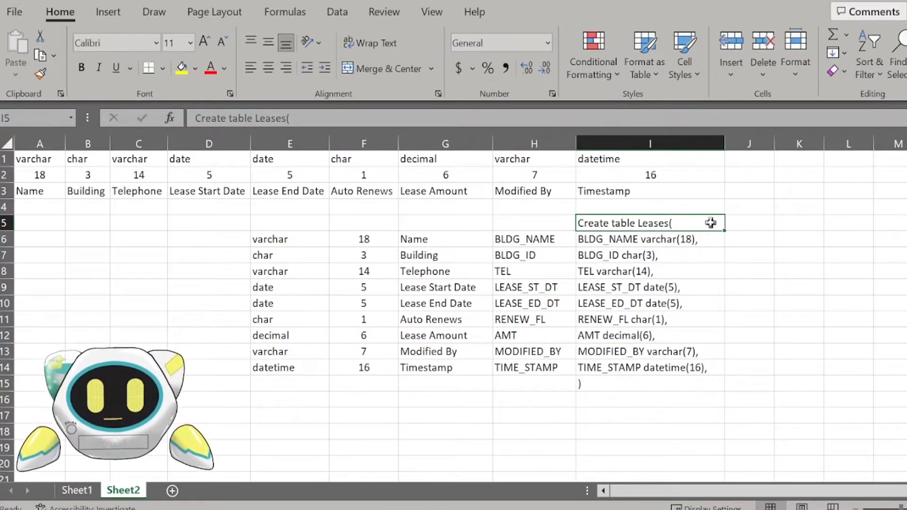
{"action": "left_click_drag", "start_coordinate": [710, 223], "coordinate": [709, 387]}
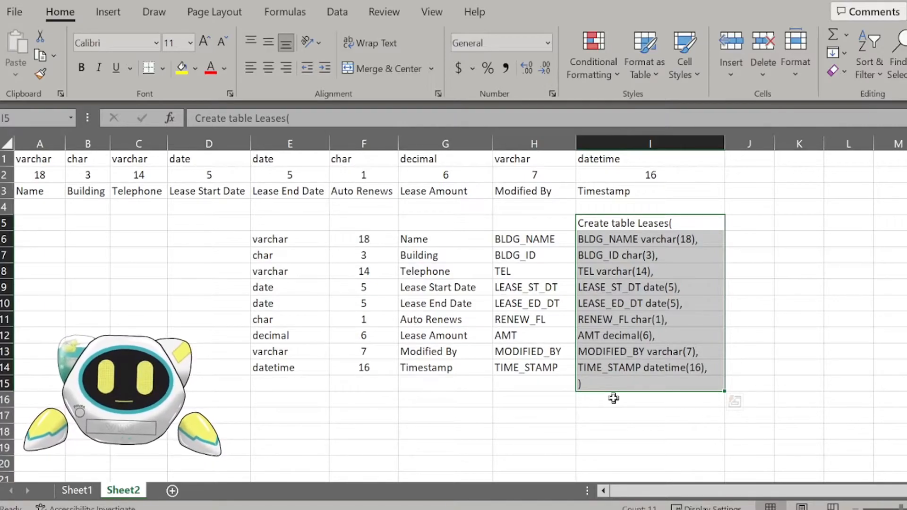
Check the Name values on Sheet1, and set the Name length in F6 on Sheet2 to 50
{"action": "left_click", "coordinate": [348, 238]}
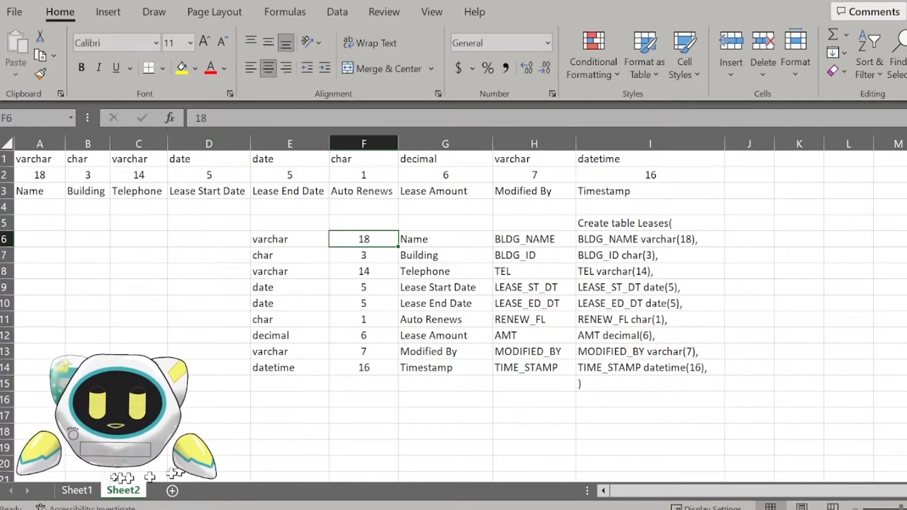
{"action": "left_click", "coordinate": [76, 490]}
{"action": "left_click_drag", "start_coordinate": [100, 201], "coordinate": [90, 286]}
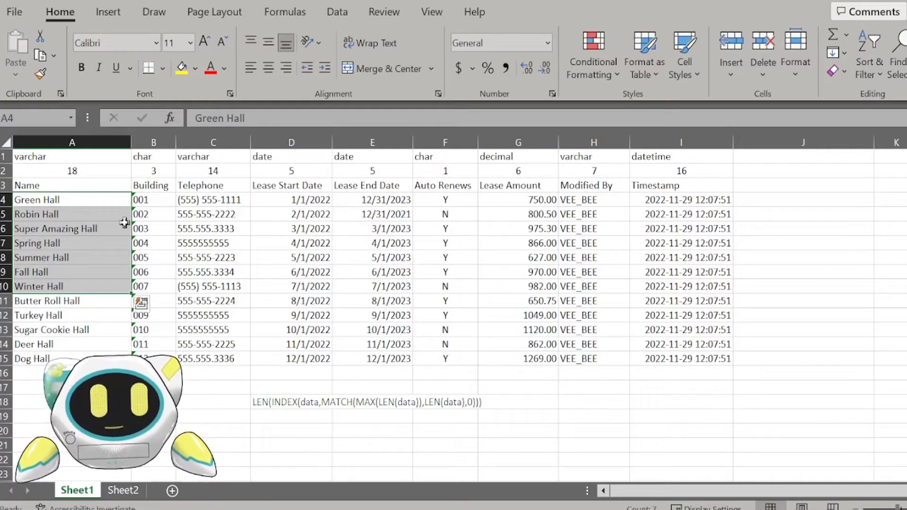
{"action": "left_click", "coordinate": [121, 490]}
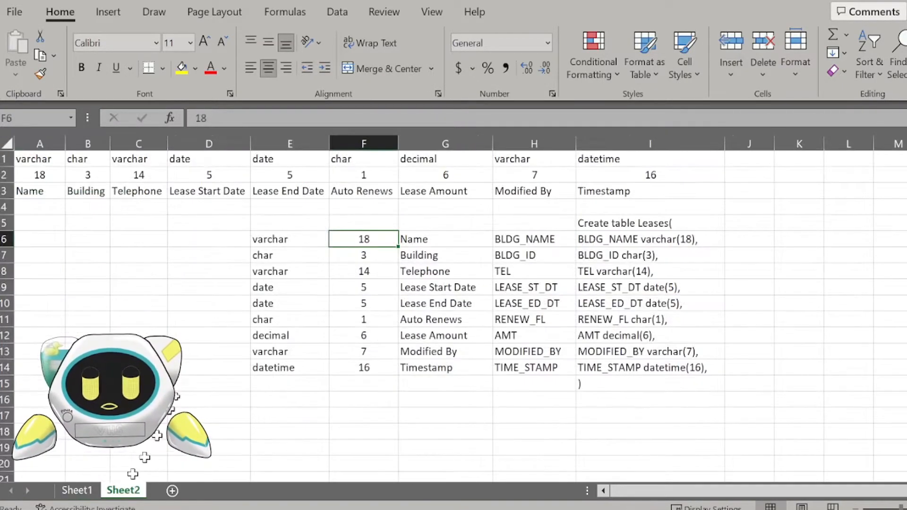
{"action": "double_click", "coordinate": [383, 239]}
{"action": "left_click_drag", "start_coordinate": [384, 239], "coordinate": [333, 242]}
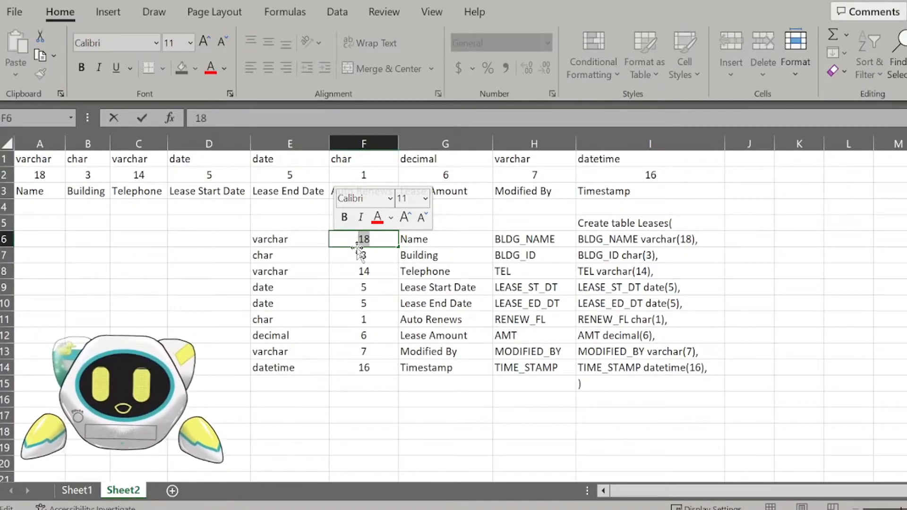
{"action": "type", "text": "50"}
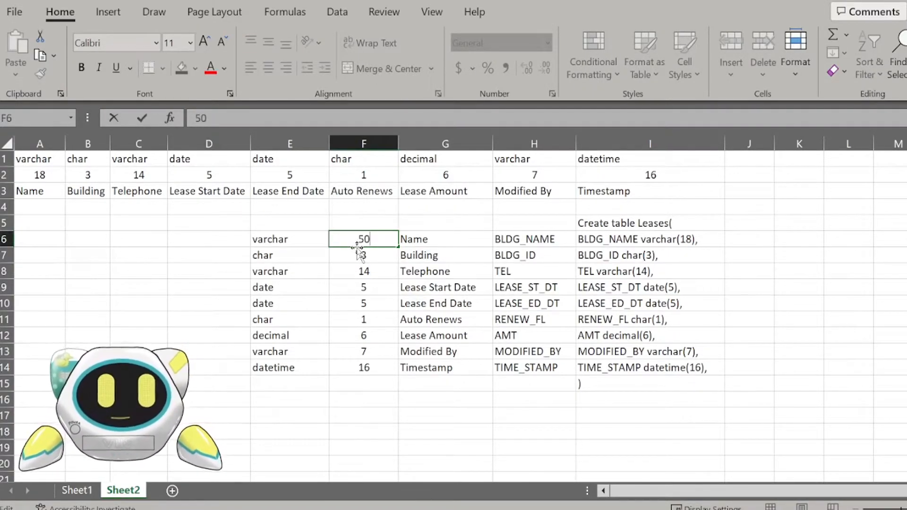
{"action": "key", "text": "Return"}
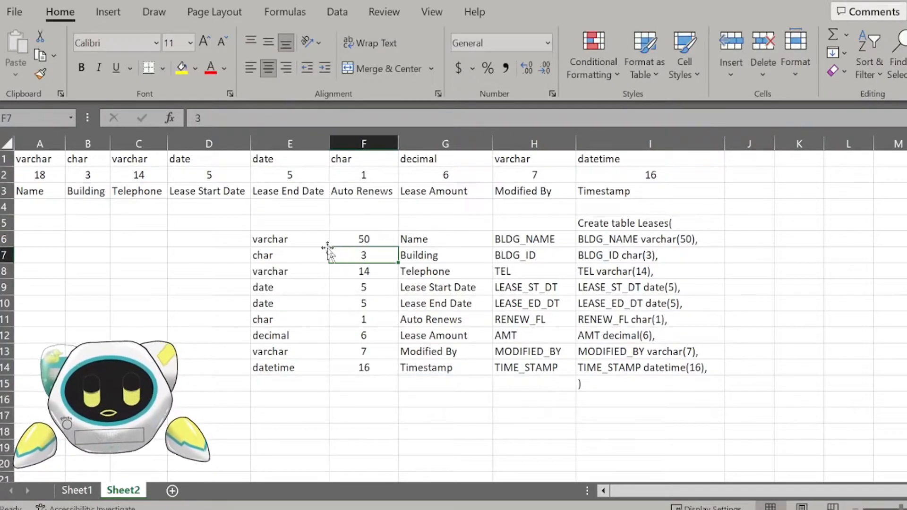
Compare the Building codes on Sheet1 with the Building type and length on Sheet2, and select the Telephone length in F8
{"action": "left_click", "coordinate": [78, 491]}
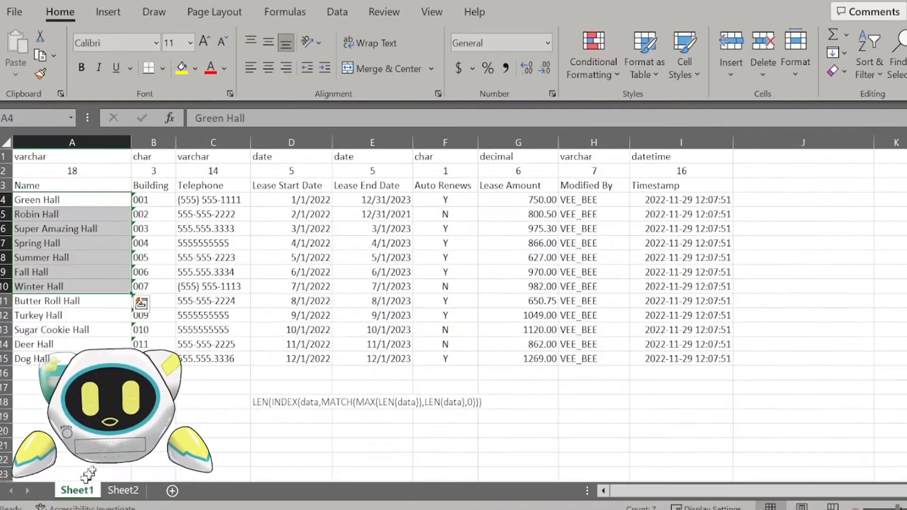
{"action": "left_click_drag", "start_coordinate": [142, 201], "coordinate": [160, 315]}
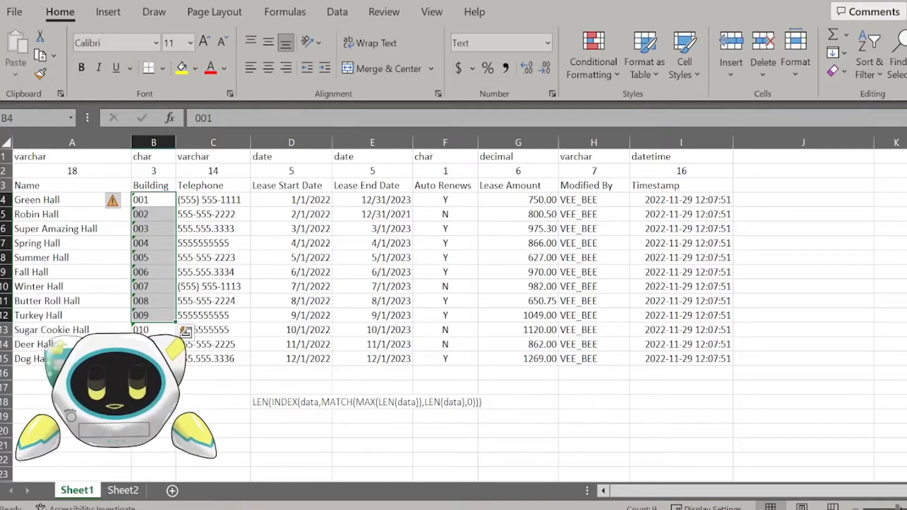
{"action": "left_click", "coordinate": [123, 490]}
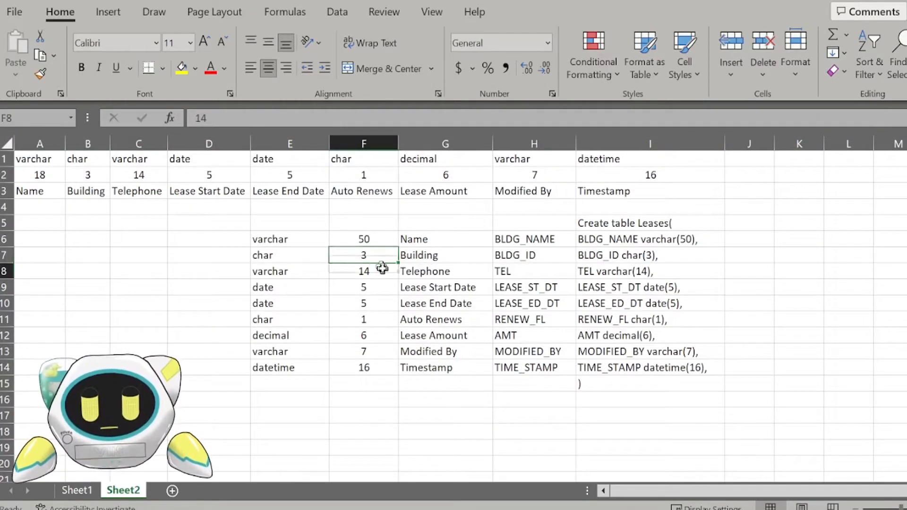
{"action": "left_click", "coordinate": [286, 255]}
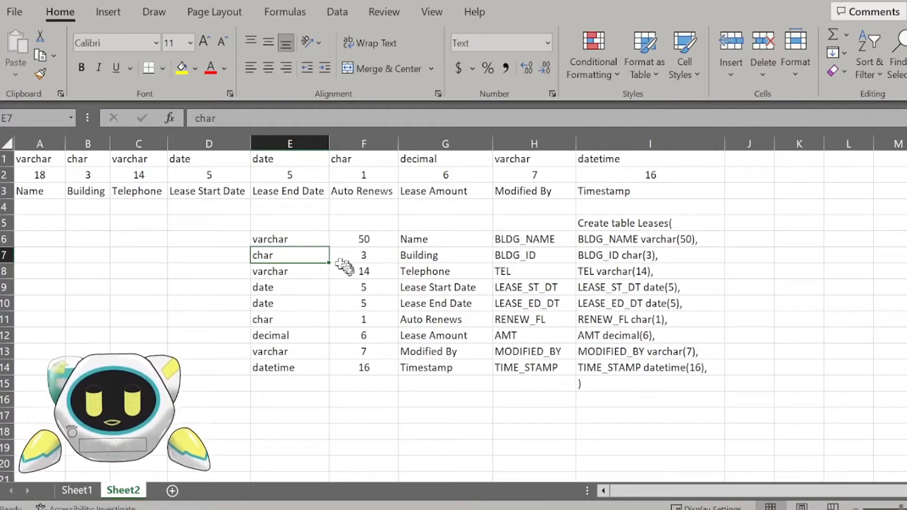
{"action": "left_click", "coordinate": [391, 258]}
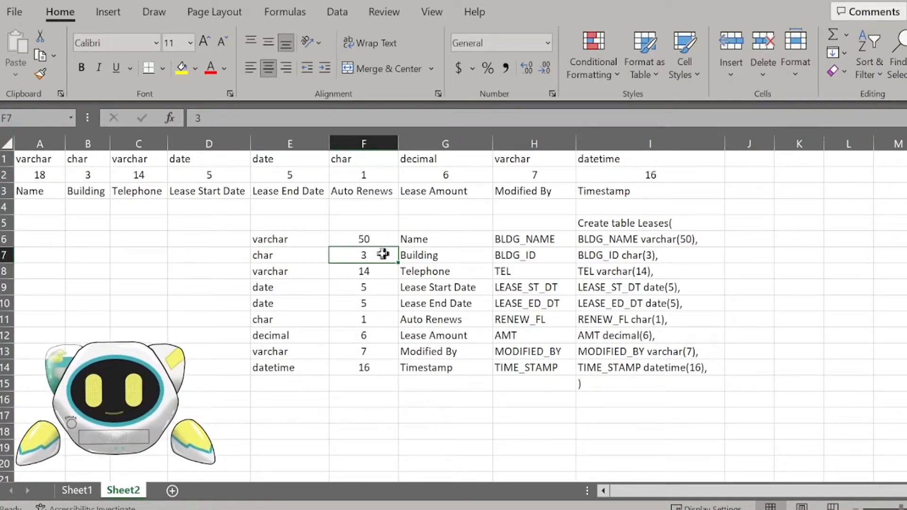
{"action": "left_click", "coordinate": [384, 272]}
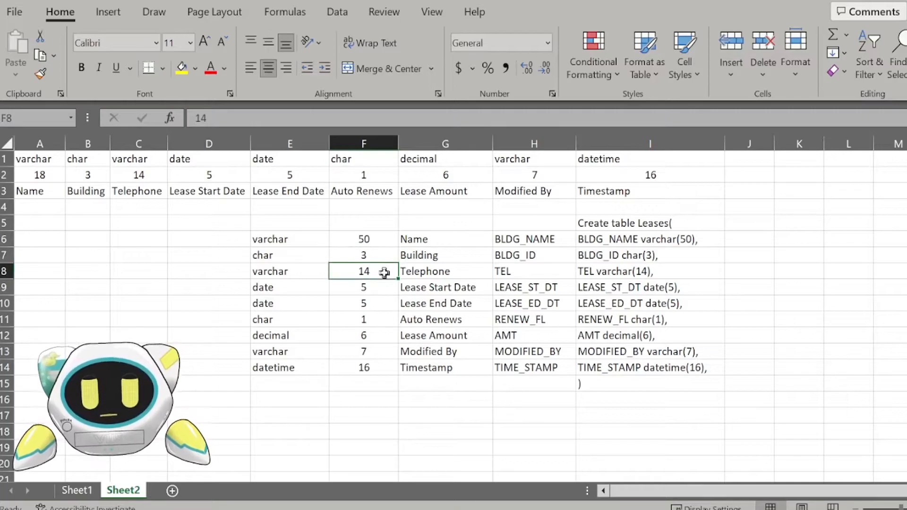
Check the Telephone formats on Sheet1, and set the Telephone length in F8 on Sheet2 to 20
{"action": "left_click", "coordinate": [66, 486]}
{"action": "left_click_drag", "start_coordinate": [222, 201], "coordinate": [213, 301]}
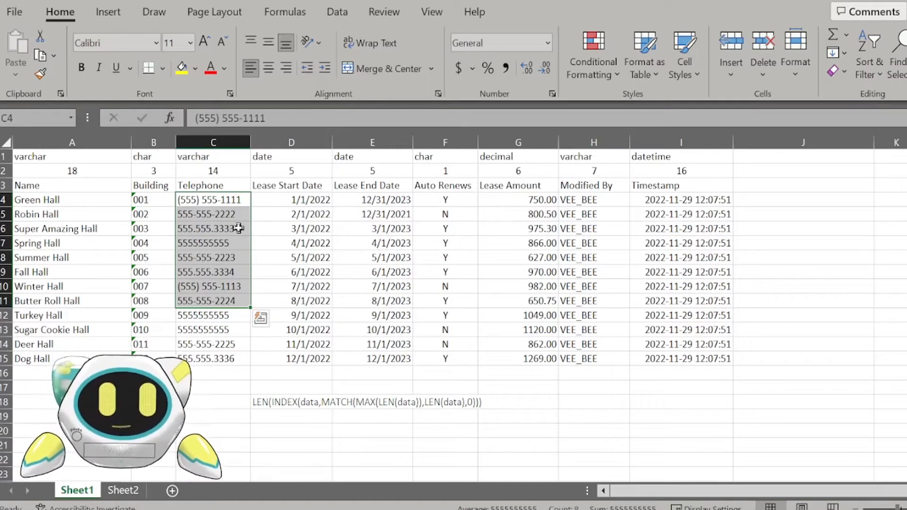
{"action": "left_click", "coordinate": [198, 228]}
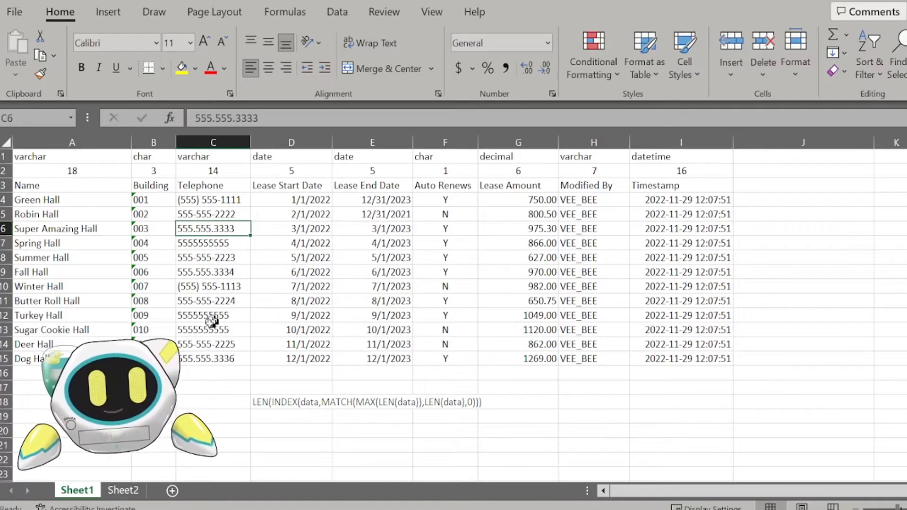
{"action": "left_click", "coordinate": [120, 492]}
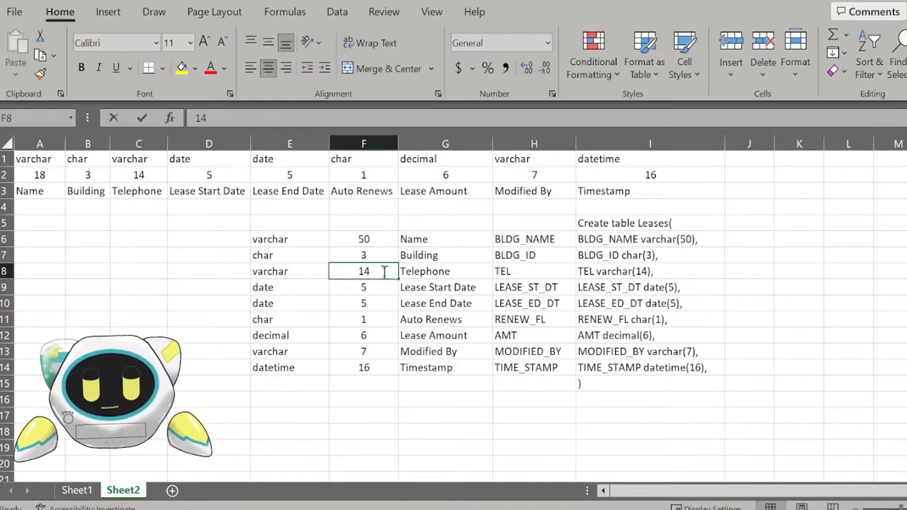
{"action": "double_click", "coordinate": [383, 271]}
{"action": "double_click", "coordinate": [364, 272]}
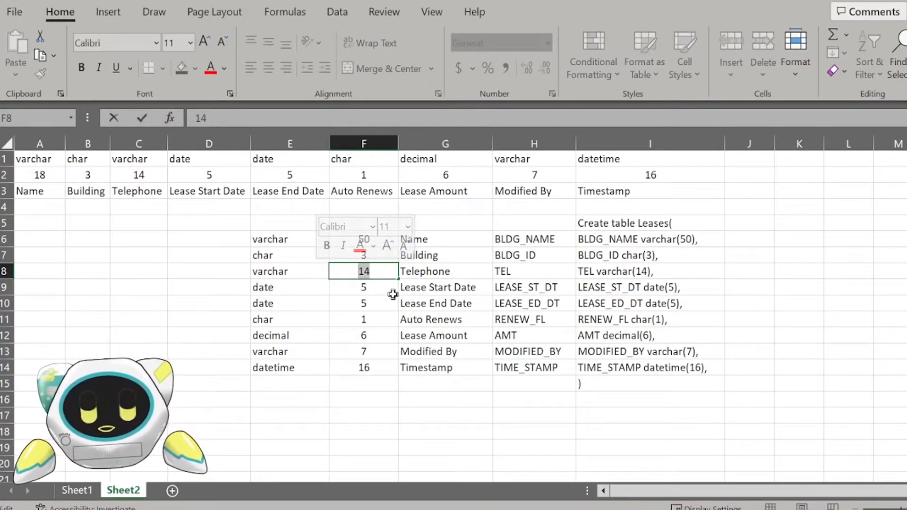
{"action": "type", "text": "20"}
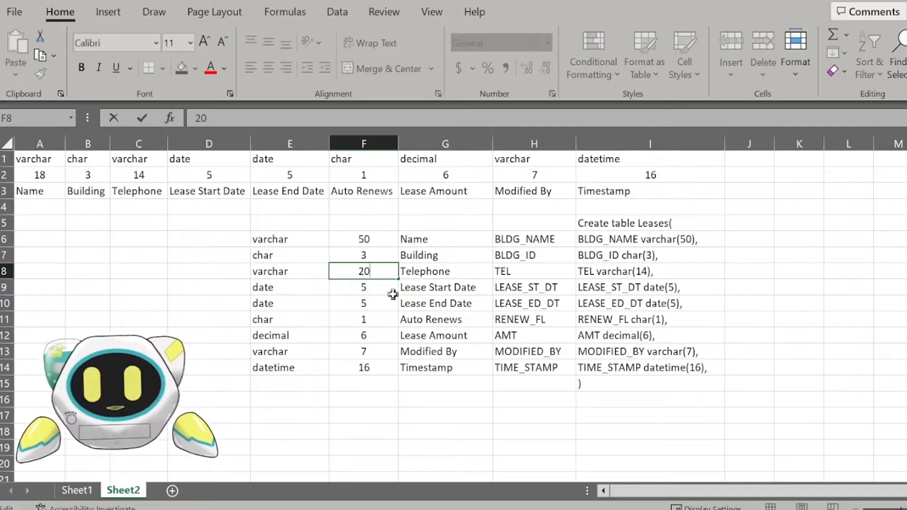
{"action": "key", "text": "Return"}
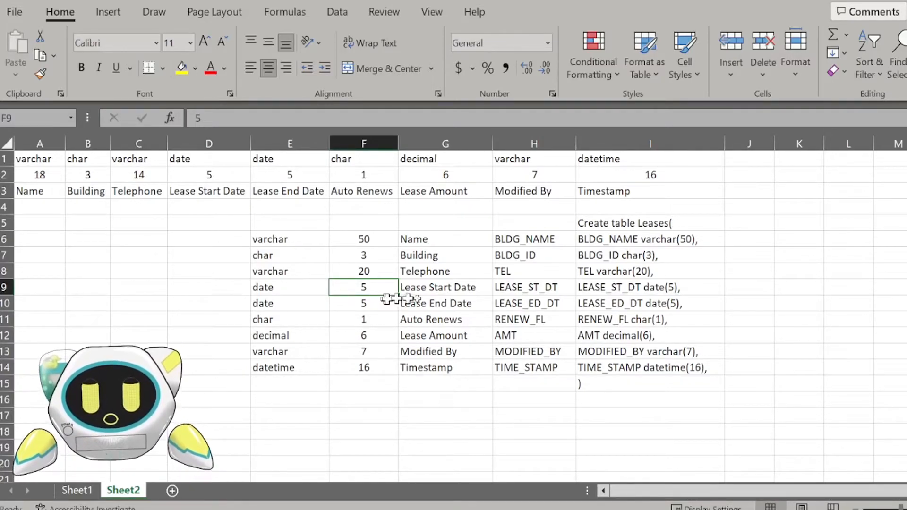
Remove the parenthesised length from the Lease Start Date formula in I9, leaving =H9&" "&E9&","
{"action": "left_click_drag", "start_coordinate": [487, 288], "coordinate": [520, 305]}
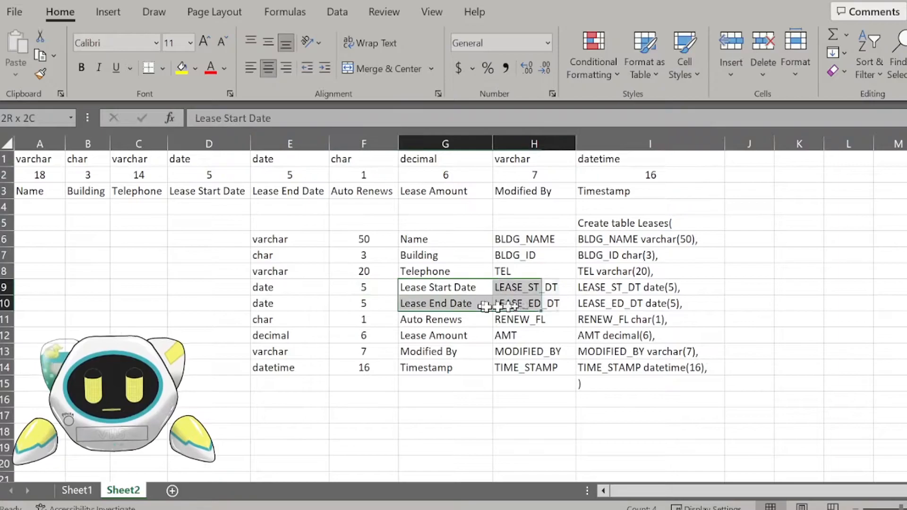
{"action": "left_click", "coordinate": [703, 289]}
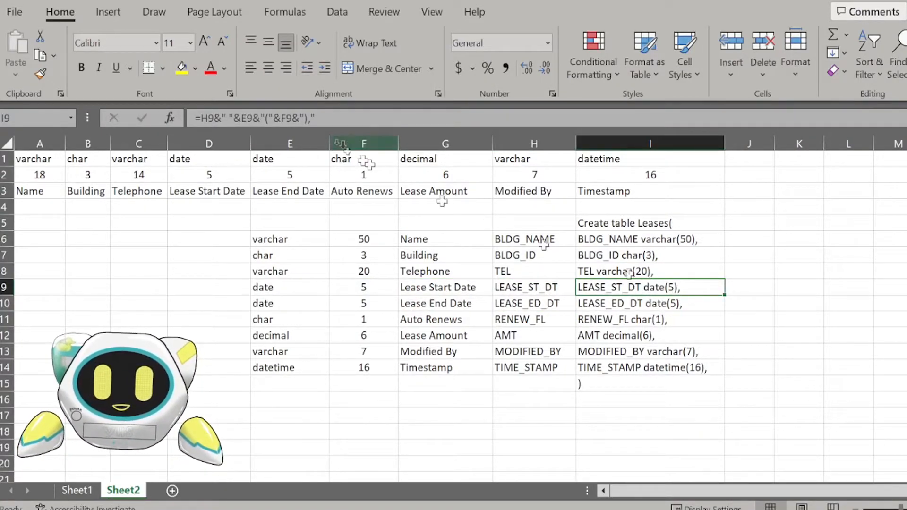
{"action": "left_click_drag", "start_coordinate": [310, 120], "coordinate": [266, 123]}
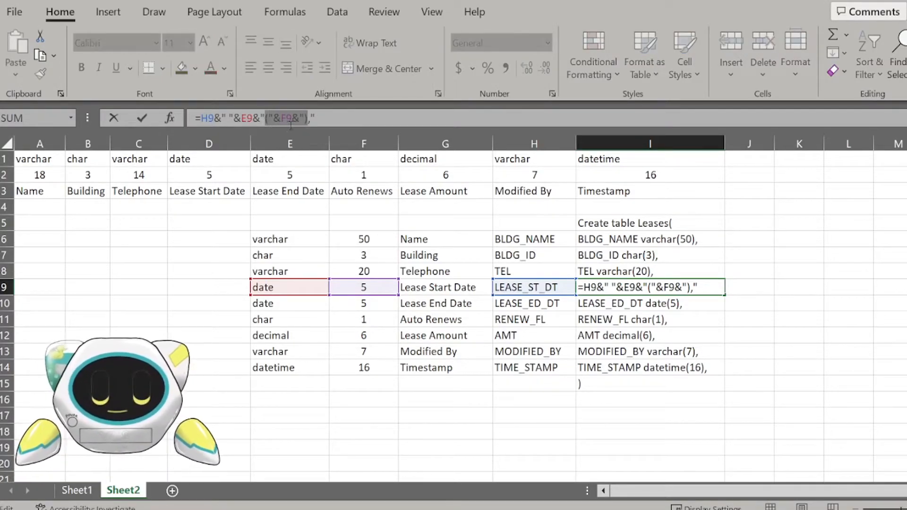
{"action": "key", "text": "Delete"}
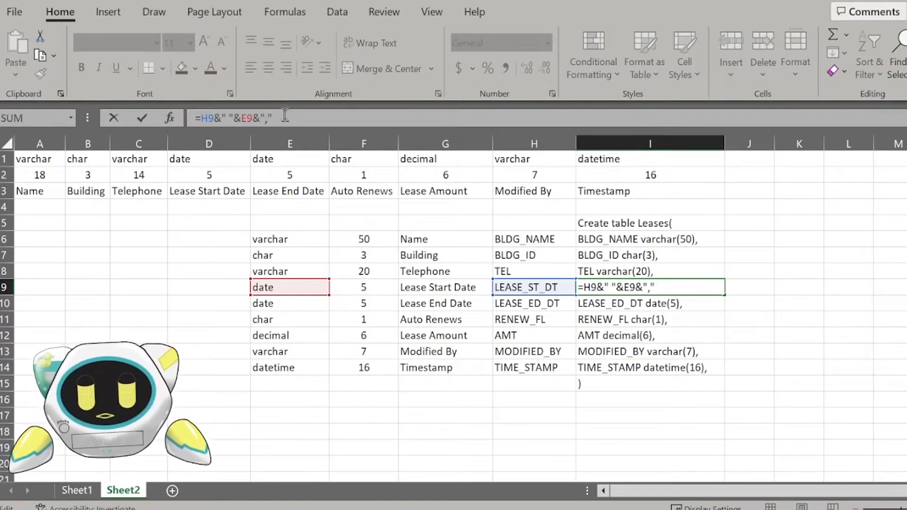
{"action": "key", "text": "Return"}
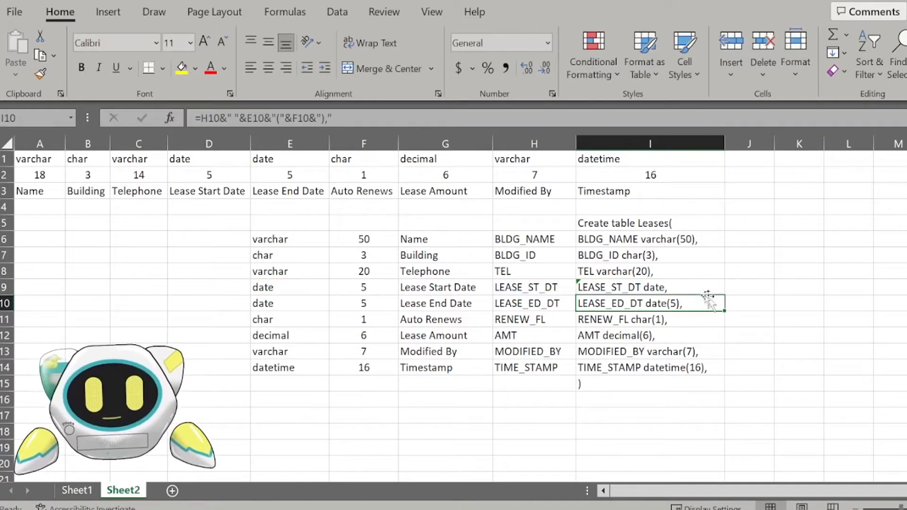
Copy the I9 formula without the length into I10 for Lease End Date, and check its references
{"action": "left_click", "coordinate": [692, 290]}
{"action": "key", "text": "ctrl+c"}
{"action": "left_click", "coordinate": [701, 303]}
{"action": "key", "text": "ctrl+v"}
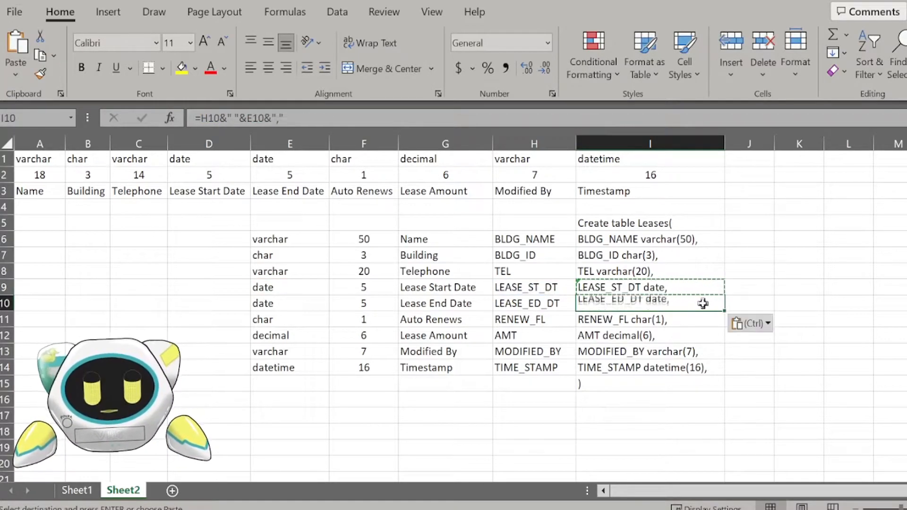
{"action": "key", "text": "Escape"}
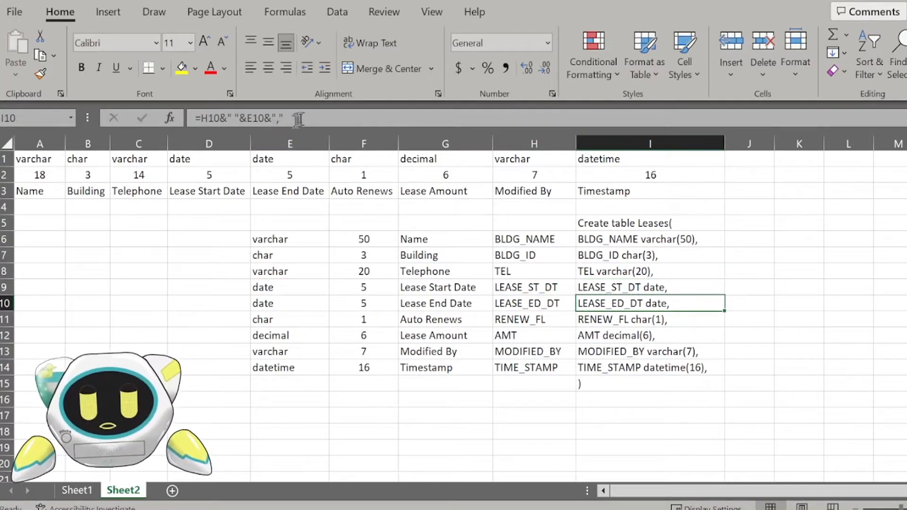
{"action": "key", "text": "F2"}
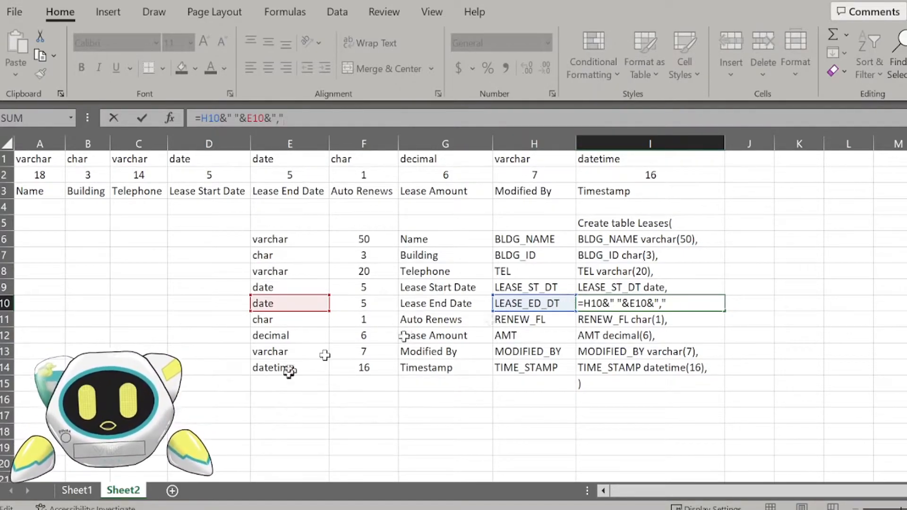
{"action": "key", "text": "Return"}
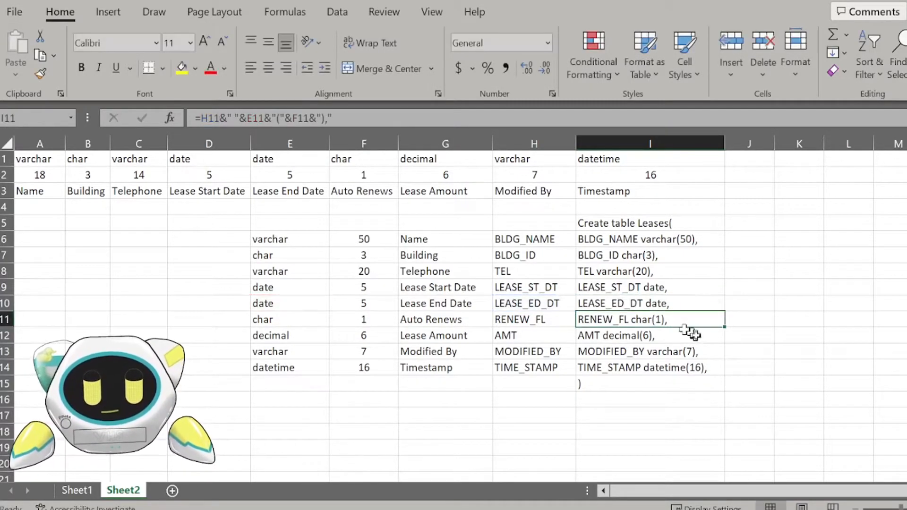
Compare the Auto Renews definition on Sheet2 with the length formula and flag values in column F of Sheet1
{"action": "left_click", "coordinate": [430, 322]}
{"action": "left_click", "coordinate": [552, 323]}
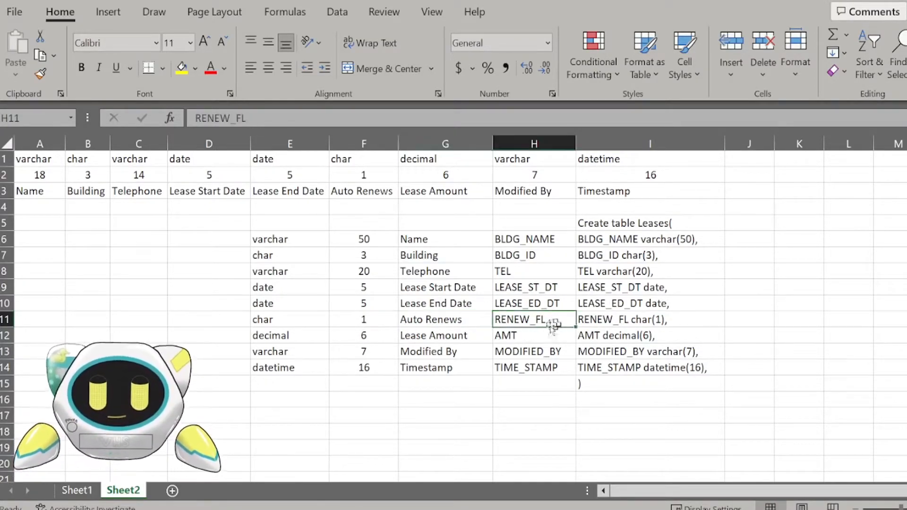
{"action": "left_click", "coordinate": [77, 490]}
{"action": "left_click", "coordinate": [461, 171]}
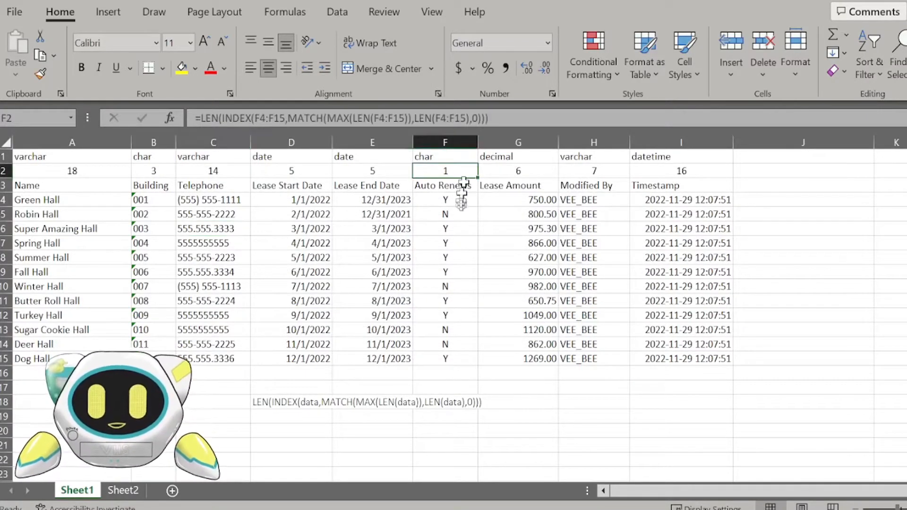
{"action": "left_click", "coordinate": [461, 200]}
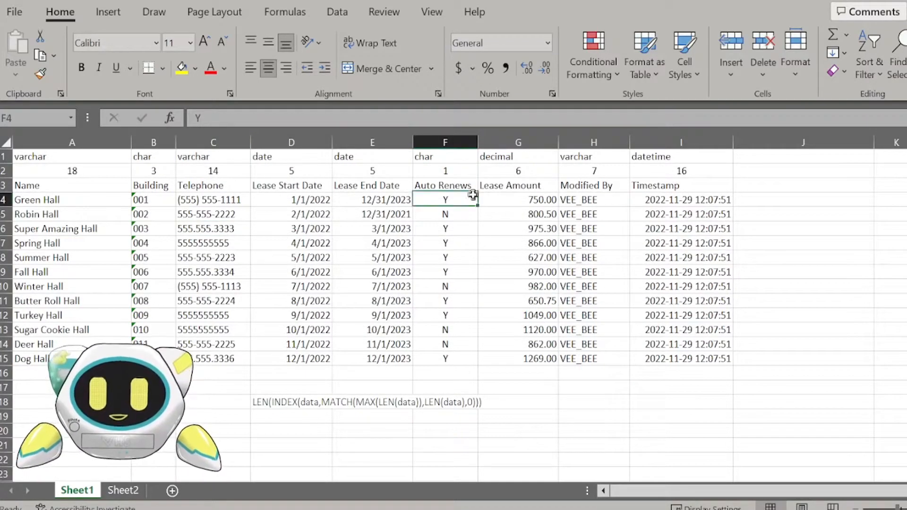
Review the Auto Renews column's data type, maximum-length formula and Y/N entries on Sheet1
{"action": "left_click", "coordinate": [460, 161]}
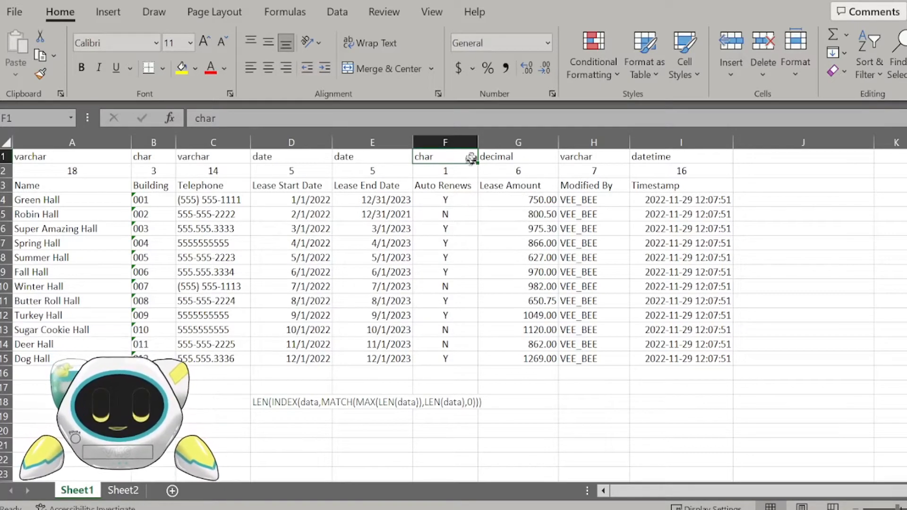
{"action": "left_click", "coordinate": [467, 175]}
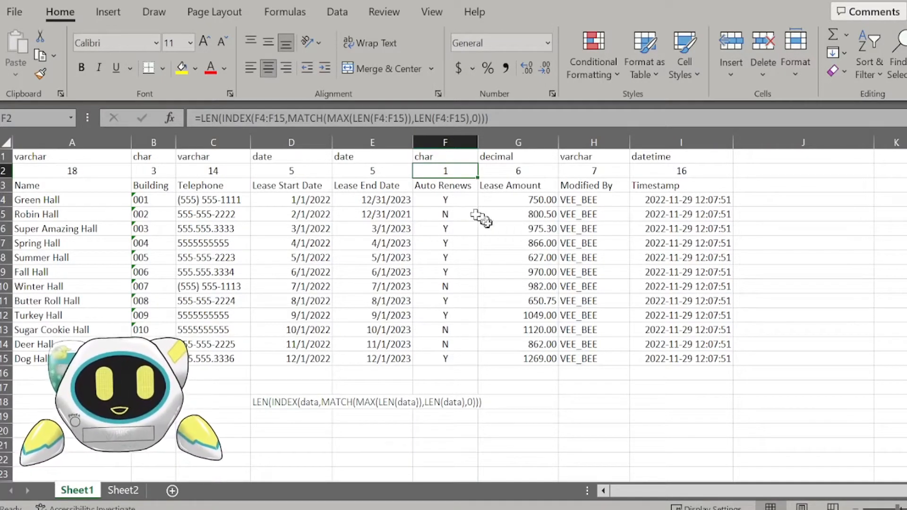
{"action": "left_click", "coordinate": [457, 200]}
{"action": "left_click_drag", "start_coordinate": [456, 201], "coordinate": [461, 270]}
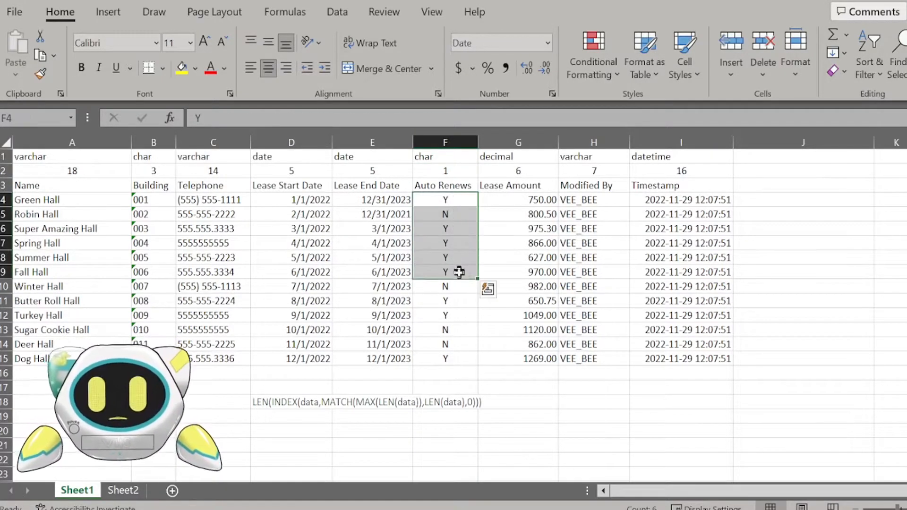
{"action": "left_click", "coordinate": [472, 213]}
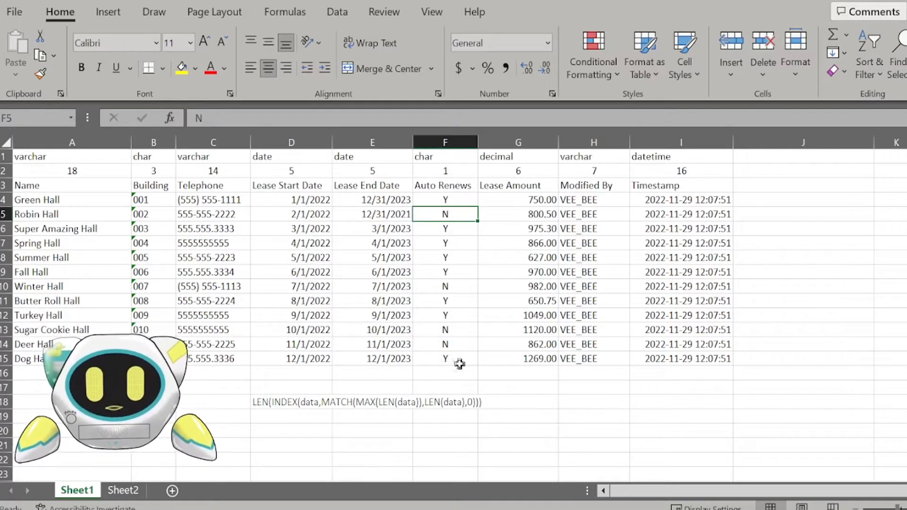
On Sheet2, replace the formula in the AMT column definition (I12) with its plain value
{"action": "left_click", "coordinate": [135, 491]}
{"action": "left_click", "coordinate": [362, 318]}
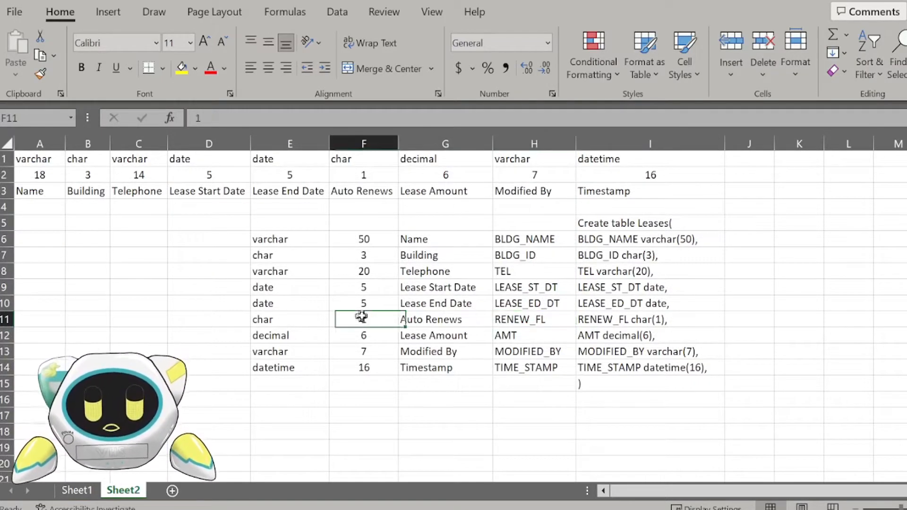
{"action": "left_click", "coordinate": [389, 337]}
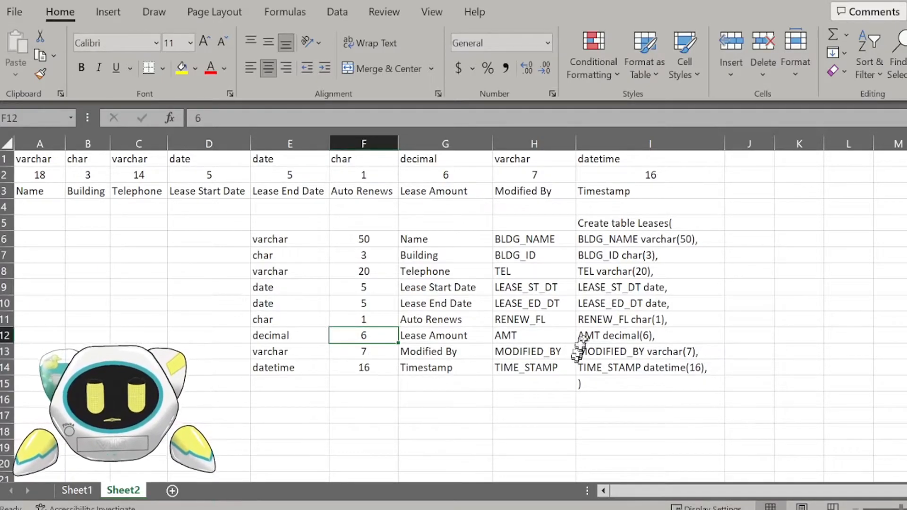
{"action": "left_click", "coordinate": [590, 335]}
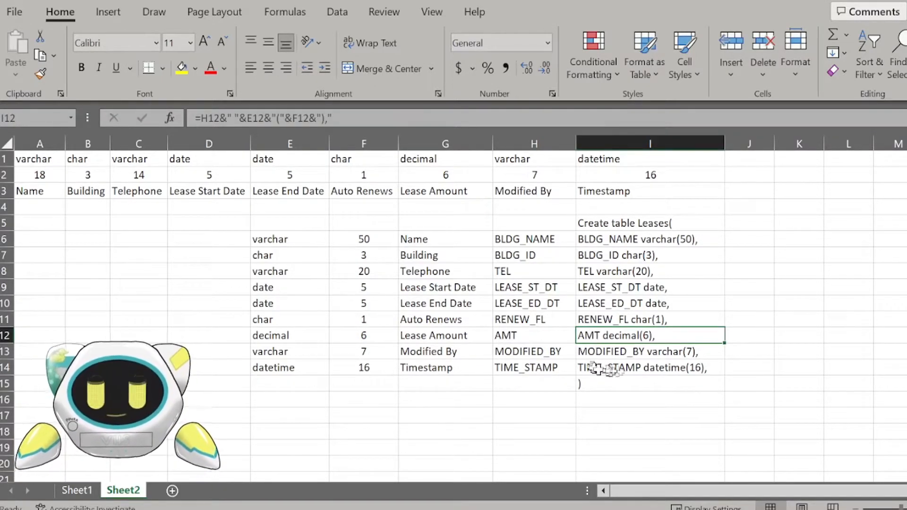
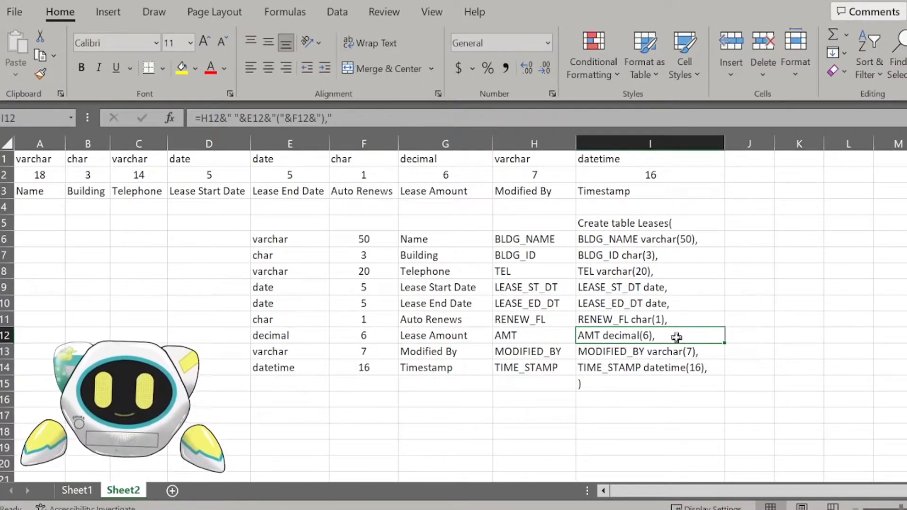
{"action": "key", "text": "ctrl+c"}
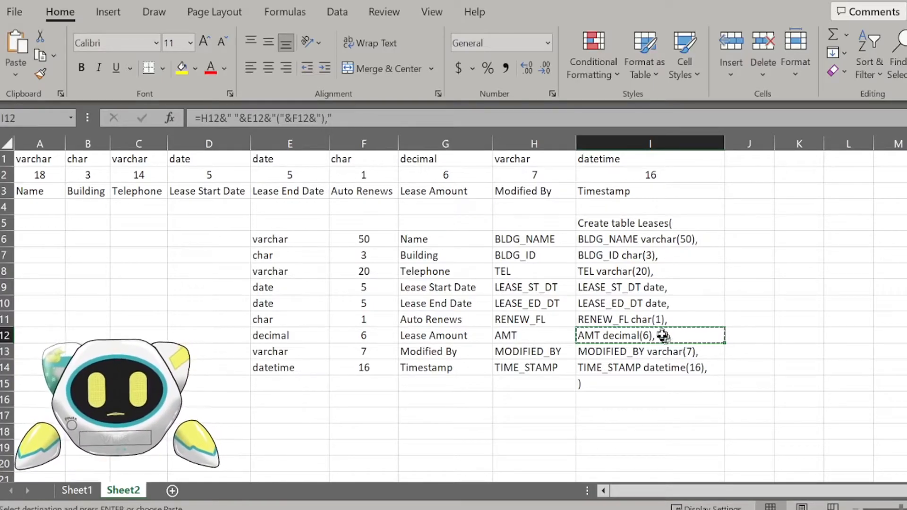
{"action": "right_click", "coordinate": [682, 337]}
{"action": "left_click", "coordinate": [749, 89]}
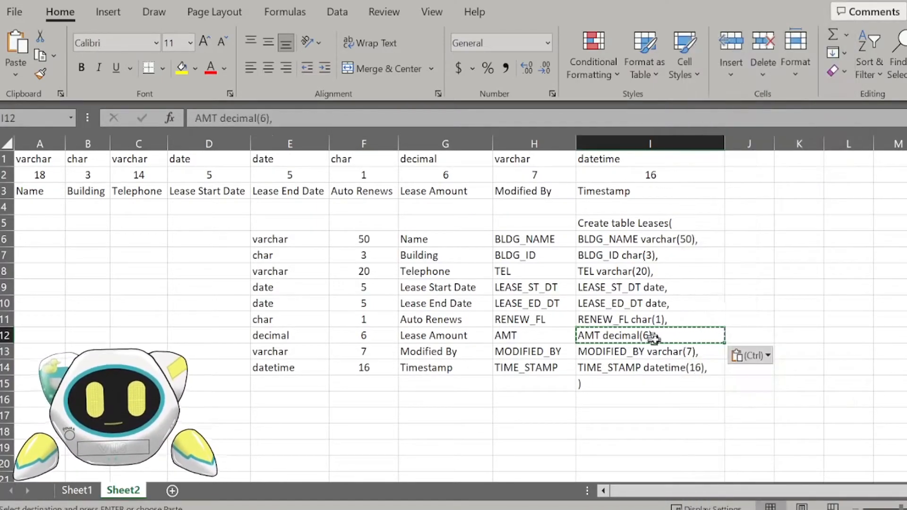
Edit the AMT definition in I12 to read AMT decimal(6,2), giving it two decimal places
{"action": "left_click", "coordinate": [274, 118]}
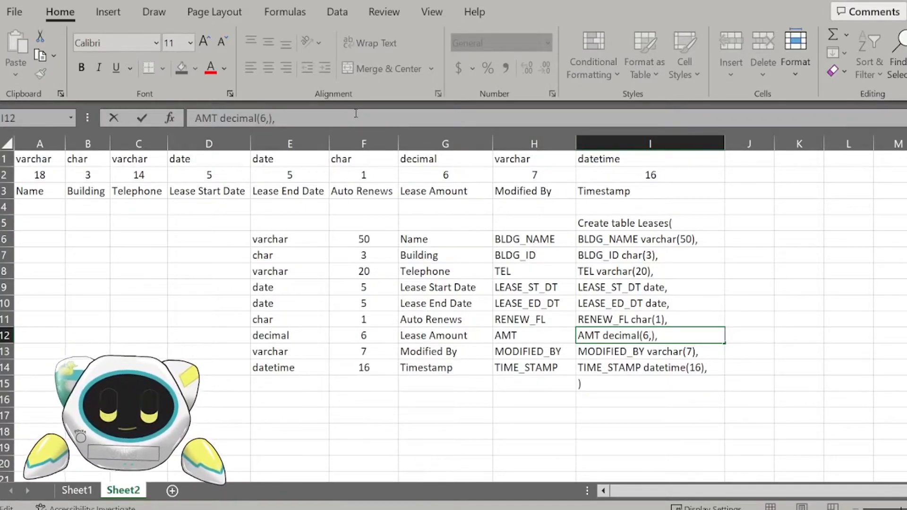
{"action": "type", "text": ","}
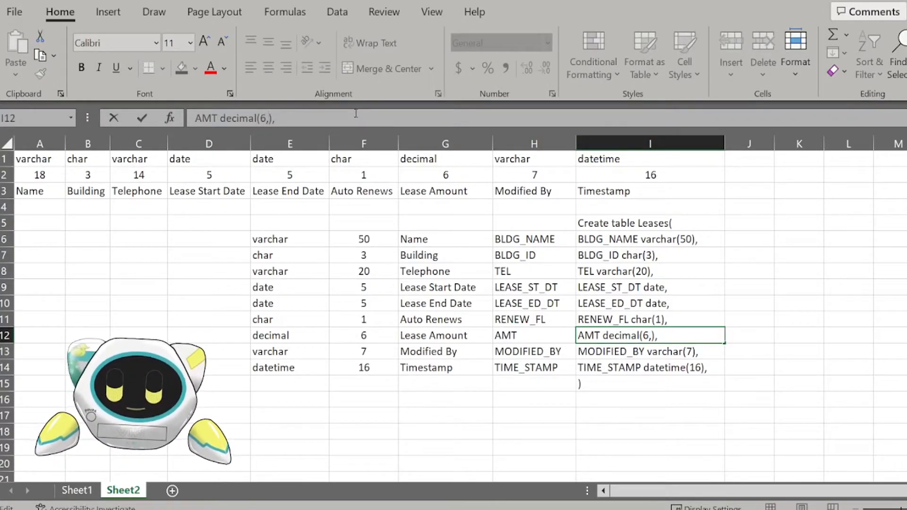
{"action": "type", "text": "2"}
{"action": "left_click", "coordinate": [749, 348]}
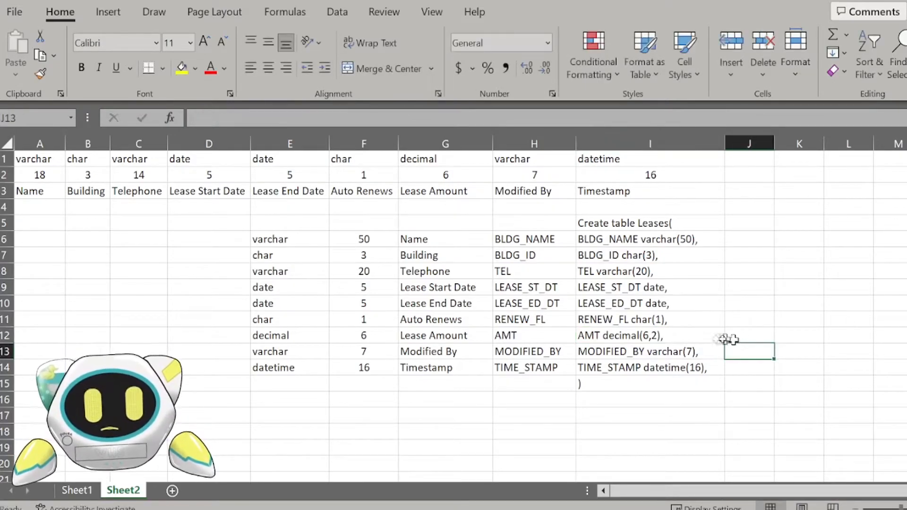
{"action": "left_click", "coordinate": [694, 336]}
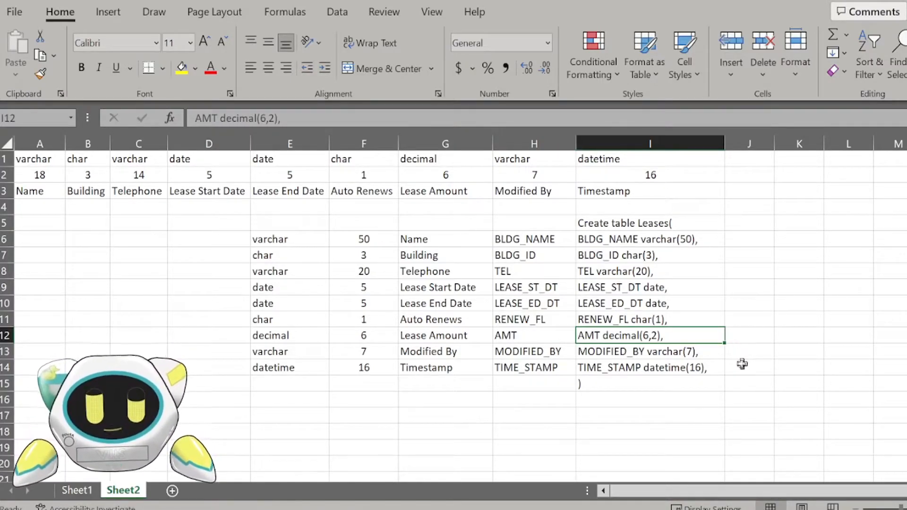
Set the varchar length for the Modified By field in F13 to 50
{"action": "left_click", "coordinate": [706, 352]}
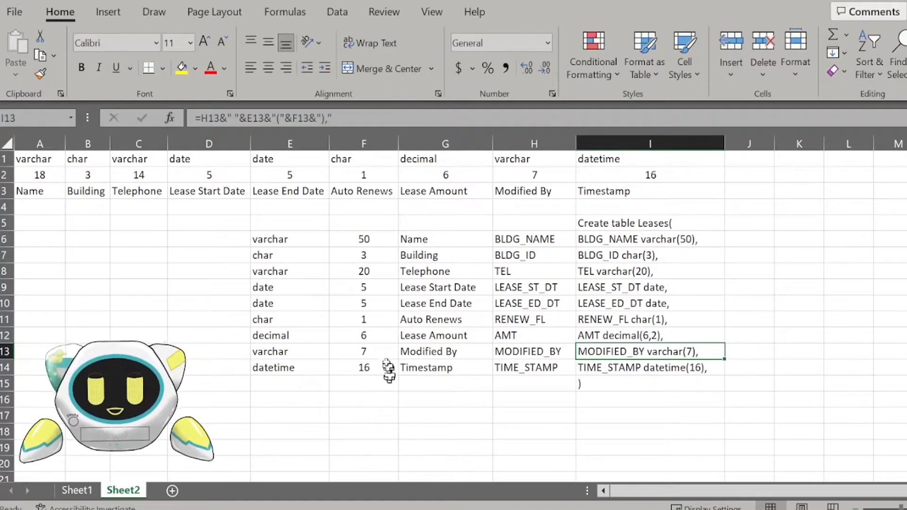
{"action": "left_click", "coordinate": [378, 352]}
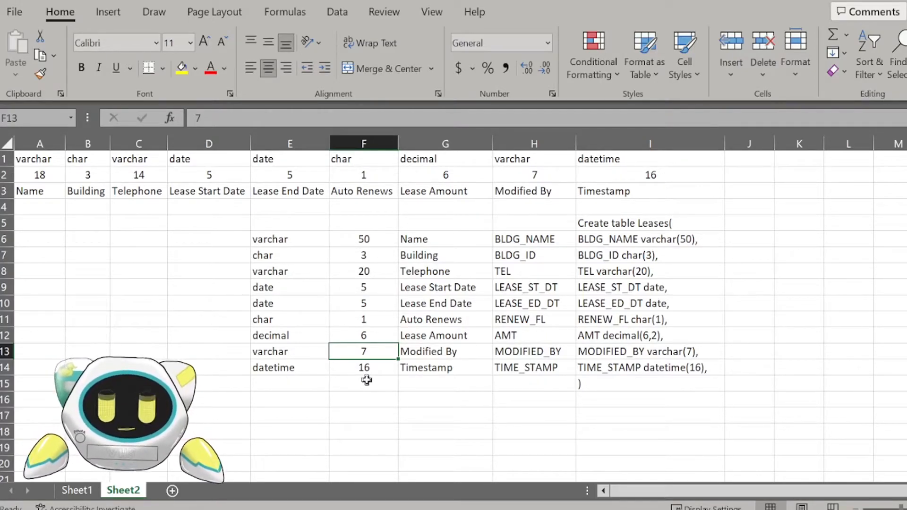
{"action": "type", "text": "50"}
{"action": "key", "text": "ctrl+Return"}
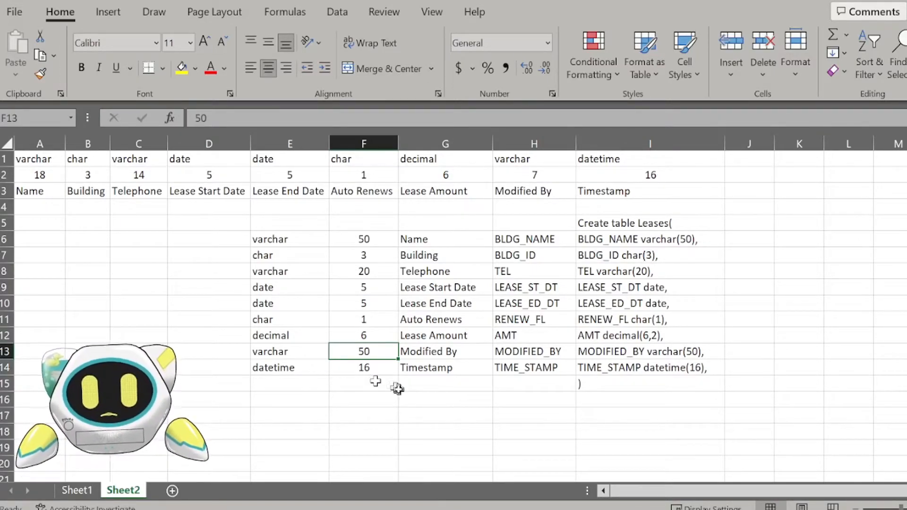
Remove the length and trailing comma from the TIME_STAMP definition in I14, leaving the formula =H14&" "&E14
{"action": "left_click", "coordinate": [645, 365]}
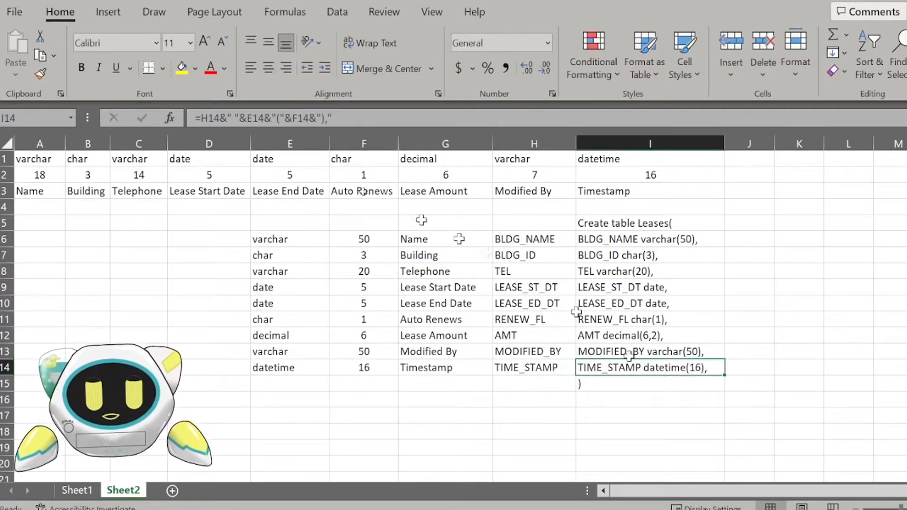
{"action": "left_click_drag", "start_coordinate": [328, 118], "coordinate": [287, 118]}
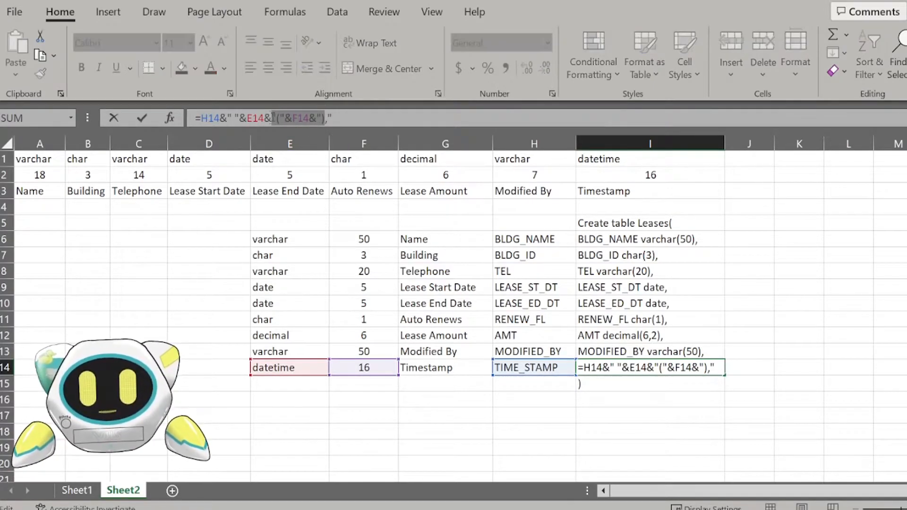
{"action": "key", "text": "Delete"}
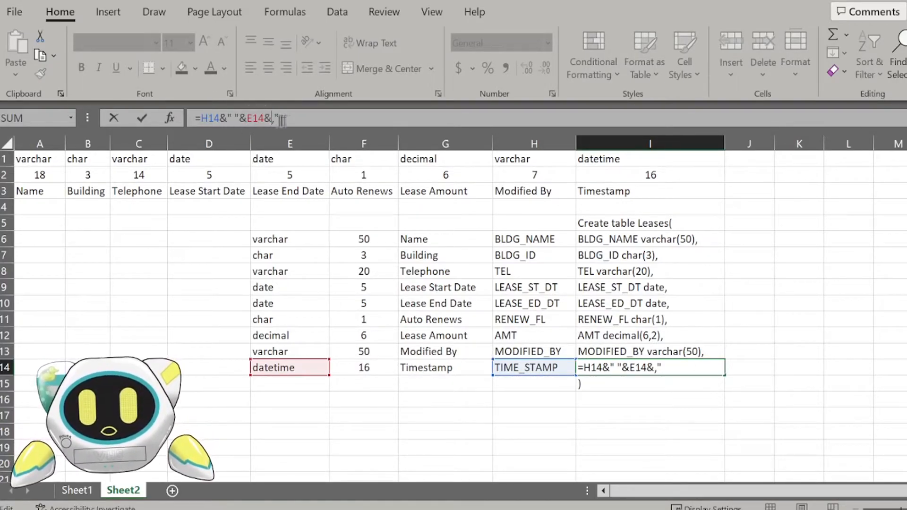
{"action": "key", "text": "Delete"}
{"action": "key", "text": "Return"}
{"action": "left_click", "coordinate": [634, 366]}
{"action": "key", "text": "F2"}
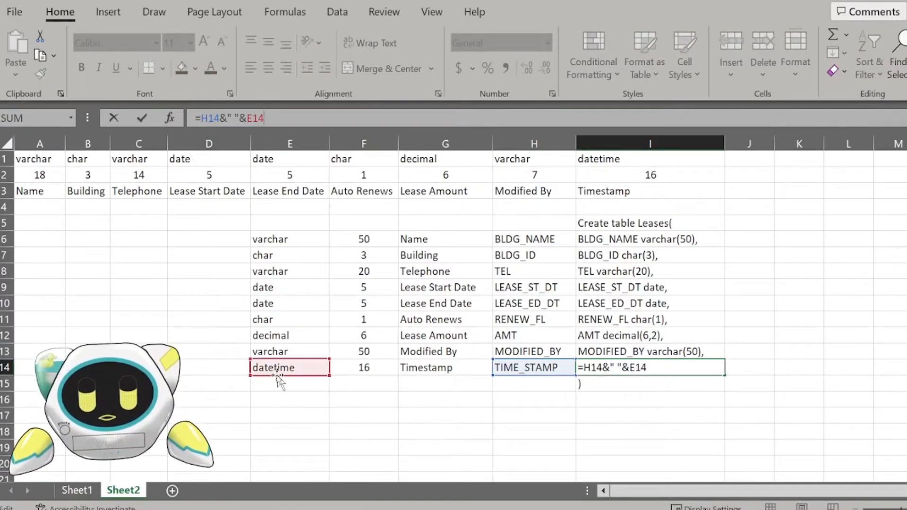
{"action": "key", "text": "Return"}
{"action": "key", "text": "Up"}
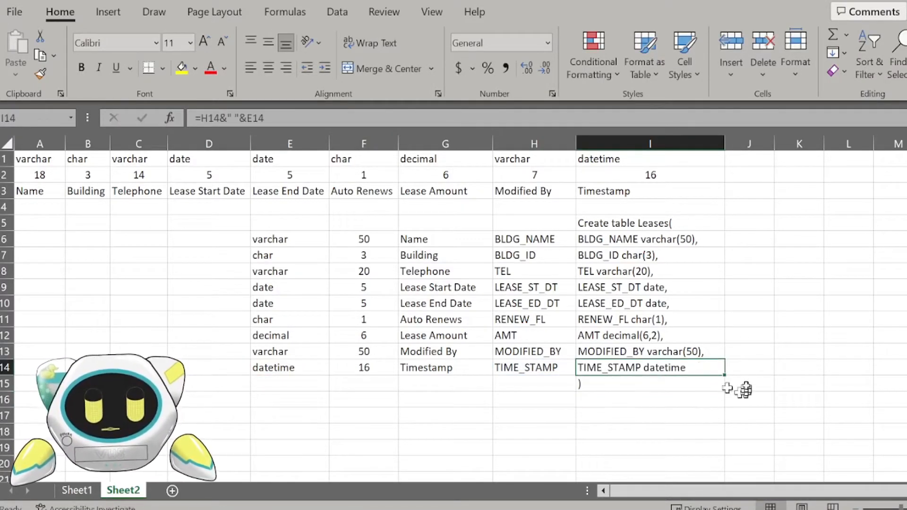
{"action": "left_click", "coordinate": [680, 398]}
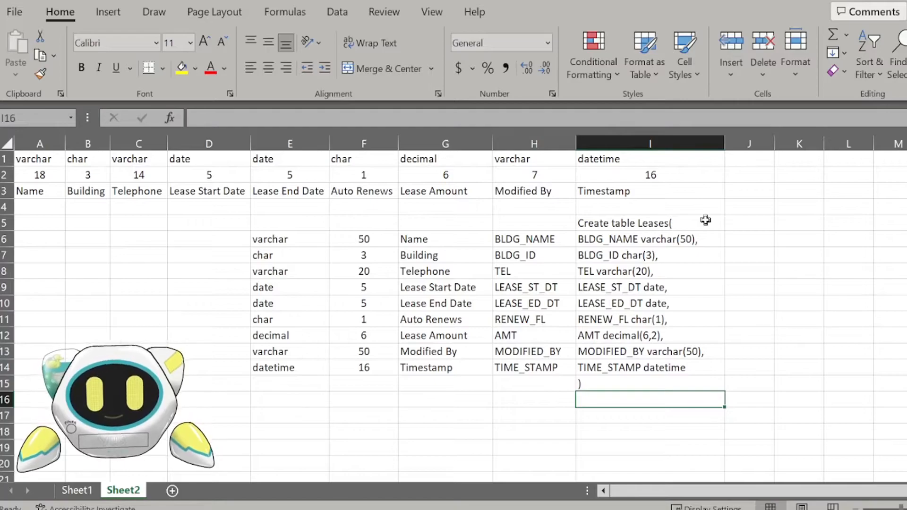
Copy the Create table Leases script from I5:I15 and paste it into a new query in SQL Server Management Studio
{"action": "left_click_drag", "start_coordinate": [705, 220], "coordinate": [689, 391]}
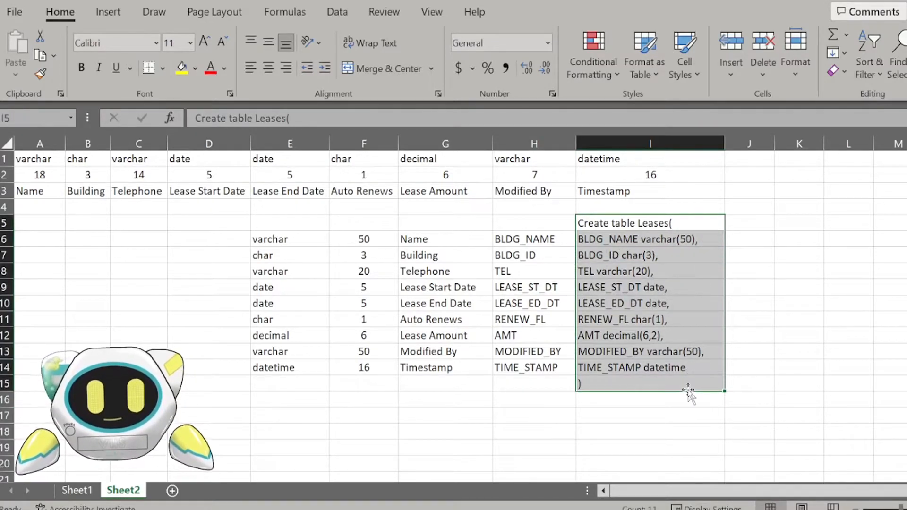
{"action": "key", "text": "ctrl+c"}
{"action": "left_click", "coordinate": [703, 509]}
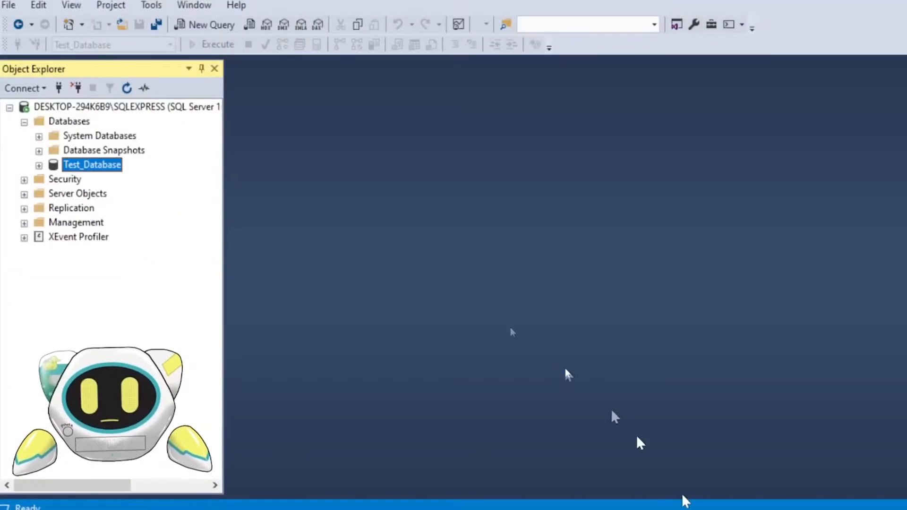
{"action": "left_click", "coordinate": [204, 25]}
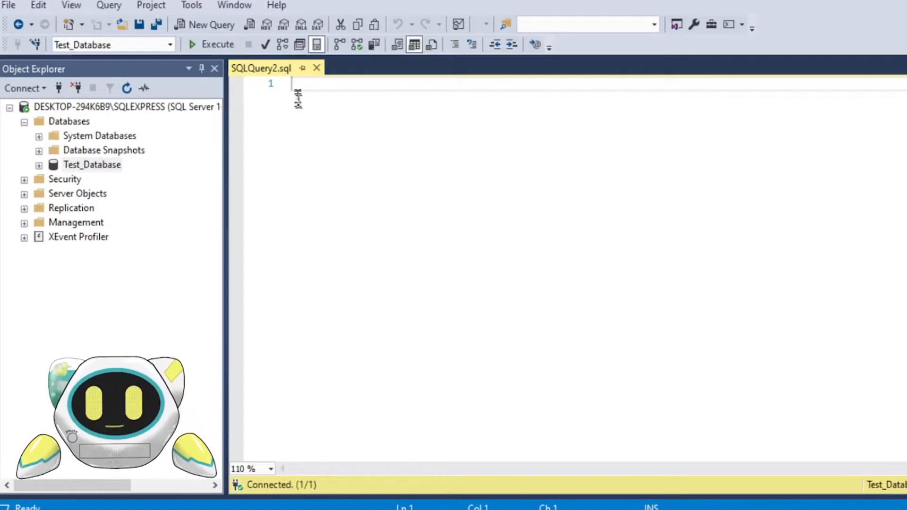
{"action": "key", "text": "ctrl+v"}
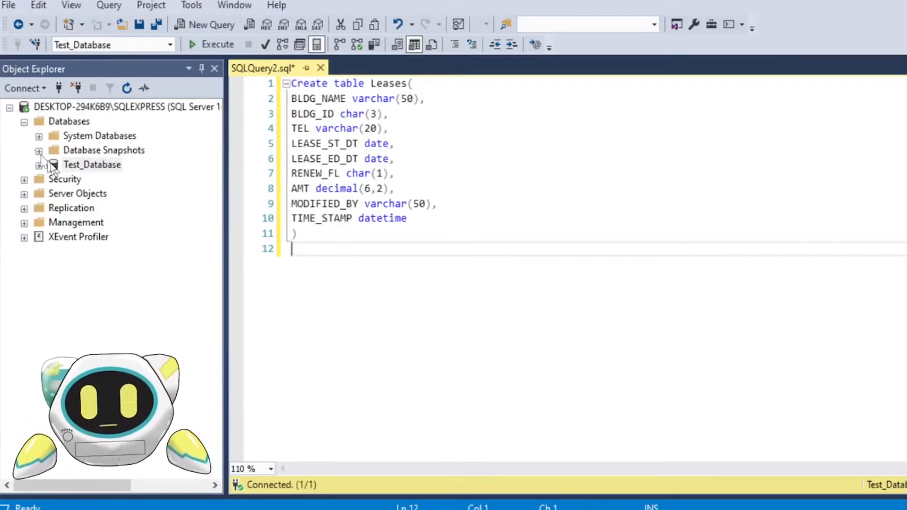
Expand Test_Database and its Tables folder to check which tables exist
{"action": "left_click", "coordinate": [39, 165]}
{"action": "left_click", "coordinate": [91, 194]}
{"action": "double_click", "coordinate": [68, 195]}
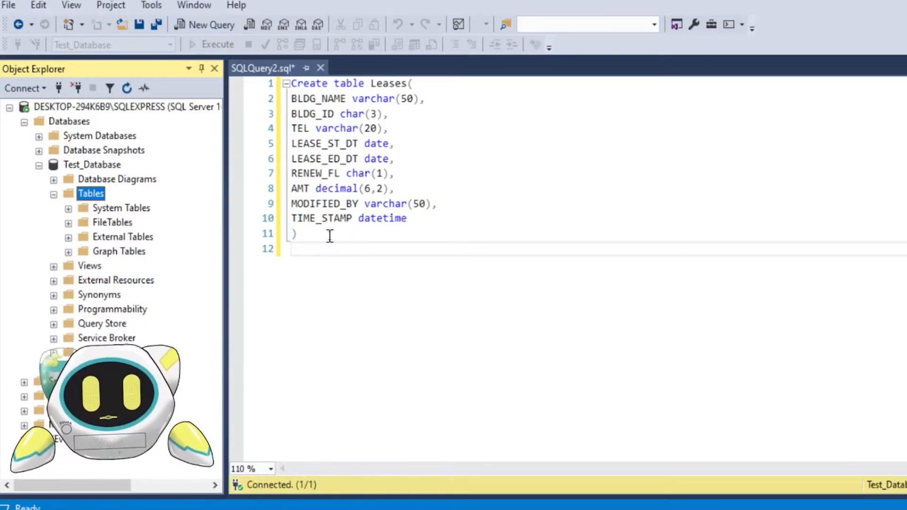
Select the whole Create table Leases statement and execute it against Test_Database
{"action": "left_click_drag", "start_coordinate": [297, 234], "coordinate": [264, 80]}
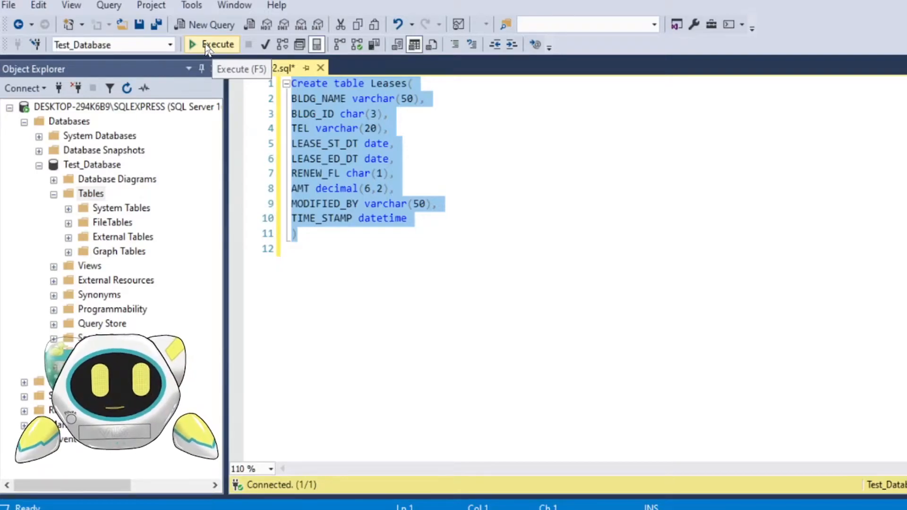
{"action": "left_click", "coordinate": [266, 46]}
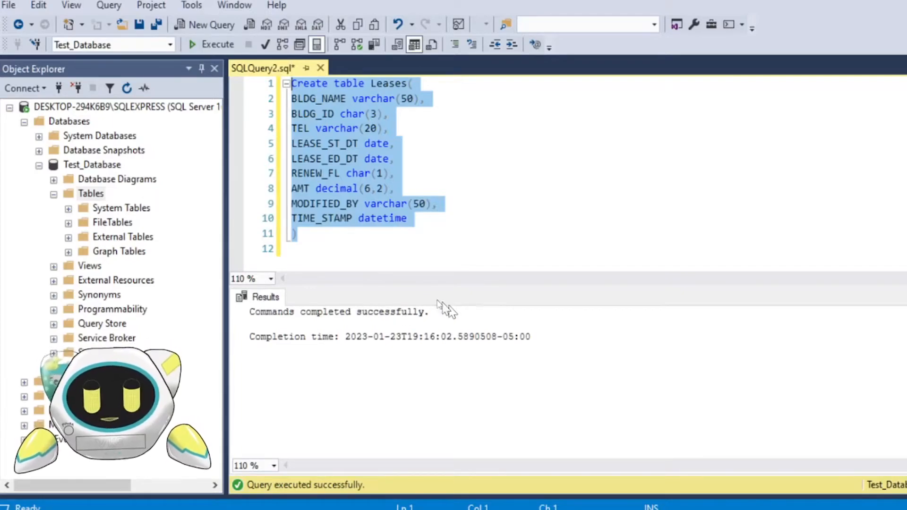
{"action": "left_click", "coordinate": [328, 234]}
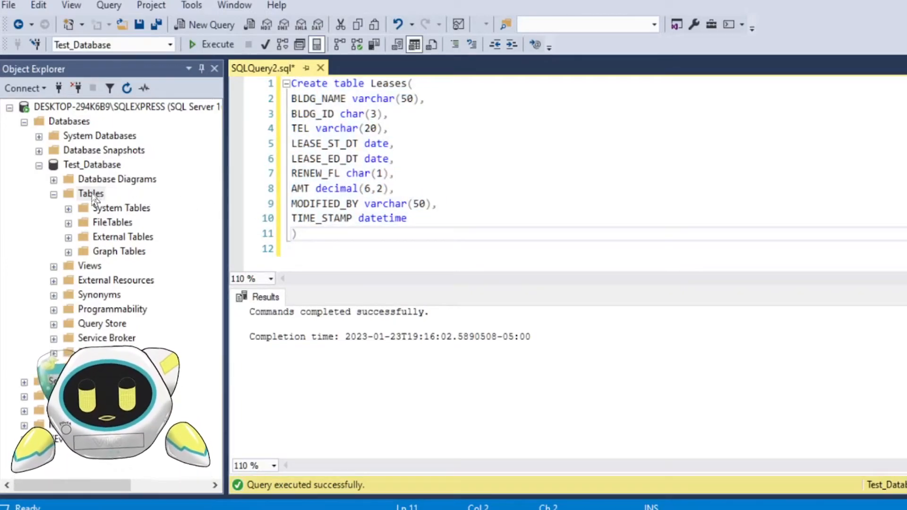
Refresh Test_Database and reopen its Tables folder to look for the Leases table
{"action": "left_click", "coordinate": [97, 164]}
{"action": "left_click", "coordinate": [127, 89]}
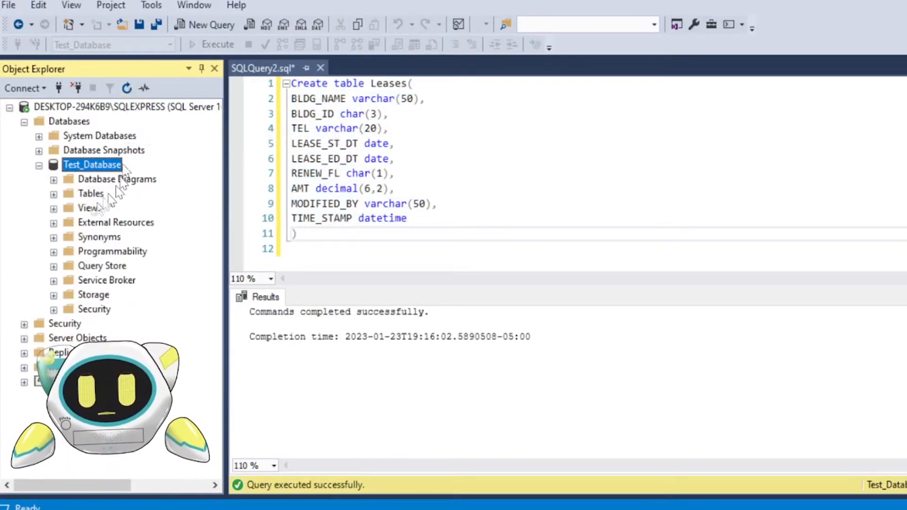
{"action": "left_click", "coordinate": [54, 194]}
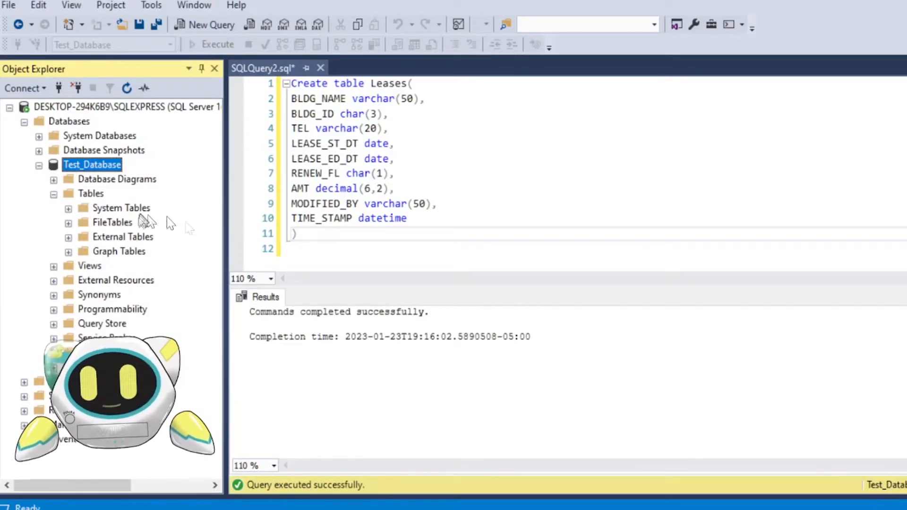
Highlight the datetime data type of the TIME_STAMP column in the Create table statement
{"action": "left_click", "coordinate": [366, 235]}
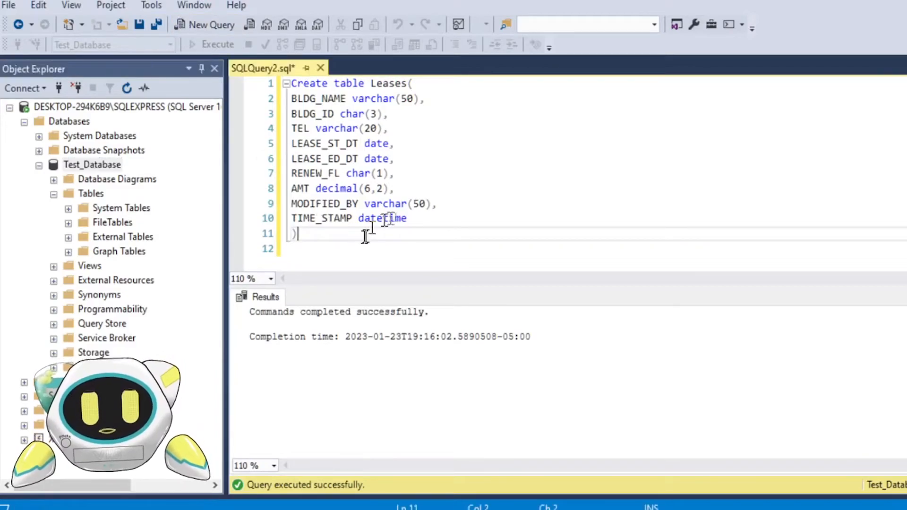
{"action": "left_click_drag", "start_coordinate": [407, 219], "coordinate": [366, 219]}
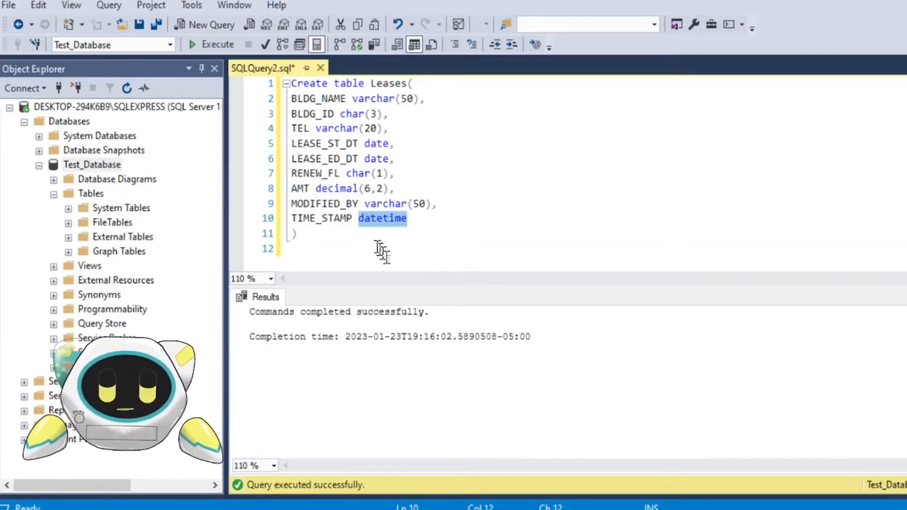
Remove the datetime data type from the TIME_STAMP column, parse the whole Create table statement and read the resulting message
{"action": "key", "text": "BackSpace"}
{"action": "key", "text": "BackSpace"}
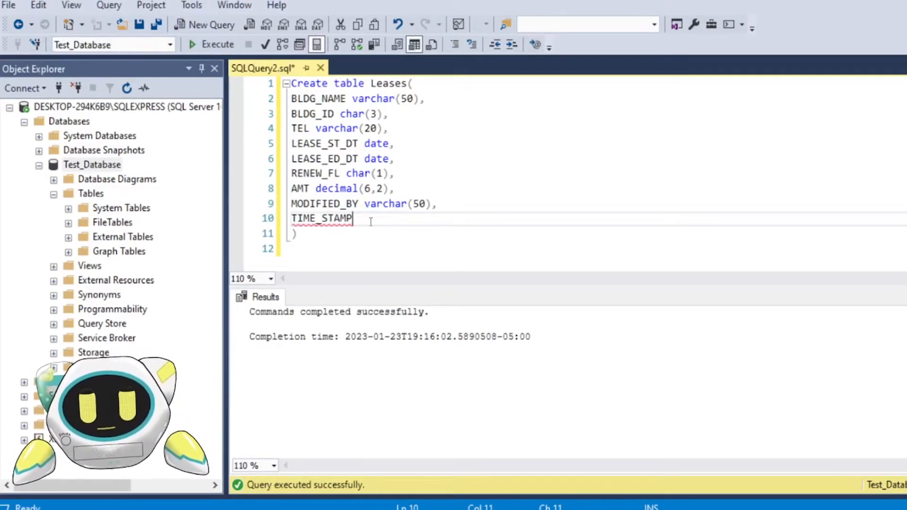
{"action": "mouse_move", "coordinate": [328, 225]}
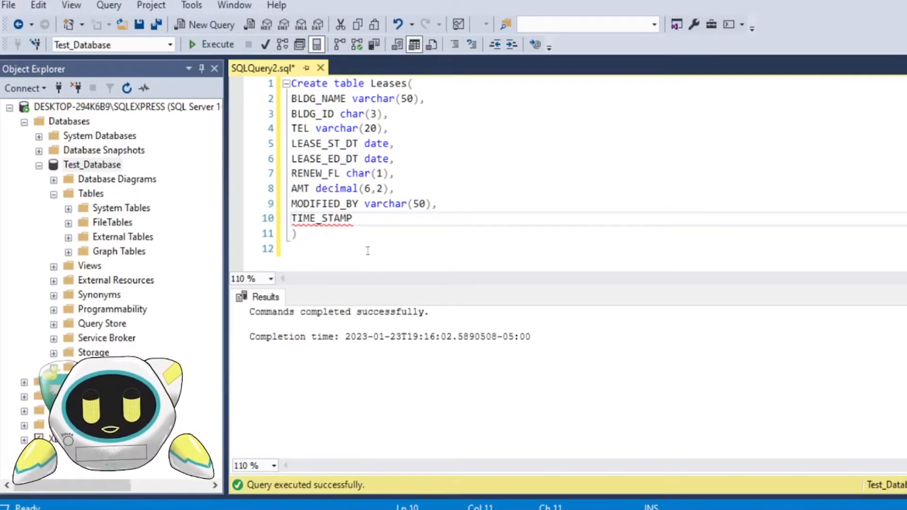
{"action": "left_click_drag", "start_coordinate": [314, 238], "coordinate": [290, 83]}
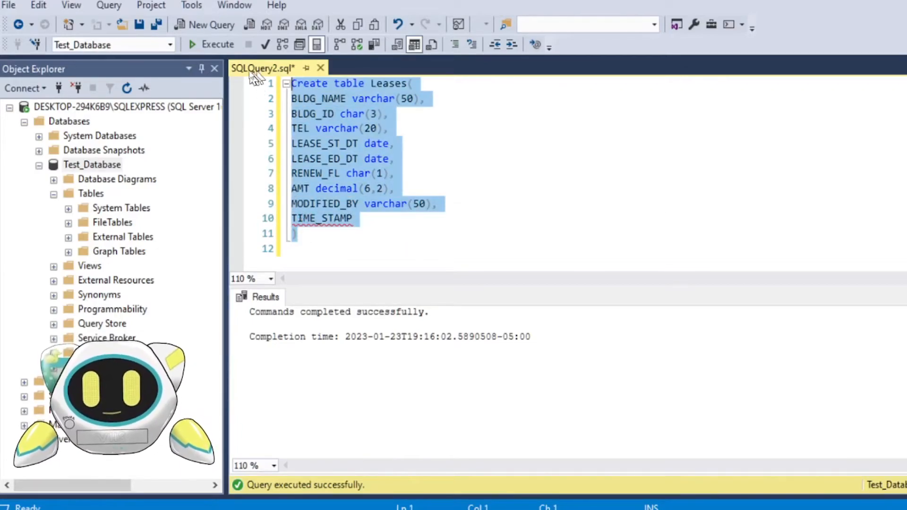
{"action": "left_click", "coordinate": [265, 45]}
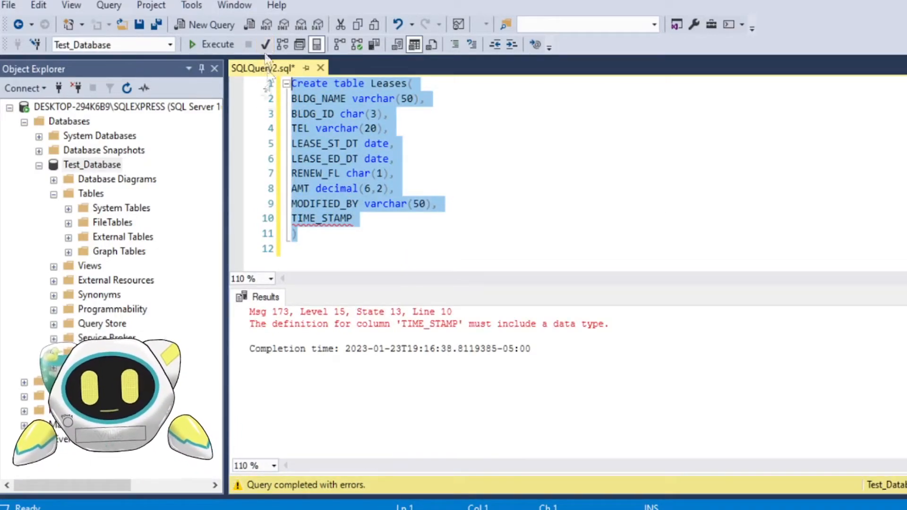
{"action": "left_click_drag", "start_coordinate": [250, 324], "coordinate": [630, 326]}
{"action": "left_click", "coordinate": [511, 348]}
Restore datetime as the TIME_STAMP column's data type and parse the whole Create table Leases statement again
{"action": "left_click", "coordinate": [380, 222]}
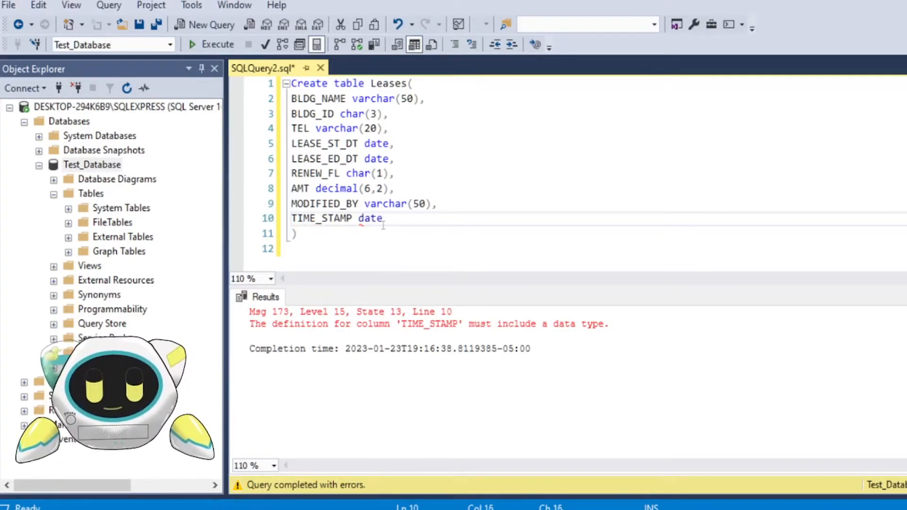
{"action": "left_click", "coordinate": [342, 243]}
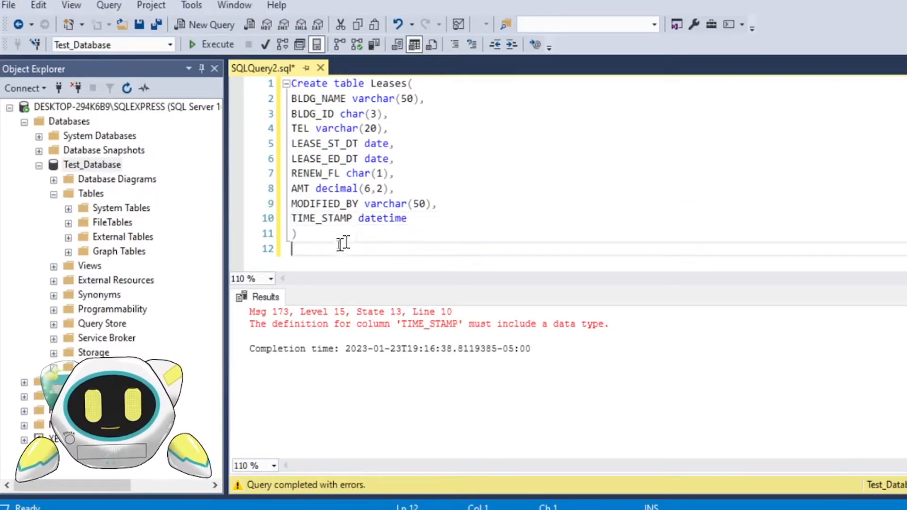
{"action": "left_click_drag", "start_coordinate": [350, 244], "coordinate": [291, 83]}
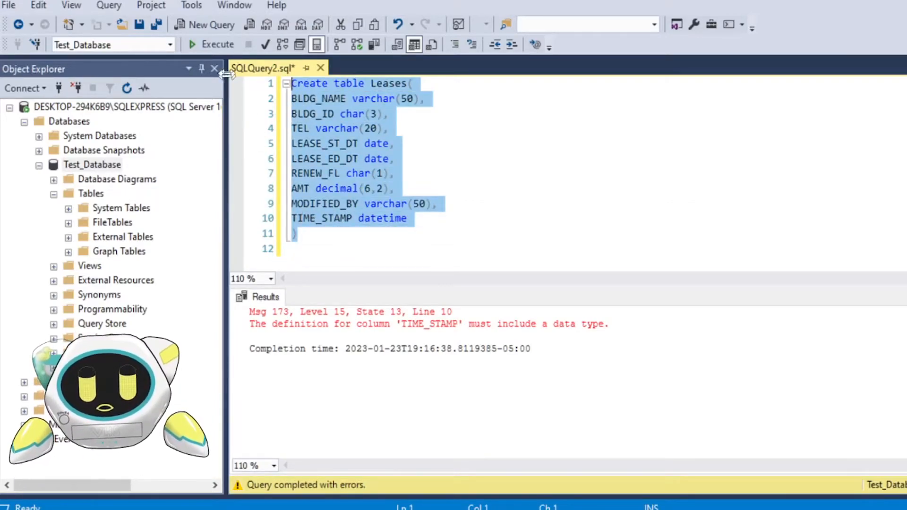
{"action": "left_click", "coordinate": [264, 47]}
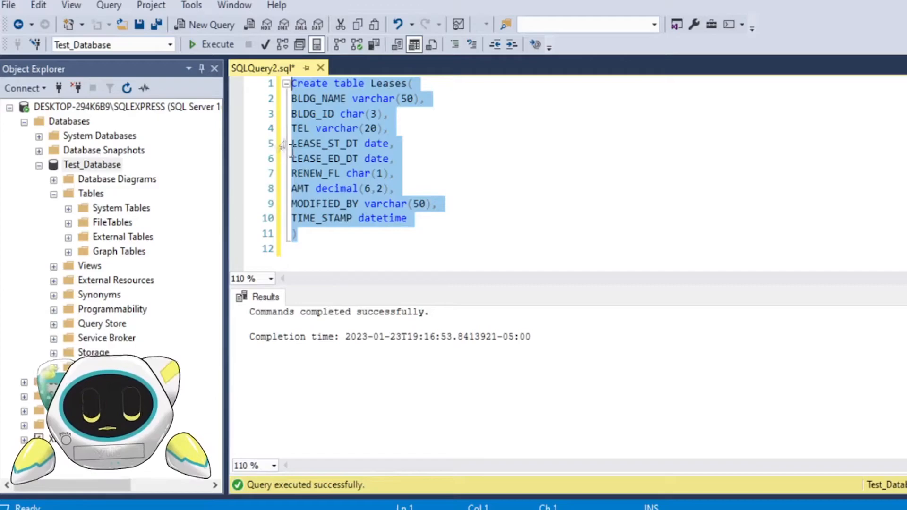
Execute the whole Create table Leases statement and refresh Test_Database, reopening its Tables folder to check for the table
{"action": "left_click_drag", "start_coordinate": [283, 182], "coordinate": [290, 83]}
{"action": "left_click", "coordinate": [207, 50]}
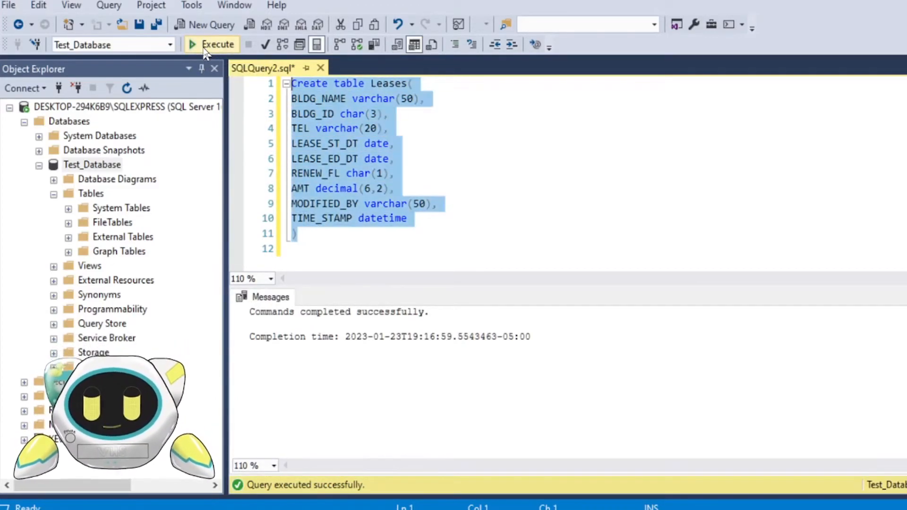
{"action": "left_click", "coordinate": [97, 165]}
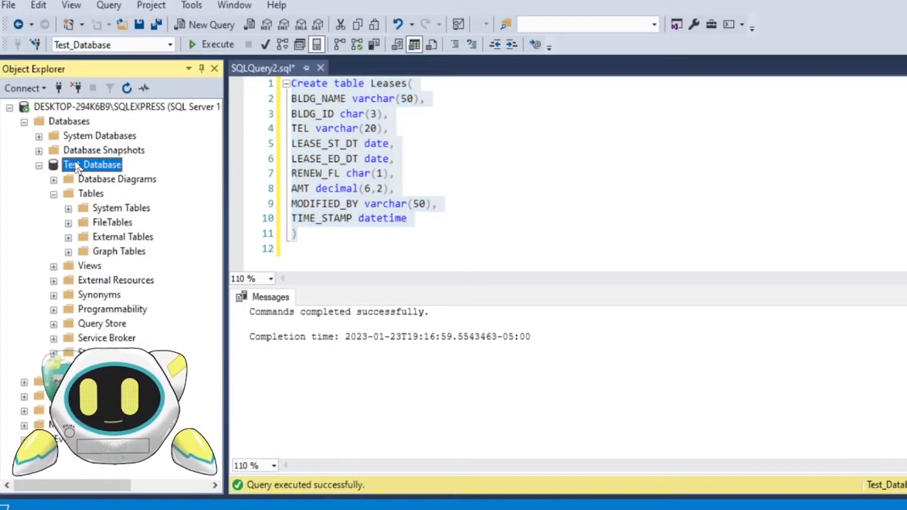
{"action": "left_click", "coordinate": [126, 88]}
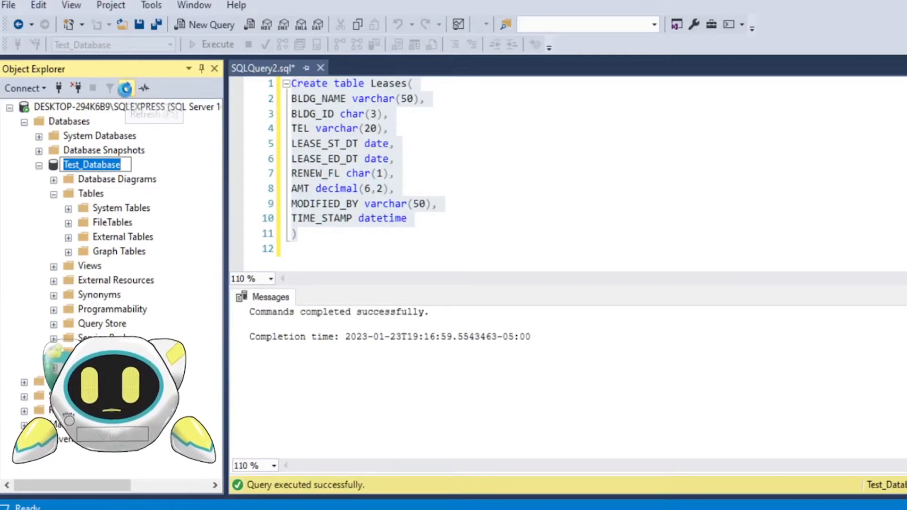
{"action": "left_click", "coordinate": [53, 194]}
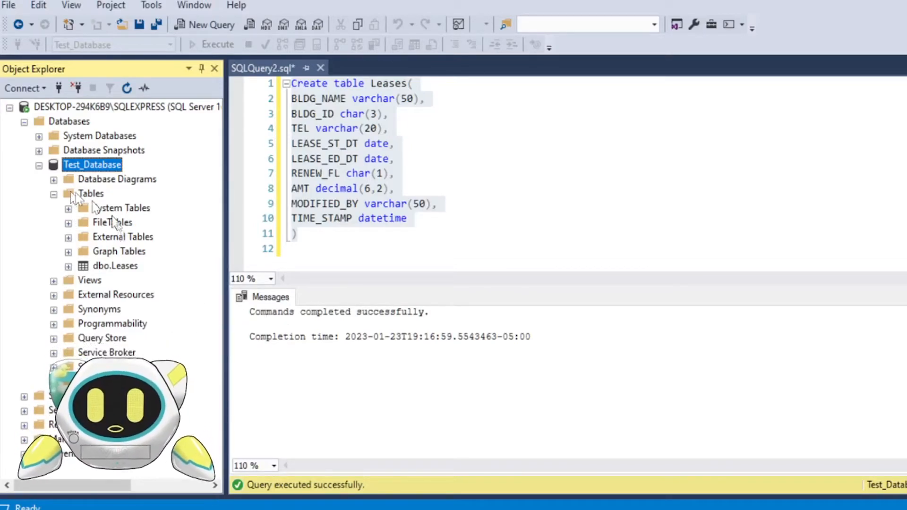
View the top 1000 rows of the dbo.Leases table and close the generated query
{"action": "left_click", "coordinate": [115, 267]}
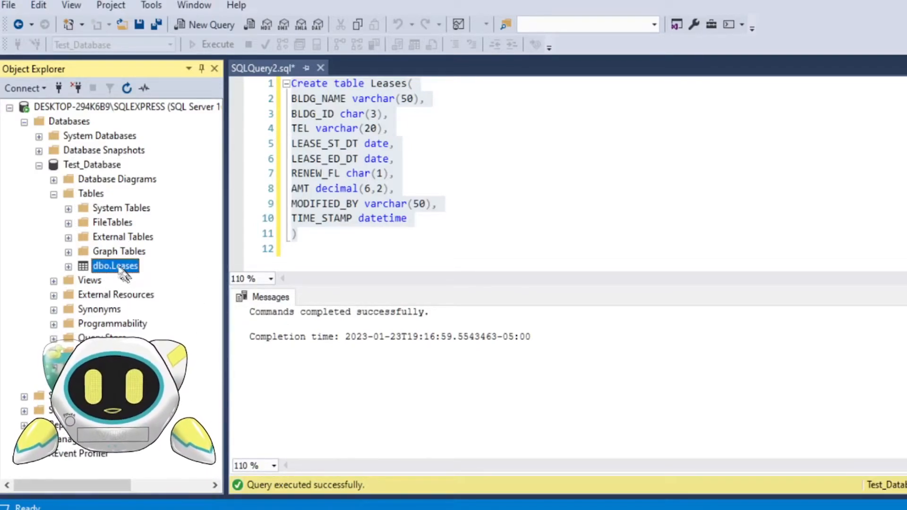
{"action": "right_click", "coordinate": [121, 270]}
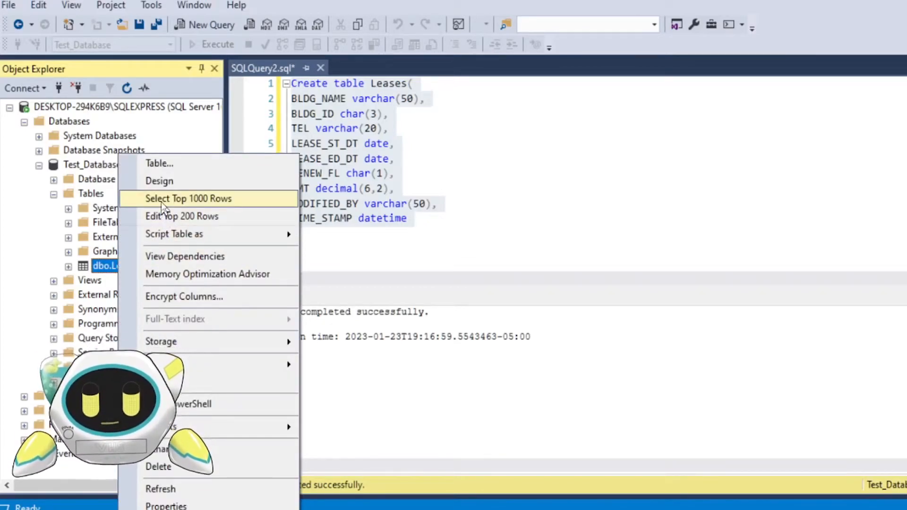
{"action": "right_click", "coordinate": [105, 263]}
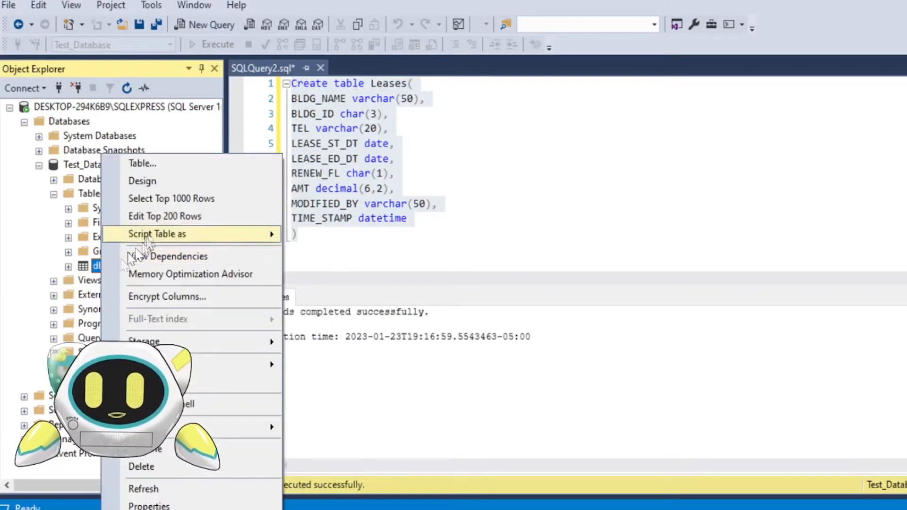
{"action": "left_click", "coordinate": [158, 200]}
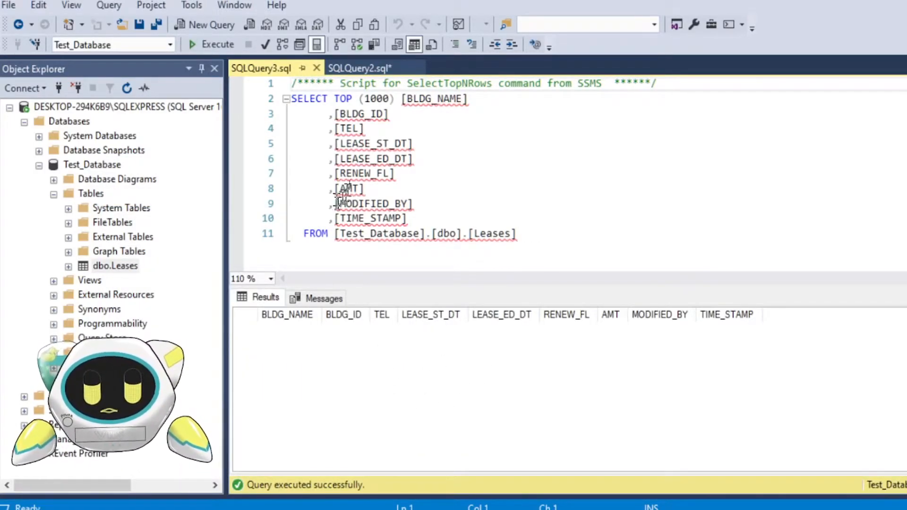
{"action": "left_click", "coordinate": [316, 68]}
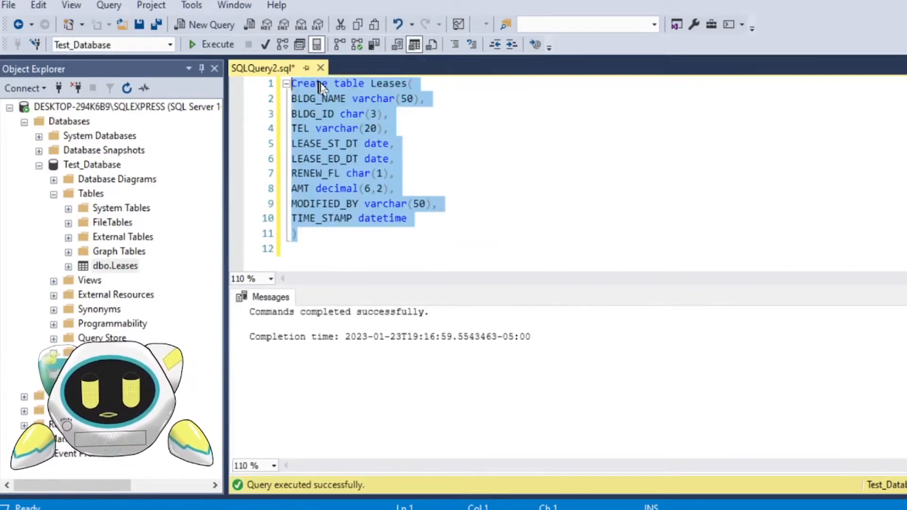
Add blank lines below the Create table statement and highlight the table name Leases in its first line
{"action": "left_click", "coordinate": [352, 239]}
{"action": "key", "text": "Return"}
{"action": "key", "text": "Return"}
{"action": "scroll", "coordinate": [346, 245], "scroll_direction": "up", "scroll_amount": 1}
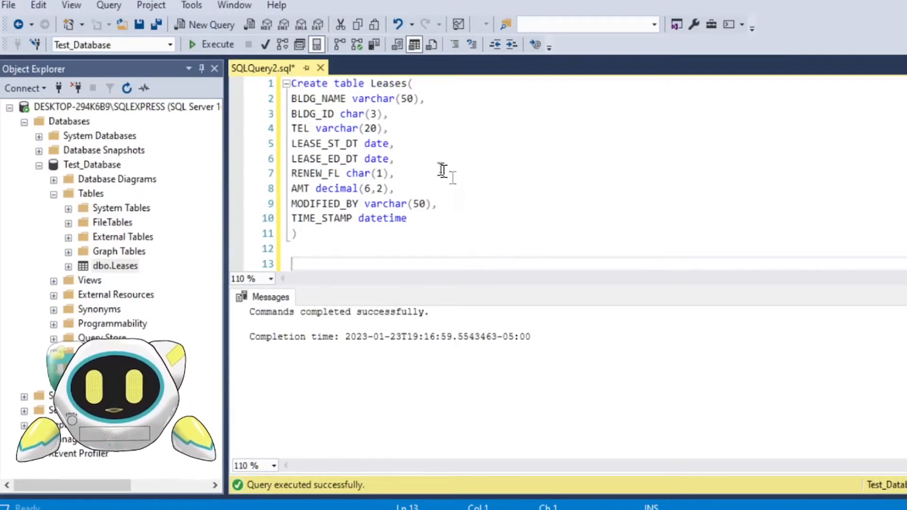
{"action": "left_click", "coordinate": [409, 84]}
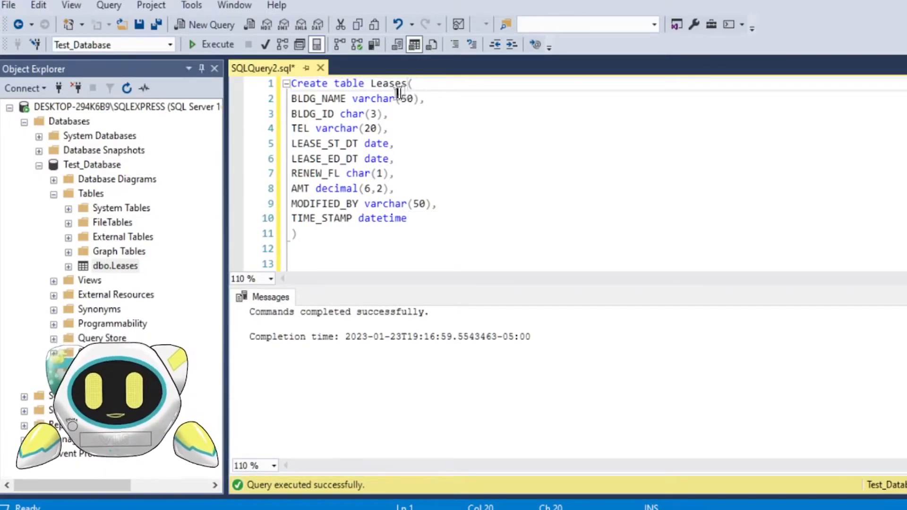
{"action": "left_click_drag", "start_coordinate": [373, 84], "coordinate": [418, 83]}
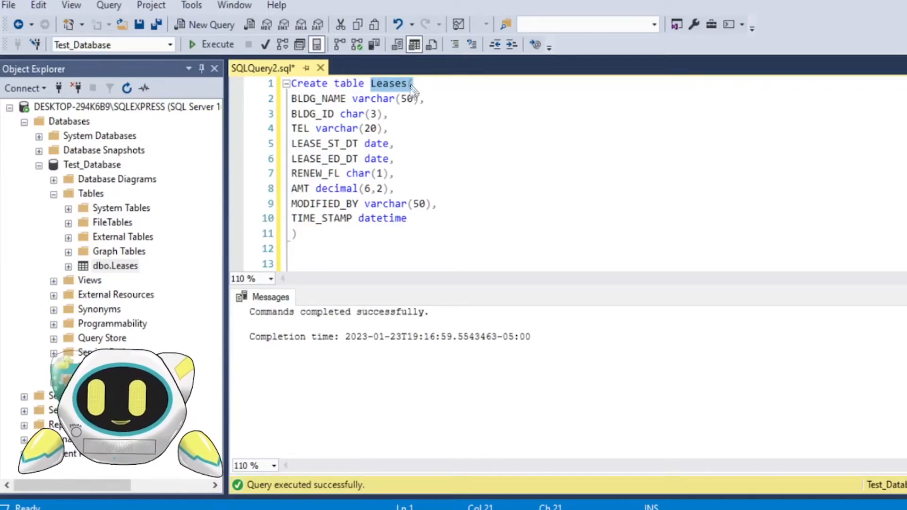
{"action": "left_click", "coordinate": [450, 160]}
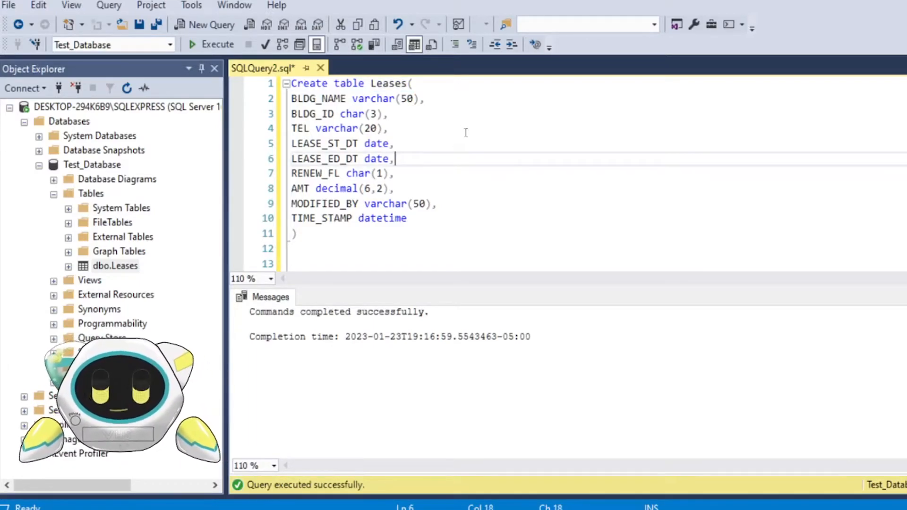
{"action": "left_click", "coordinate": [399, 84]}
{"action": "left_click", "coordinate": [408, 189]}
Write the statement Drop table Leases below the closing parenthesis of the Create table statement, leaving one blank line between
{"action": "left_click", "coordinate": [373, 232]}
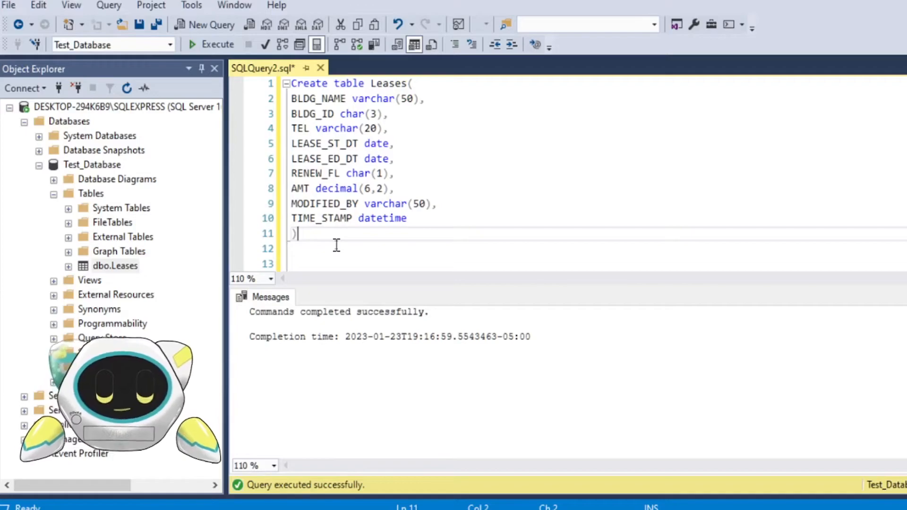
{"action": "key", "text": "Return"}
{"action": "key", "text": "Return"}
{"action": "scroll", "coordinate": [336, 245], "scroll_direction": "down", "scroll_amount": 2}
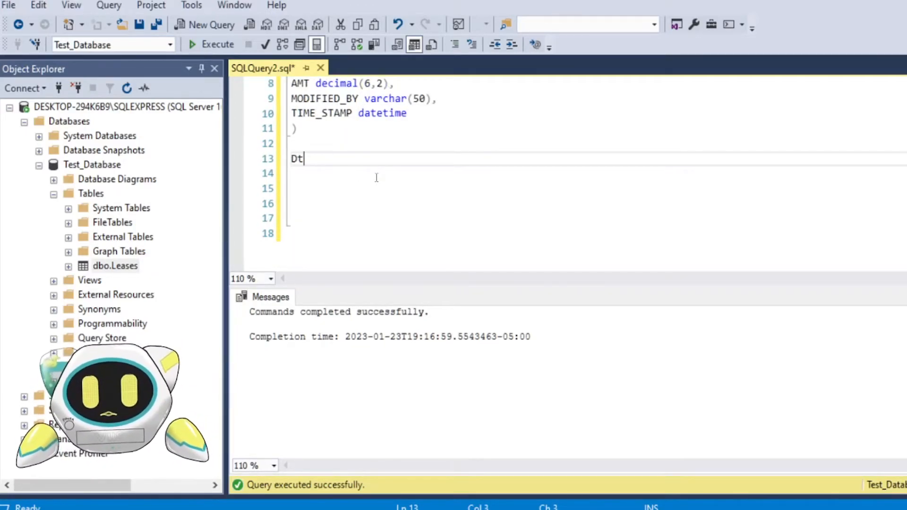
{"action": "type", "text": "Drop table "}
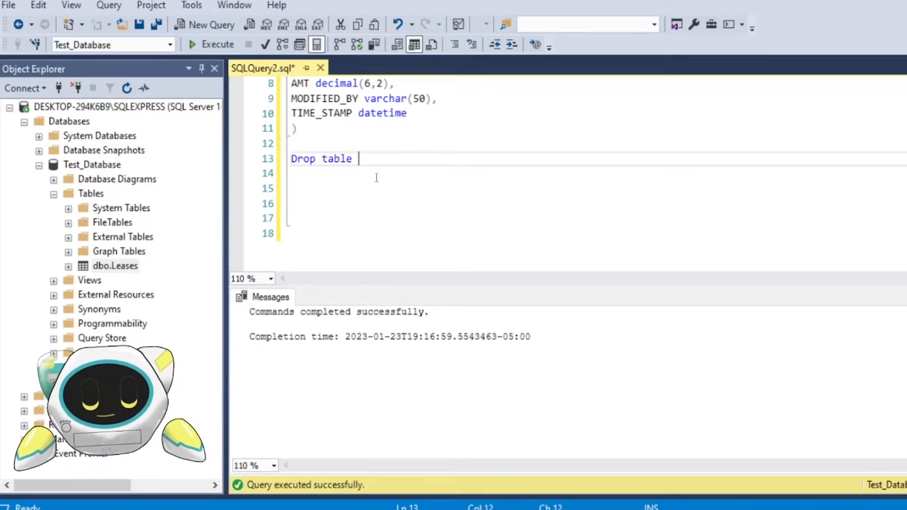
{"action": "type", "text": "Leases"}
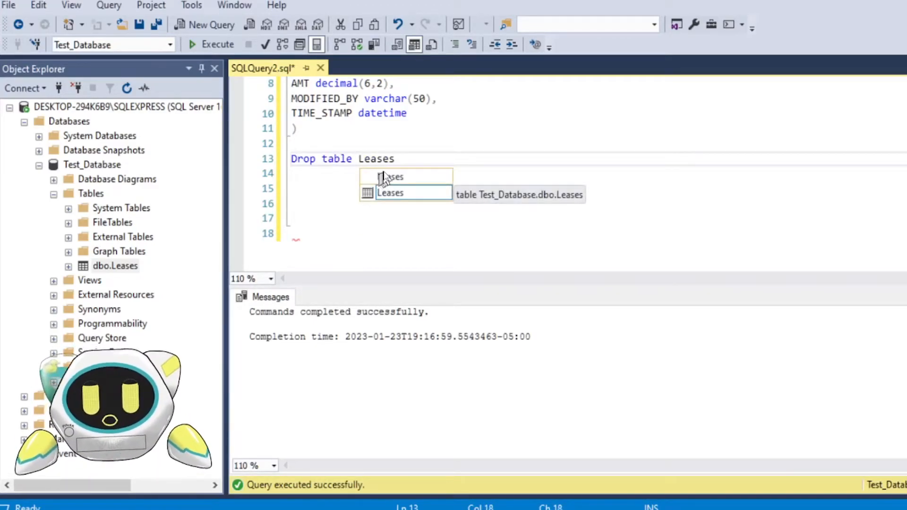
{"action": "double_click", "coordinate": [405, 194]}
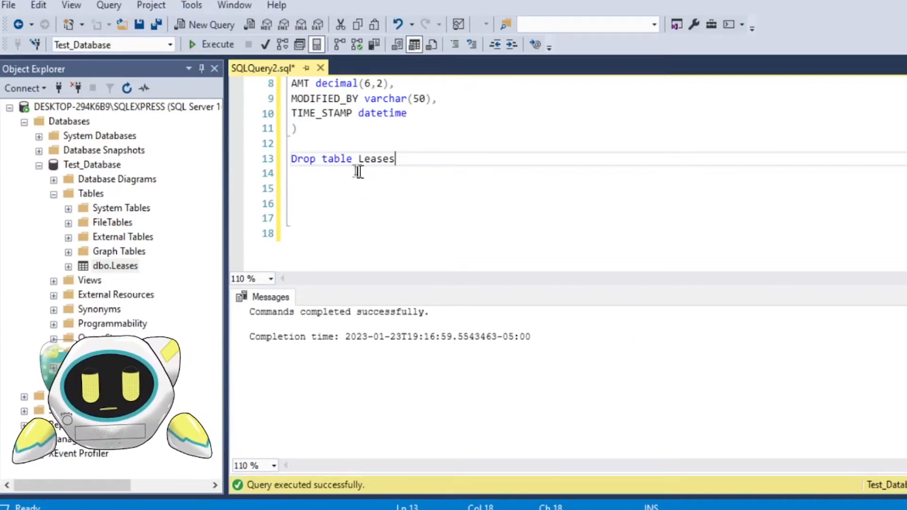
Write Select * from Leases below the Drop table statement and execute only that Select statement
{"action": "left_click", "coordinate": [370, 185]}
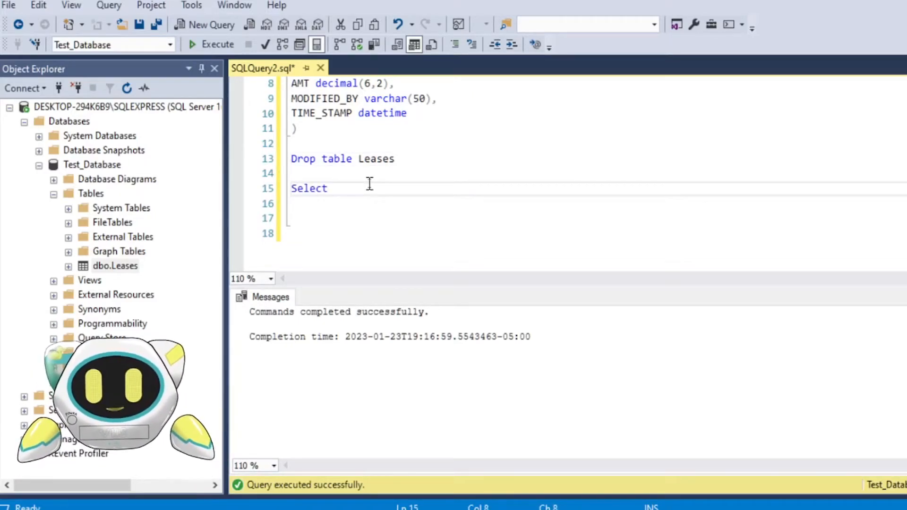
{"action": "type", "text": "Select * from Leases"}
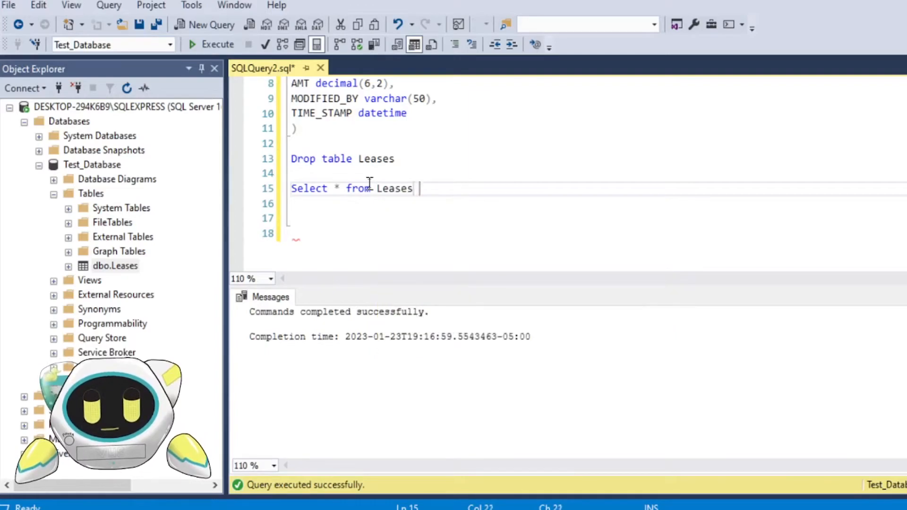
{"action": "key", "text": "Return"}
{"action": "left_click_drag", "start_coordinate": [344, 203], "coordinate": [284, 187]}
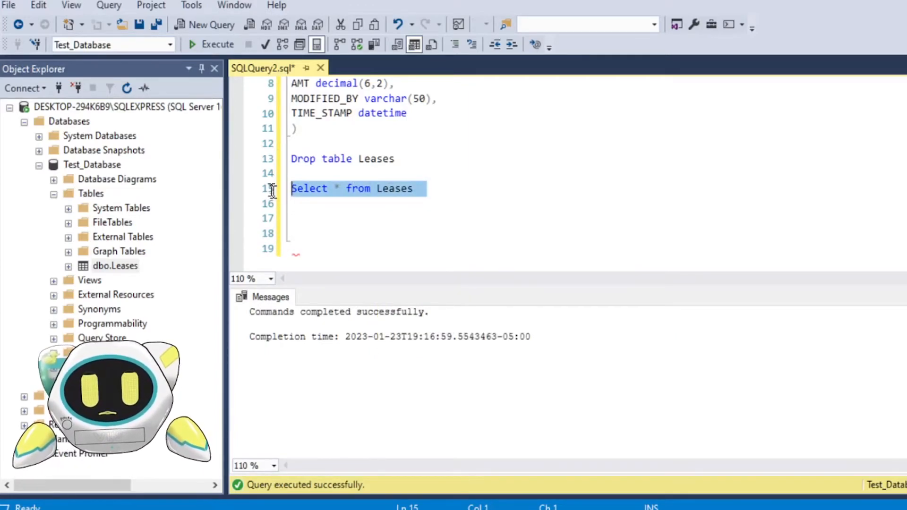
{"action": "left_click", "coordinate": [213, 44]}
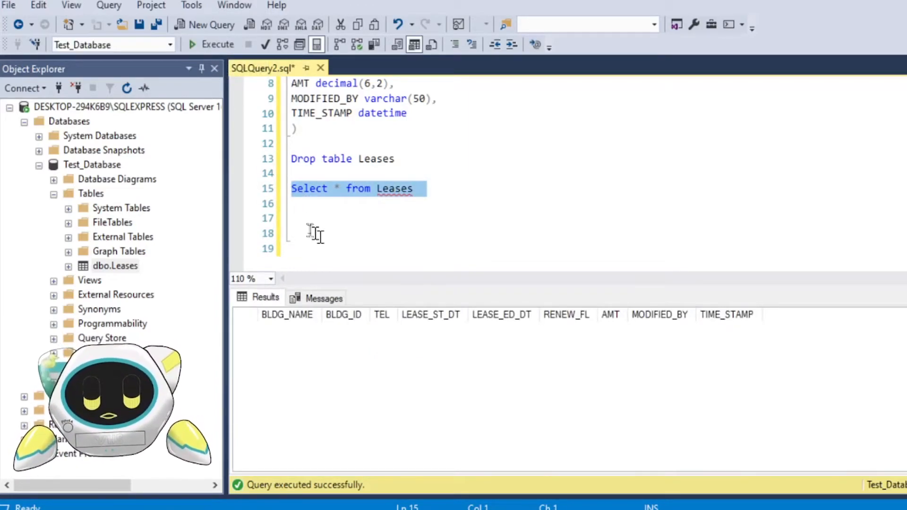
Highlight the Select * from Leases statement, examine its results grid, and select the Drop table Leases statement
{"action": "left_click", "coordinate": [309, 205]}
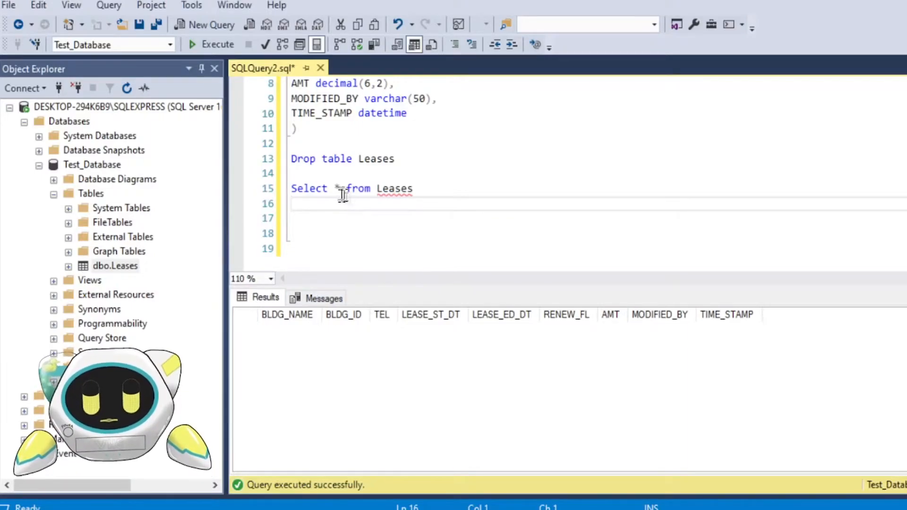
{"action": "left_click_drag", "start_coordinate": [431, 188], "coordinate": [252, 188]}
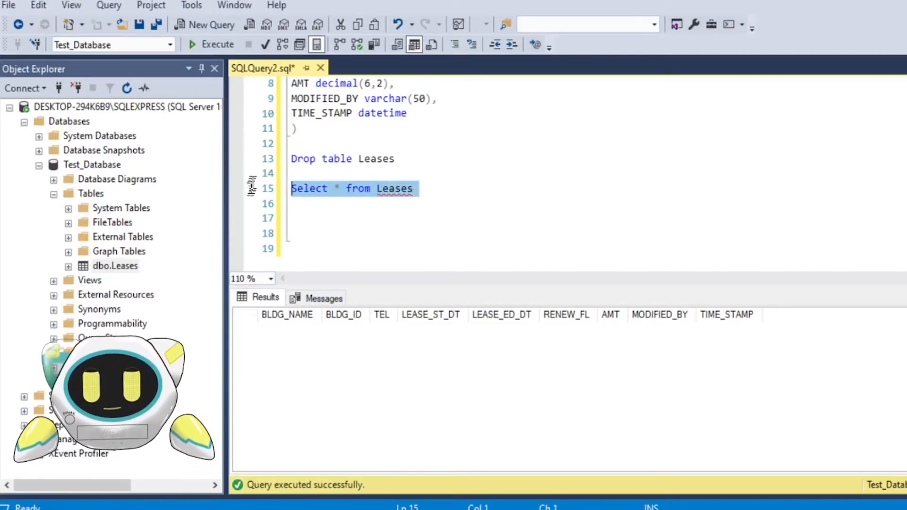
{"action": "left_click", "coordinate": [277, 339]}
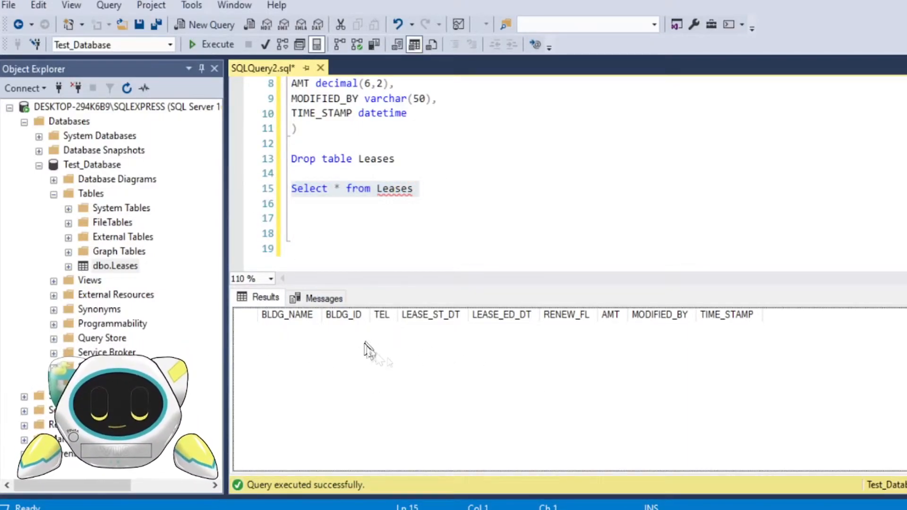
{"action": "left_click", "coordinate": [349, 190]}
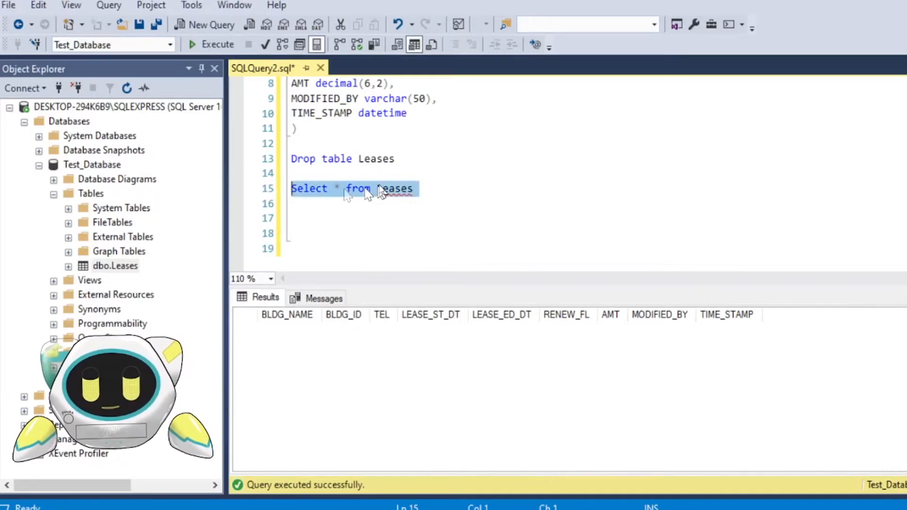
{"action": "left_click_drag", "start_coordinate": [405, 158], "coordinate": [280, 157]}
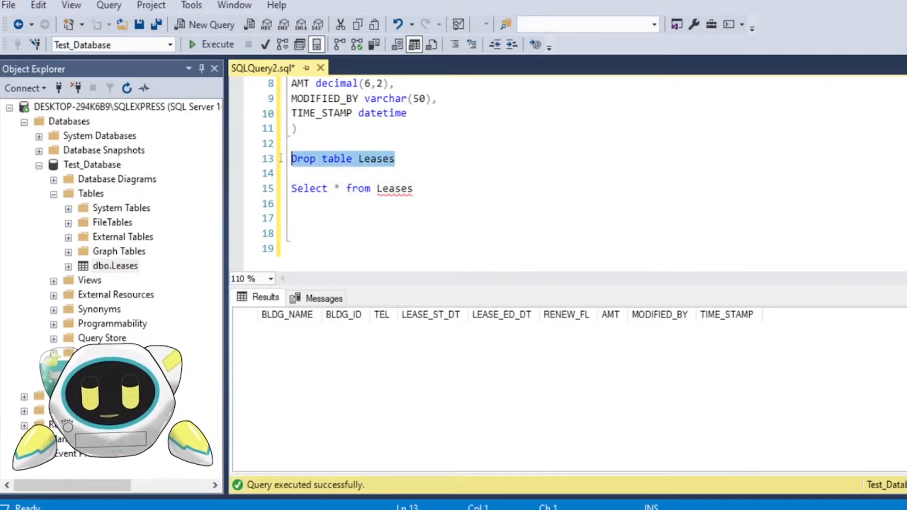
Execute the selected Drop table Leases statement, and check its effect by refreshing Test_Database and expanding its Tables folder
{"action": "left_click", "coordinate": [217, 45]}
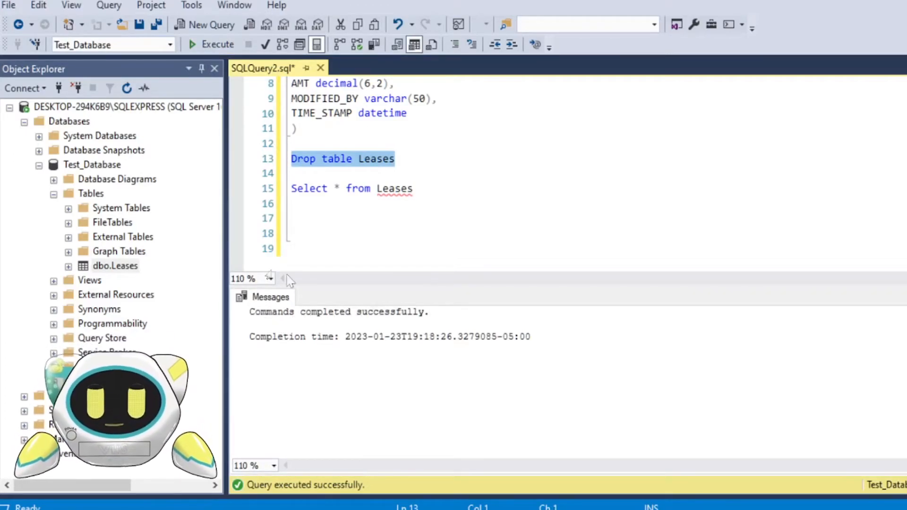
{"action": "left_click", "coordinate": [107, 164]}
{"action": "left_click", "coordinate": [127, 88]}
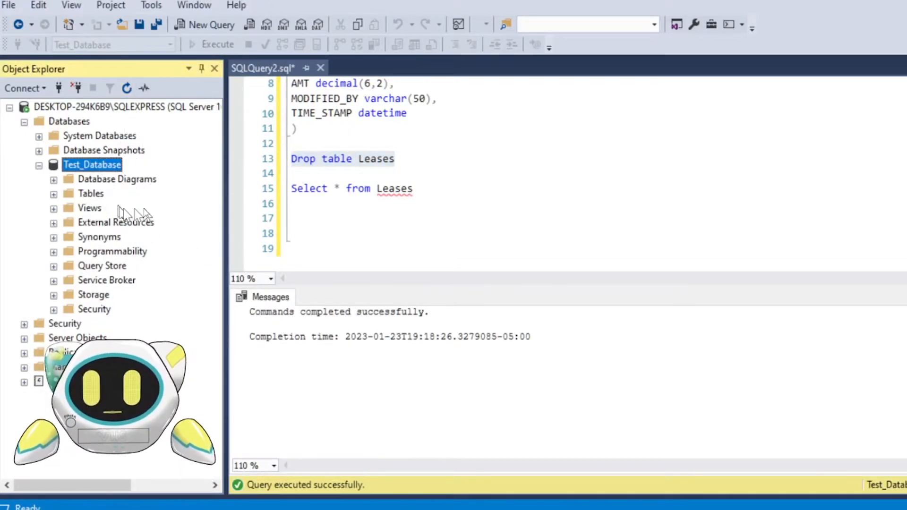
{"action": "left_click", "coordinate": [53, 194]}
Execute only the Select * from Leases statement to check whether the dropped table can still be queried
{"action": "left_click_drag", "start_coordinate": [319, 204], "coordinate": [284, 173]}
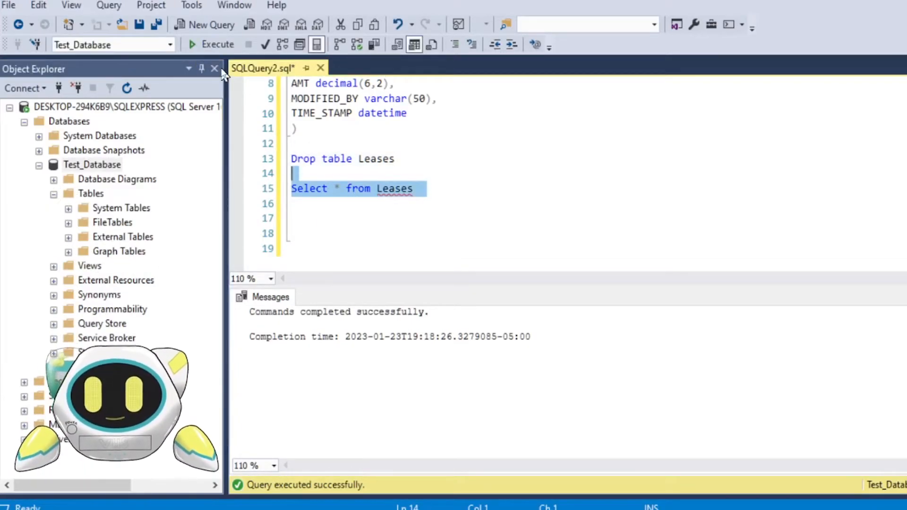
{"action": "left_click", "coordinate": [212, 43]}
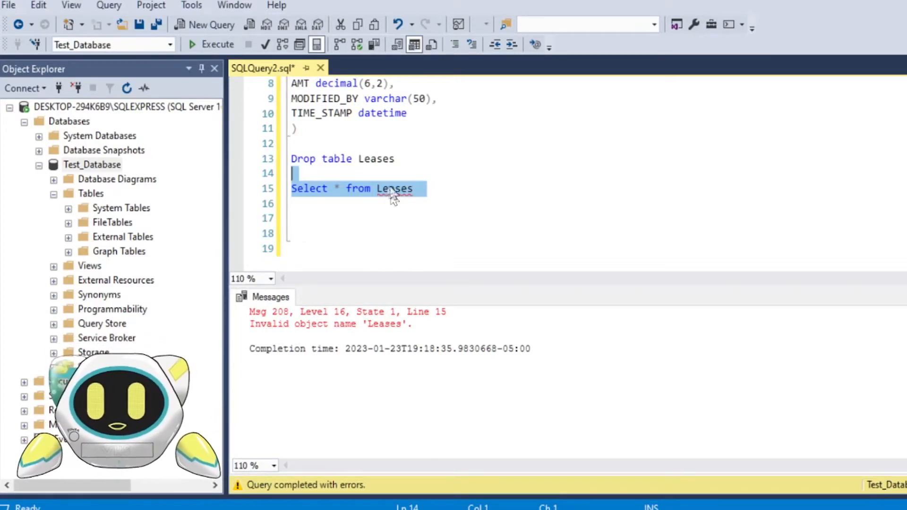
{"action": "left_click", "coordinate": [334, 188]}
Recreate the Leases table by executing only the Create table statement, from its first line to the closing parenthesis
{"action": "scroll", "coordinate": [334, 189], "scroll_direction": "up", "scroll_amount": 3}
{"action": "left_click", "coordinate": [321, 239]}
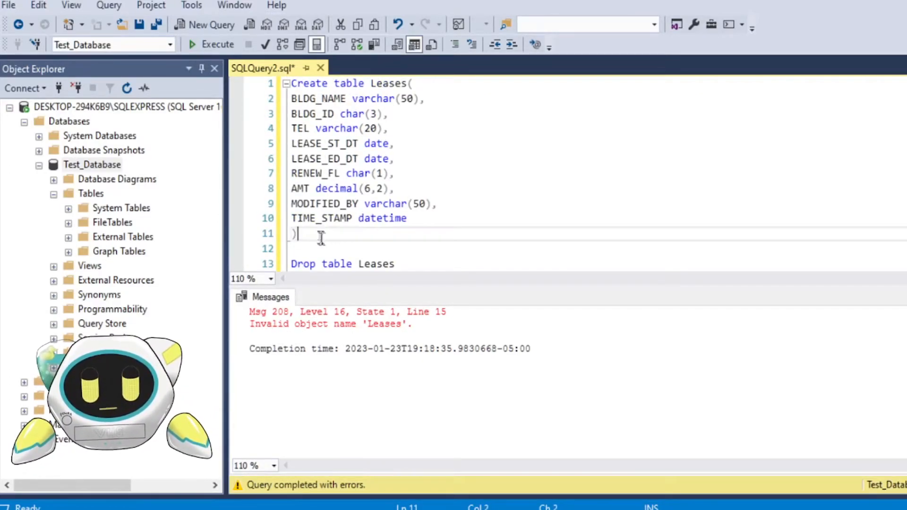
{"action": "left_click_drag", "start_coordinate": [322, 239], "coordinate": [291, 83]}
{"action": "left_click", "coordinate": [213, 44]}
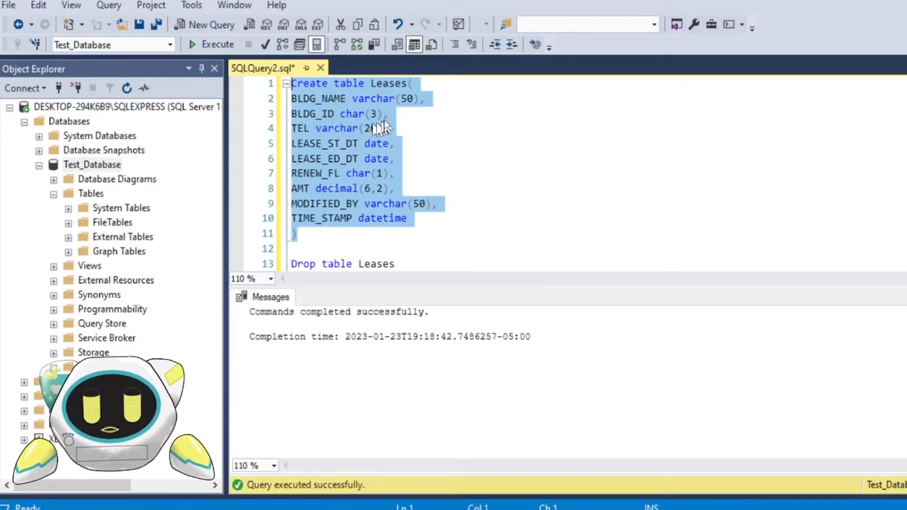
Query the recreated Leases table by executing only the Select * from Leases statement
{"action": "scroll", "coordinate": [378, 128], "scroll_direction": "down", "scroll_amount": 3}
{"action": "left_click_drag", "start_coordinate": [427, 159], "coordinate": [291, 158]}
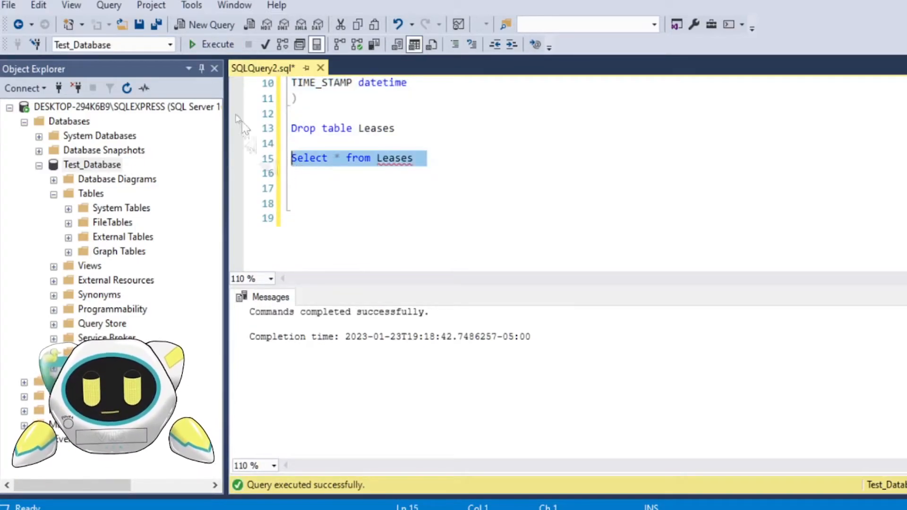
{"action": "left_click", "coordinate": [196, 44]}
Refresh Test_Database, highlight the whole Create table statement in the query, and expand the database's Tables folder to check for dbo.Leases
{"action": "left_click", "coordinate": [93, 165]}
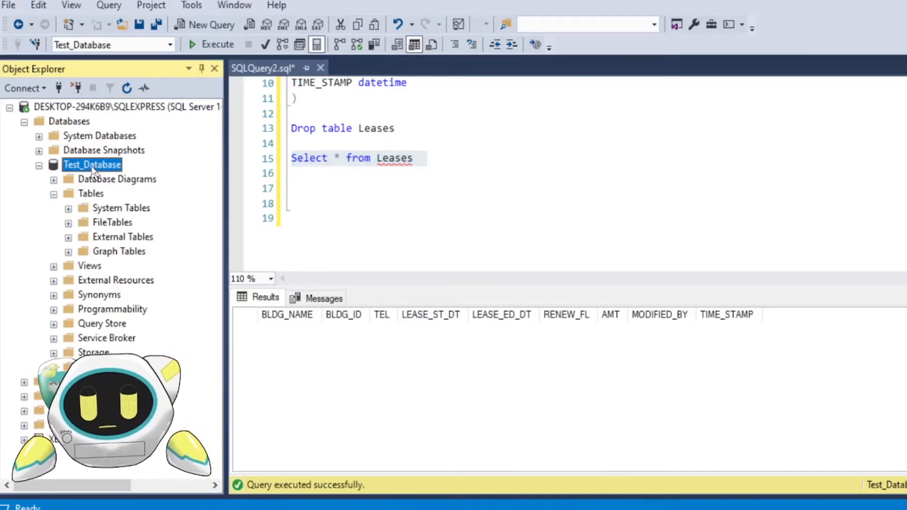
{"action": "left_click", "coordinate": [126, 88]}
{"action": "left_click", "coordinate": [324, 188]}
{"action": "scroll", "coordinate": [342, 198], "scroll_direction": "up", "scroll_amount": 3}
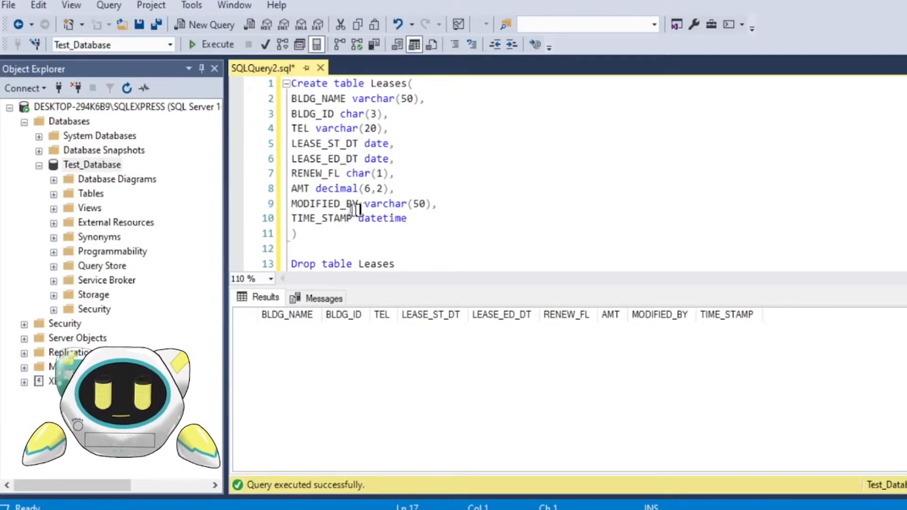
{"action": "left_click_drag", "start_coordinate": [316, 235], "coordinate": [288, 83]}
{"action": "left_click", "coordinate": [53, 194]}
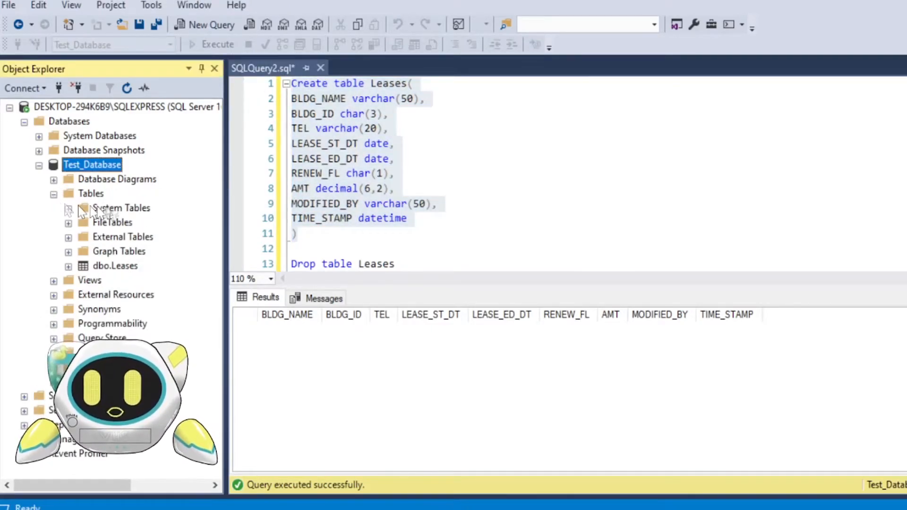
{"action": "left_click", "coordinate": [94, 194]}
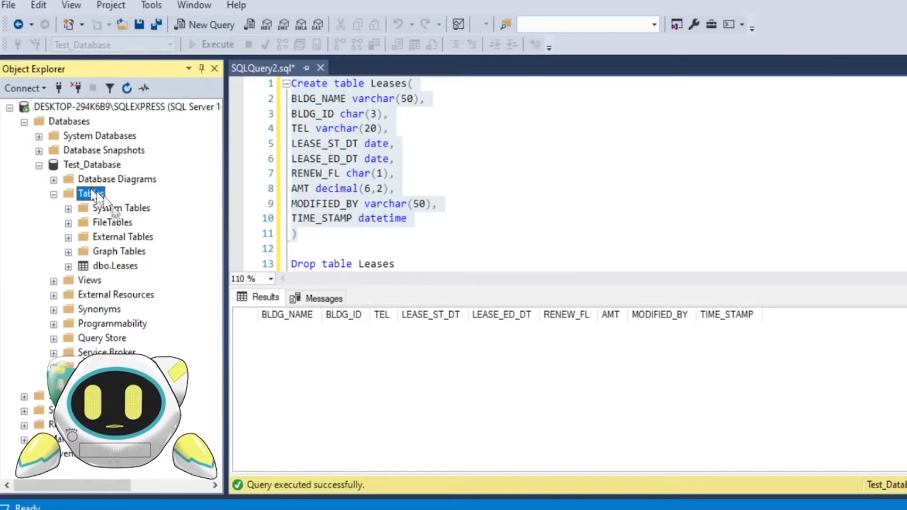
Script the dbo.Leases table as CREATE into a new query editor window
{"action": "right_click", "coordinate": [111, 266]}
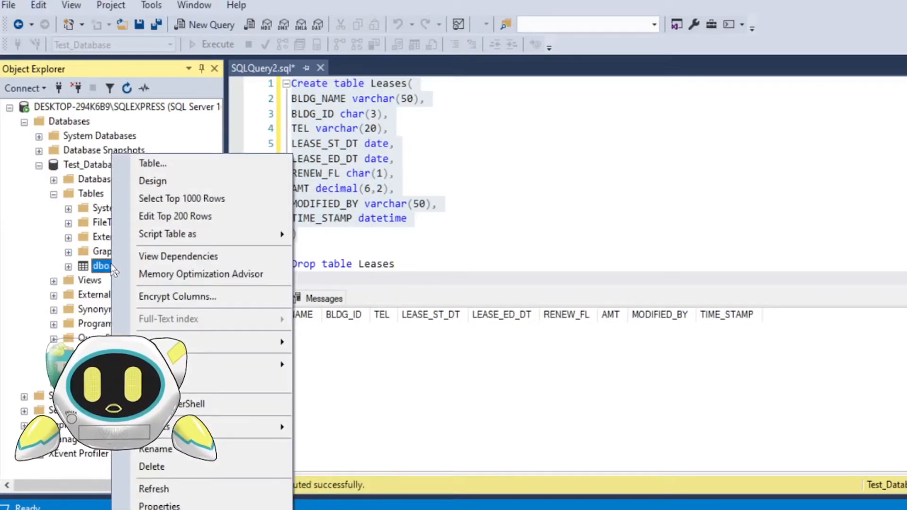
{"action": "mouse_move", "coordinate": [220, 240]}
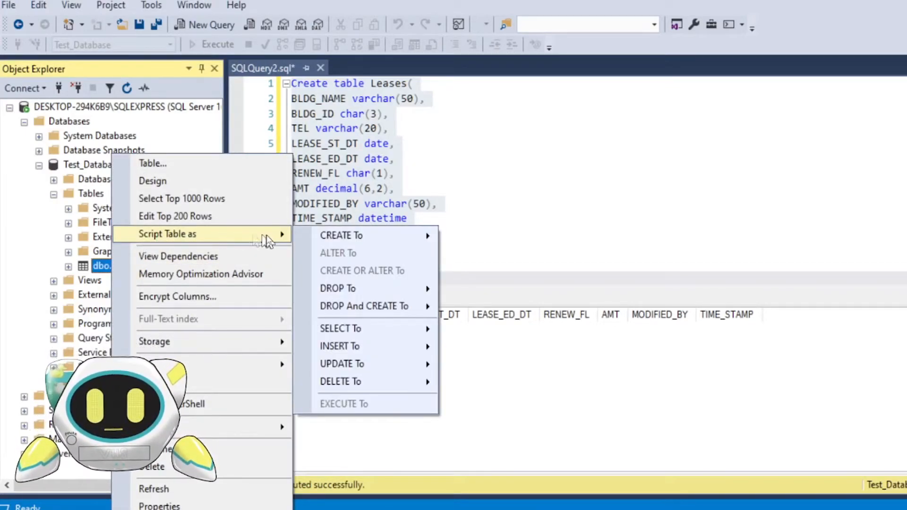
{"action": "mouse_move", "coordinate": [397, 238]}
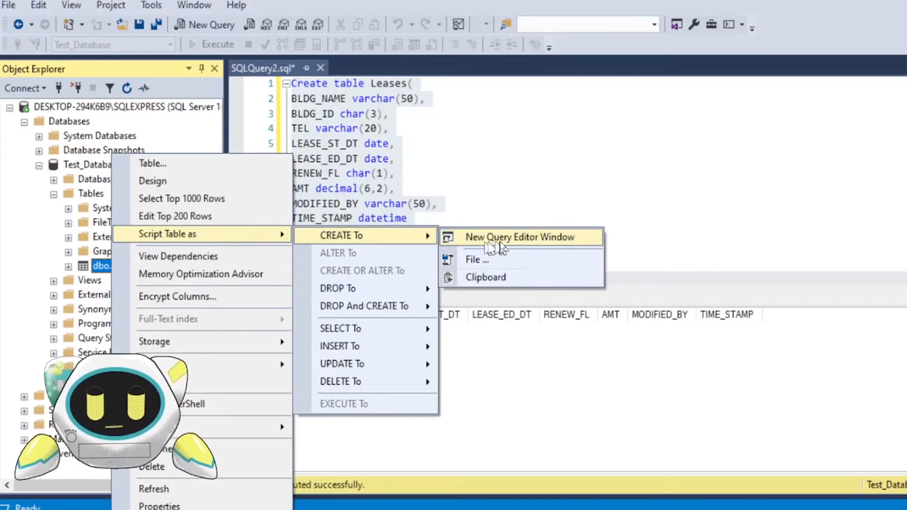
{"action": "left_click", "coordinate": [527, 238]}
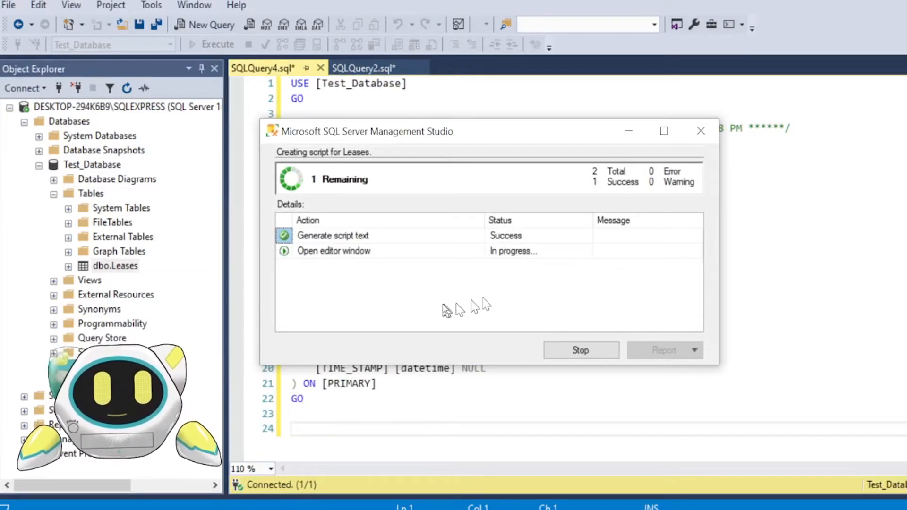
Examine the generated CREATE TABLE script for Leases, highlighting the full statement and the NULL settings of its first columns
{"action": "left_click_drag", "start_coordinate": [291, 233], "coordinate": [452, 392]}
{"action": "left_click", "coordinate": [451, 395]}
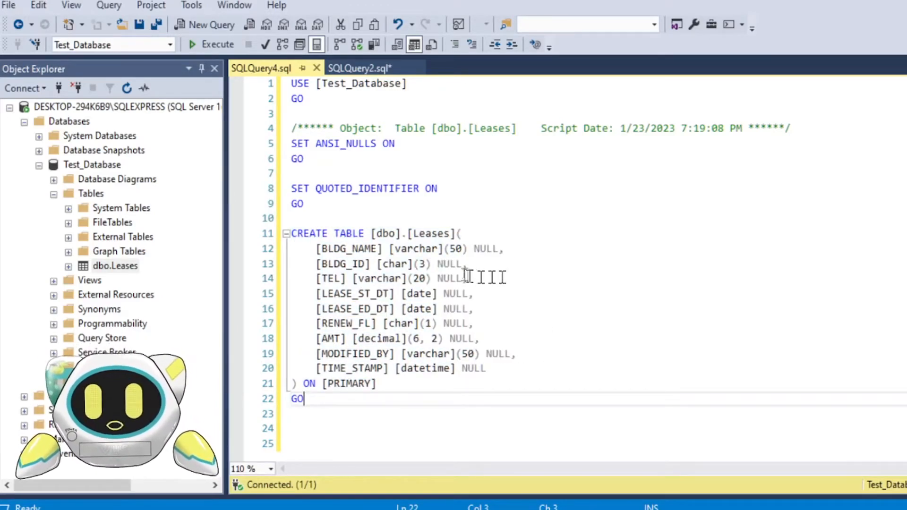
{"action": "left_click_drag", "start_coordinate": [474, 249], "coordinate": [506, 248]}
{"action": "left_click_drag", "start_coordinate": [437, 267], "coordinate": [506, 250]}
{"action": "left_click", "coordinate": [463, 291]}
{"action": "left_click", "coordinate": [498, 281]}
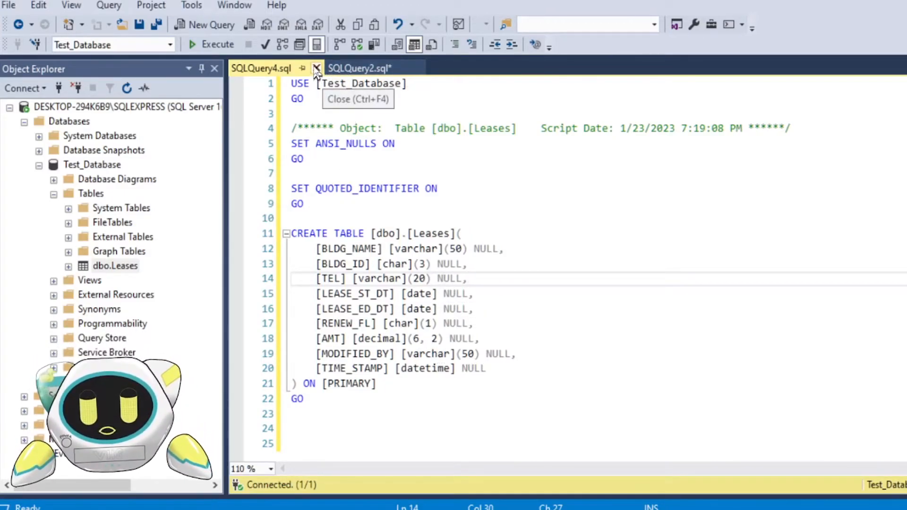
Close the generated table script and SQLQuery2.sql, discarding the unsaved changes to SQLQuery2.sql
{"action": "left_click", "coordinate": [317, 70]}
{"action": "left_click", "coordinate": [341, 244]}
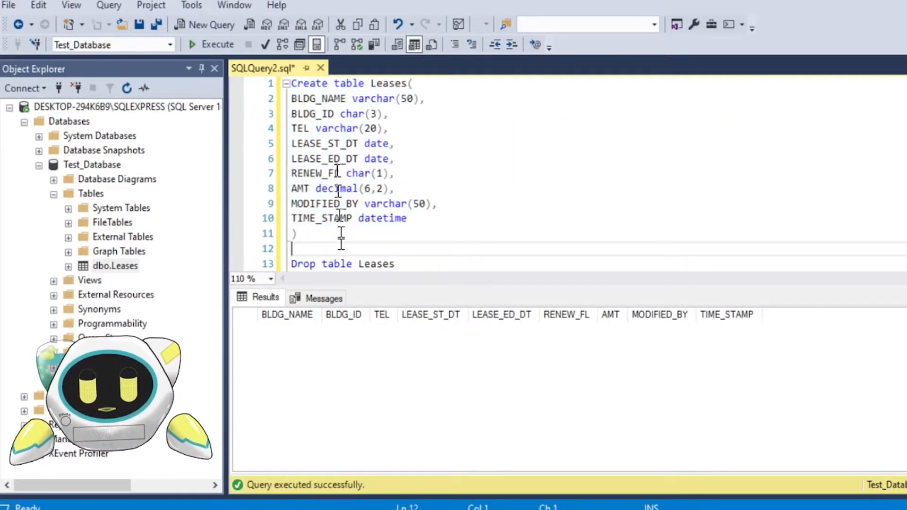
{"action": "left_click", "coordinate": [320, 67]}
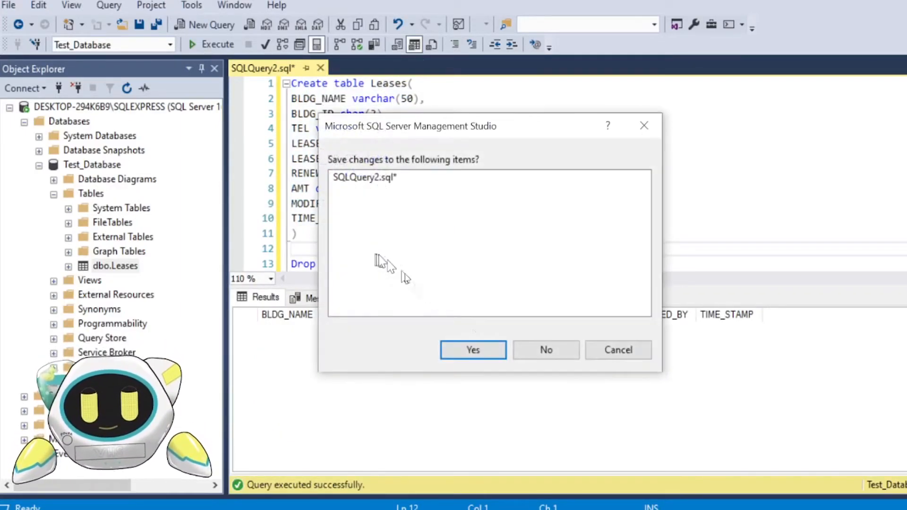
{"action": "left_click", "coordinate": [547, 351]}
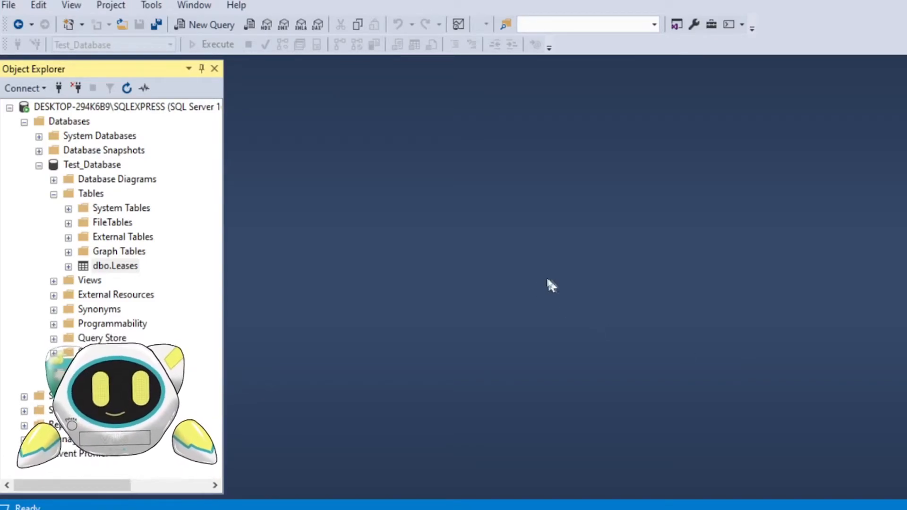
Switch to the Excel workbook and create a copy of Sheet1 placed at the end of ExcelExample.xlsx
{"action": "mouse_move", "coordinate": [321, 509]}
{"action": "left_click", "coordinate": [259, 473]}
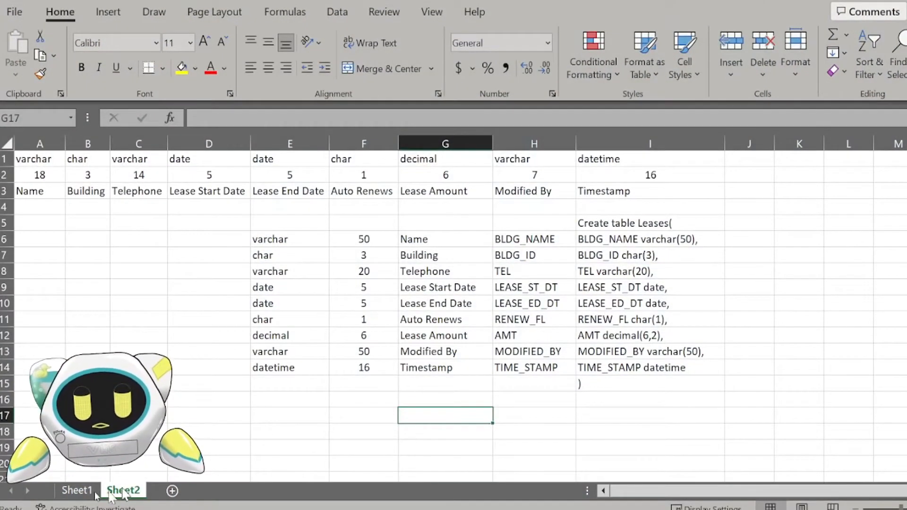
{"action": "left_click", "coordinate": [78, 491]}
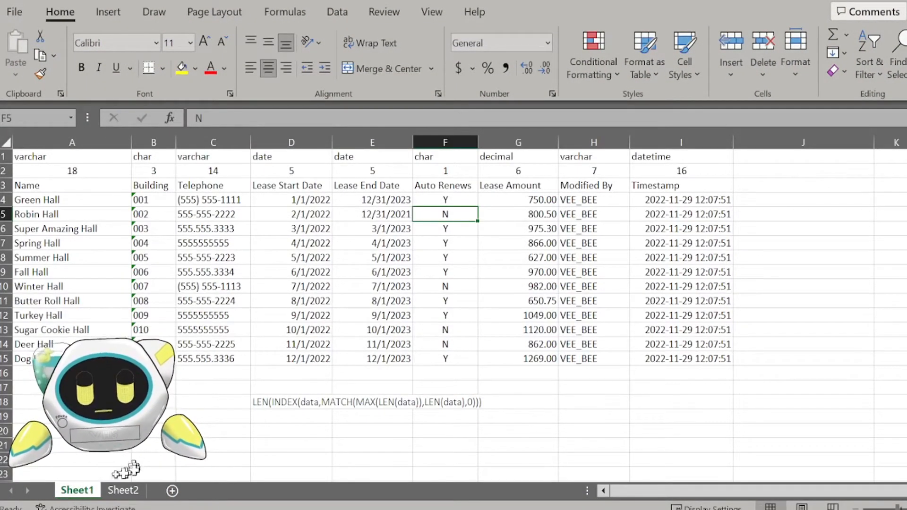
{"action": "right_click", "coordinate": [78, 493]}
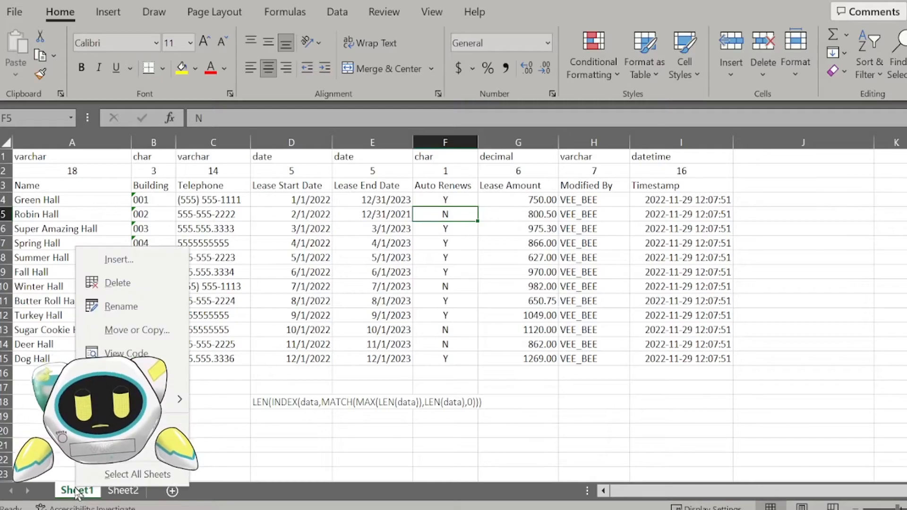
{"action": "left_click", "coordinate": [137, 330]}
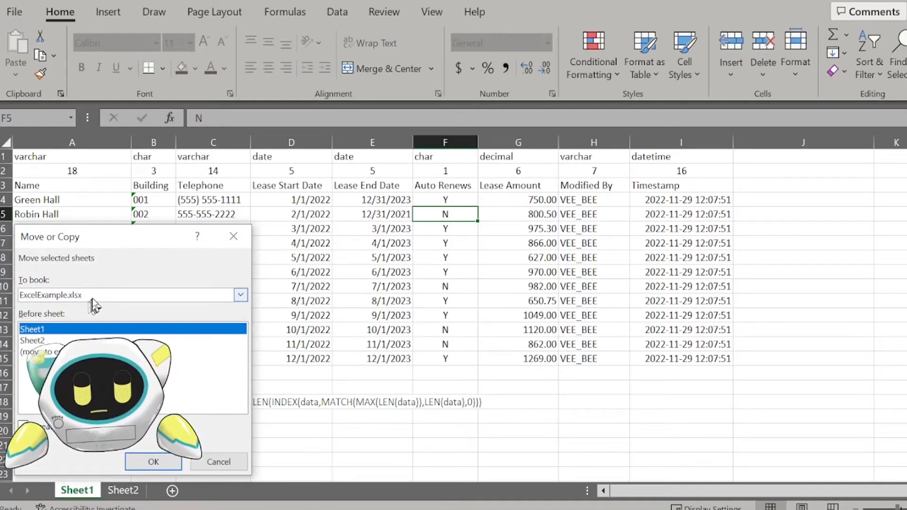
{"action": "left_click", "coordinate": [43, 352]}
{"action": "left_click", "coordinate": [23, 426]}
{"action": "left_click", "coordinate": [137, 465]}
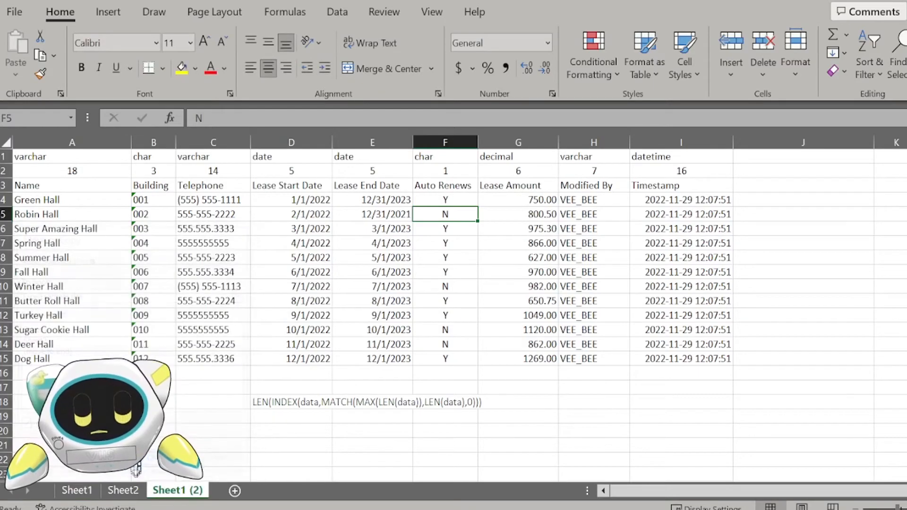
Rename the copied sheet Sheet1 (2) as IMPORT
{"action": "double_click", "coordinate": [186, 492]}
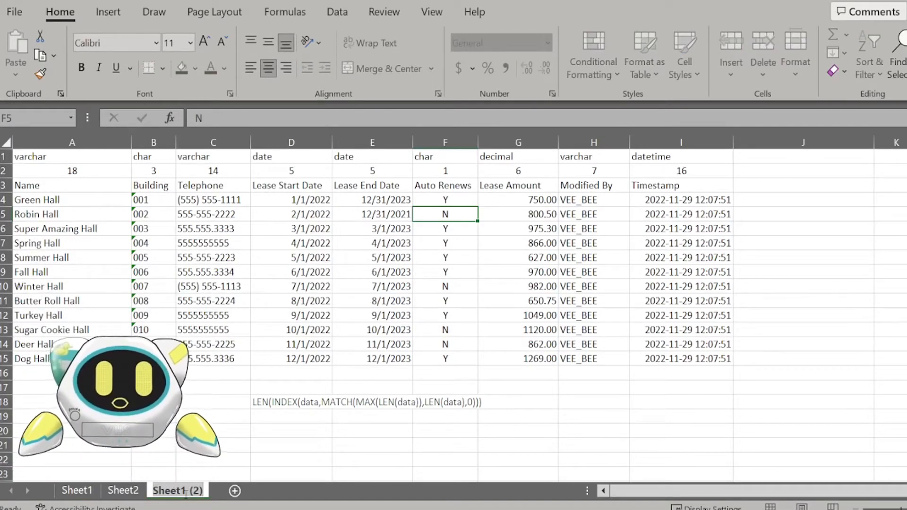
{"action": "type", "text": "IMPORT"}
{"action": "key", "text": "Return"}
Clear the LEN(INDEX(...)) formula note in row 18 of the IMPORT sheet
{"action": "left_click_drag", "start_coordinate": [261, 405], "coordinate": [553, 407]}
{"action": "key", "text": "Delete"}
{"action": "left_click", "coordinate": [379, 405]}
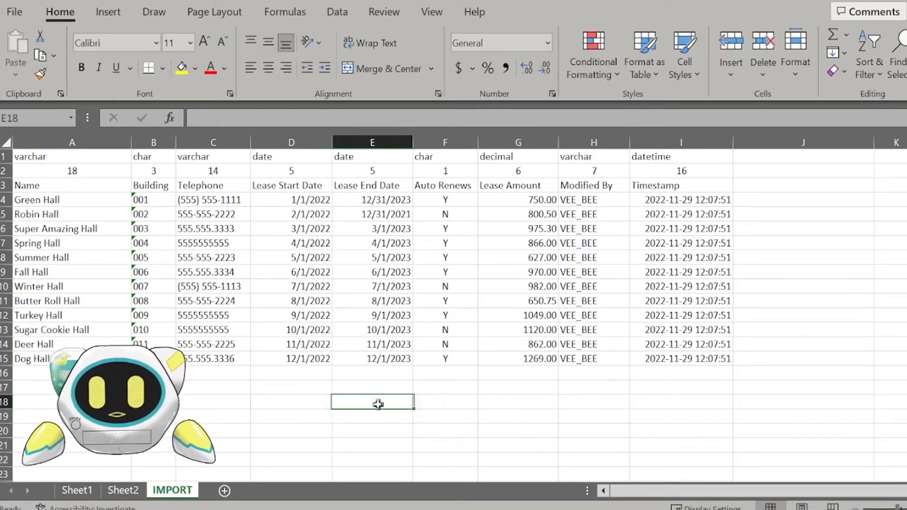
{"action": "left_click", "coordinate": [232, 404]}
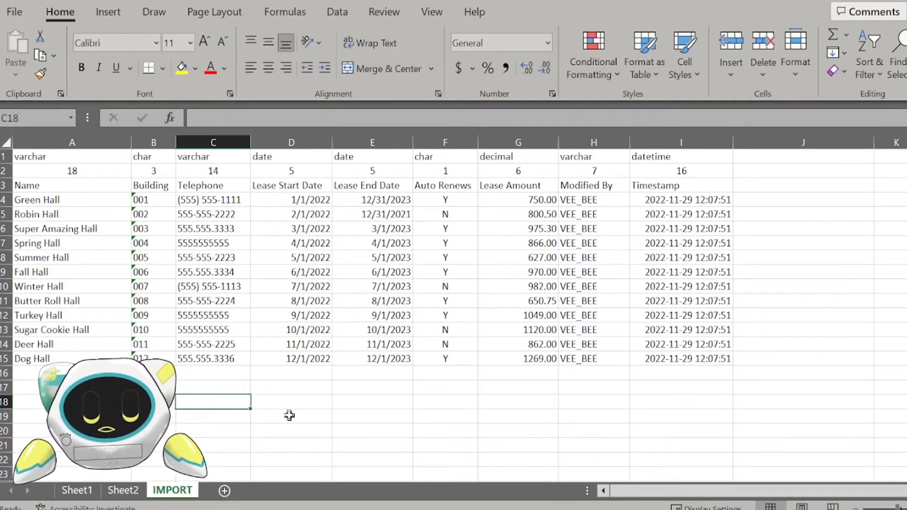
Delete rows 1 and 2, holding the data types and lengths, so the column headers start the IMPORT sheet
{"action": "left_click_drag", "start_coordinate": [5, 156], "coordinate": [10, 176]}
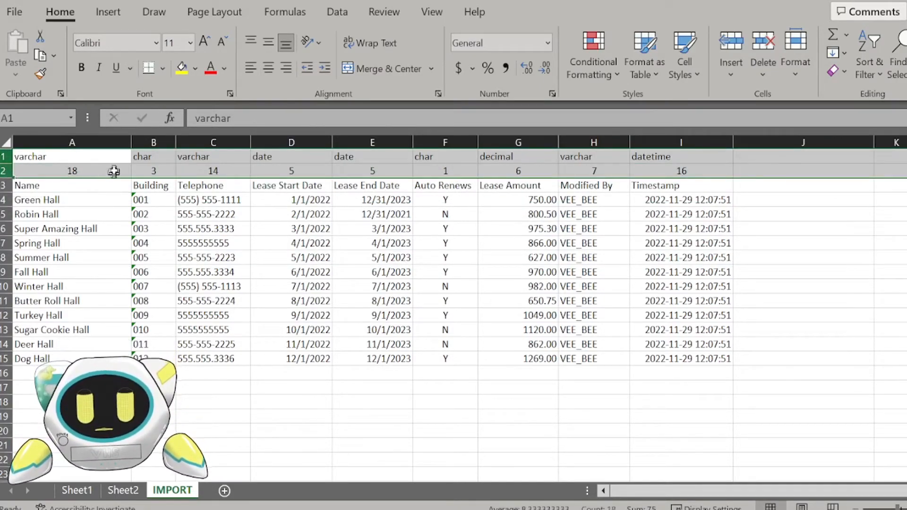
{"action": "right_click", "coordinate": [114, 171]}
{"action": "left_click", "coordinate": [156, 359]}
Review the IMPORT sheet's data by highlighting the range from the Name header to the last Timestamp, A1:I13
{"action": "left_click_drag", "start_coordinate": [71, 156], "coordinate": [706, 335]}
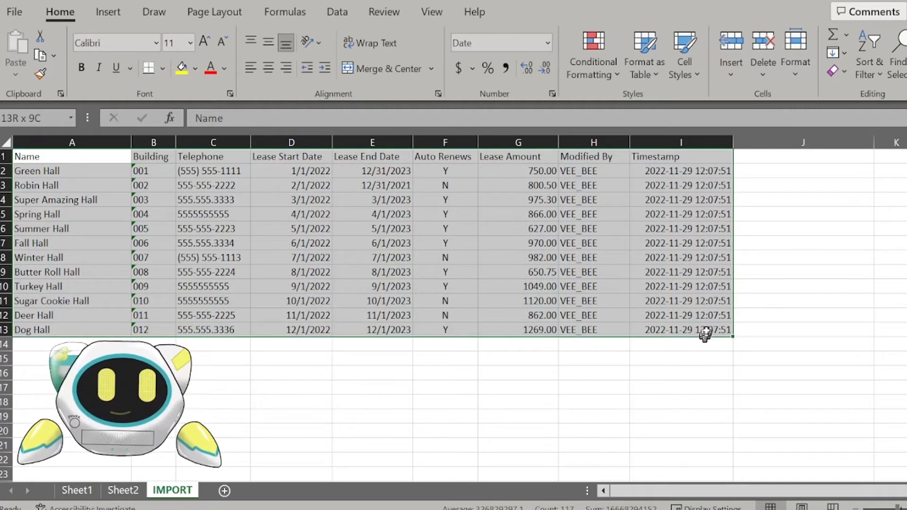
{"action": "left_click", "coordinate": [213, 387]}
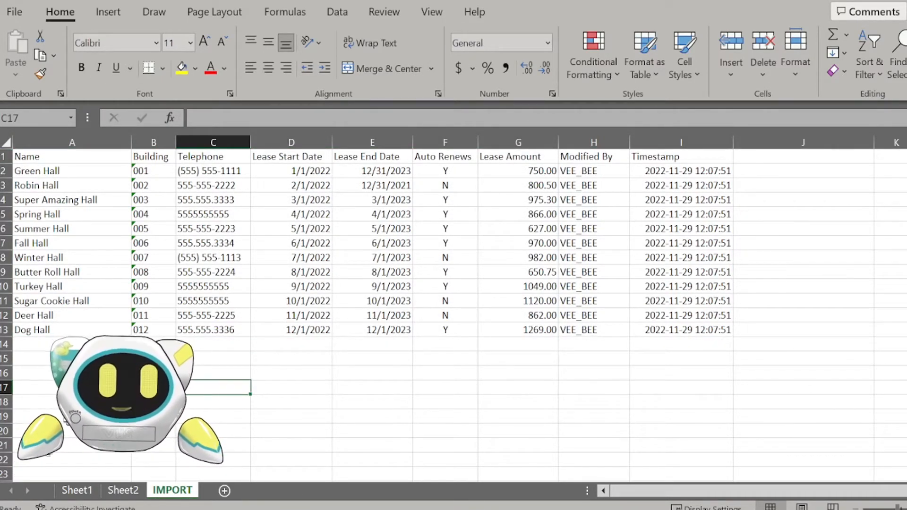
{"action": "left_click_drag", "start_coordinate": [80, 159], "coordinate": [648, 331]}
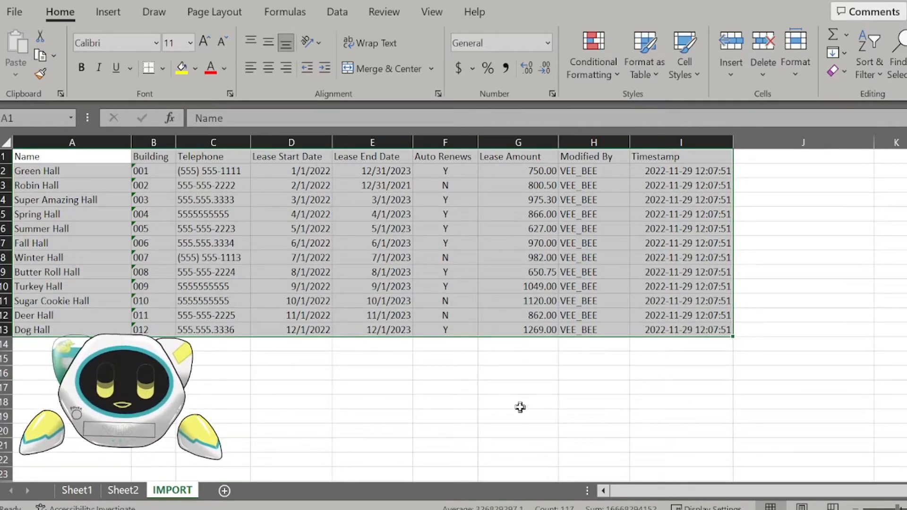
{"action": "left_click", "coordinate": [184, 346]}
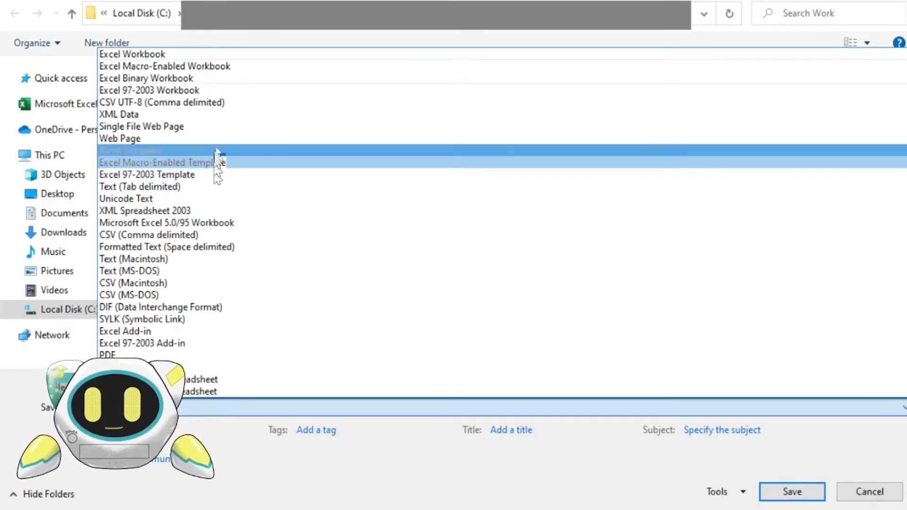
Save the workbook in Excel 97-2003 Workbook format as ExcelExample_forimport4, continuing past the compatibility check
{"action": "left_click", "coordinate": [209, 92]}
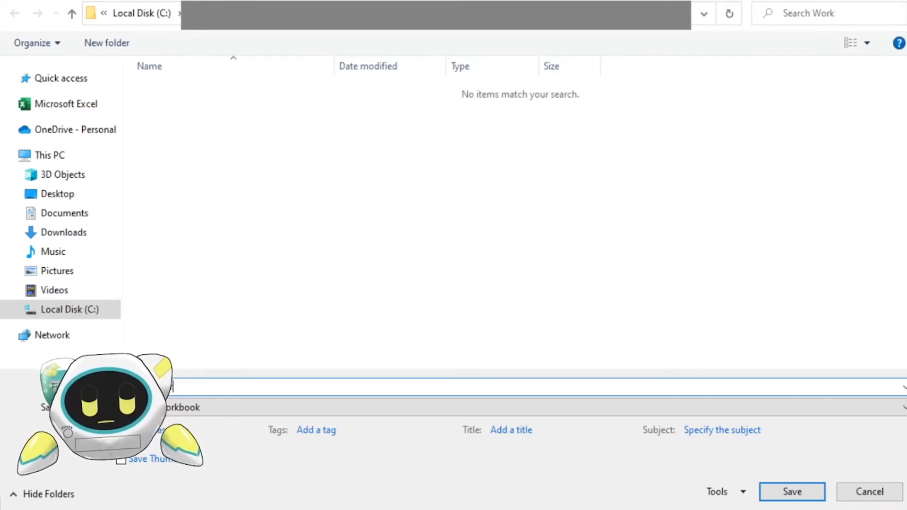
{"action": "left_click", "coordinate": [783, 491]}
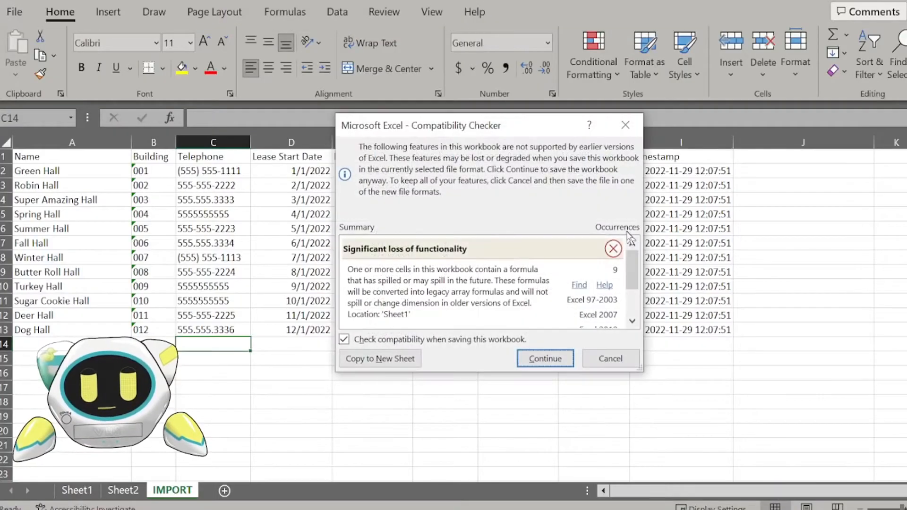
{"action": "left_click", "coordinate": [545, 359]}
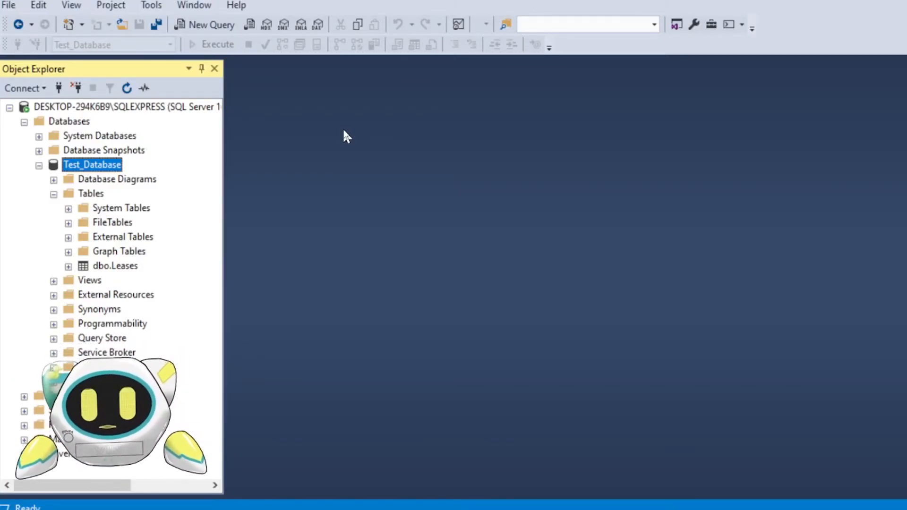
Switch to SQL Server Management Studio and run Select * from Leases in a new query on Test_Database
{"action": "left_click", "coordinate": [208, 24]}
{"action": "type", "text": "Select * from Leases"}
{"action": "key", "text": "Return"}
{"action": "left_click_drag", "start_coordinate": [340, 98], "coordinate": [261, 84]}
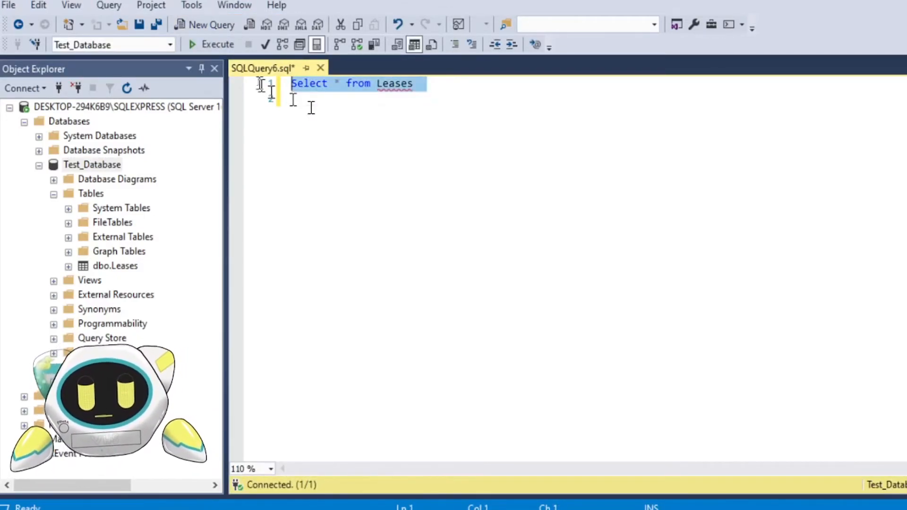
{"action": "left_click", "coordinate": [203, 44]}
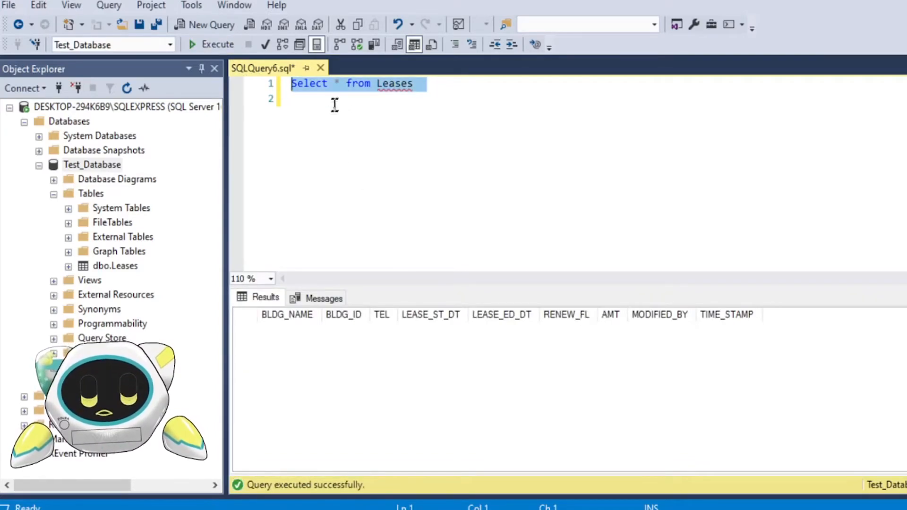
{"action": "left_click", "coordinate": [419, 388]}
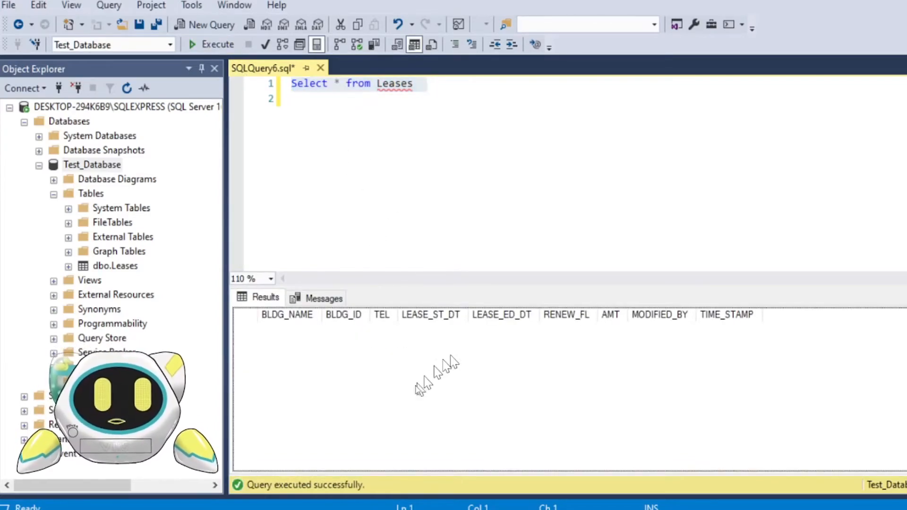
{"action": "left_click", "coordinate": [295, 99]}
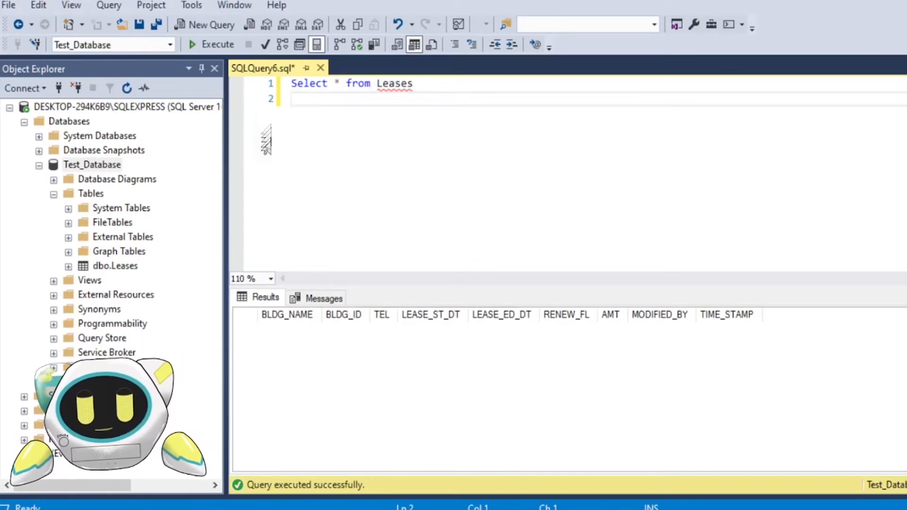
Start the Import Data wizard for Test_Database and proceed past its welcome page
{"action": "right_click", "coordinate": [101, 164]}
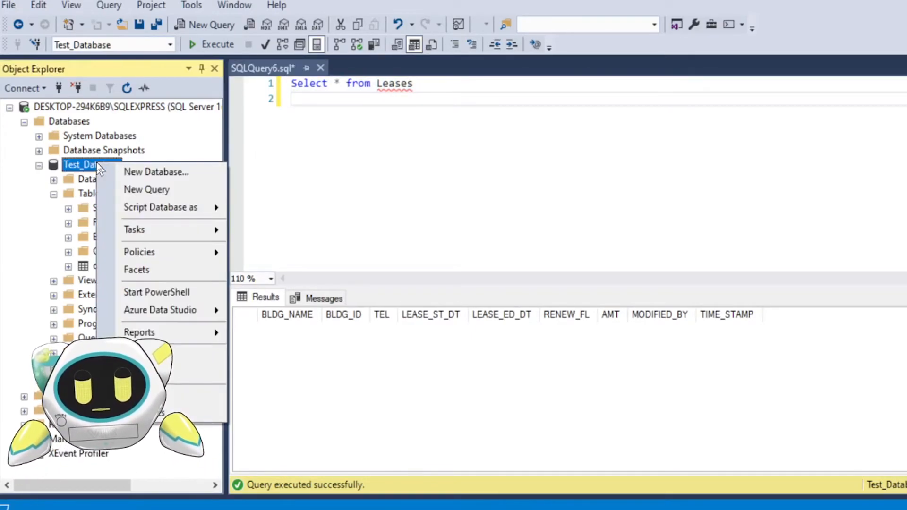
{"action": "mouse_move", "coordinate": [178, 236]}
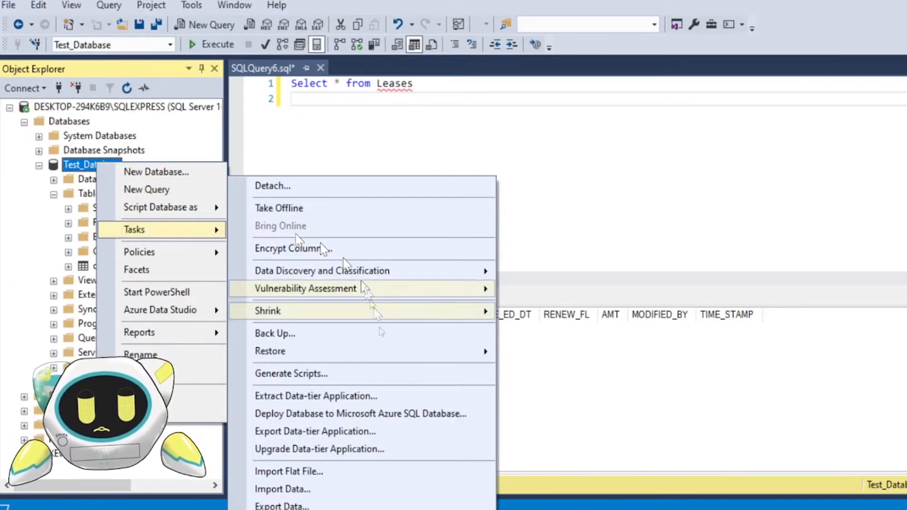
{"action": "left_click", "coordinate": [361, 487]}
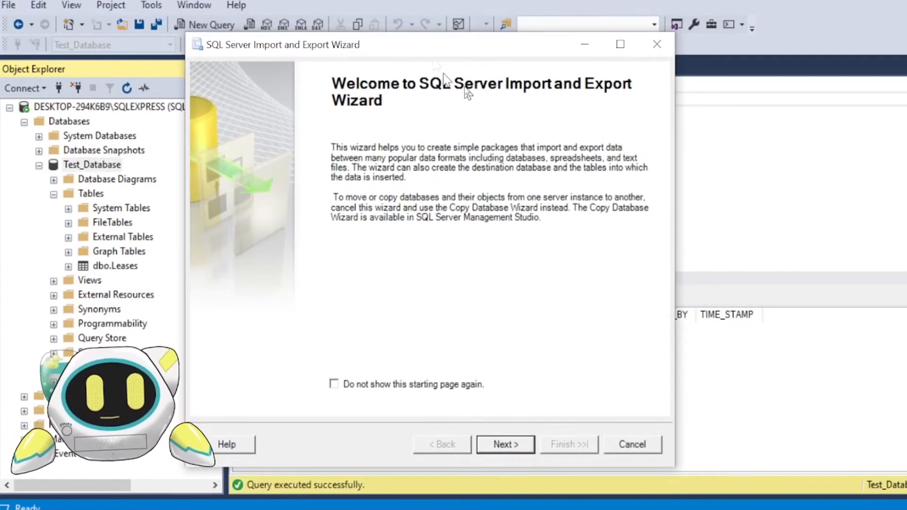
{"action": "left_click_drag", "start_coordinate": [449, 51], "coordinate": [489, 36]}
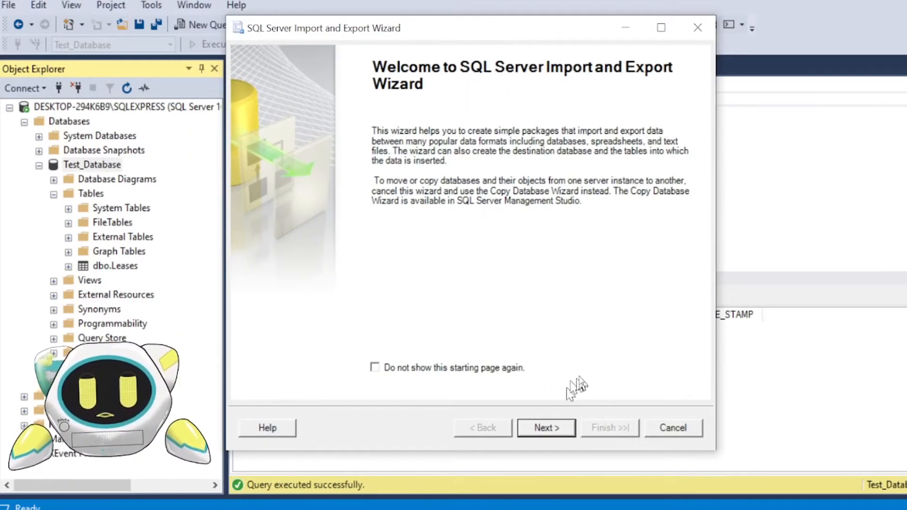
{"action": "left_click", "coordinate": [547, 427]}
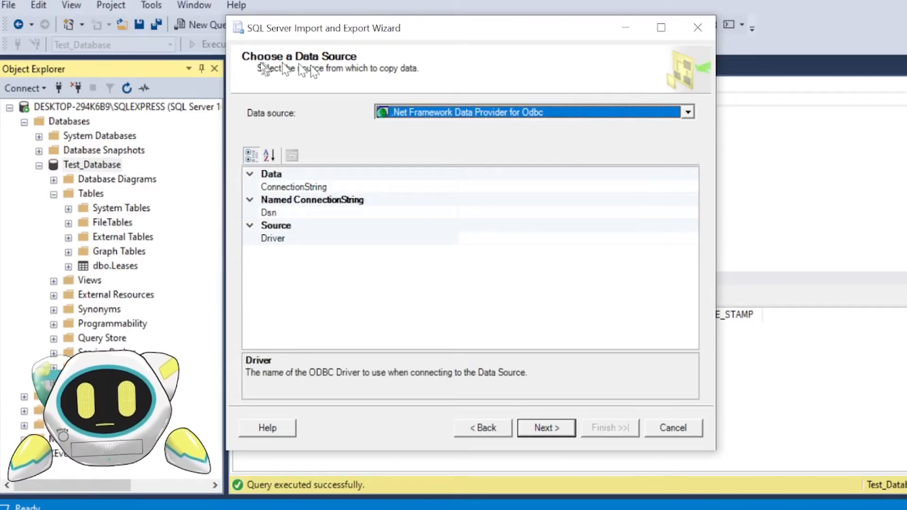
Set the import's data source to Microsoft Excel with the file ExcelExample_forimport4, then proceed to choosing the destination
{"action": "left_click", "coordinate": [688, 113]}
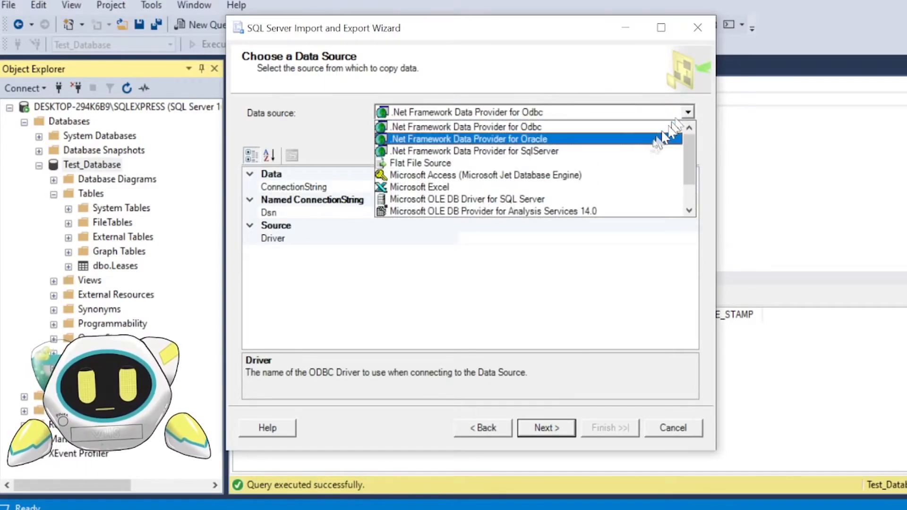
{"action": "left_click", "coordinate": [586, 241]}
{"action": "left_click", "coordinate": [656, 195]}
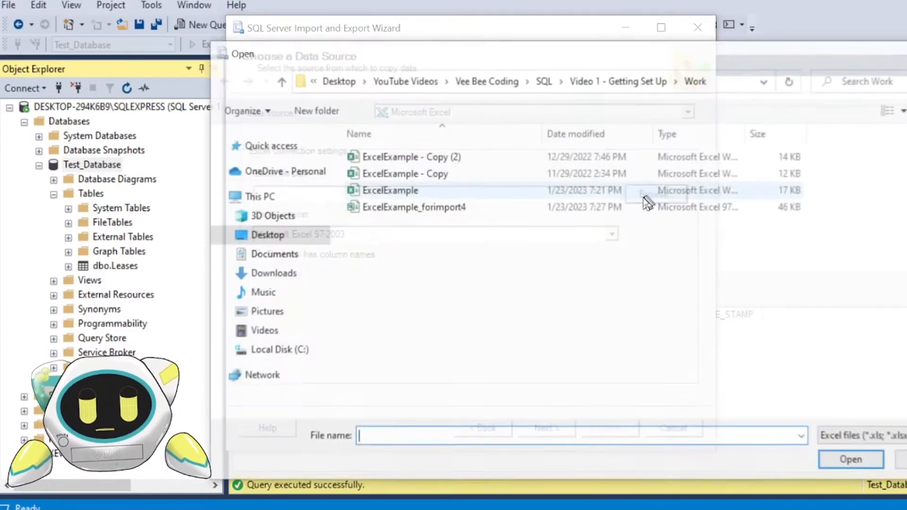
{"action": "left_click", "coordinate": [432, 212]}
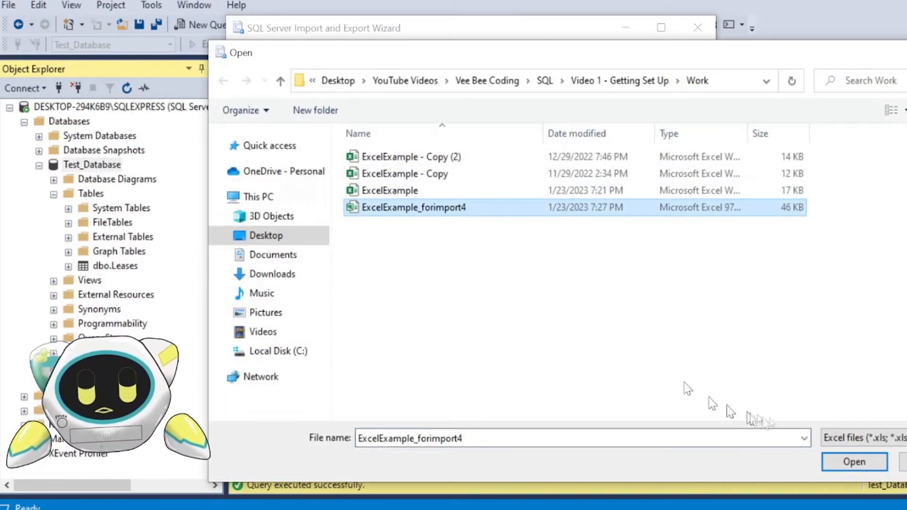
{"action": "left_click", "coordinate": [854, 462]}
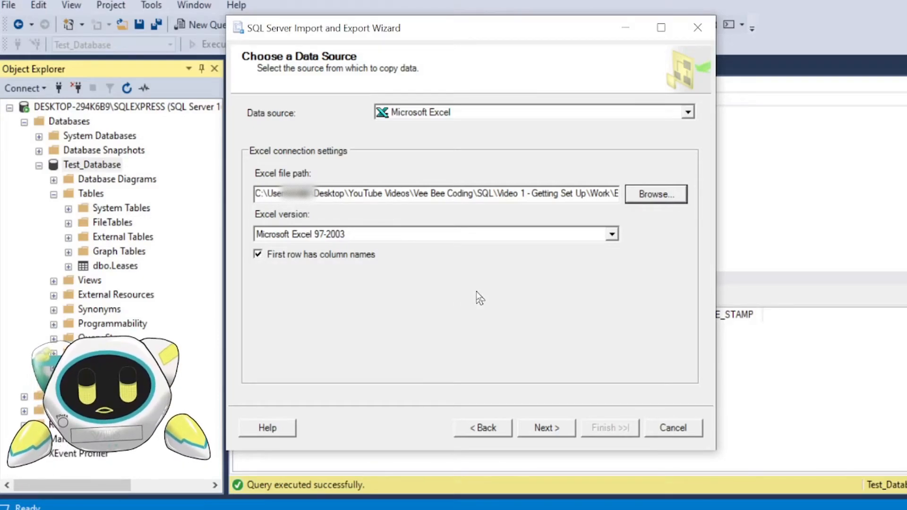
{"action": "left_click", "coordinate": [558, 433]}
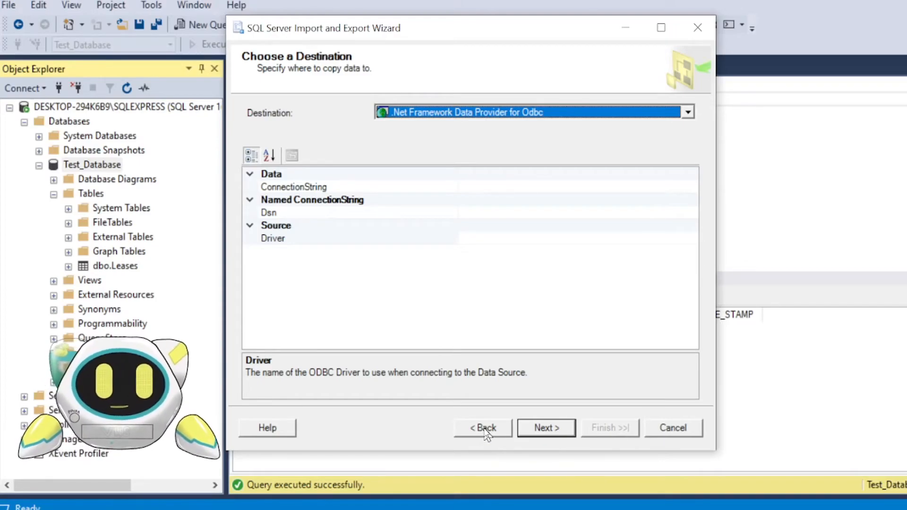
{"action": "left_click", "coordinate": [486, 429]}
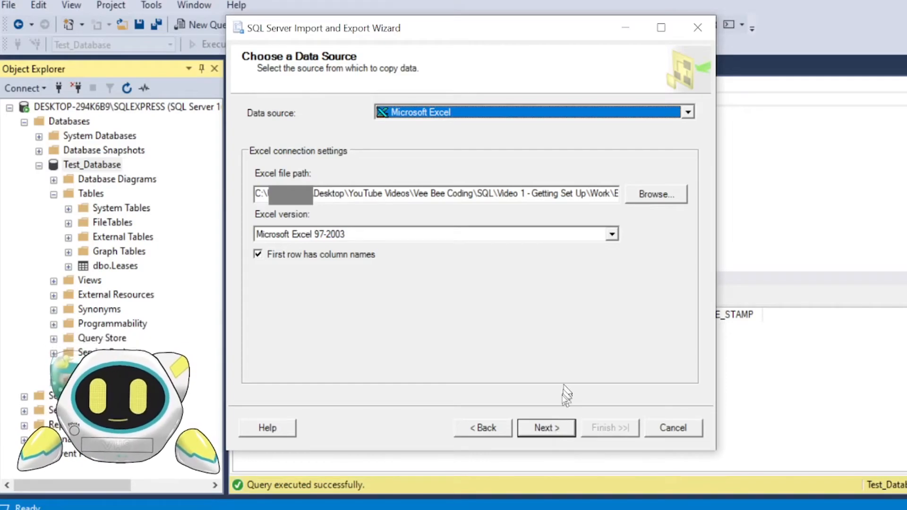
{"action": "left_click", "coordinate": [543, 430]}
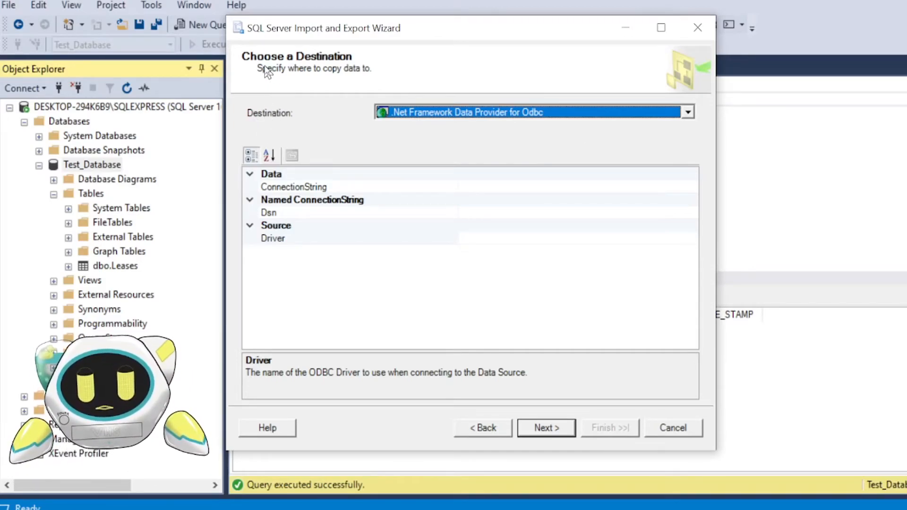
Set the import destination to Microsoft OLE DB Provider for SQL Server with Test_Database as the database, and accept it
{"action": "left_click", "coordinate": [687, 112]}
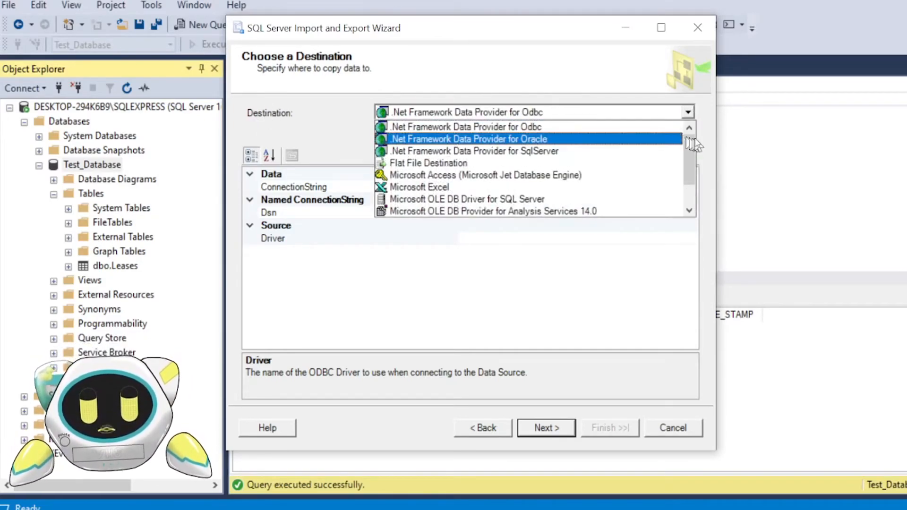
{"action": "scroll", "coordinate": [689, 144], "scroll_direction": "down", "scroll_amount": 1}
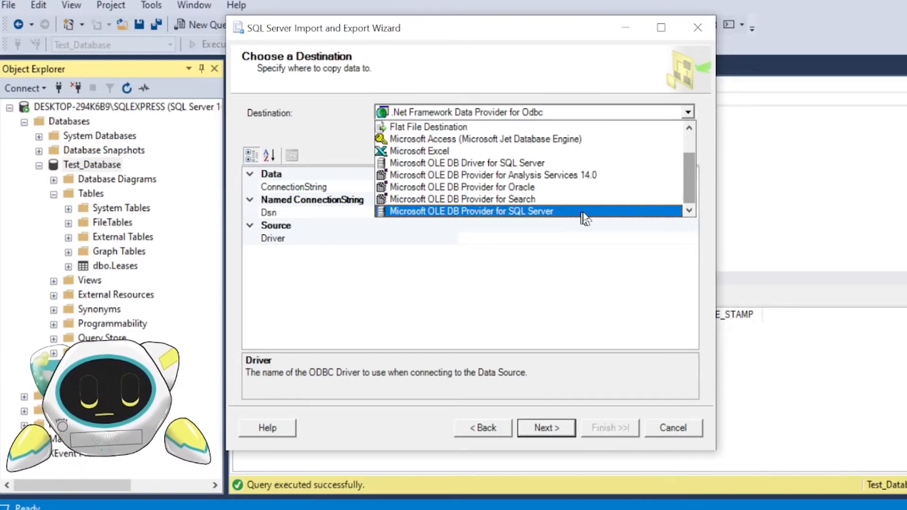
{"action": "scroll", "coordinate": [588, 208], "scroll_direction": "up", "scroll_amount": 2}
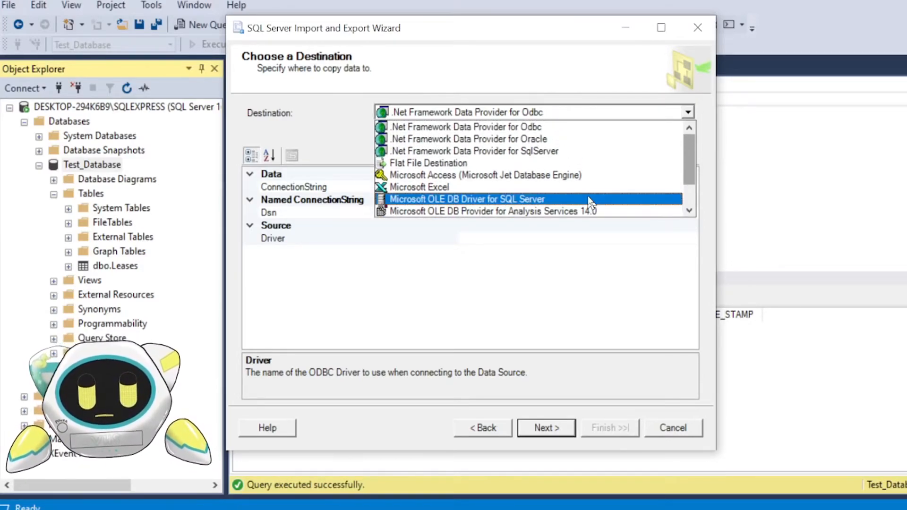
{"action": "scroll", "coordinate": [590, 201], "scroll_direction": "down", "scroll_amount": 1}
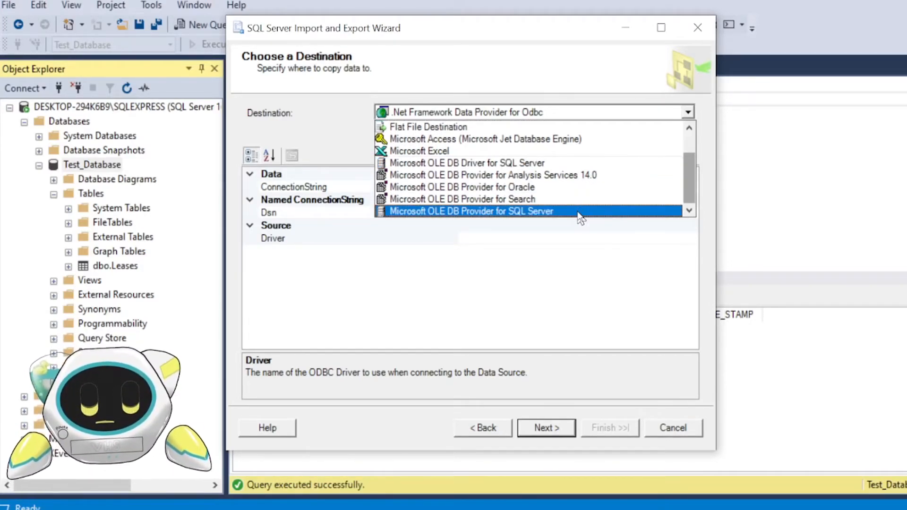
{"action": "left_click", "coordinate": [601, 214]}
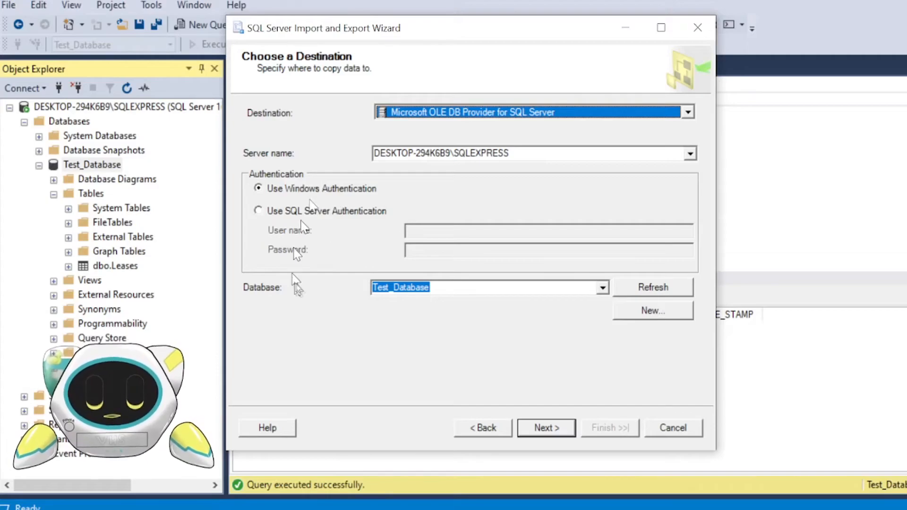
{"action": "key", "text": "Tab"}
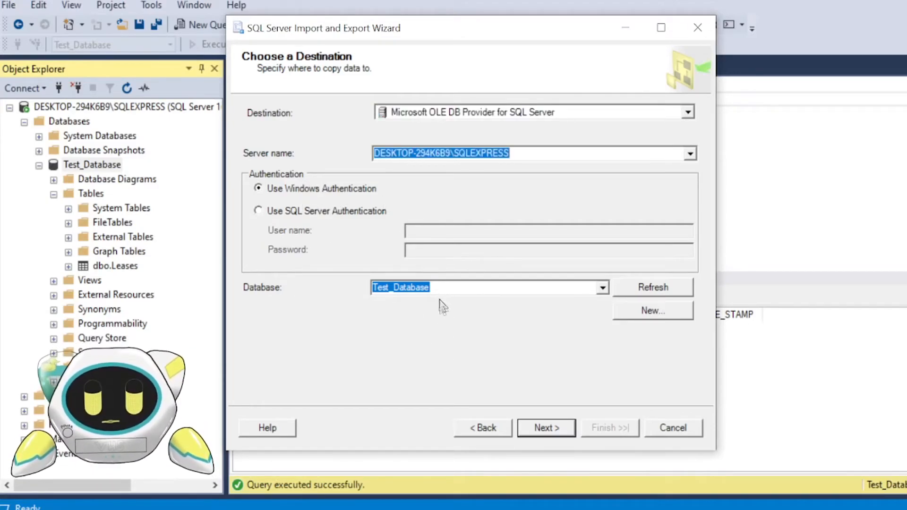
{"action": "left_click", "coordinate": [455, 283]}
{"action": "left_click", "coordinate": [449, 289]}
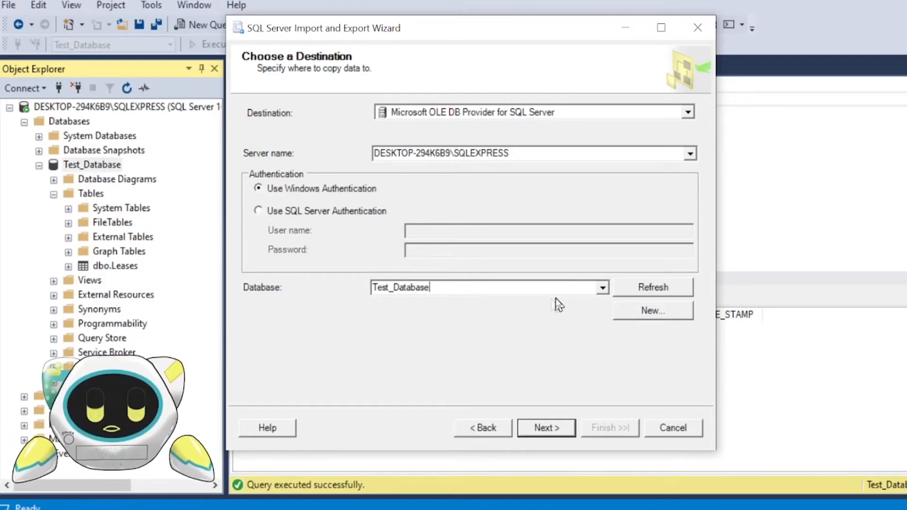
{"action": "left_click", "coordinate": [545, 429]}
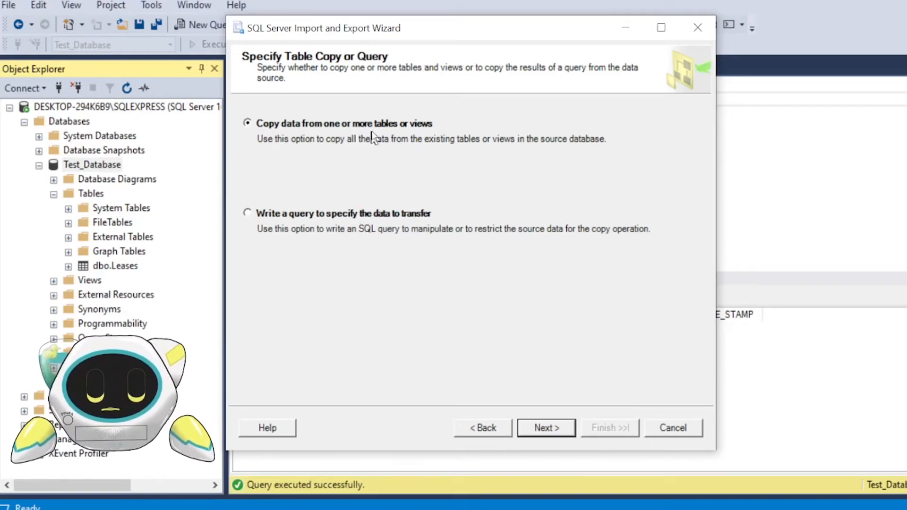
Accept copying data from tables or views and include only the IMPORT$ sheet as the source
{"action": "left_click", "coordinate": [544, 429]}
{"action": "left_click", "coordinate": [401, 143]}
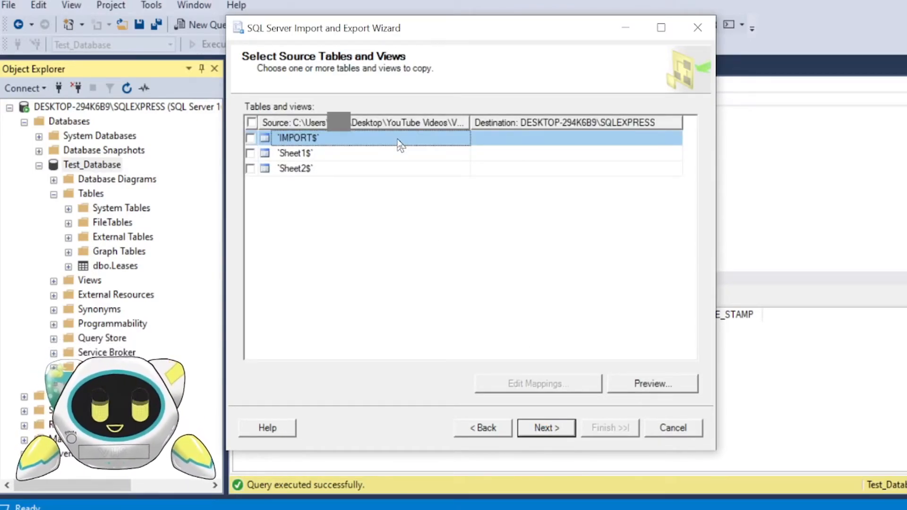
{"action": "left_click", "coordinate": [394, 154]}
{"action": "left_click", "coordinate": [386, 168]}
{"action": "left_click", "coordinate": [383, 155]}
{"action": "left_click", "coordinate": [377, 137]}
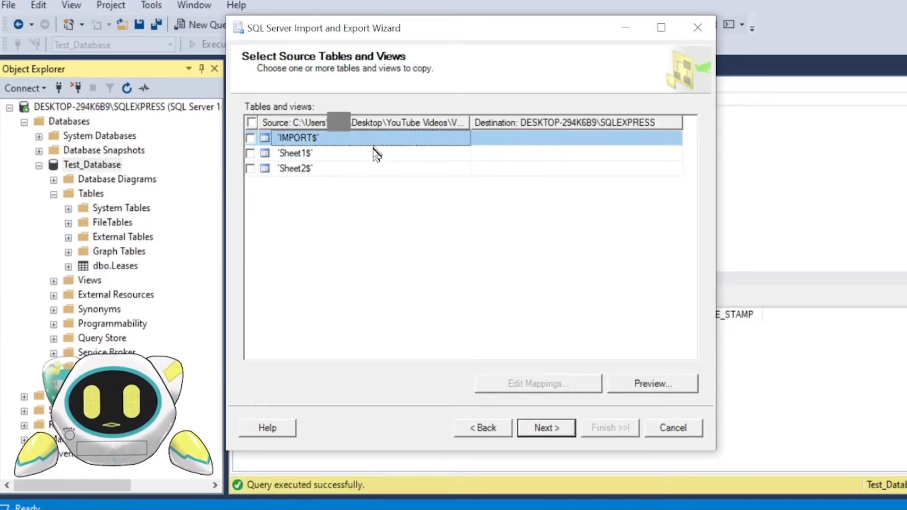
{"action": "left_click", "coordinate": [377, 154]}
{"action": "left_click", "coordinate": [371, 169]}
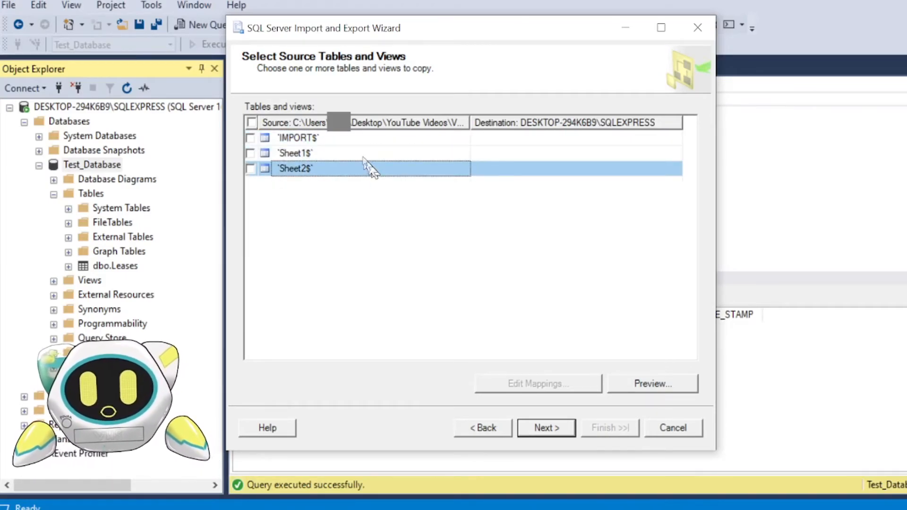
{"action": "left_click", "coordinate": [354, 139]}
{"action": "left_click", "coordinate": [250, 137]}
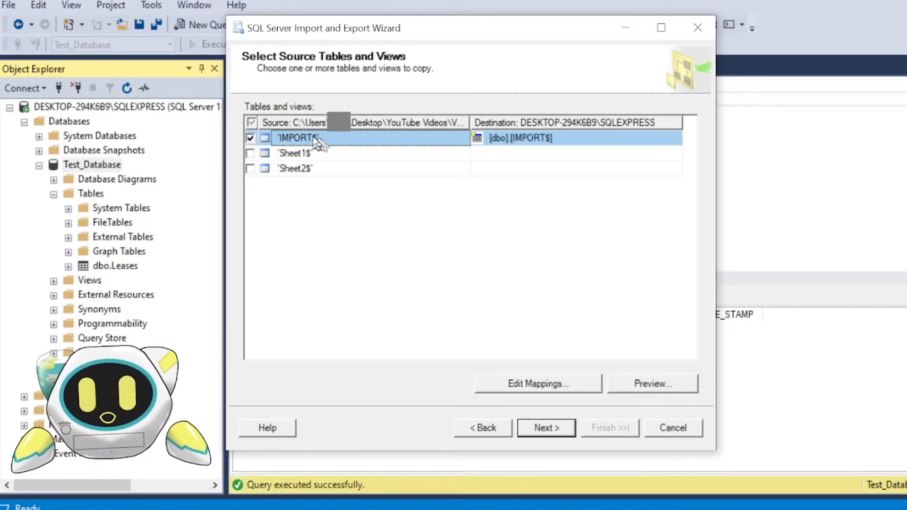
Set the destination table for the IMPORT$ source to the existing [dbo].[Leases]
{"action": "left_click", "coordinate": [569, 141]}
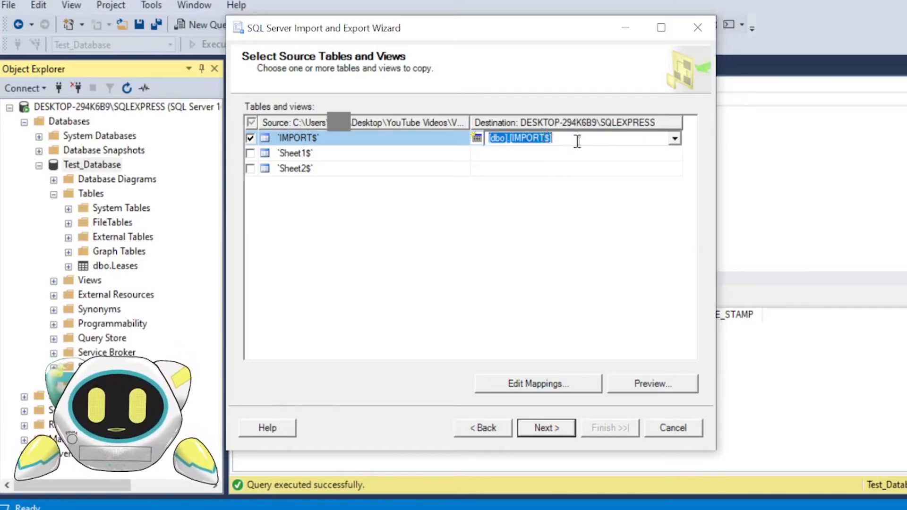
{"action": "left_click", "coordinate": [574, 141]}
{"action": "left_click_drag", "start_coordinate": [575, 140], "coordinate": [482, 147]}
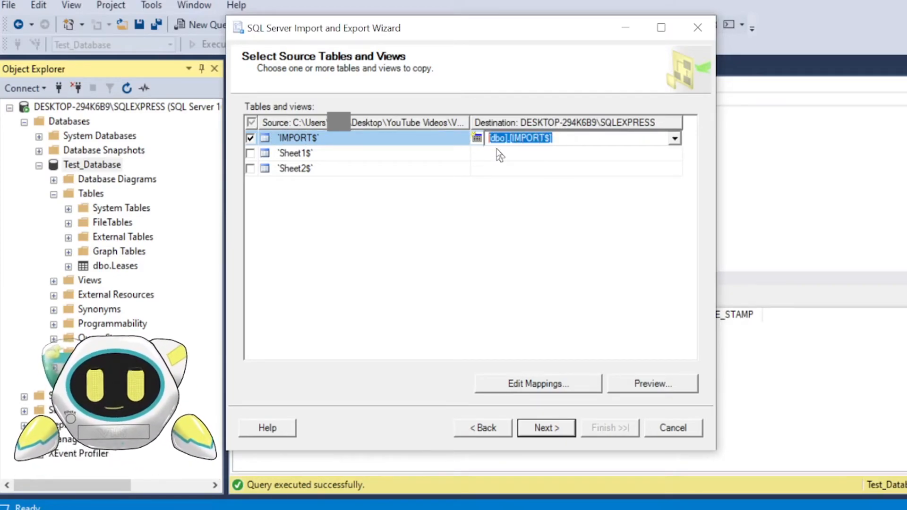
{"action": "type", "text": "Leases"}
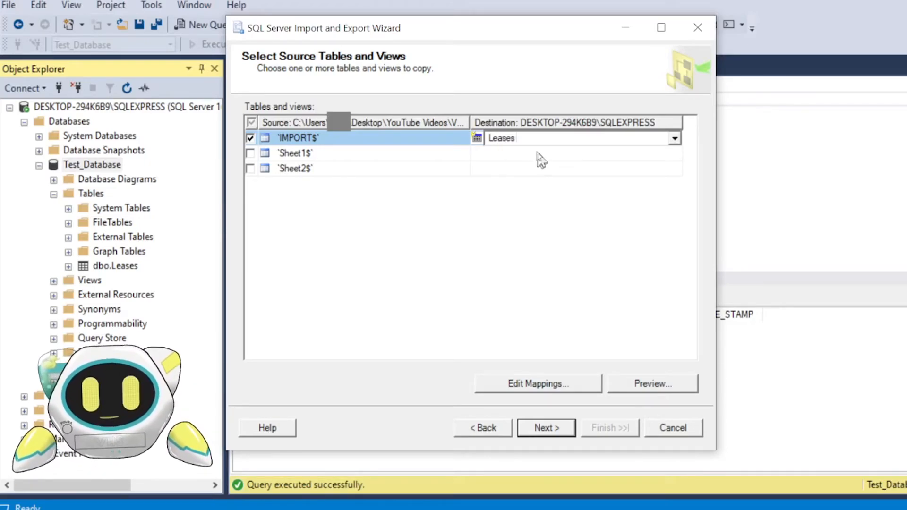
{"action": "left_click", "coordinate": [505, 154]}
{"action": "left_click", "coordinate": [541, 137]}
{"action": "left_click", "coordinate": [623, 142]}
{"action": "left_click", "coordinate": [674, 143]}
{"action": "left_click", "coordinate": [676, 141]}
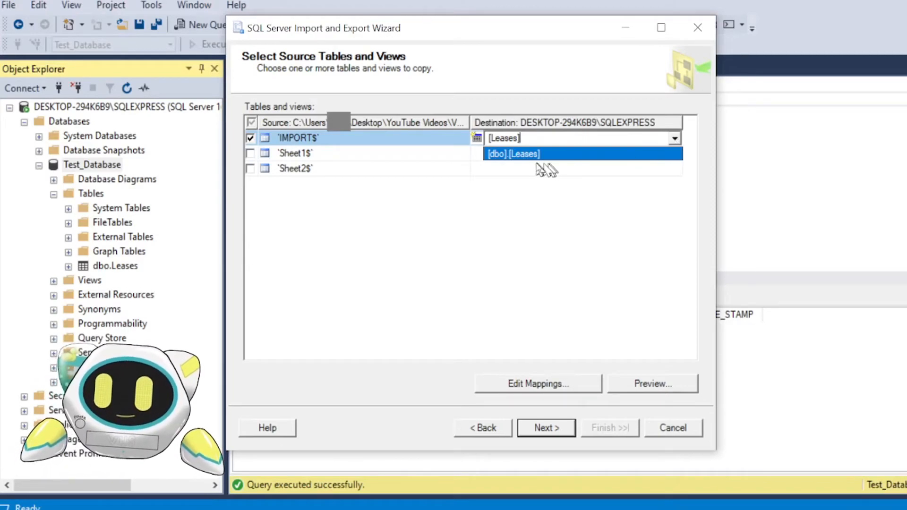
{"action": "left_click", "coordinate": [529, 155]}
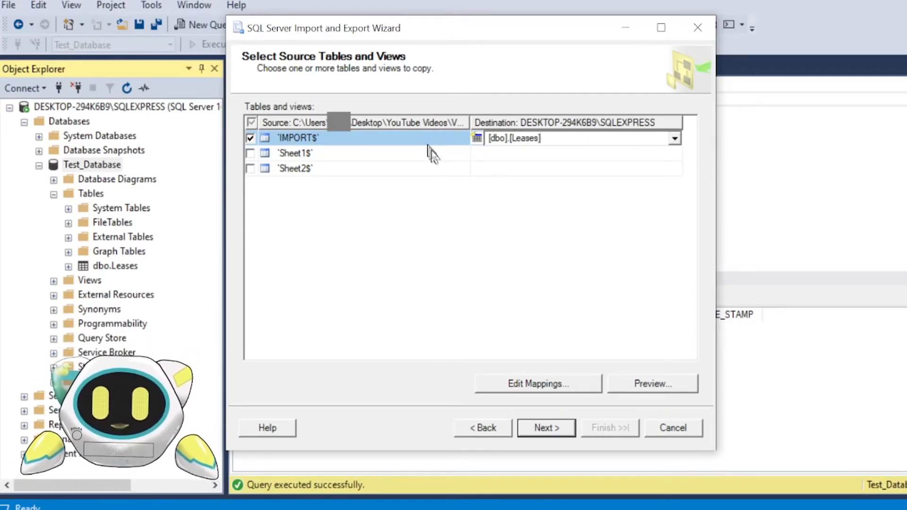
{"action": "left_click", "coordinate": [448, 170]}
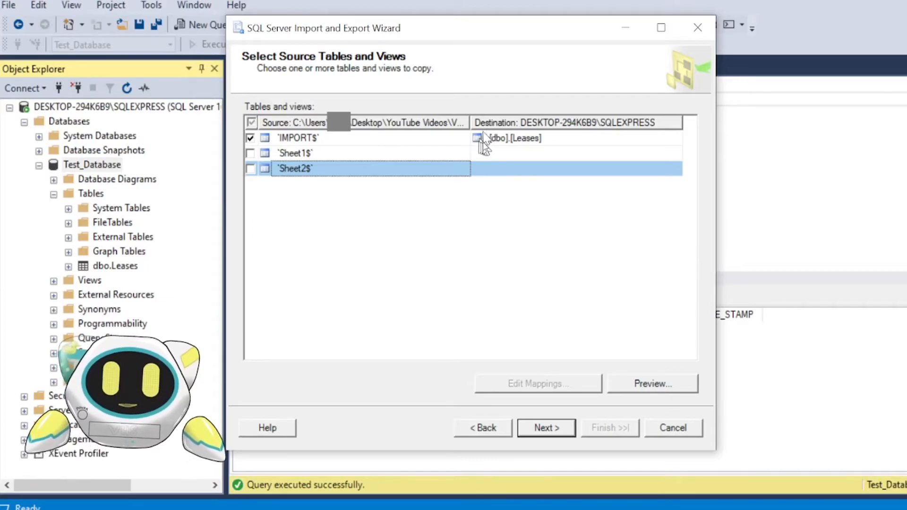
Open the column mappings for the IMPORT$ source and enlarge the window so all mapped columns can be read
{"action": "left_click", "coordinate": [464, 138]}
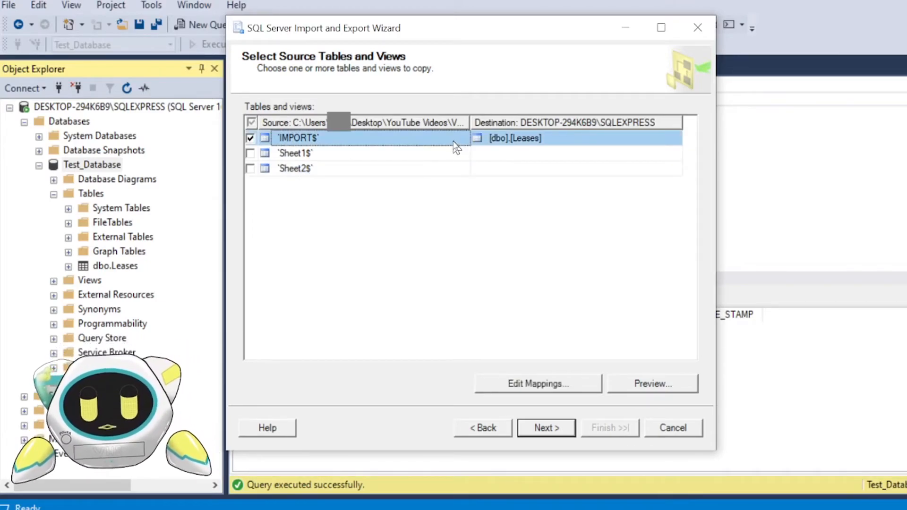
{"action": "left_click", "coordinate": [491, 385]}
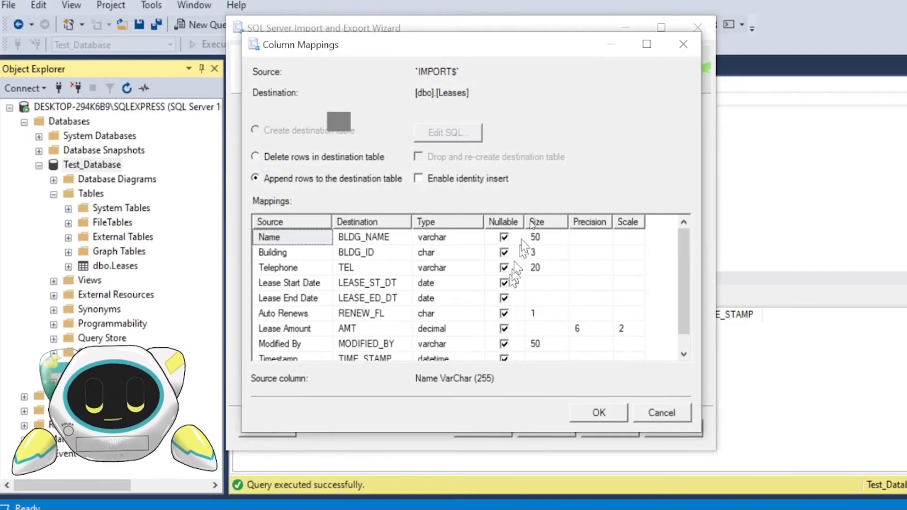
{"action": "left_click_drag", "start_coordinate": [537, 47], "coordinate": [530, 0]}
{"action": "left_click_drag", "start_coordinate": [399, 381], "coordinate": [394, 488]}
{"action": "left_click_drag", "start_coordinate": [327, 172], "coordinate": [339, 171]}
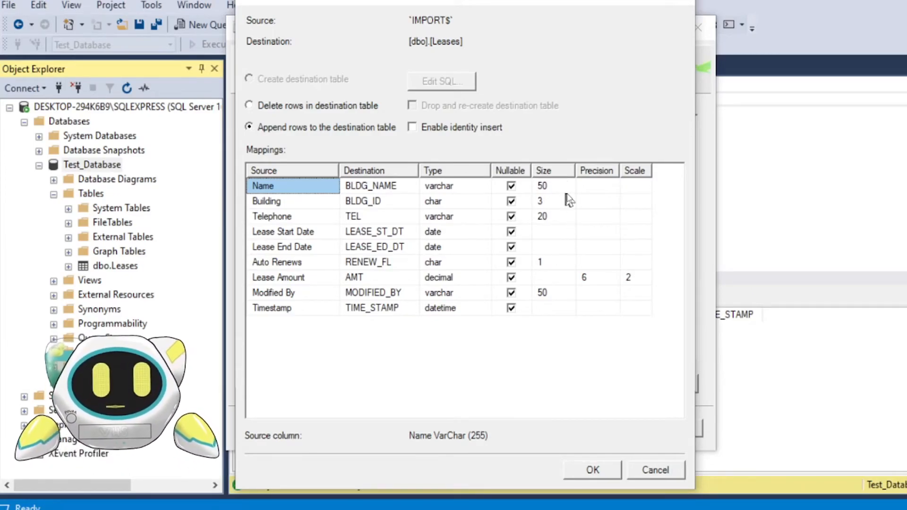
{"action": "left_click_drag", "start_coordinate": [607, 4], "coordinate": [381, 8]}
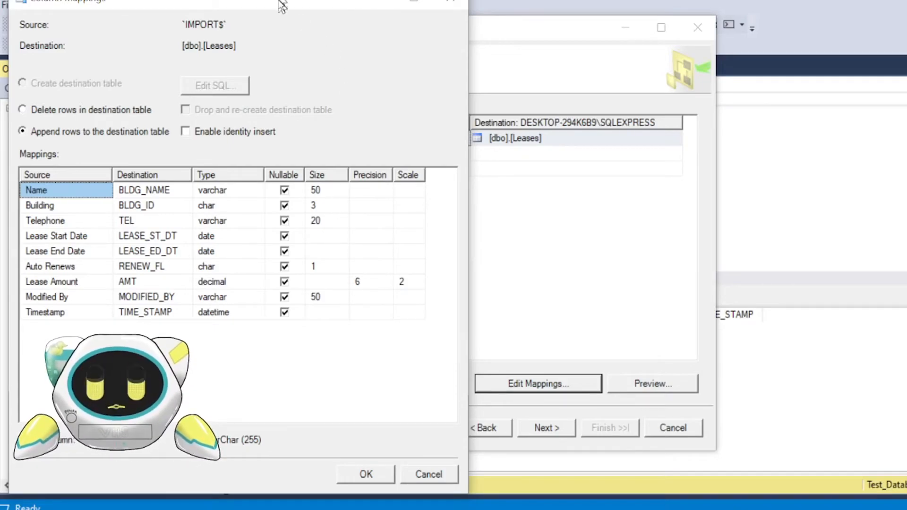
{"action": "left_click_drag", "start_coordinate": [274, 4], "coordinate": [547, 5]}
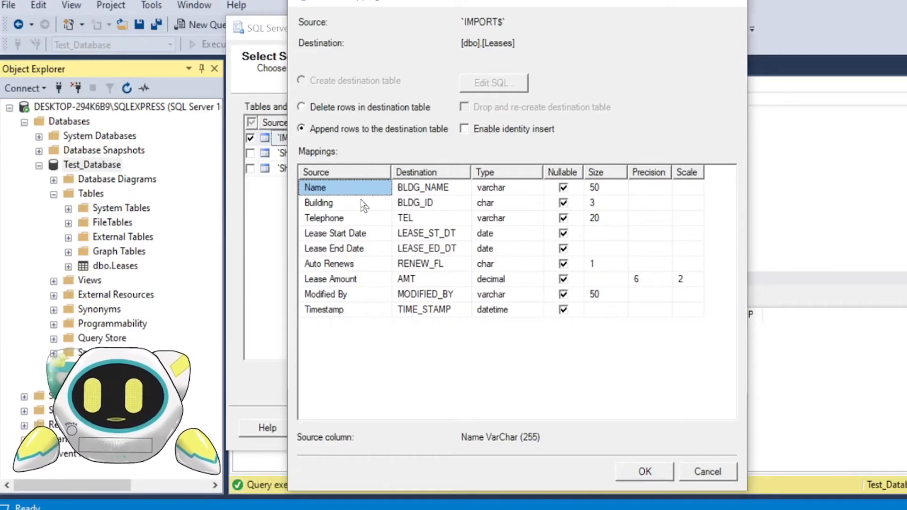
Review how the source columns pair with the Leases destination columns, such as Name with BLDG_NAME and Building with BLDG_ID
{"action": "left_click", "coordinate": [366, 217]}
{"action": "left_click", "coordinate": [361, 187]}
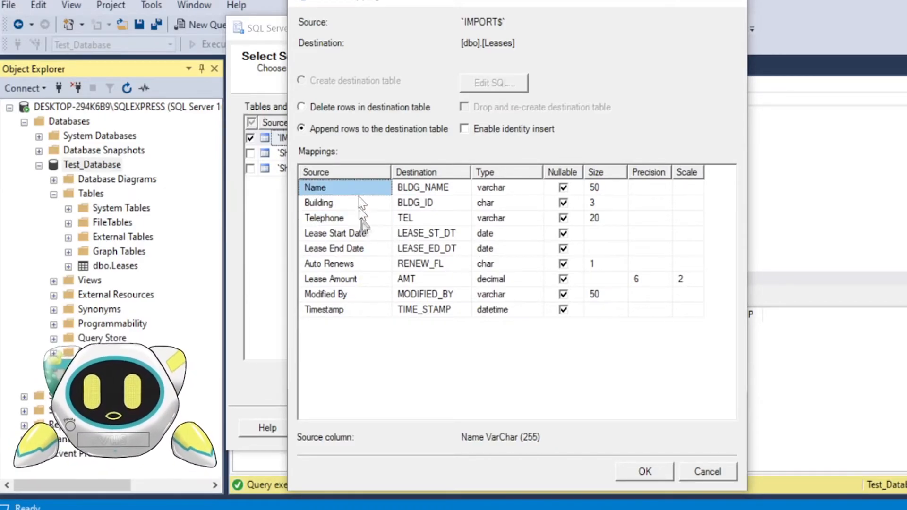
{"action": "left_click", "coordinate": [361, 208]}
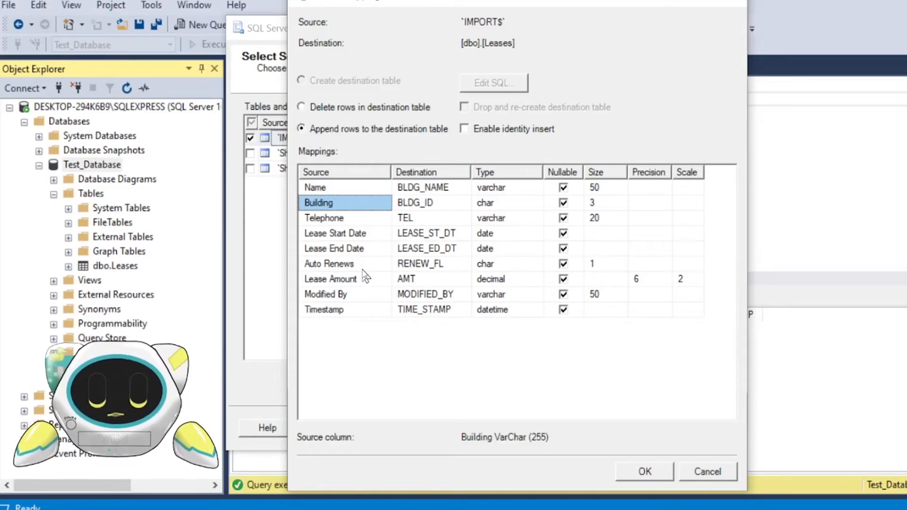
{"action": "left_click", "coordinate": [449, 188]}
{"action": "left_click", "coordinate": [444, 206]}
{"action": "left_click", "coordinate": [445, 233]}
{"action": "left_click", "coordinate": [446, 248]}
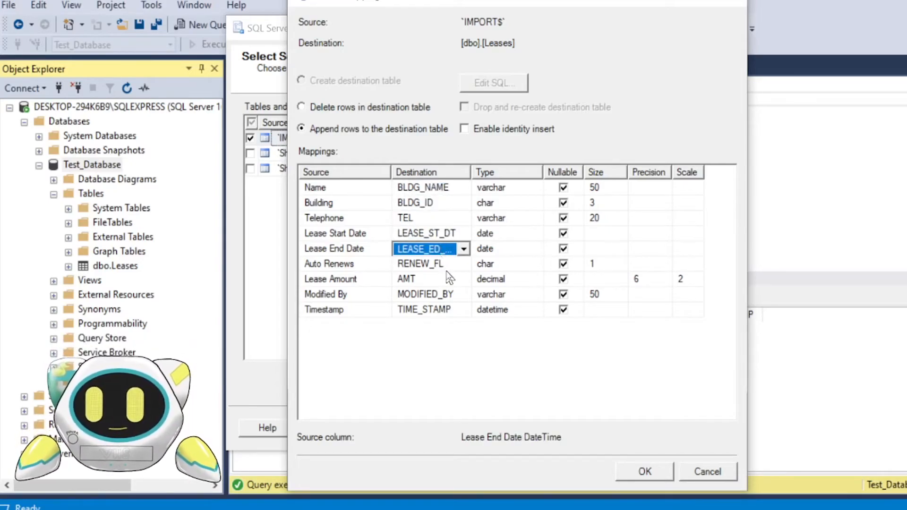
{"action": "left_click_drag", "start_coordinate": [471, 172], "coordinate": [491, 191]}
{"action": "left_click", "coordinate": [368, 192]}
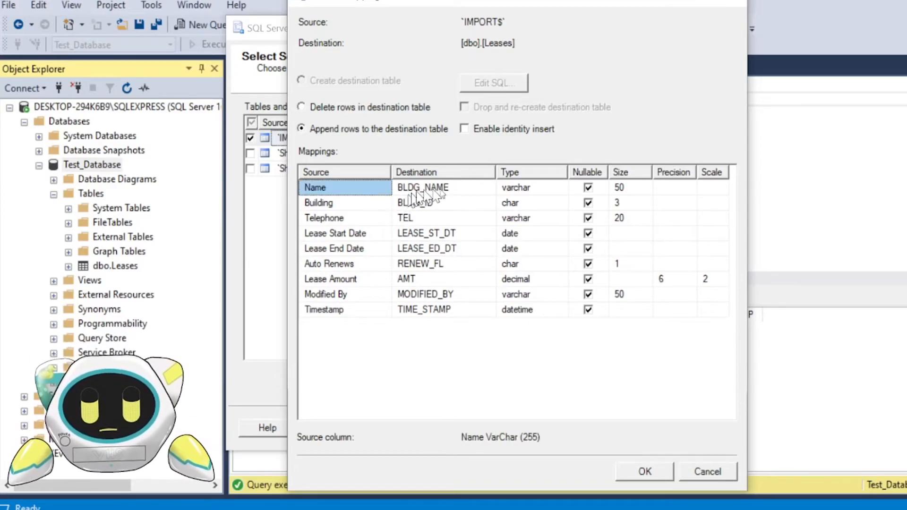
{"action": "left_click", "coordinate": [465, 189]}
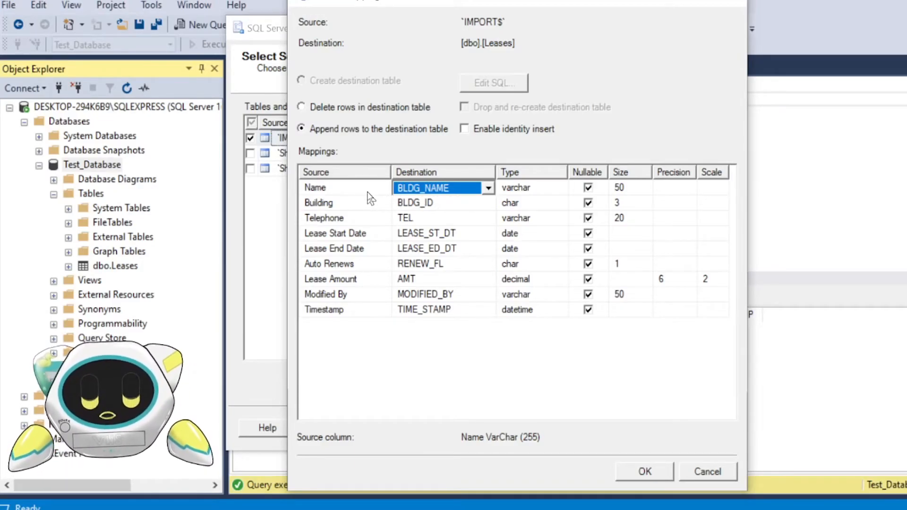
{"action": "left_click", "coordinate": [368, 192]}
{"action": "left_click", "coordinate": [467, 189]}
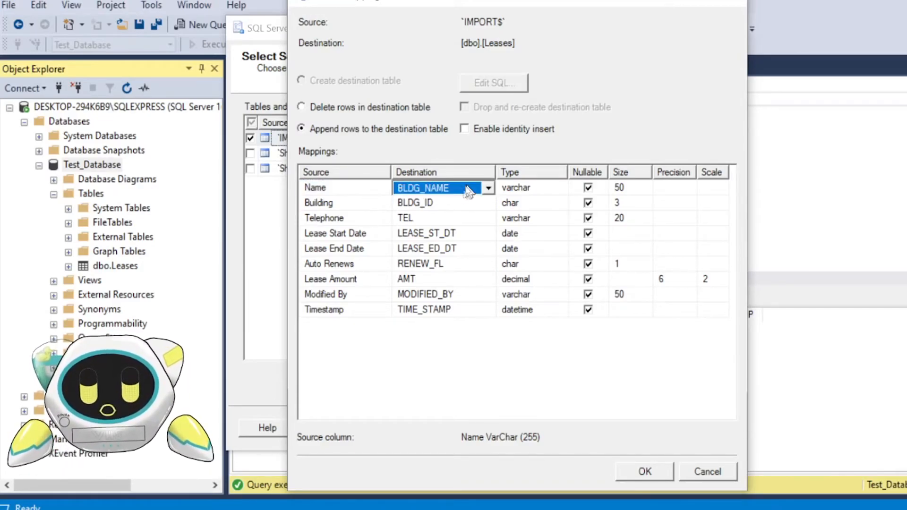
{"action": "left_click", "coordinate": [360, 207]}
{"action": "left_click", "coordinate": [411, 204]}
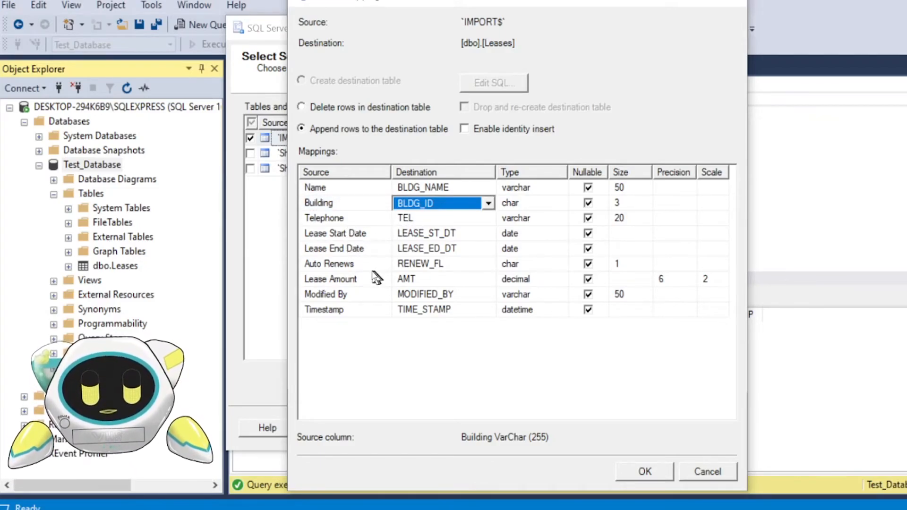
Inspect the destination choices for the Timestamp, Auto Renews and Telephone columns, keeping TIME_STAMP, RENEW_FL and TEL
{"action": "left_click", "coordinate": [419, 311]}
{"action": "left_click", "coordinate": [488, 311]}
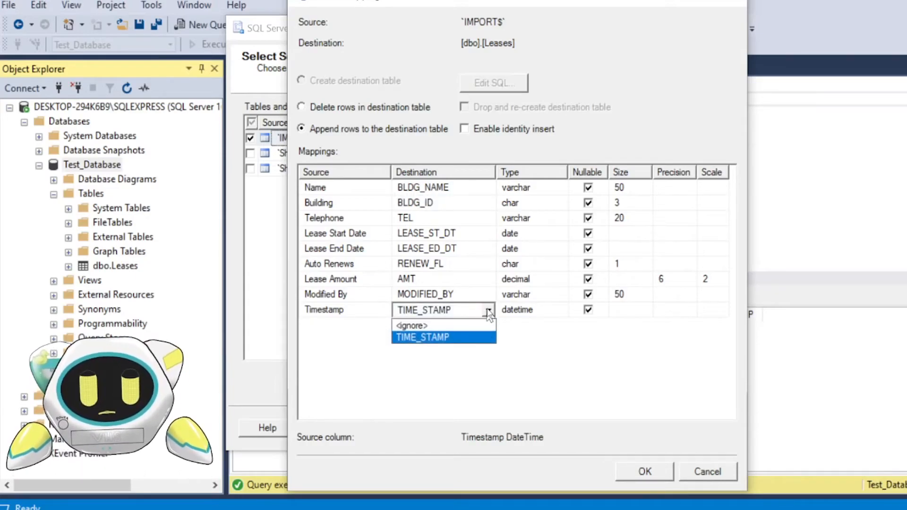
{"action": "left_click", "coordinate": [554, 360]}
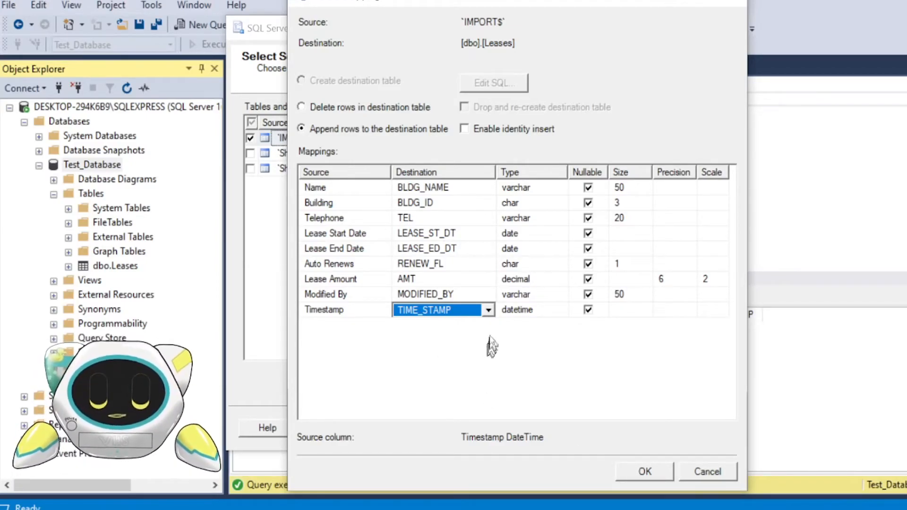
{"action": "left_click", "coordinate": [488, 310]}
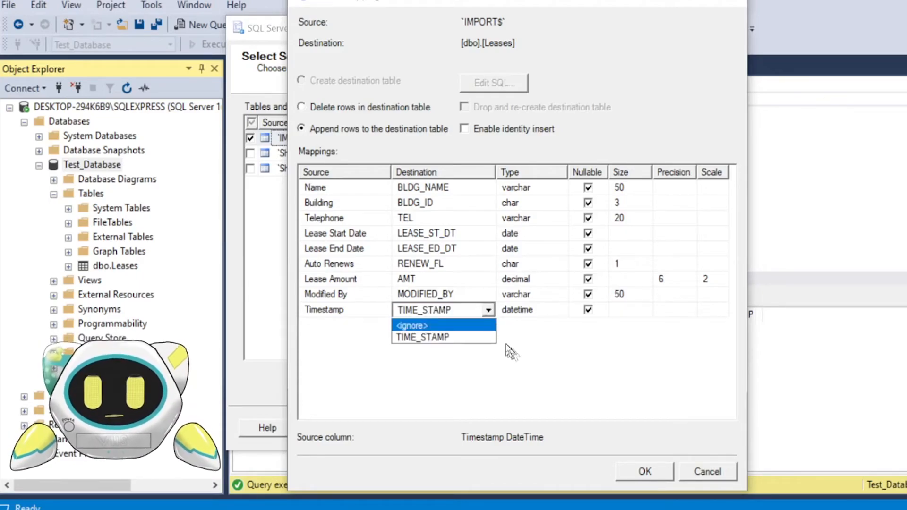
{"action": "left_click", "coordinate": [490, 314]}
{"action": "left_click", "coordinate": [488, 309]}
{"action": "left_click", "coordinate": [489, 266]}
{"action": "left_click", "coordinate": [489, 265]}
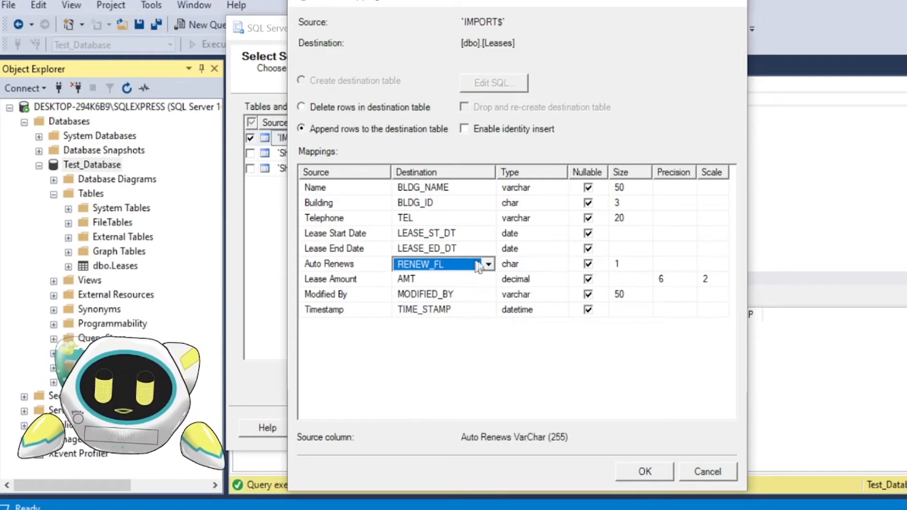
{"action": "left_click", "coordinate": [489, 264]}
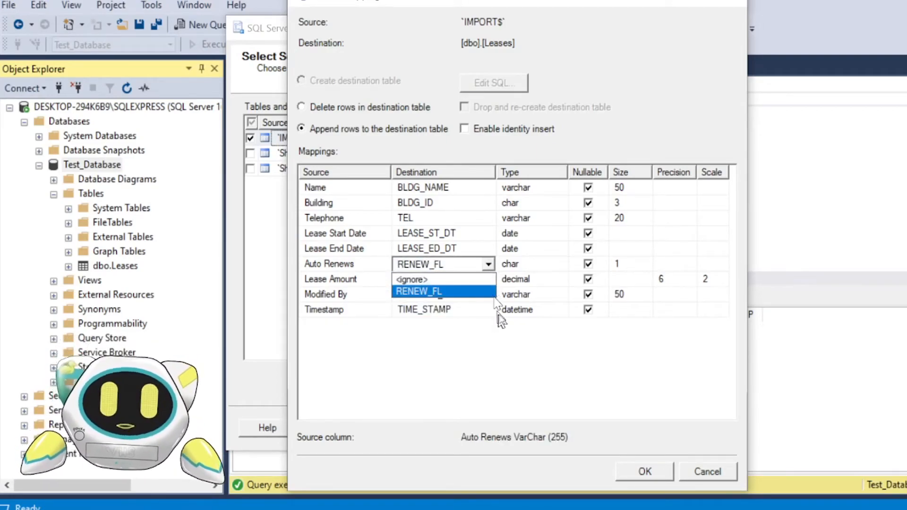
{"action": "left_click", "coordinate": [450, 293]}
{"action": "left_click", "coordinate": [488, 264]}
{"action": "left_click", "coordinate": [488, 264]}
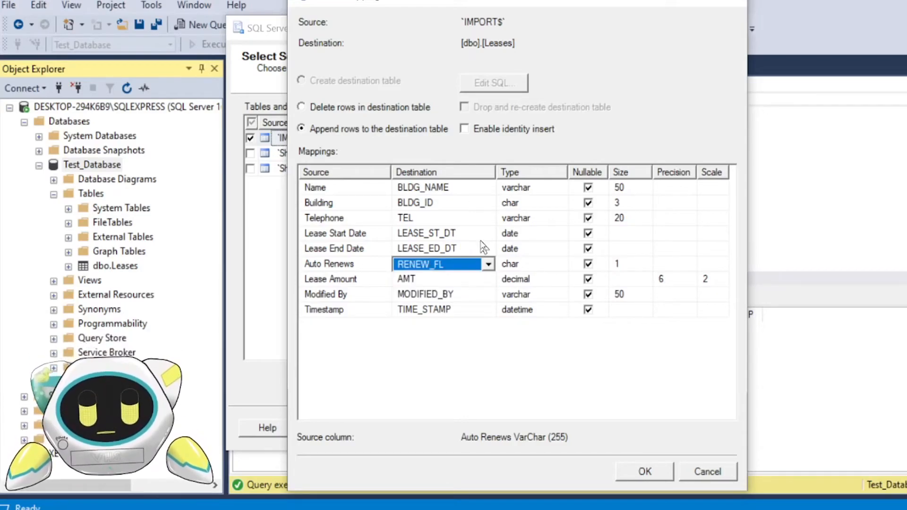
{"action": "left_click", "coordinate": [470, 218]}
{"action": "left_click", "coordinate": [488, 218]}
{"action": "left_click", "coordinate": [579, 354]}
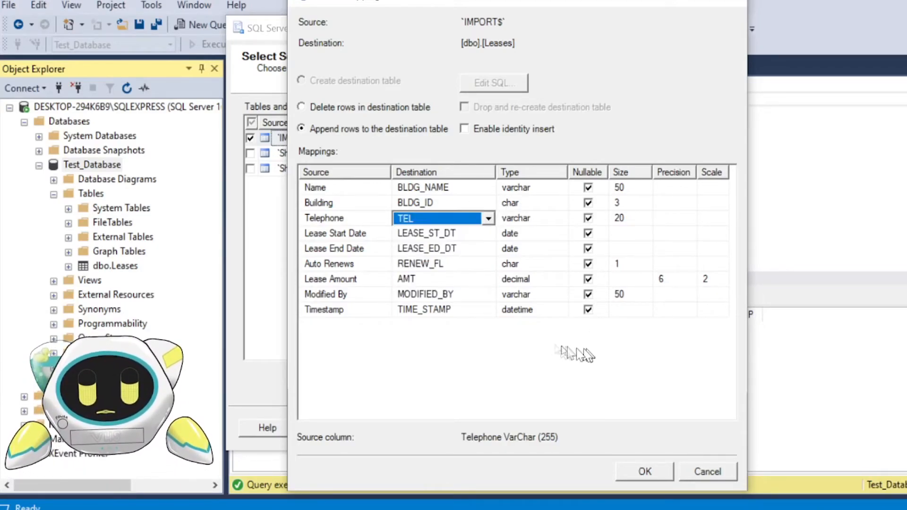
Accept the column and data type mappings, and proceed with the package set to run immediately without being saved
{"action": "left_click", "coordinate": [626, 473]}
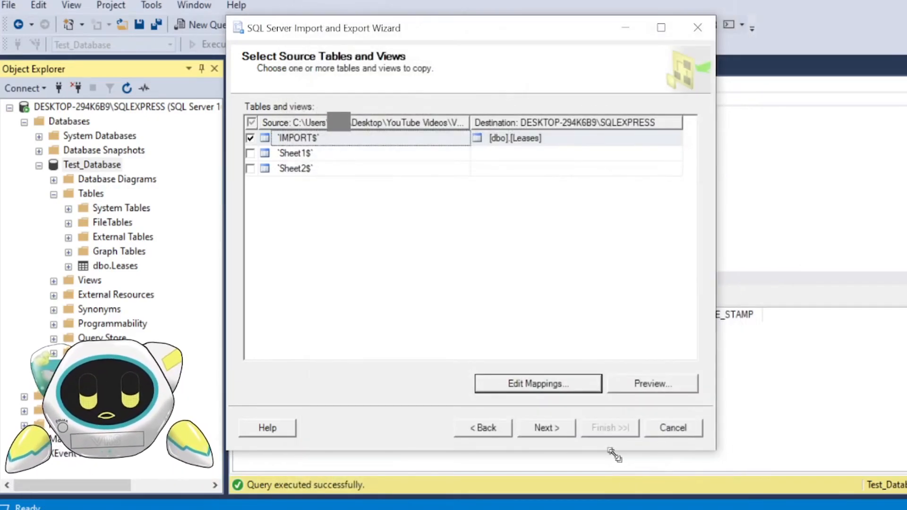
{"action": "left_click", "coordinate": [535, 427]}
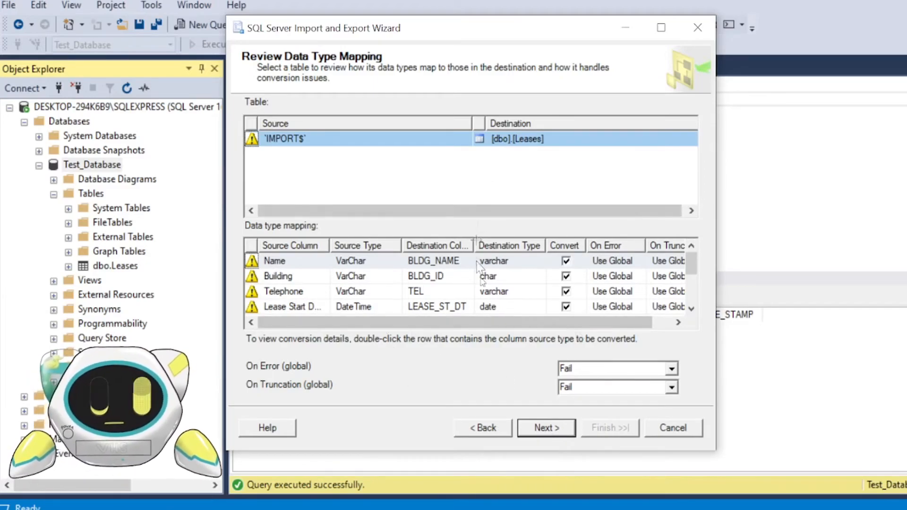
{"action": "left_click", "coordinate": [537, 428]}
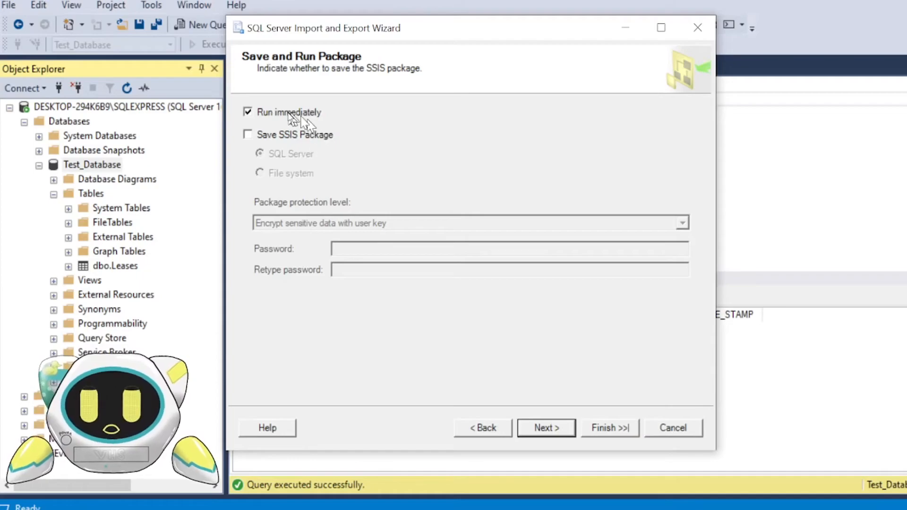
{"action": "left_click", "coordinate": [536, 427]}
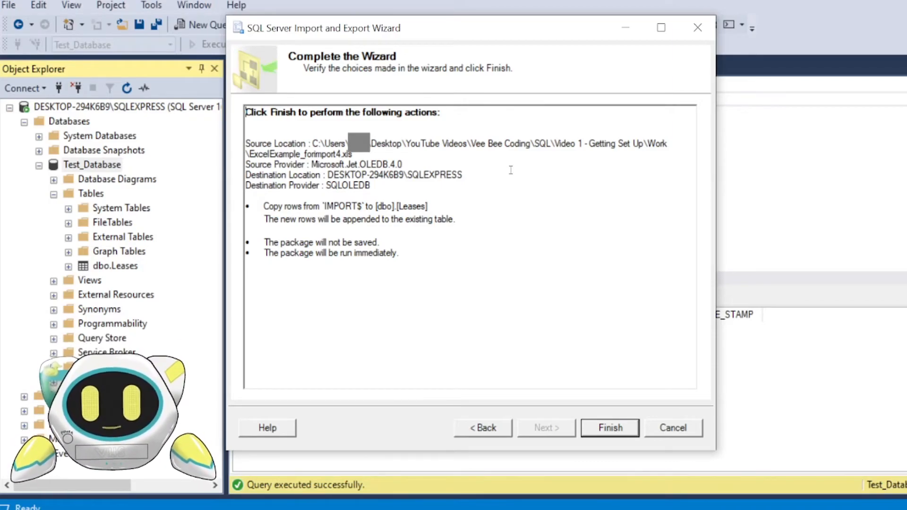
Check the summary of rows copied from IMPORT$ to [dbo].[Leases], run the import and close the wizard
{"action": "left_click_drag", "start_coordinate": [428, 207], "coordinate": [366, 206]}
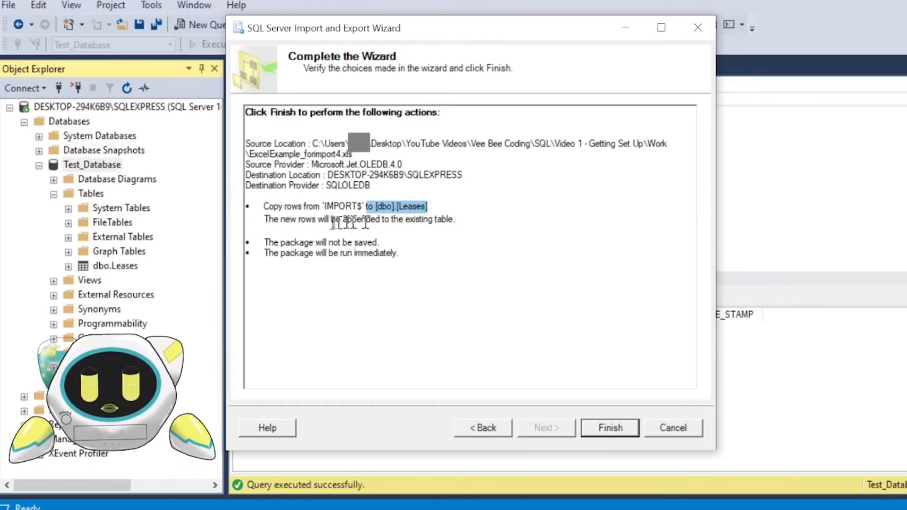
{"action": "left_click_drag", "start_coordinate": [266, 221], "coordinate": [336, 227]}
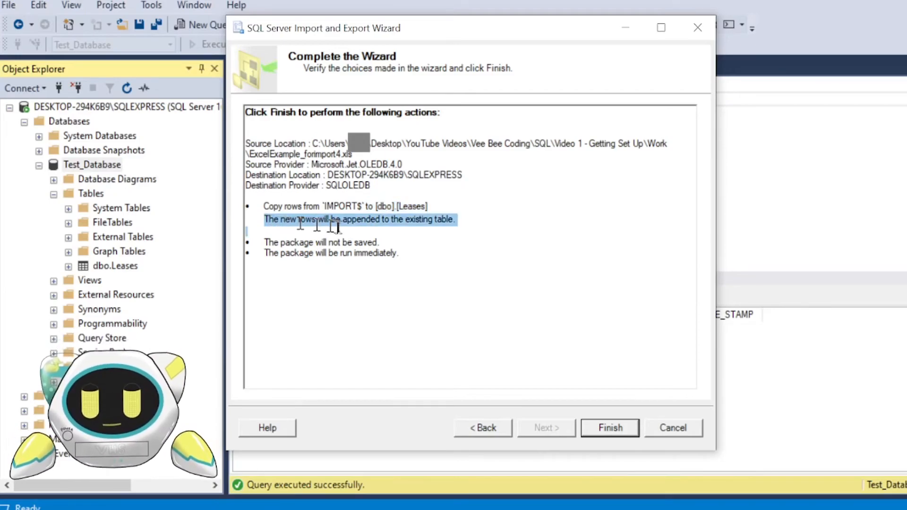
{"action": "left_click_drag", "start_coordinate": [391, 219], "coordinate": [467, 217]}
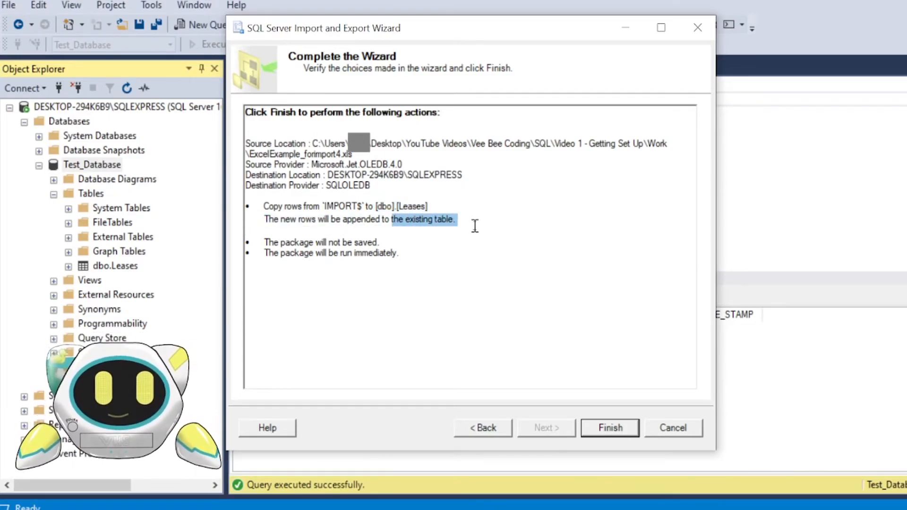
{"action": "left_click", "coordinate": [466, 222]}
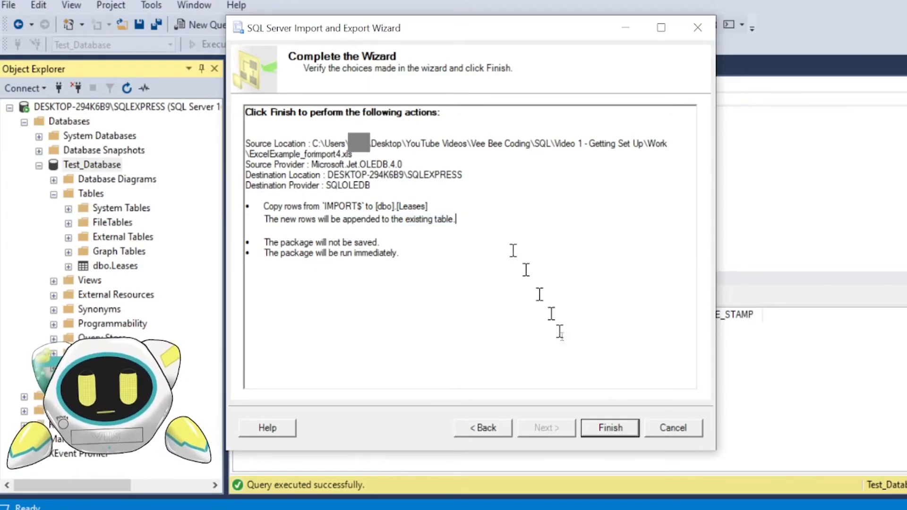
{"action": "left_click", "coordinate": [594, 425]}
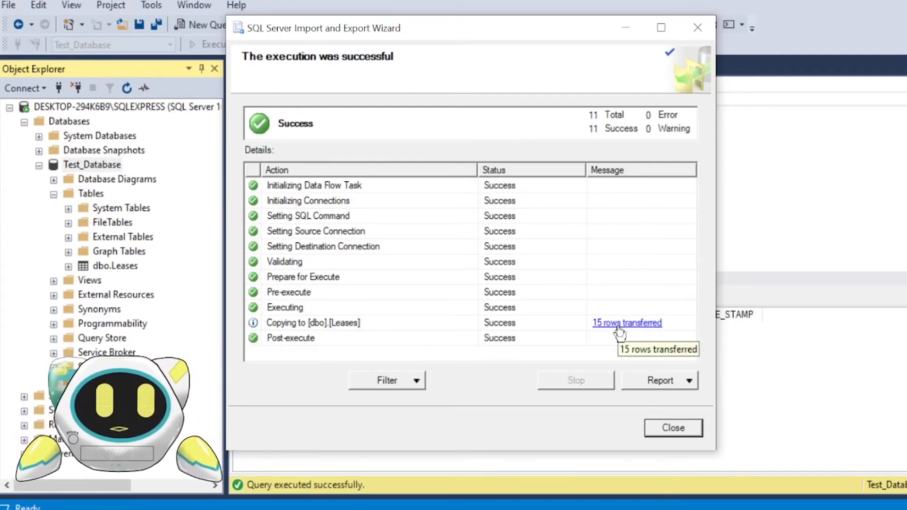
{"action": "left_click", "coordinate": [680, 434]}
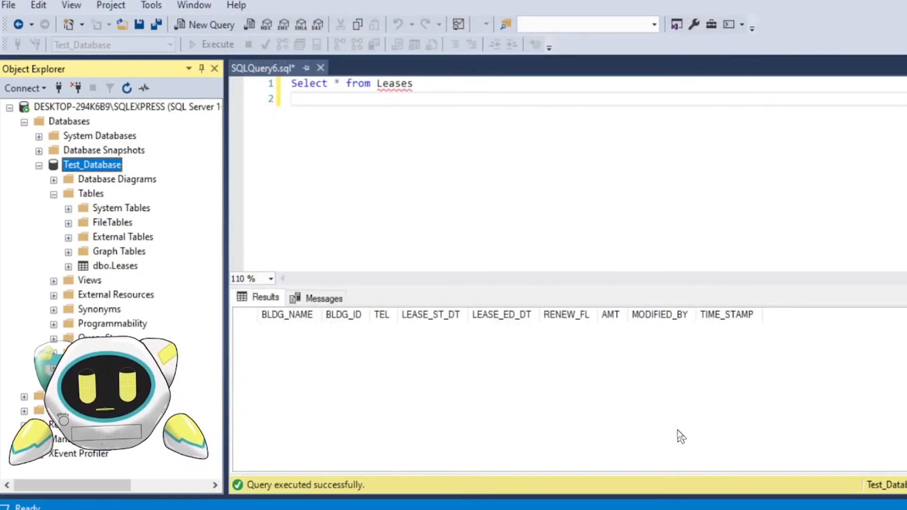
Query all rows of the Leases table and examine the imported records, including the rows at the end that are entirely NULL
{"action": "left_click", "coordinate": [280, 85]}
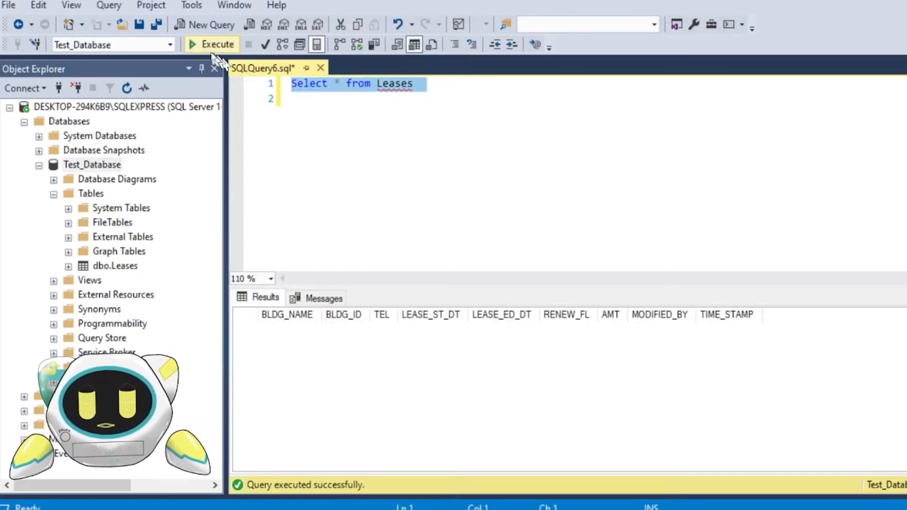
{"action": "left_click", "coordinate": [205, 47]}
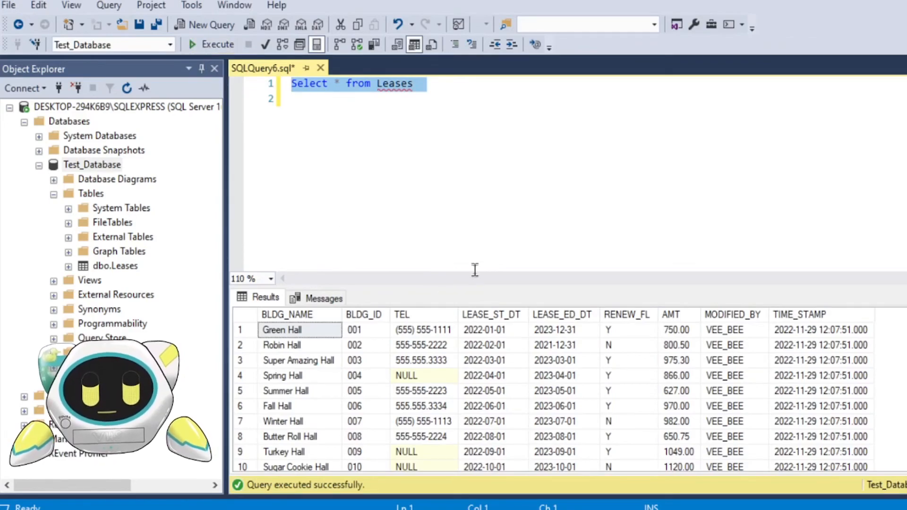
{"action": "left_click_drag", "start_coordinate": [476, 284], "coordinate": [472, 188]}
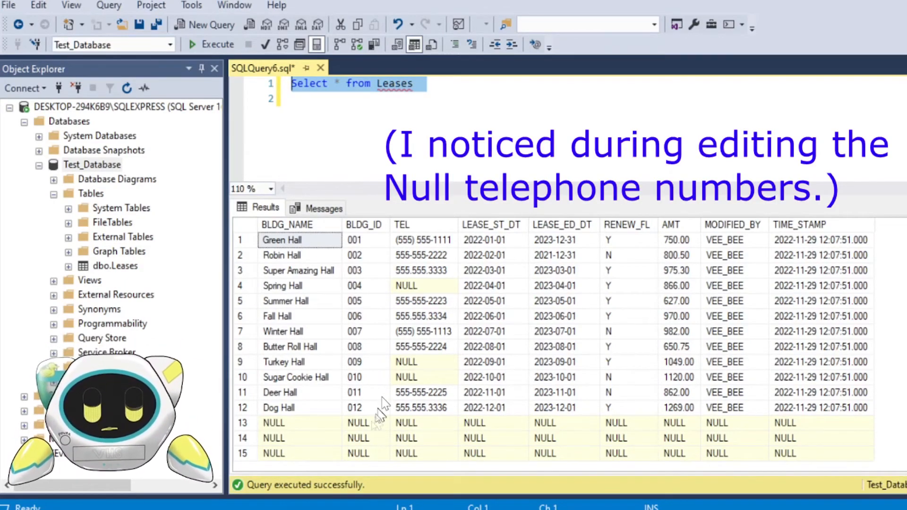
{"action": "left_click_drag", "start_coordinate": [325, 423], "coordinate": [326, 453]}
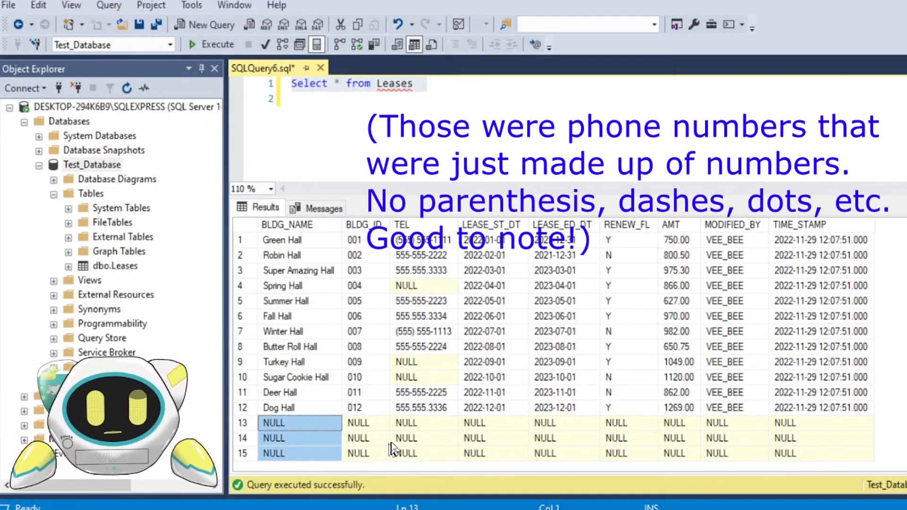
Below the Select query, write a transaction skeleton with Begin Tran, blank lines for a statement, then Rollback and Commit on separate lines
{"action": "left_click", "coordinate": [340, 106]}
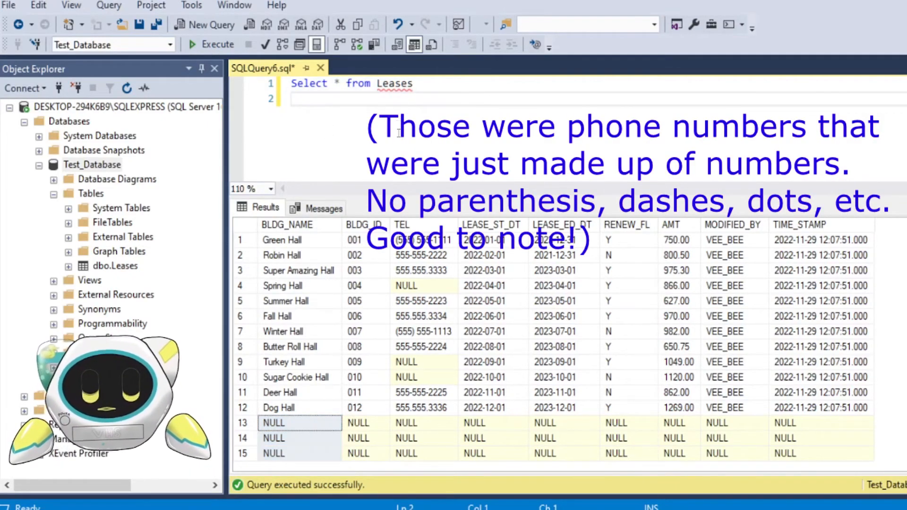
{"action": "key", "text": "Return"}
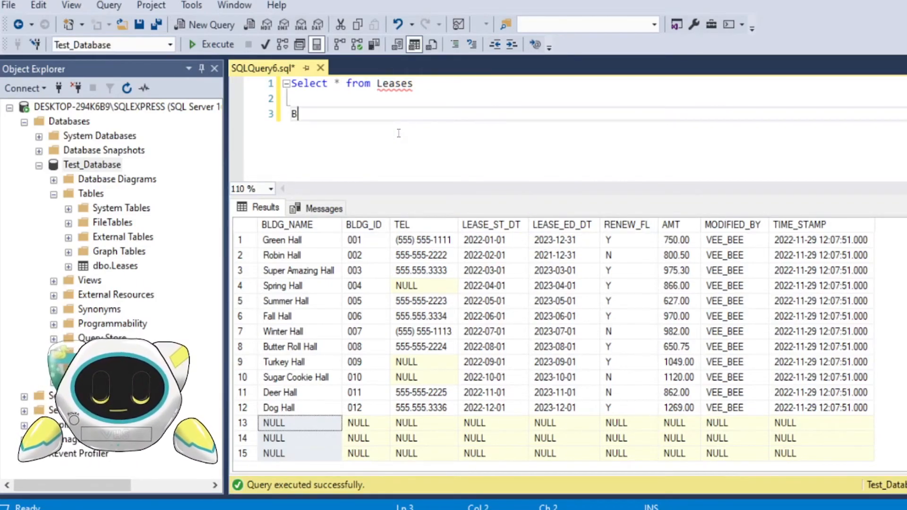
{"action": "type", "text": "ran"}
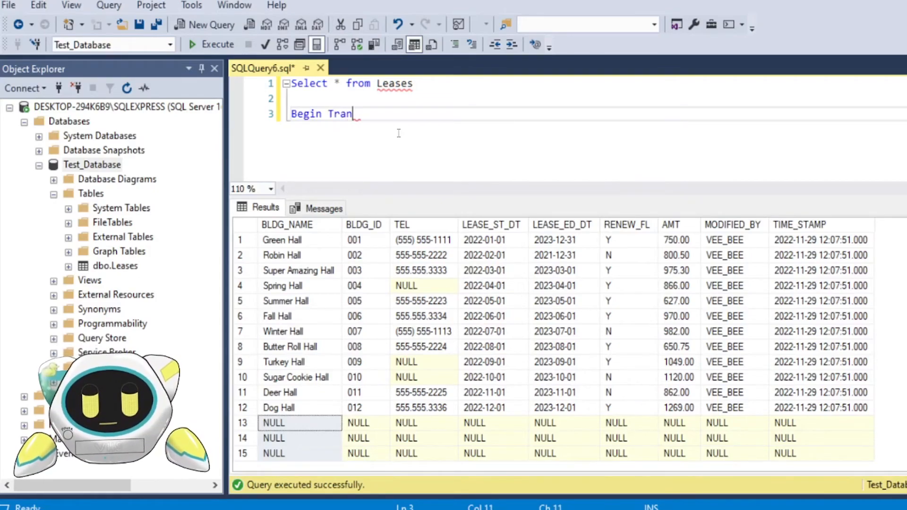
{"action": "key", "text": "Return"}
{"action": "key", "text": "Return"}
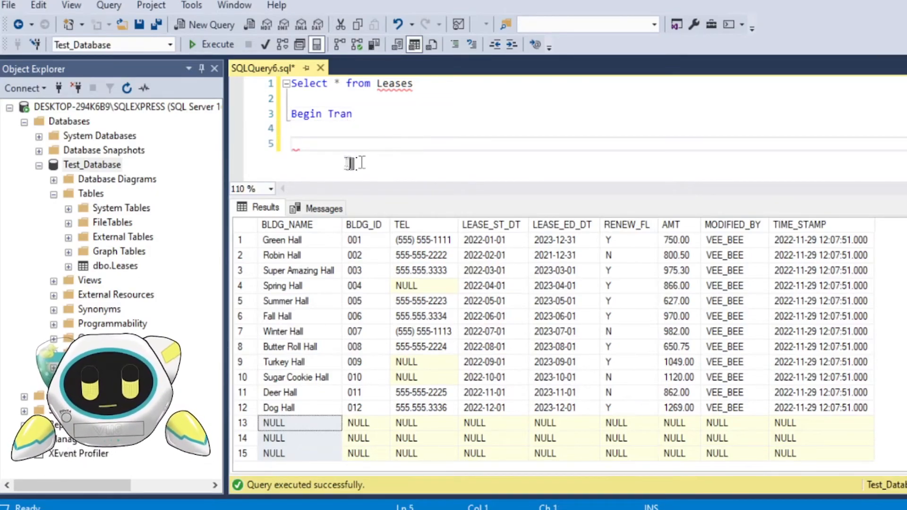
{"action": "key", "text": "Return"}
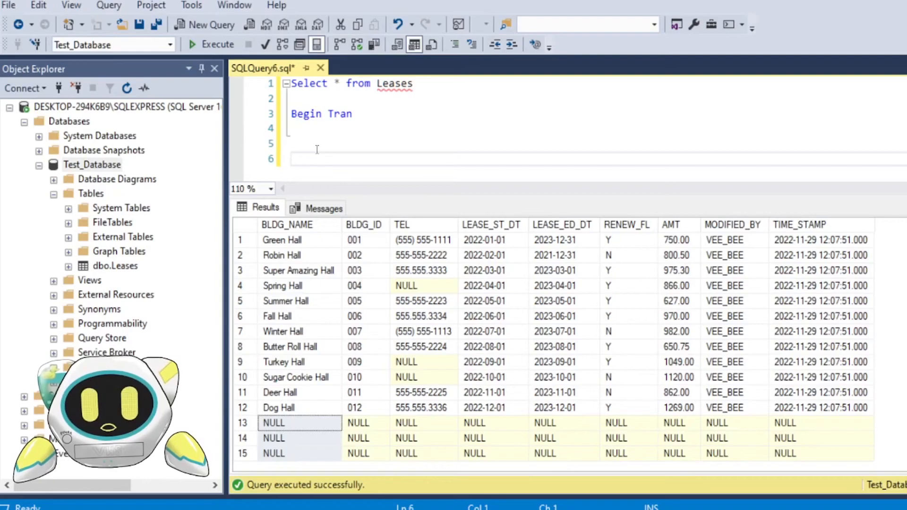
{"action": "type", "text": "Rollback"}
{"action": "key", "text": "Return"}
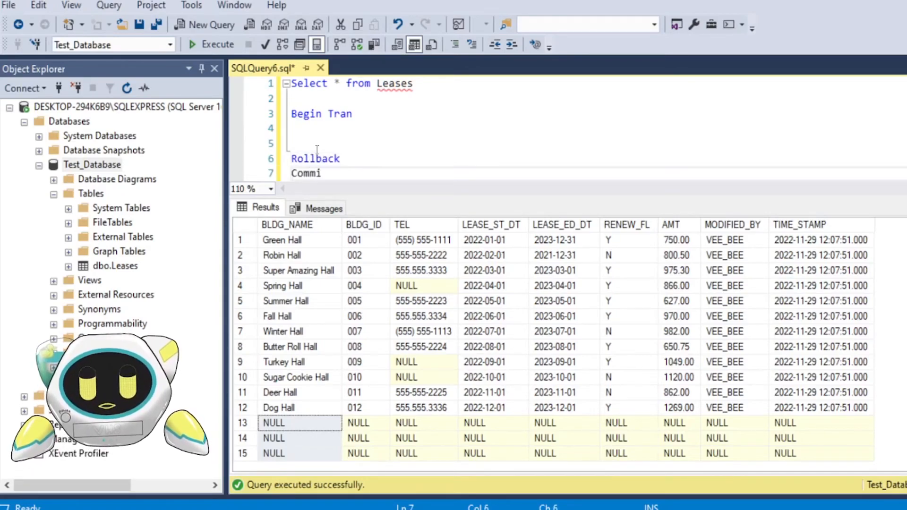
Write the statement Delete from Leases where BLDG_NAME is NULL between Begin Tran and Rollback
{"action": "left_click", "coordinate": [370, 129]}
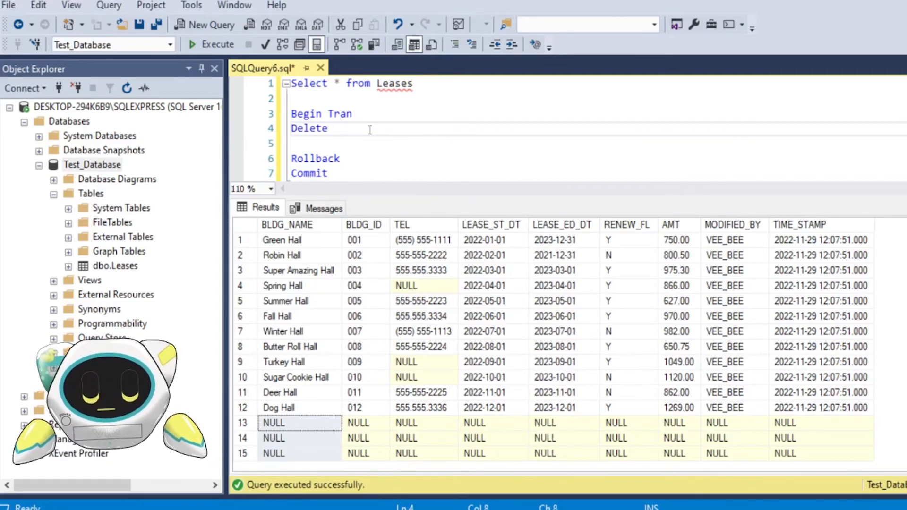
{"action": "type", "text": "Delete from"}
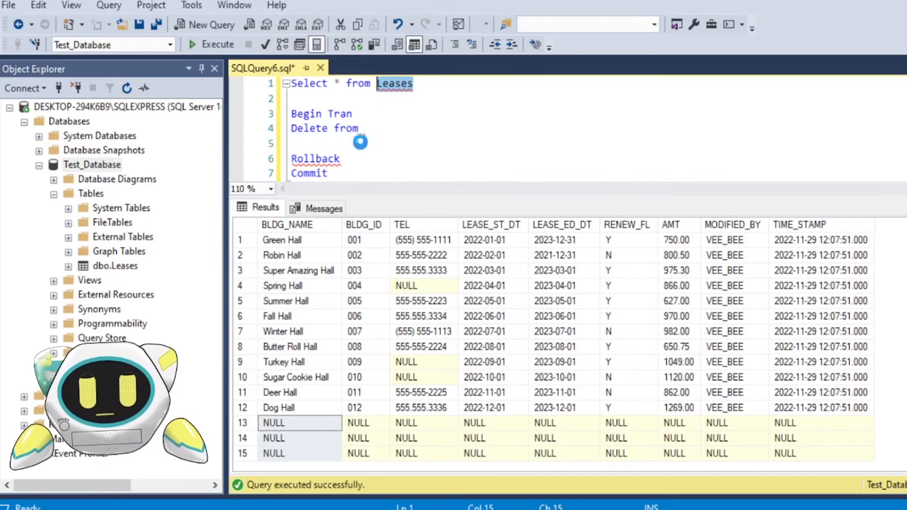
{"action": "left_click", "coordinate": [360, 141]}
{"action": "type", "text": "Leases"}
{"action": "key", "text": "Return"}
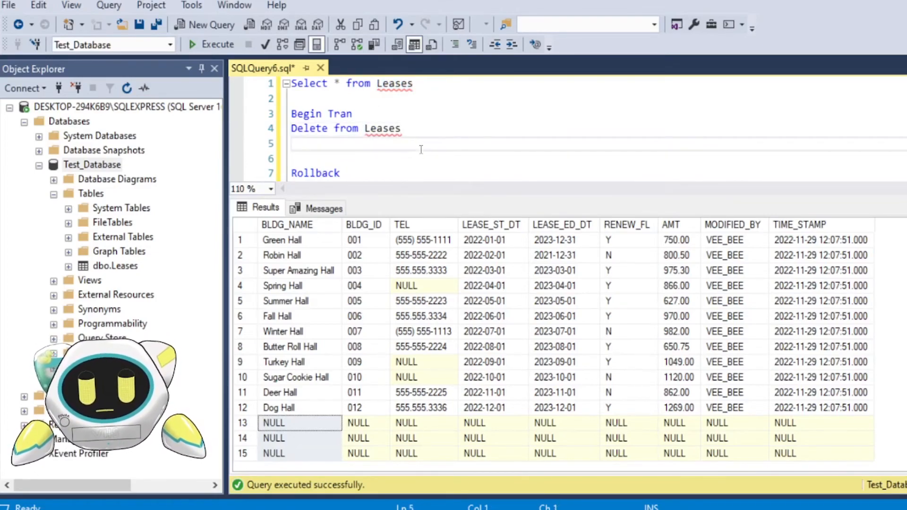
{"action": "type", "text": "where B"}
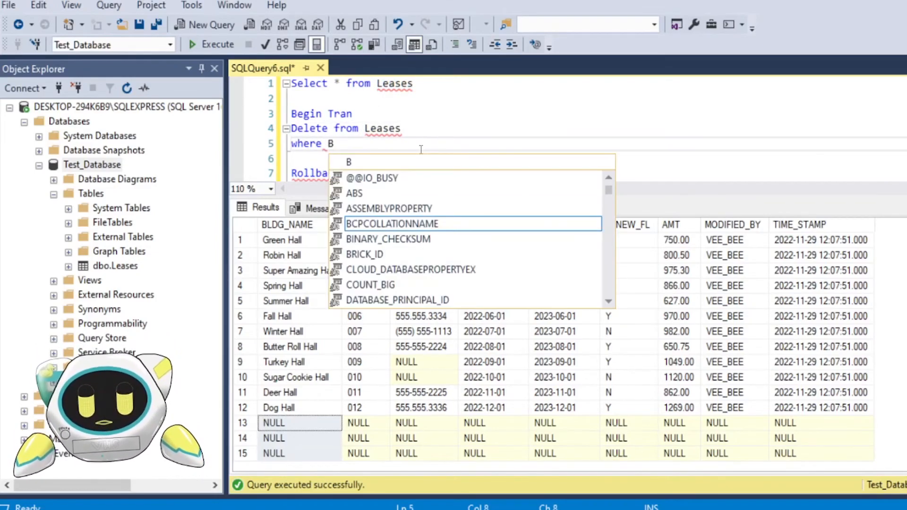
{"action": "type", "text": "LDG_NAME is NULL"}
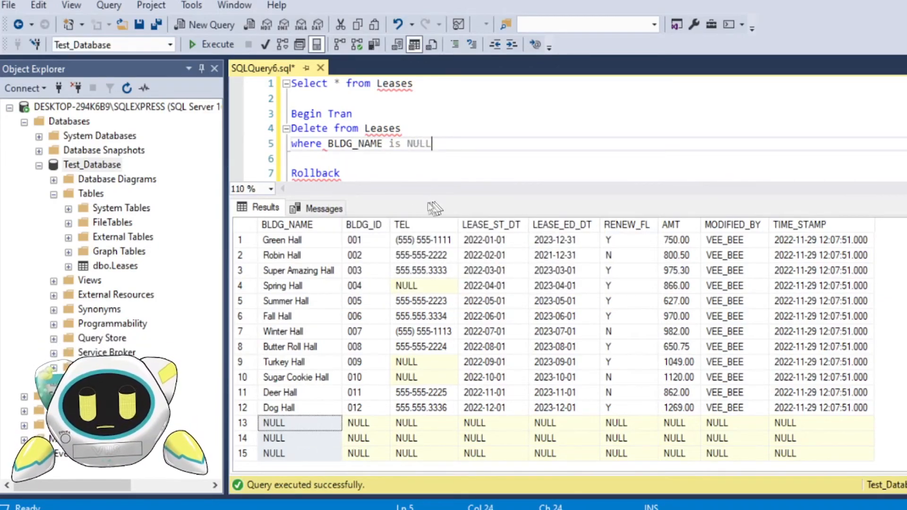
Copy the condition where BLDG_NAME is NULL from the Delete statement onto the end of the Select query
{"action": "left_click", "coordinate": [380, 99]}
{"action": "left_click", "coordinate": [439, 81]}
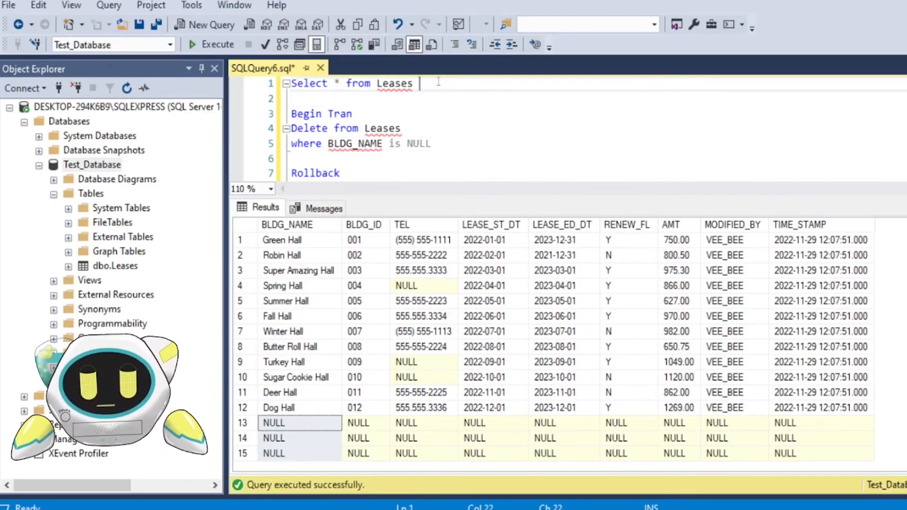
{"action": "left_click_drag", "start_coordinate": [431, 144], "coordinate": [289, 143]}
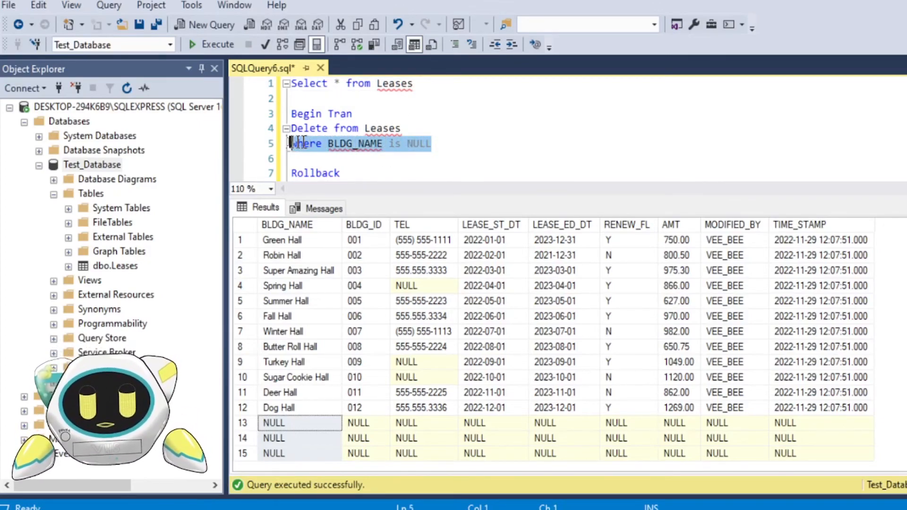
{"action": "key", "text": "ctrl+c"}
{"action": "left_click", "coordinate": [472, 90]}
{"action": "key", "text": "ctrl+v"}
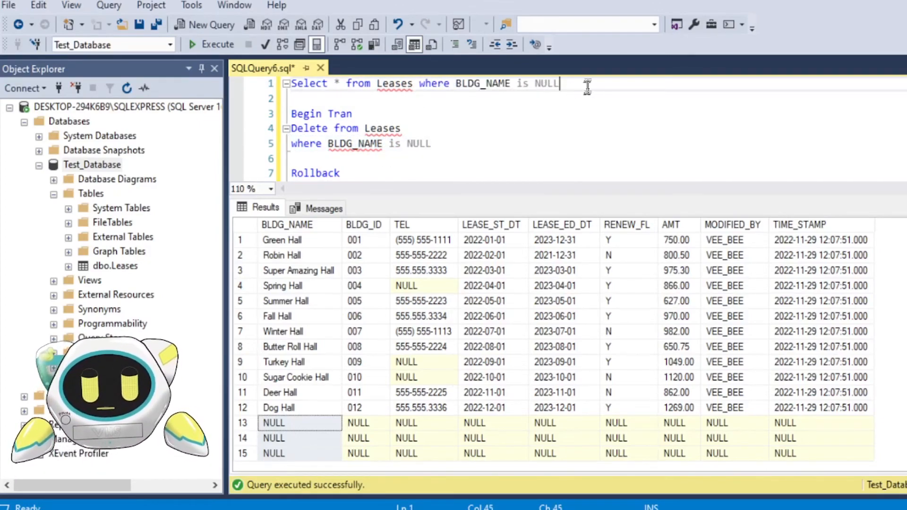
Run the Select query with its BLDG_NAME is NULL condition and check which rows the delete would affect
{"action": "left_click_drag", "start_coordinate": [560, 84], "coordinate": [266, 81]}
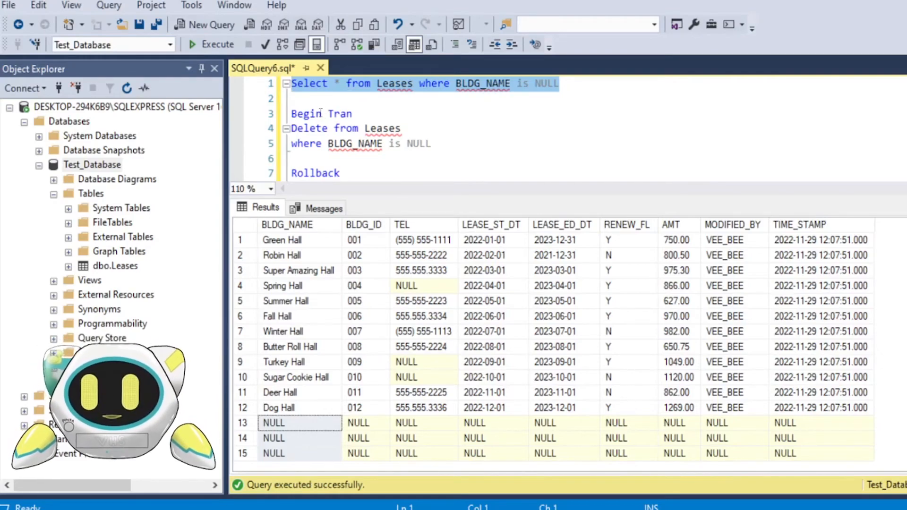
{"action": "left_click", "coordinate": [213, 44]}
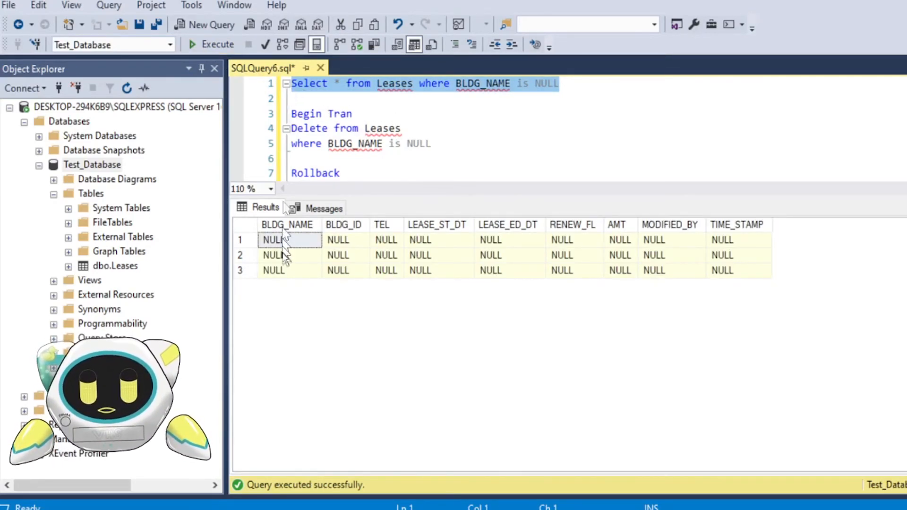
{"action": "left_click_drag", "start_coordinate": [283, 243], "coordinate": [284, 271]}
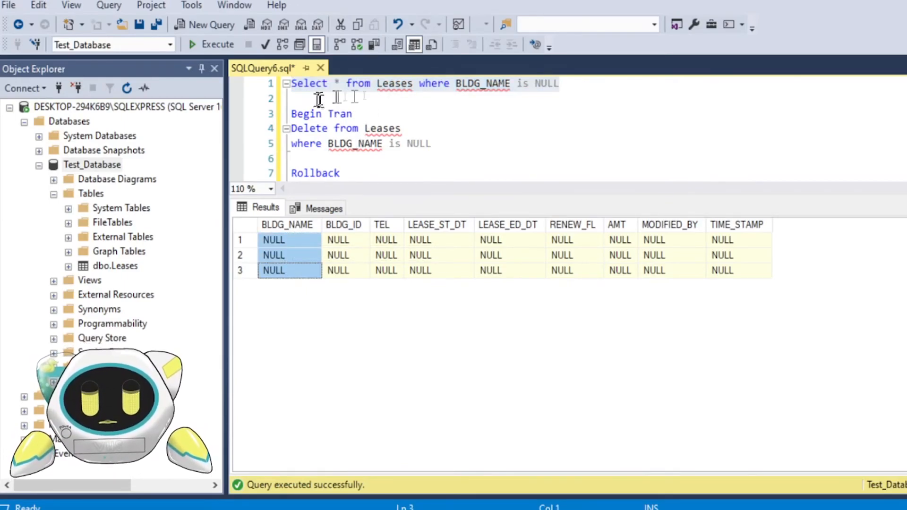
{"action": "left_click", "coordinate": [326, 98]}
{"action": "left_click_drag", "start_coordinate": [350, 86], "coordinate": [560, 86]}
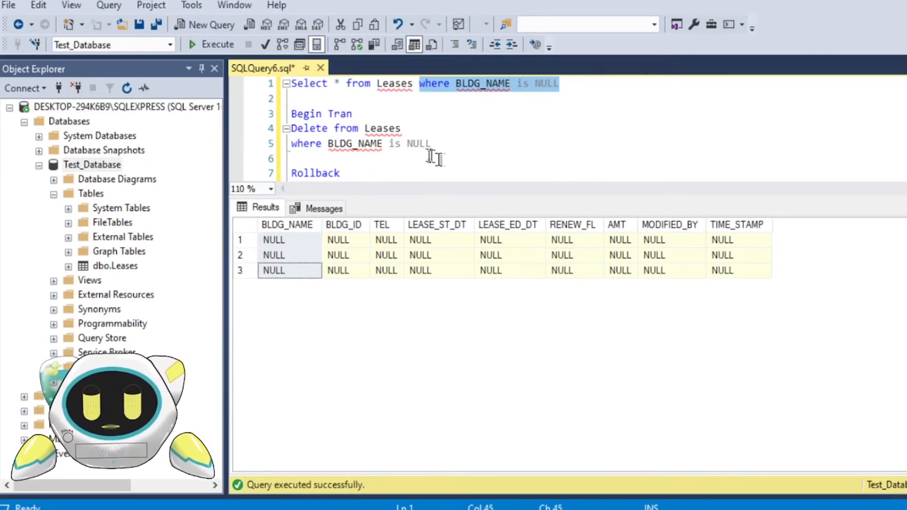
Execute only the Begin Tran and Delete lines to remove the Leases rows where BLDG_NAME is NULL, leaving the transaction open
{"action": "left_click", "coordinate": [432, 159]}
{"action": "left_click_drag", "start_coordinate": [291, 115], "coordinate": [432, 138]}
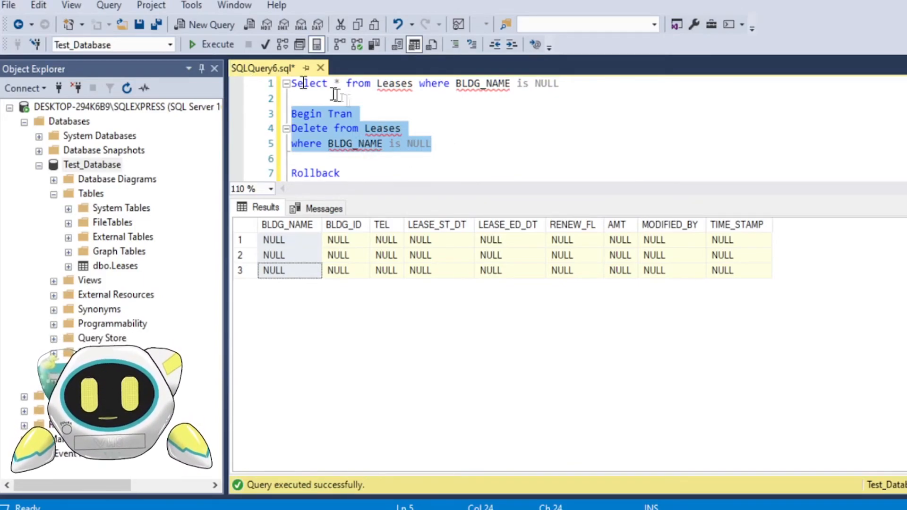
{"action": "left_click_drag", "start_coordinate": [350, 195], "coordinate": [348, 261]}
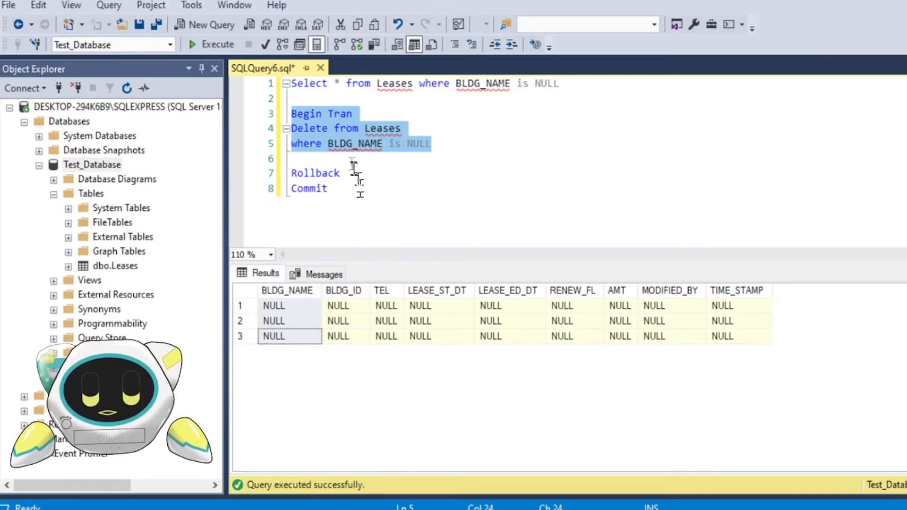
{"action": "left_click", "coordinate": [340, 160]}
{"action": "left_click_drag", "start_coordinate": [292, 114], "coordinate": [447, 146]}
{"action": "left_click", "coordinate": [204, 44]}
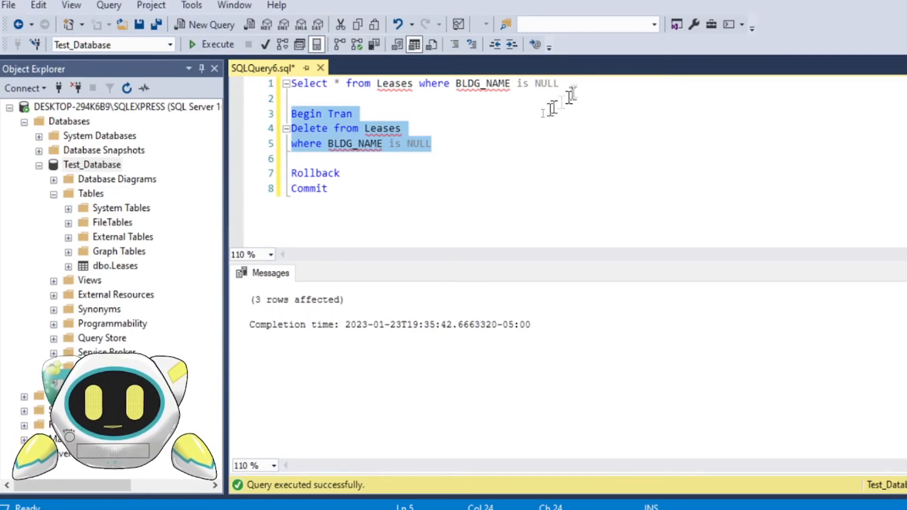
Rerun the filtered Select query to check for remaining Leases rows with a NULL BLDG_NAME after the delete
{"action": "left_click_drag", "start_coordinate": [331, 188], "coordinate": [291, 189]}
{"action": "left_click_drag", "start_coordinate": [575, 85], "coordinate": [265, 79]}
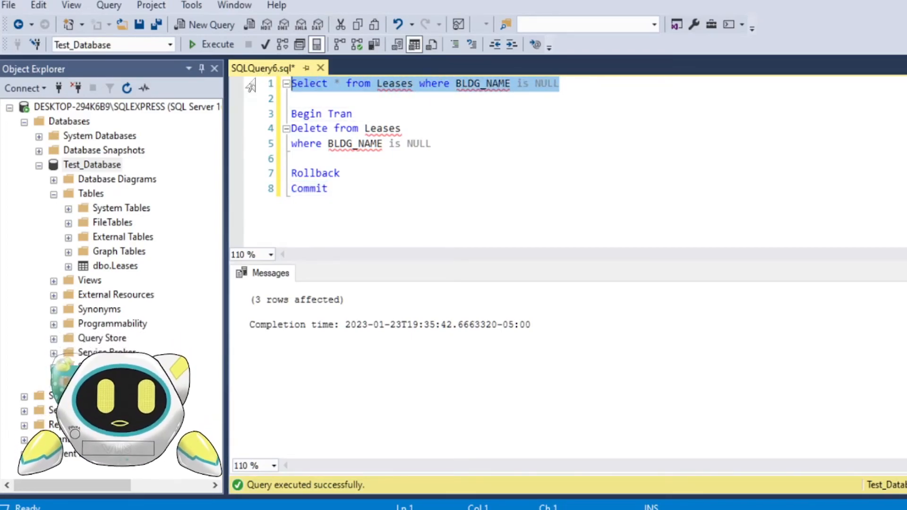
{"action": "left_click", "coordinate": [199, 44]}
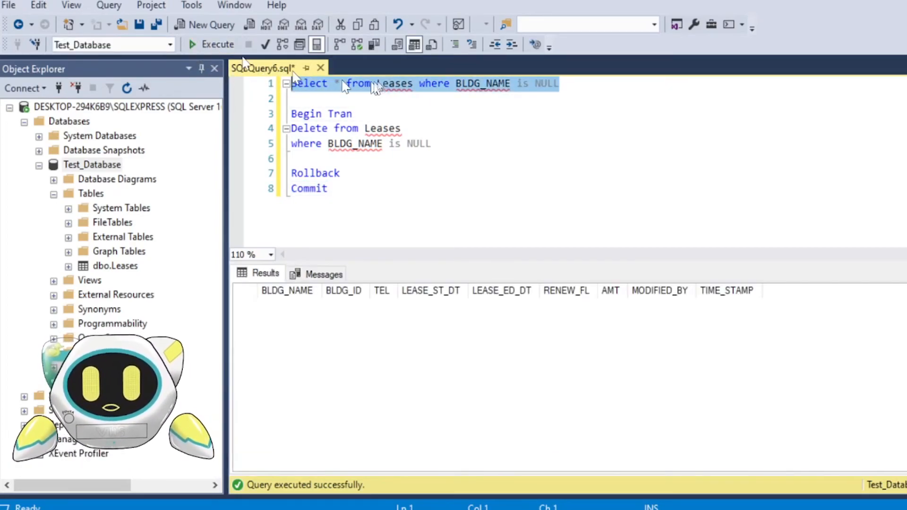
{"action": "left_click", "coordinate": [431, 334]}
Run only the Select * from Leases part of the query and review all remaining rows
{"action": "left_click", "coordinate": [404, 85]}
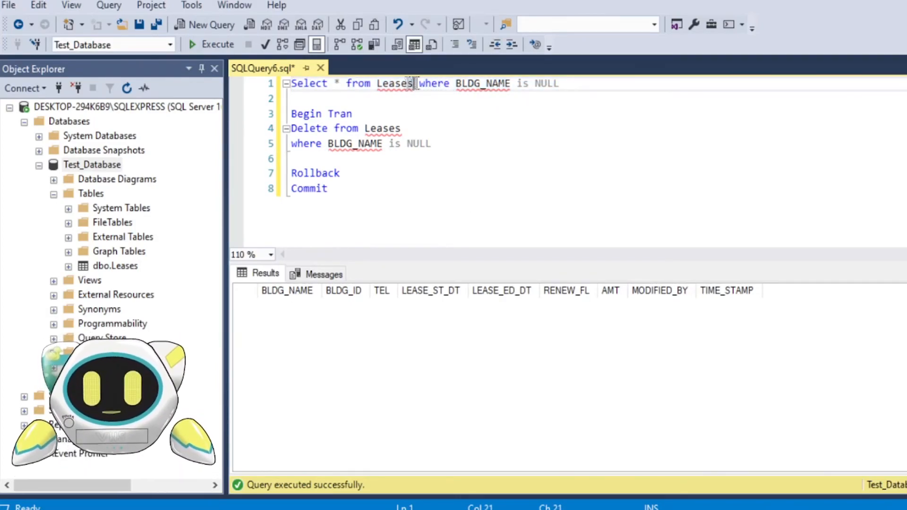
{"action": "left_click_drag", "start_coordinate": [413, 85], "coordinate": [293, 88]}
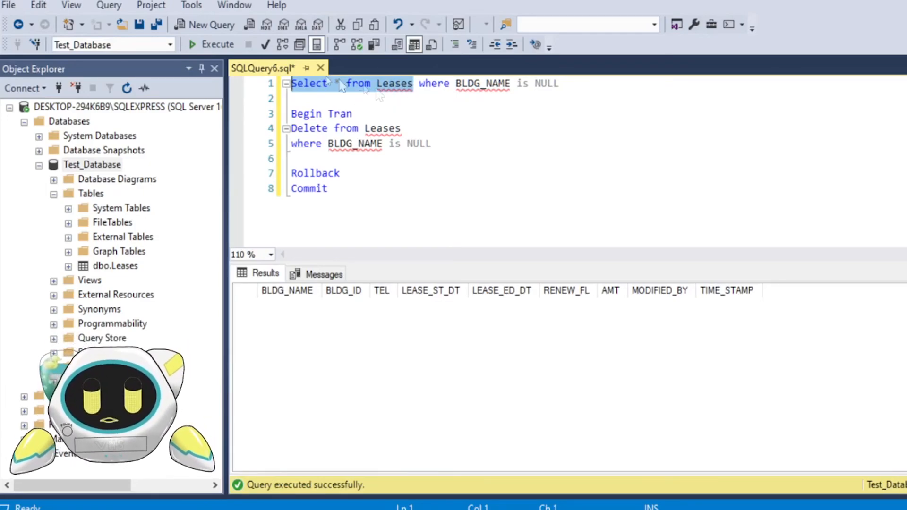
{"action": "left_click", "coordinate": [207, 45]}
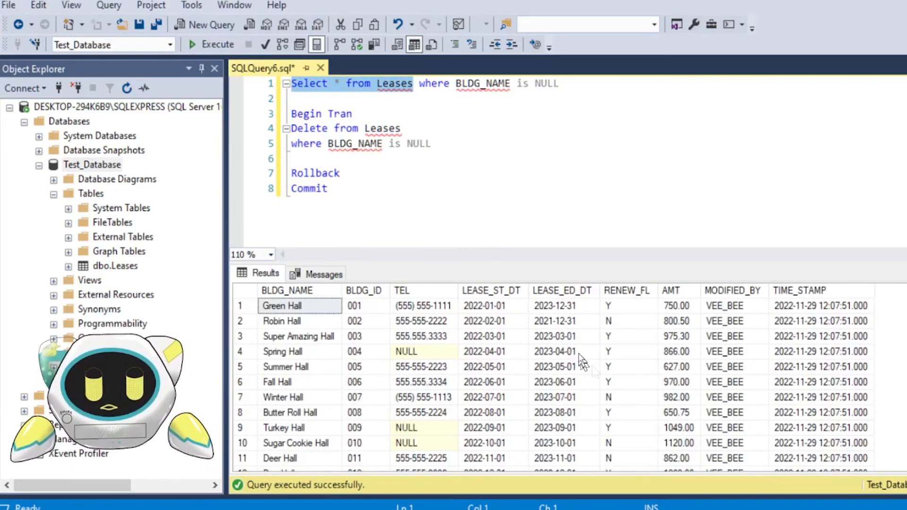
{"action": "scroll", "coordinate": [548, 364], "scroll_direction": "down", "scroll_amount": 1}
{"action": "left_click_drag", "start_coordinate": [490, 266], "coordinate": [487, 222]}
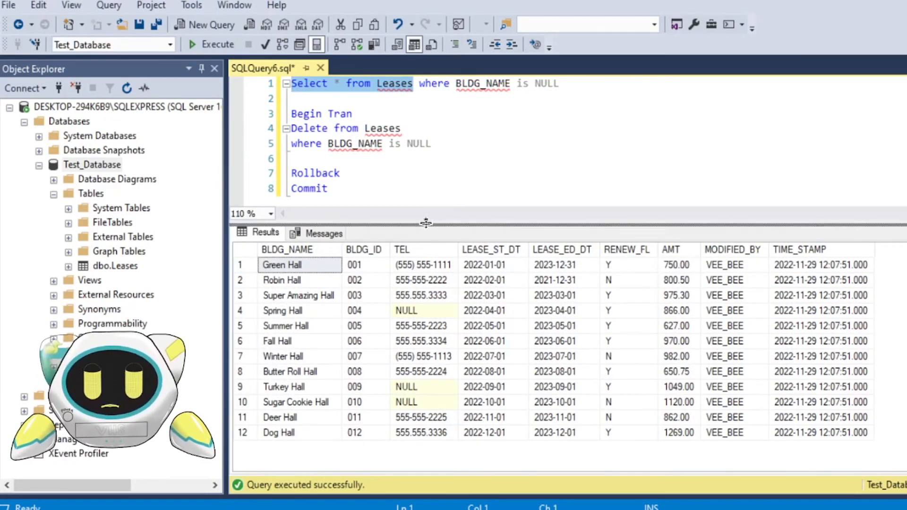
{"action": "left_click_drag", "start_coordinate": [427, 217], "coordinate": [427, 269]}
Execute the Rollback line to undo the open delete transaction
{"action": "left_click", "coordinate": [387, 175]}
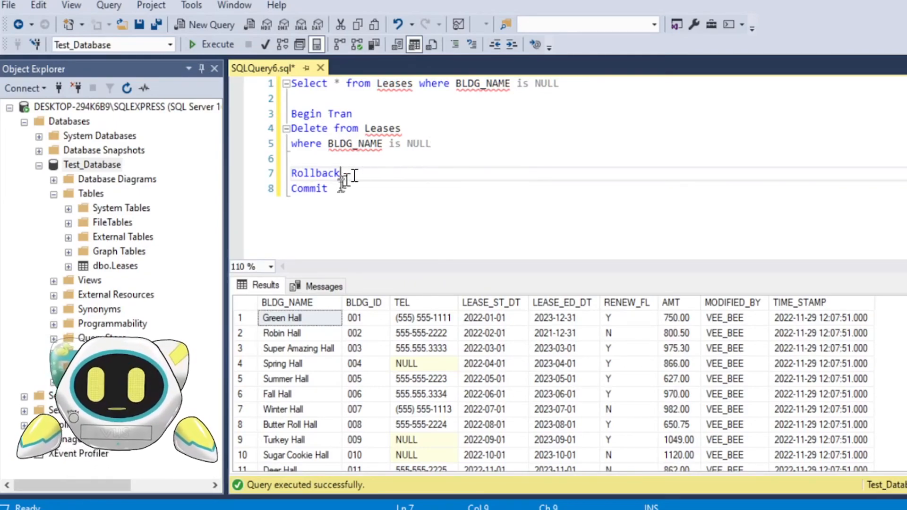
{"action": "left_click_drag", "start_coordinate": [340, 173], "coordinate": [291, 174]}
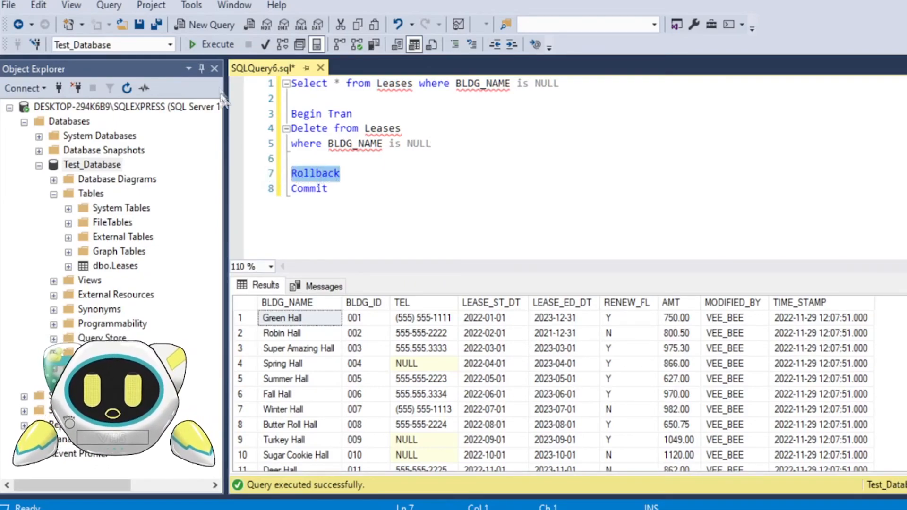
{"action": "left_click", "coordinate": [213, 44]}
Run the Select query for rows with a NULL BLDG_NAME again to check the effect of the rollback
{"action": "left_click_drag", "start_coordinate": [309, 102], "coordinate": [291, 84]}
{"action": "left_click", "coordinate": [213, 44]}
{"action": "left_click_drag", "start_coordinate": [288, 319], "coordinate": [548, 352]}
{"action": "left_click", "coordinate": [519, 333]}
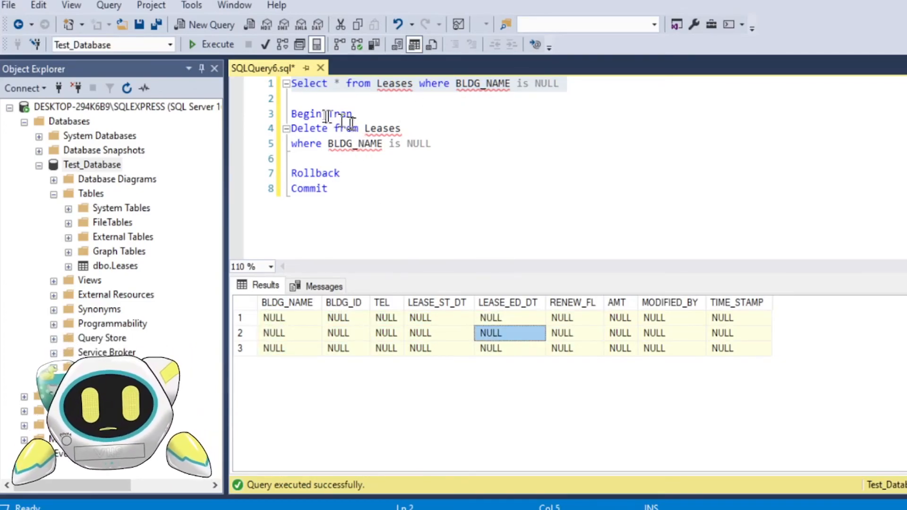
Execute the Begin Tran delete of Leases rows with a NULL BLDG_NAME and check it with the filtered Select query
{"action": "left_click_drag", "start_coordinate": [292, 114], "coordinate": [451, 142]}
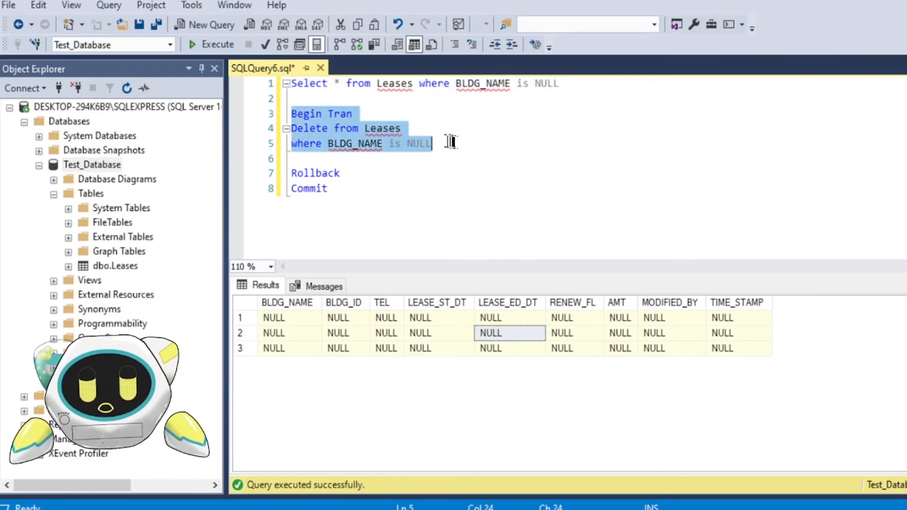
{"action": "left_click", "coordinate": [217, 44]}
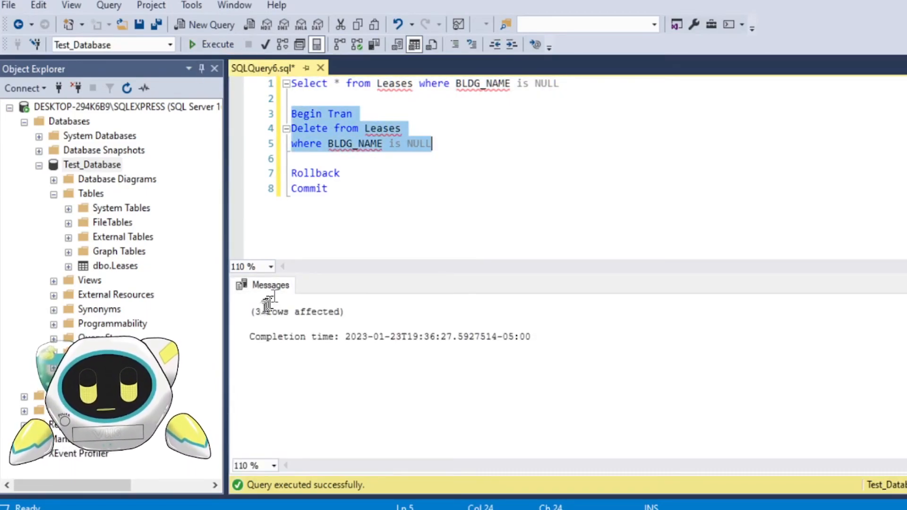
{"action": "left_click_drag", "start_coordinate": [293, 98], "coordinate": [288, 85]}
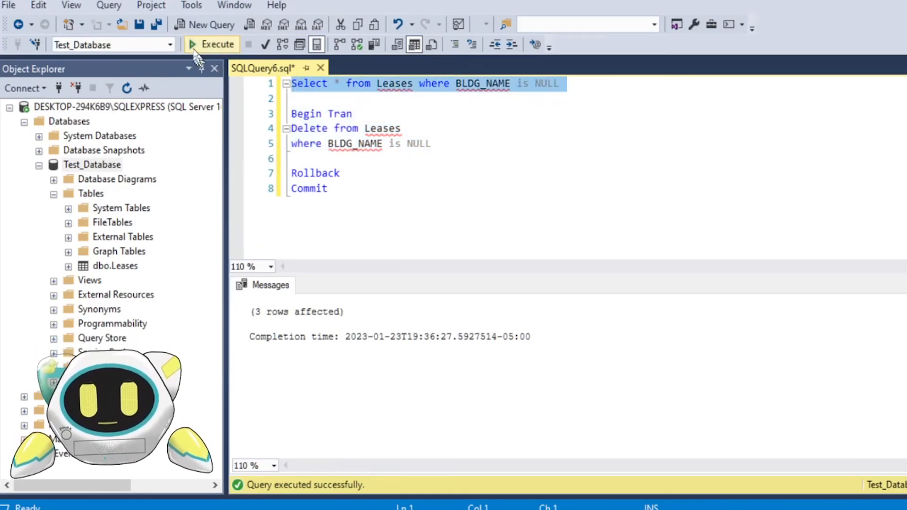
{"action": "left_click", "coordinate": [203, 45]}
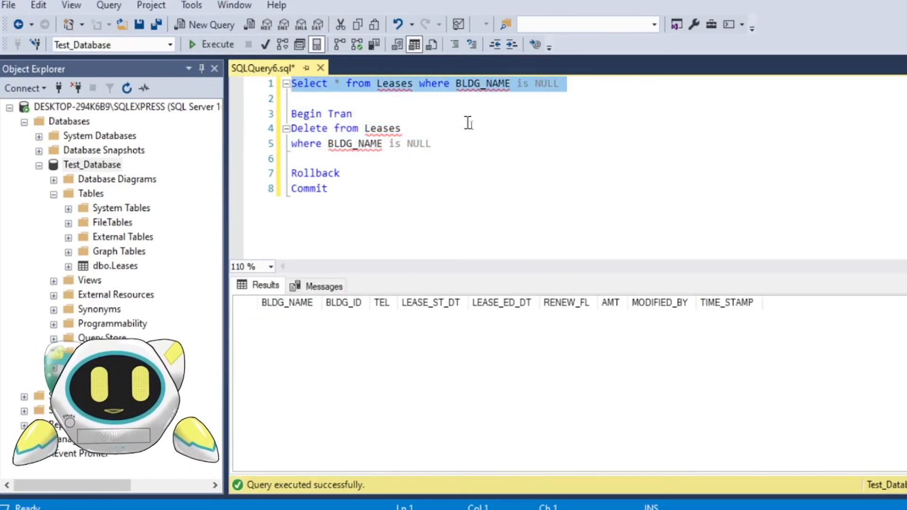
Run only the Select * from Leases part to review the full table before committing the delete
{"action": "left_click", "coordinate": [416, 108]}
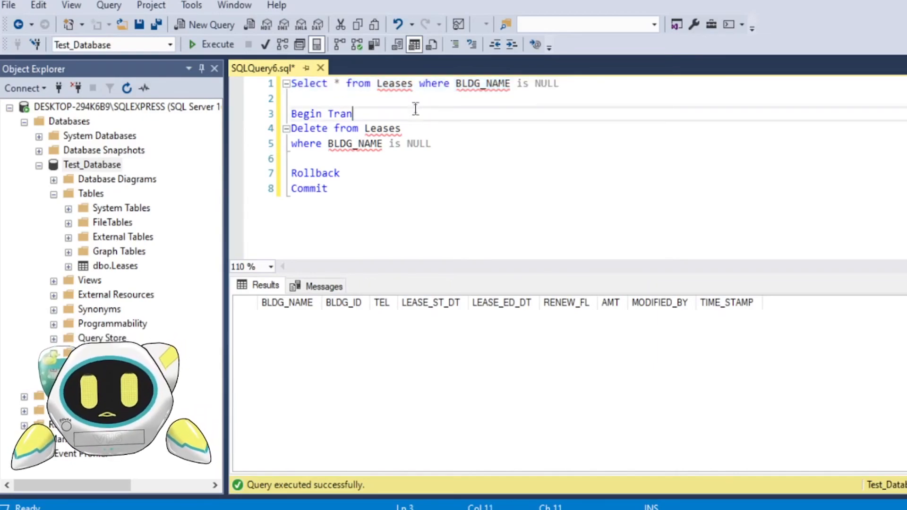
{"action": "left_click_drag", "start_coordinate": [414, 83], "coordinate": [291, 84]}
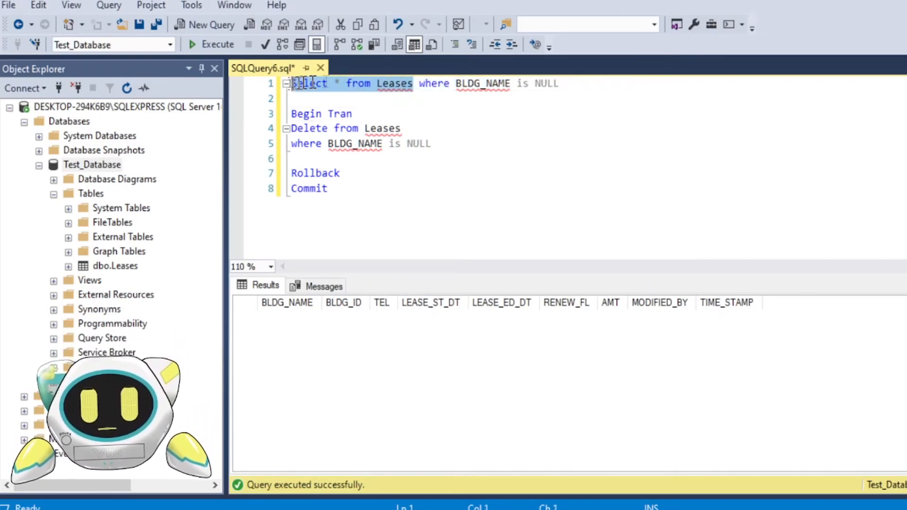
{"action": "left_click", "coordinate": [211, 44]}
{"action": "scroll", "coordinate": [572, 392], "scroll_direction": "down", "scroll_amount": 1}
{"action": "scroll", "coordinate": [571, 392], "scroll_direction": "up", "scroll_amount": 1}
Execute the Commit line to make the delete permanent and rerun the Select query for rows with a NULL BLDG_NAME
{"action": "left_click_drag", "start_coordinate": [345, 188], "coordinate": [277, 187]}
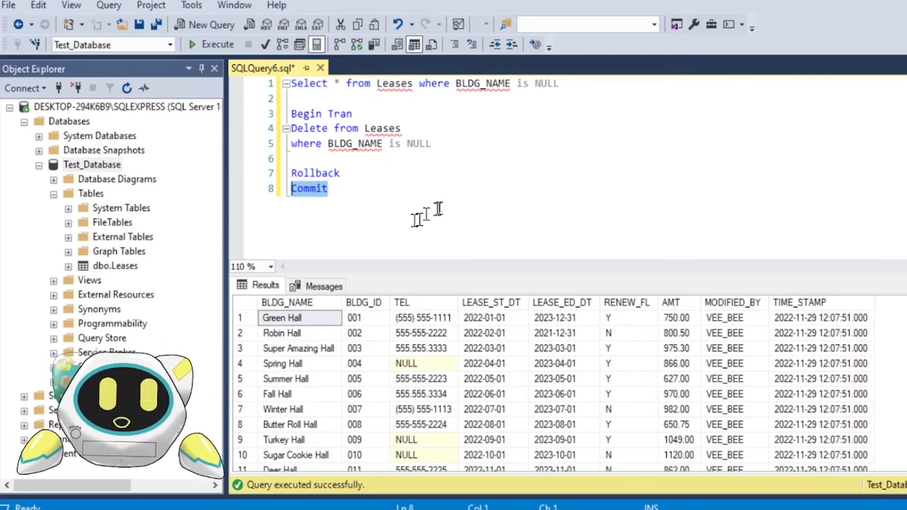
{"action": "left_click", "coordinate": [203, 47]}
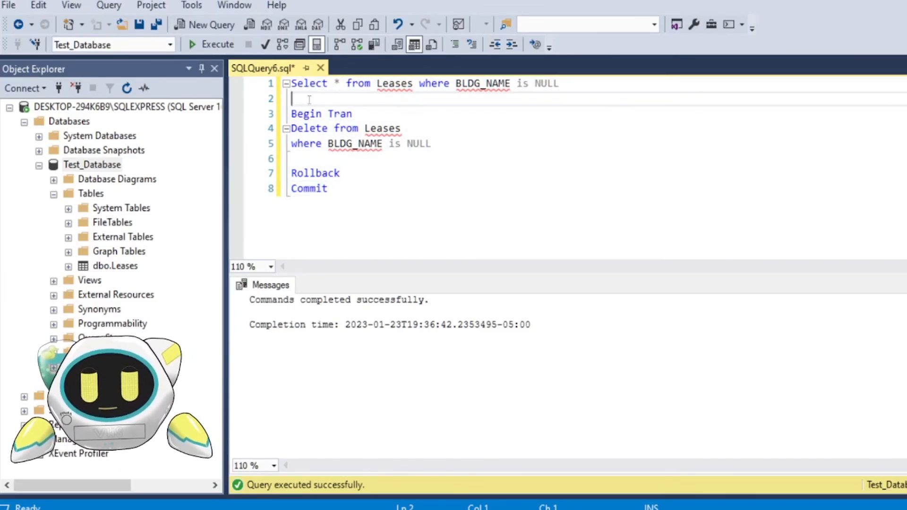
{"action": "left_click_drag", "start_coordinate": [293, 97], "coordinate": [290, 89]}
{"action": "left_click", "coordinate": [210, 44]}
Run the unfiltered Select * from Leases again to review the table after the commit
{"action": "left_click", "coordinate": [436, 99]}
{"action": "left_click_drag", "start_coordinate": [422, 84], "coordinate": [292, 83]}
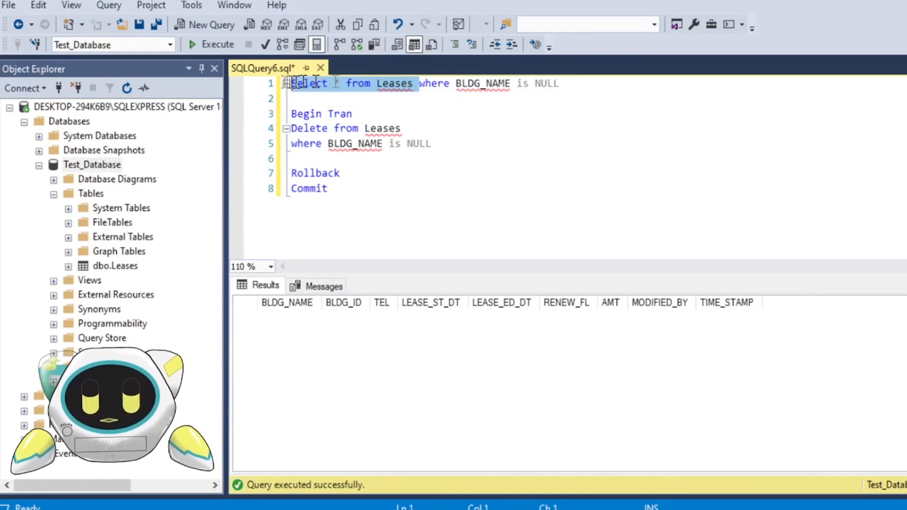
{"action": "left_click", "coordinate": [212, 44]}
{"action": "scroll", "coordinate": [433, 395], "scroll_direction": "down", "scroll_amount": 1}
{"action": "scroll", "coordinate": [434, 394], "scroll_direction": "up", "scroll_amount": 1}
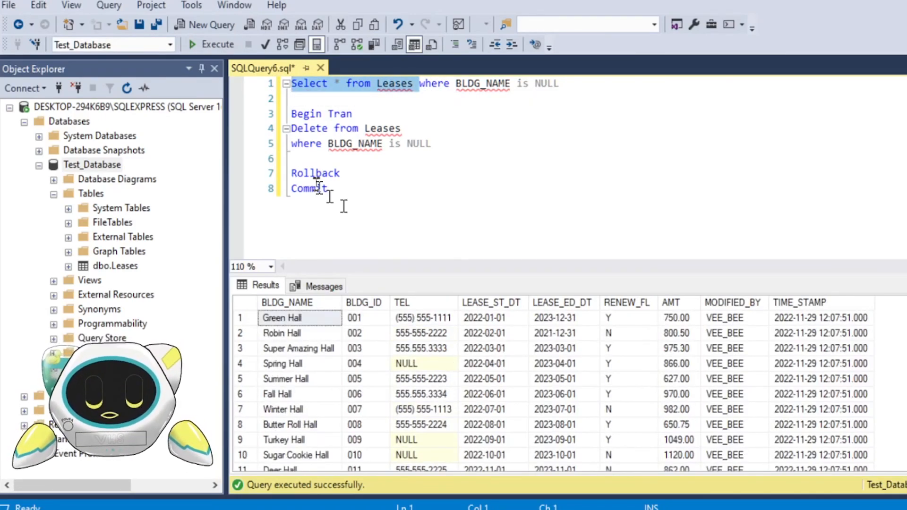
Try to execute the Commit line a second time, and try the Rollback line on the already committed delete
{"action": "left_click_drag", "start_coordinate": [339, 189], "coordinate": [290, 189]}
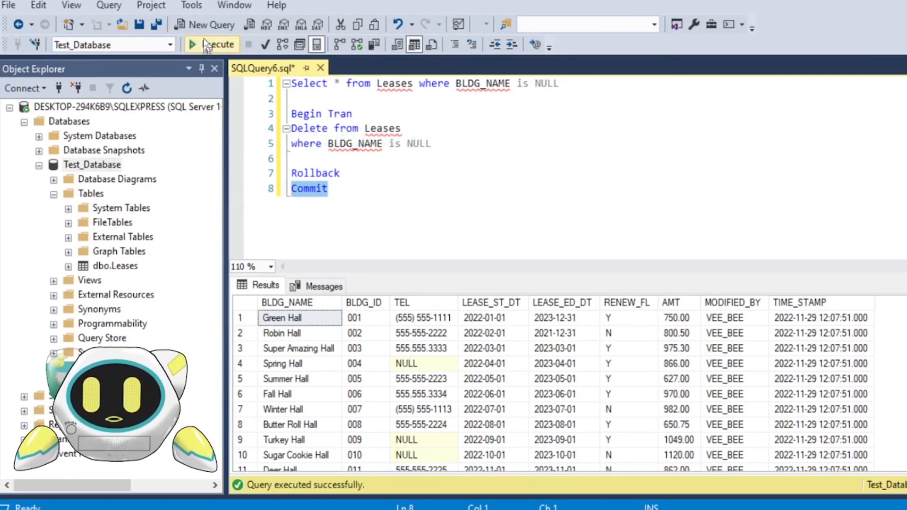
{"action": "left_click", "coordinate": [208, 44]}
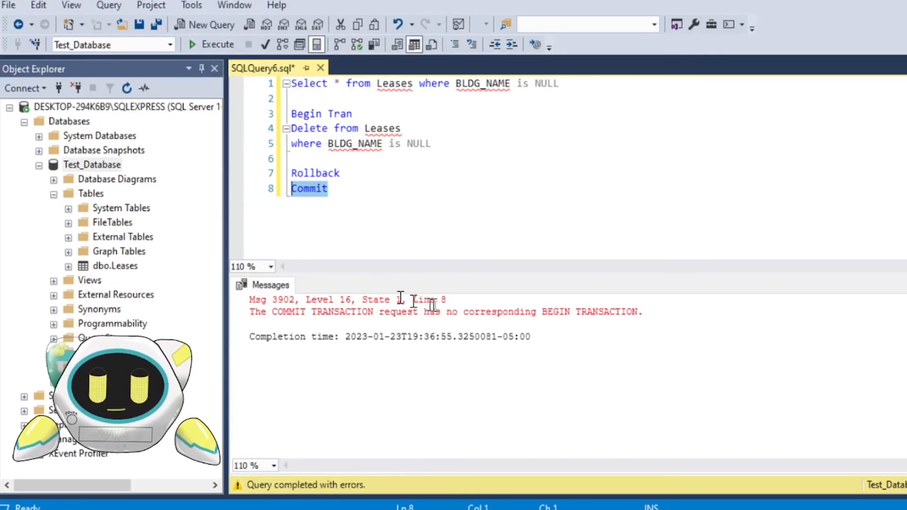
{"action": "left_click_drag", "start_coordinate": [340, 174], "coordinate": [291, 173]}
{"action": "left_click", "coordinate": [208, 44]}
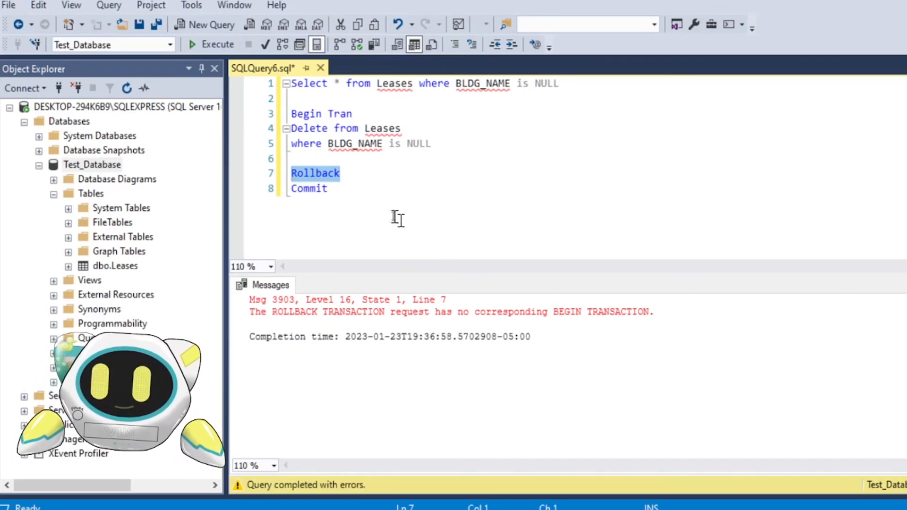
Run the full Select line once more to check Leases for rows with a NULL BLDG_NAME after the commit and rollback attempts
{"action": "left_click", "coordinate": [353, 197]}
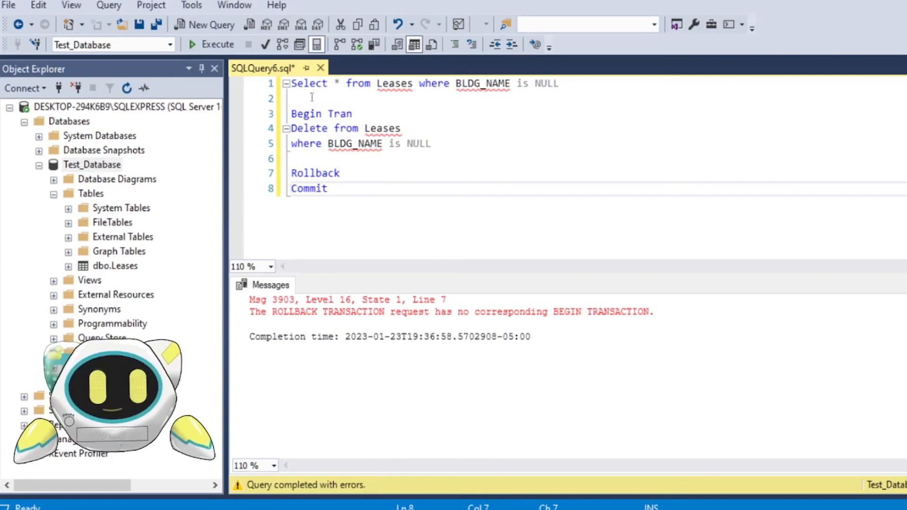
{"action": "left_click_drag", "start_coordinate": [313, 98], "coordinate": [291, 84]}
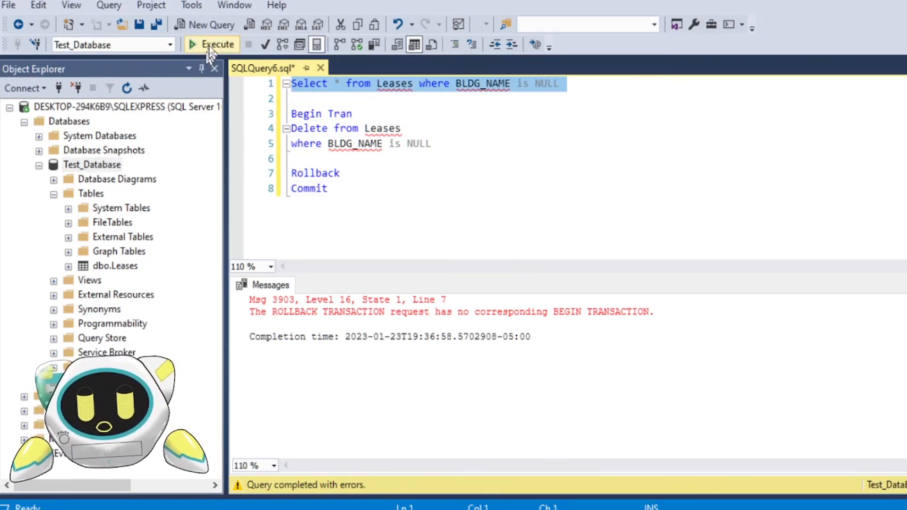
{"action": "left_click", "coordinate": [210, 45]}
Run only Select * from Leases and enlarge the results area to show the entire table
{"action": "left_click", "coordinate": [397, 98]}
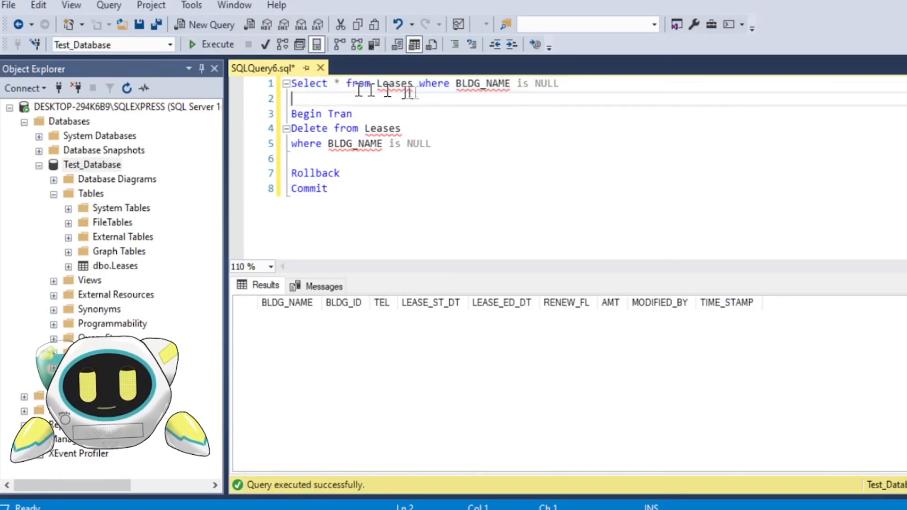
{"action": "left_click_drag", "start_coordinate": [413, 83], "coordinate": [238, 85]}
{"action": "left_click", "coordinate": [211, 44]}
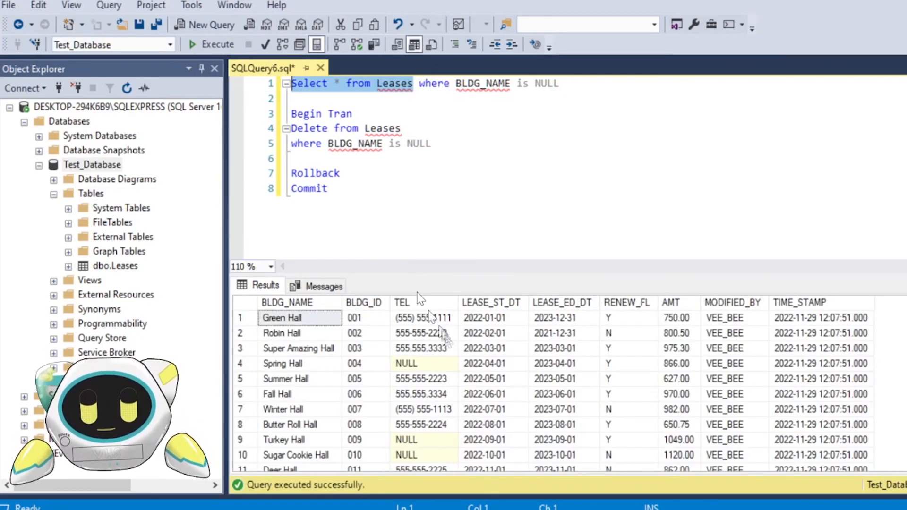
{"action": "left_click_drag", "start_coordinate": [484, 277], "coordinate": [519, 178]}
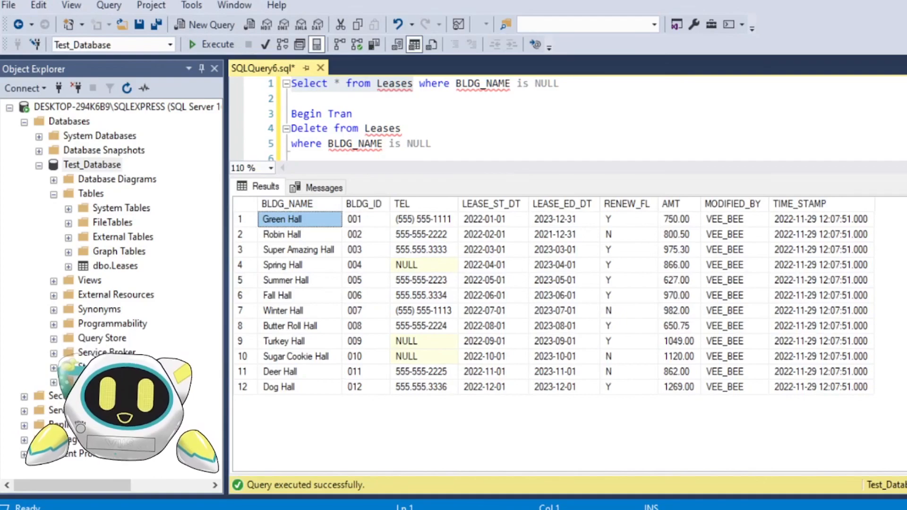